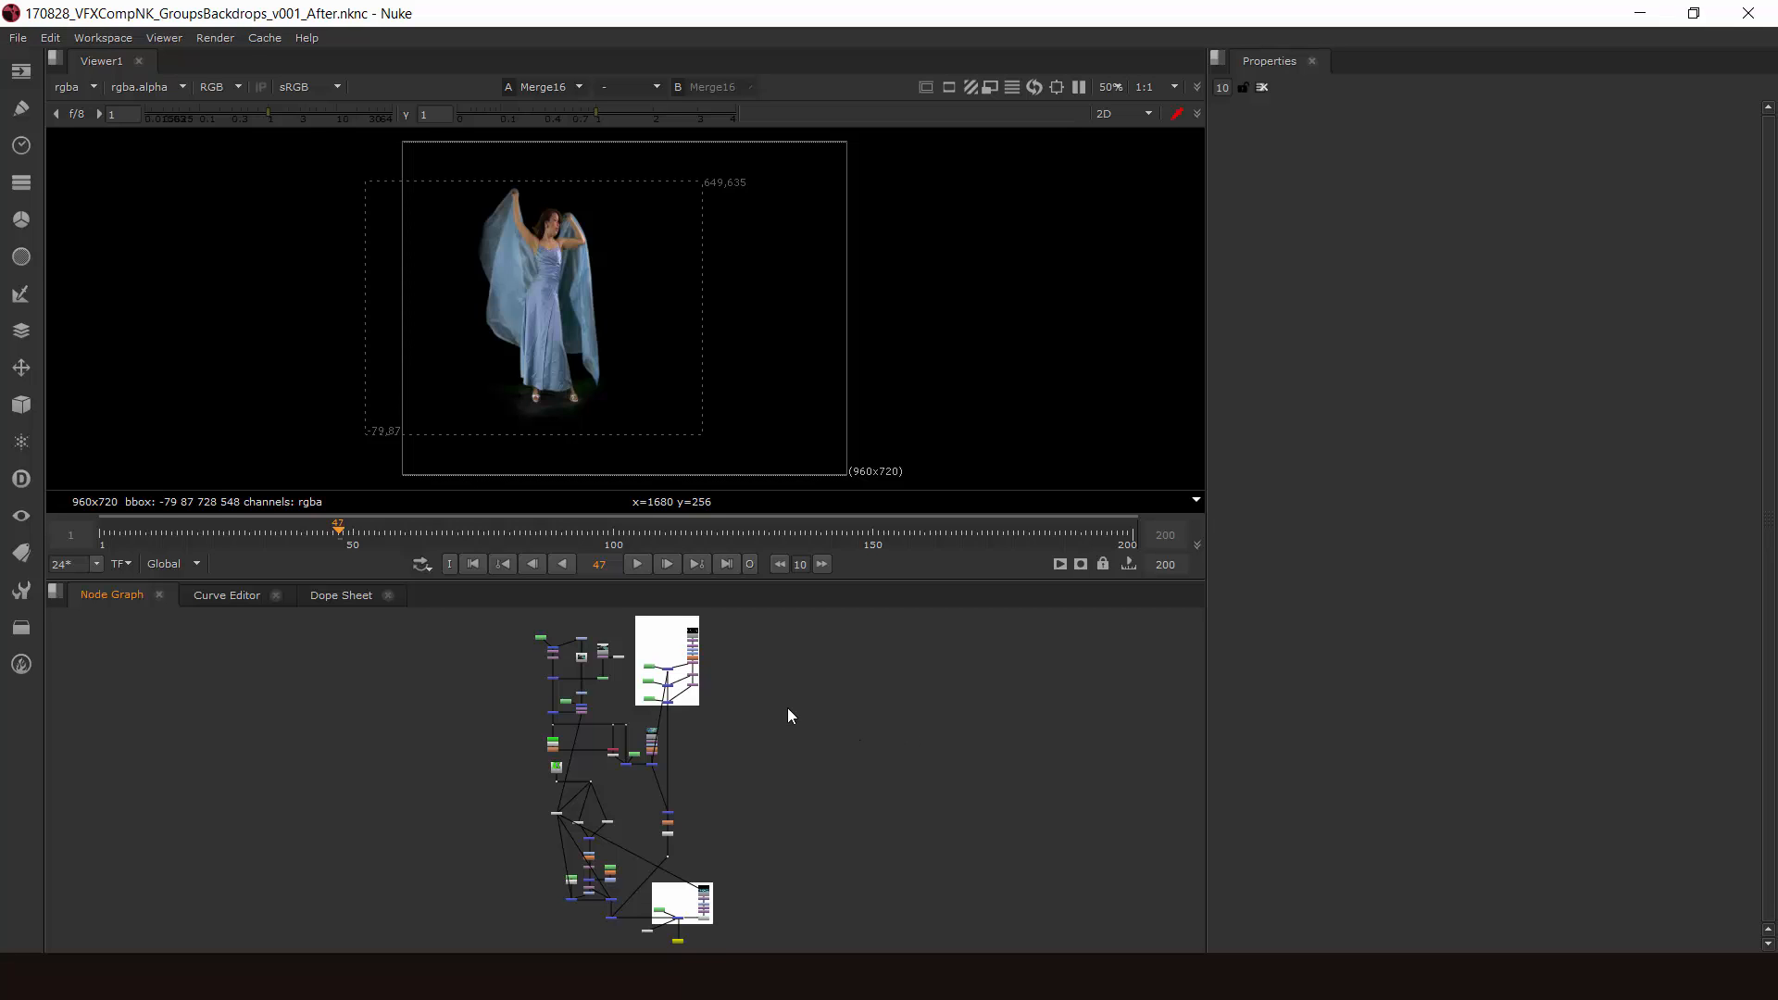
Step: Add a StickyNote node in the empty area beside the node tree
scroll(699, 778, up, 7)
middle_drag(641, 787, 807, 781)
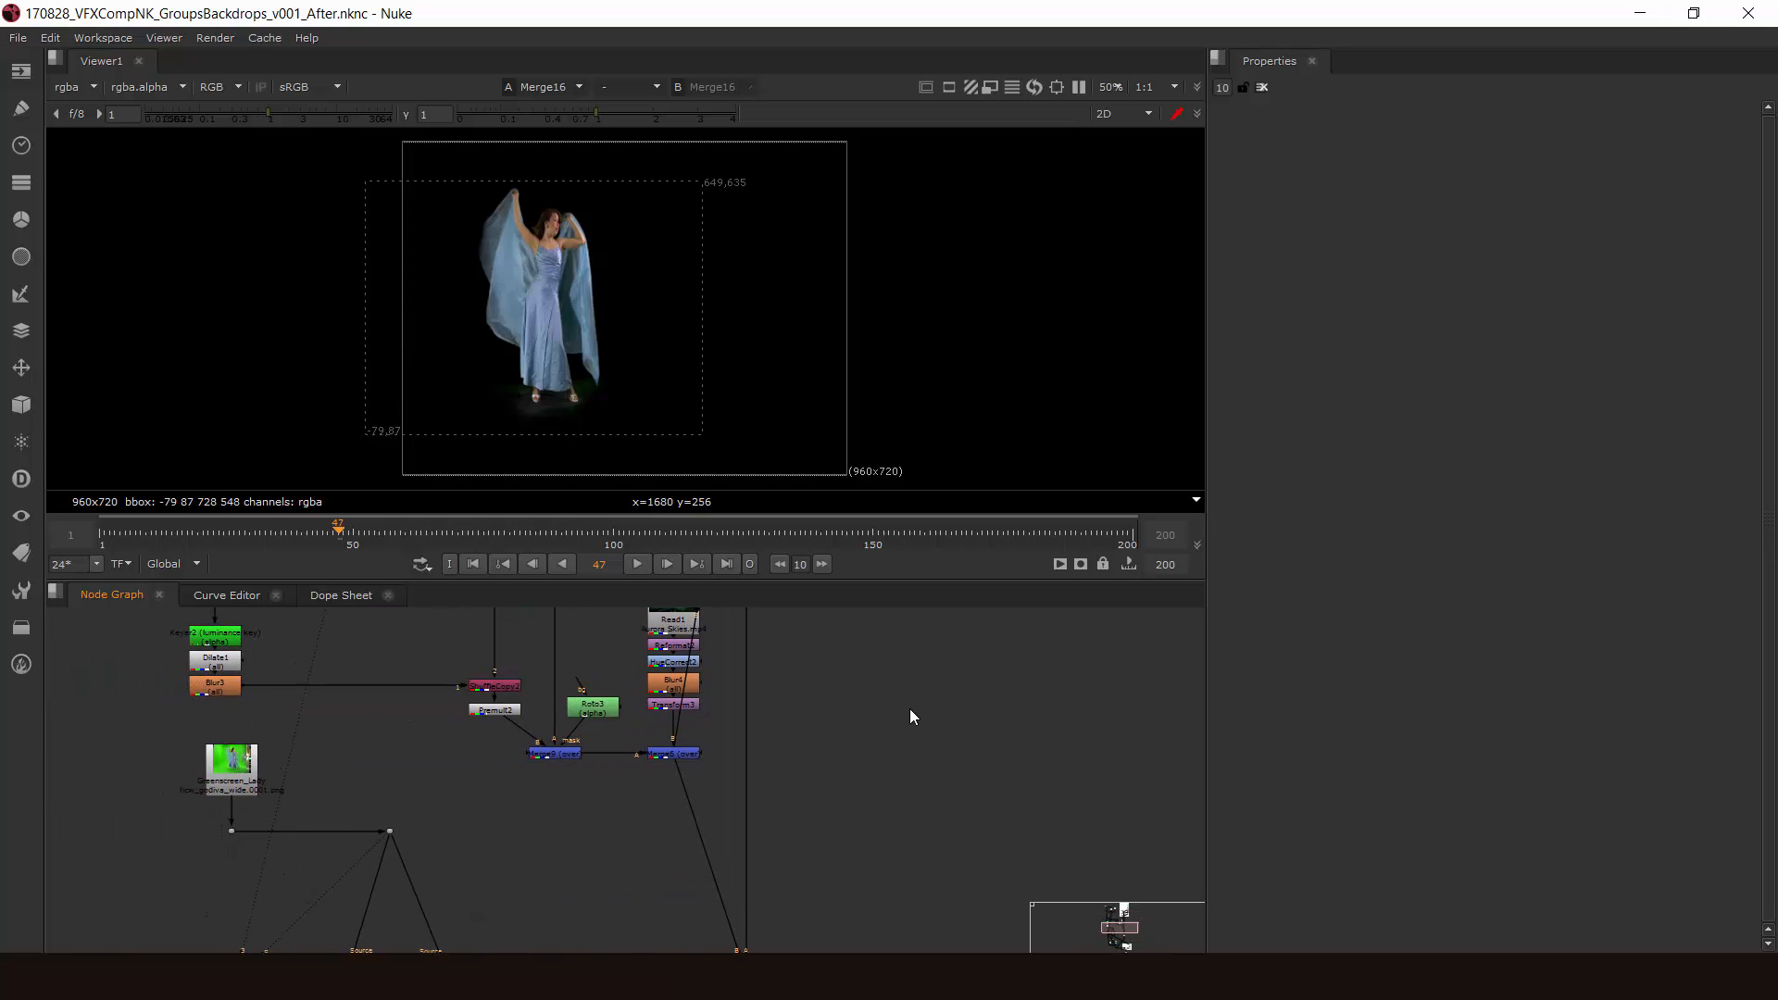
key(Tab)
text(sticky)
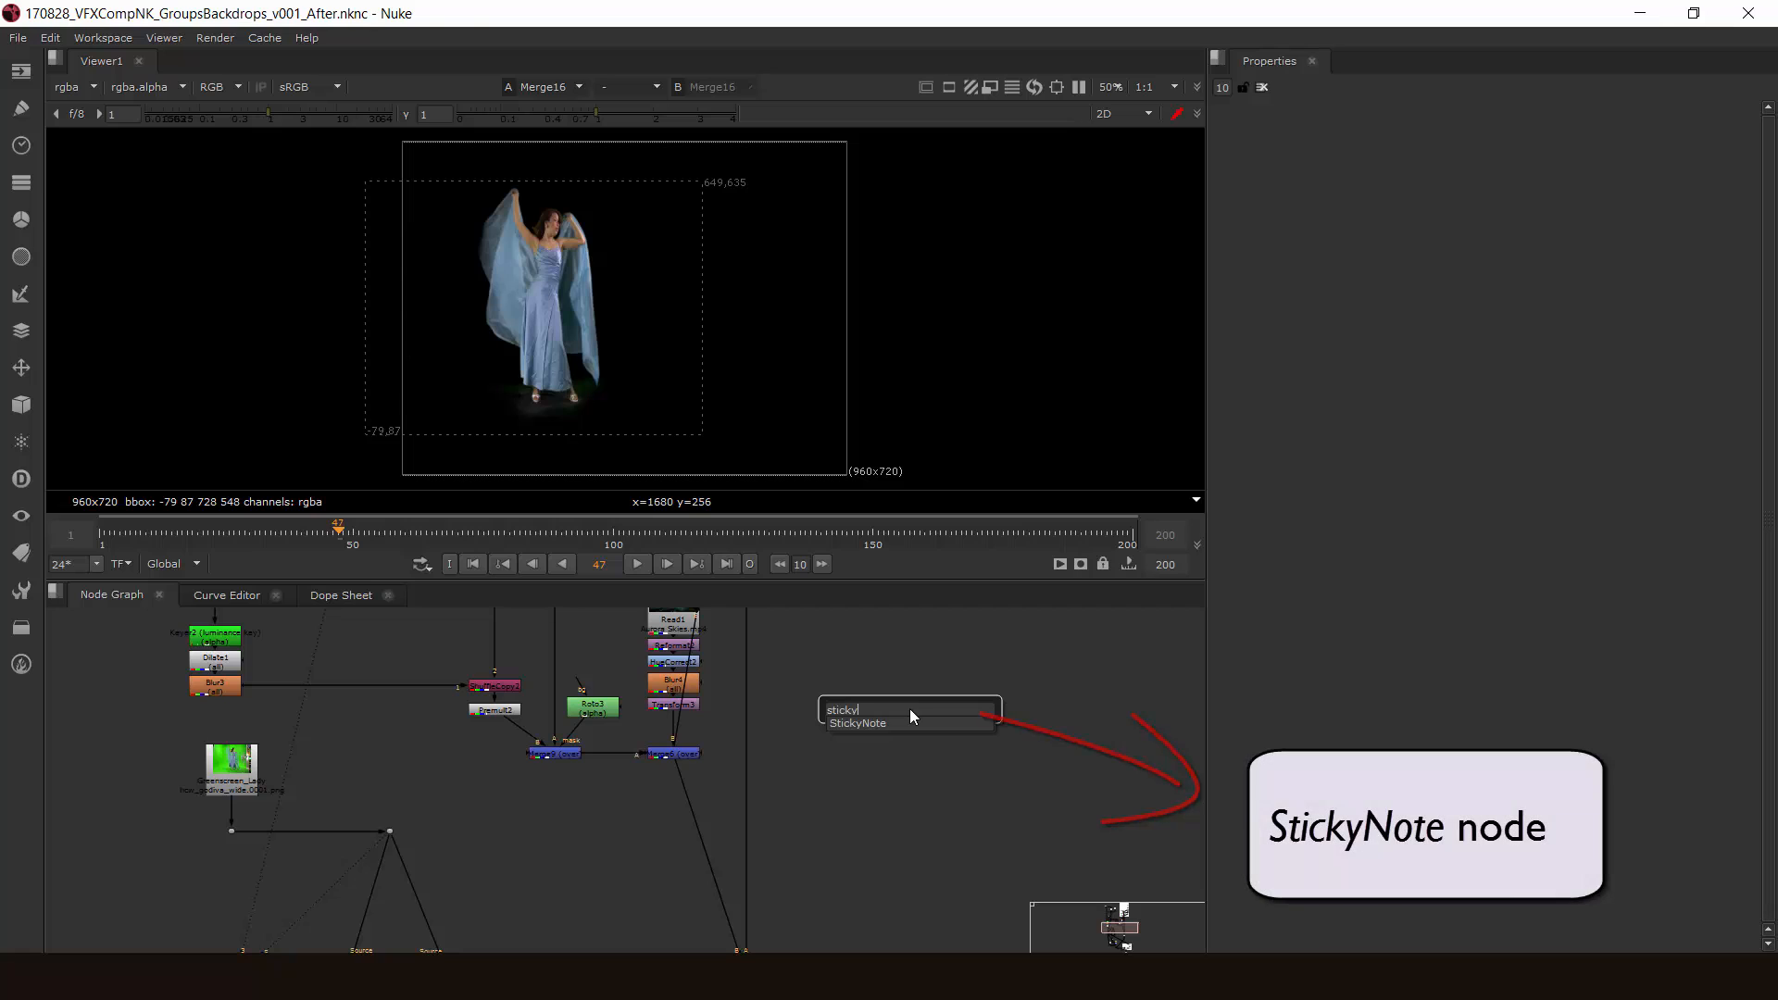
key(Return)
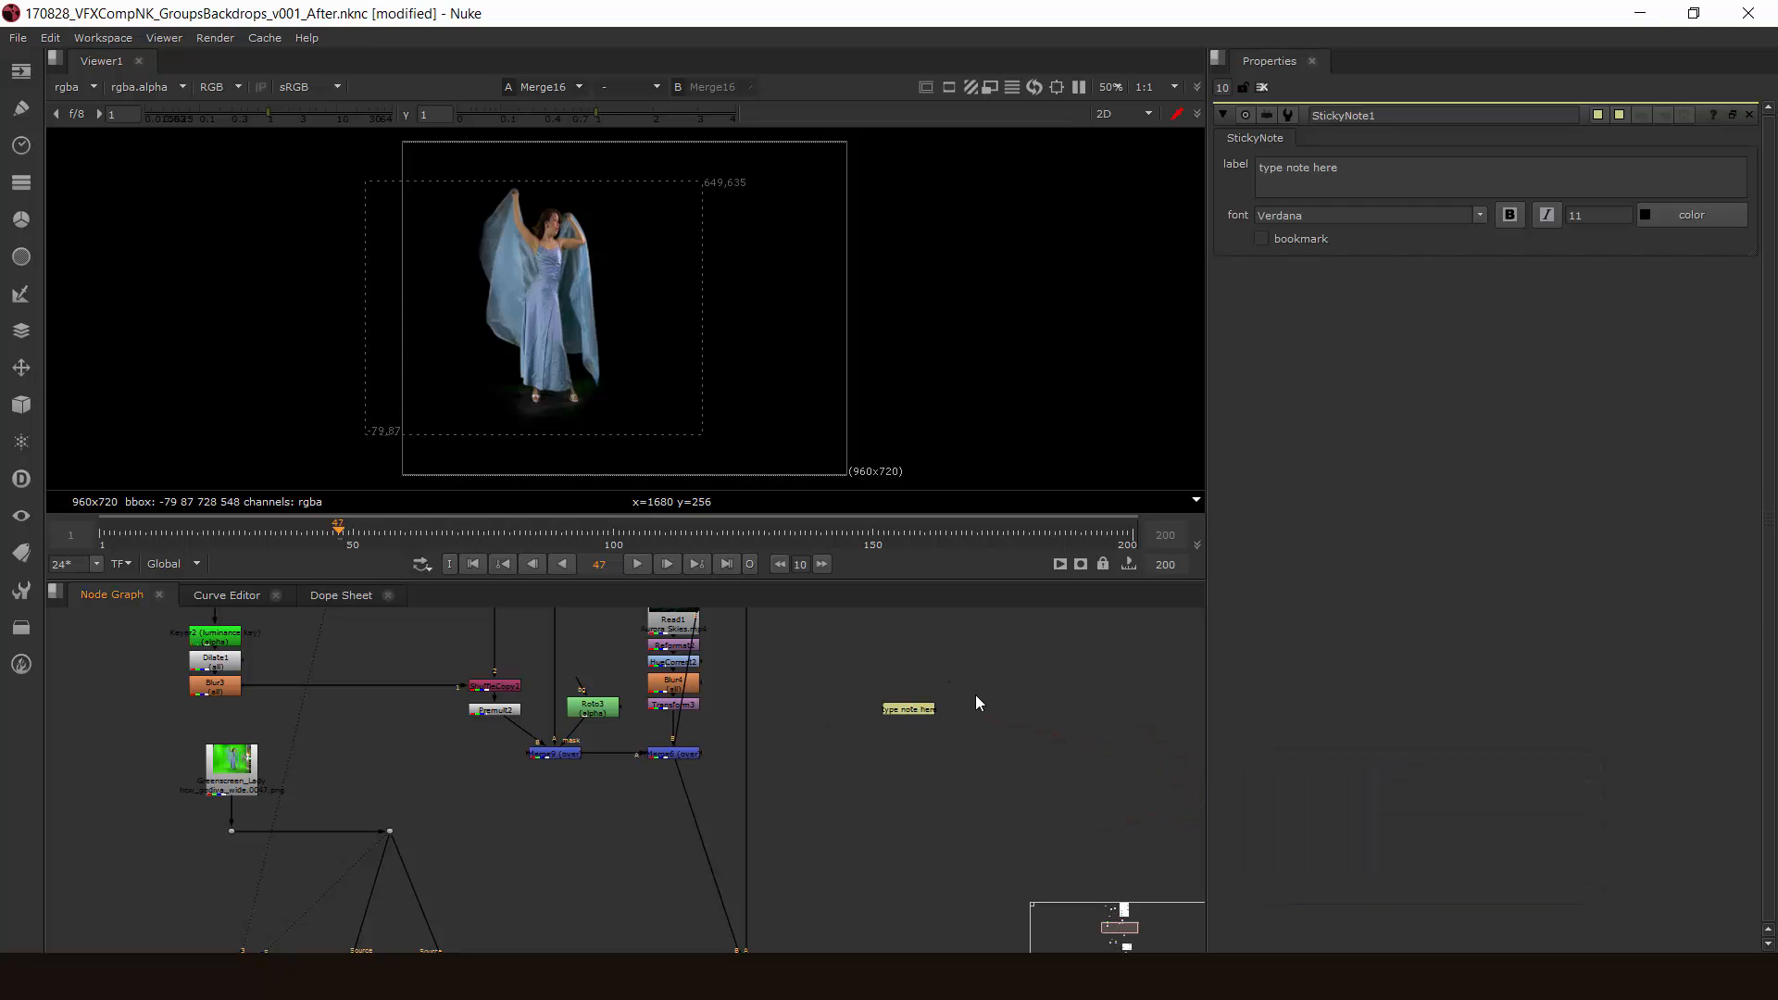
Step: Replace the sticky note's label with three lines of filler text: "fhdksfhksjfhkdfhkf", "dkfhdksjkdfhf" and "dlkfdkfjdksfhdsjfdsjfh"
triple_click(1414, 195)
text(f)
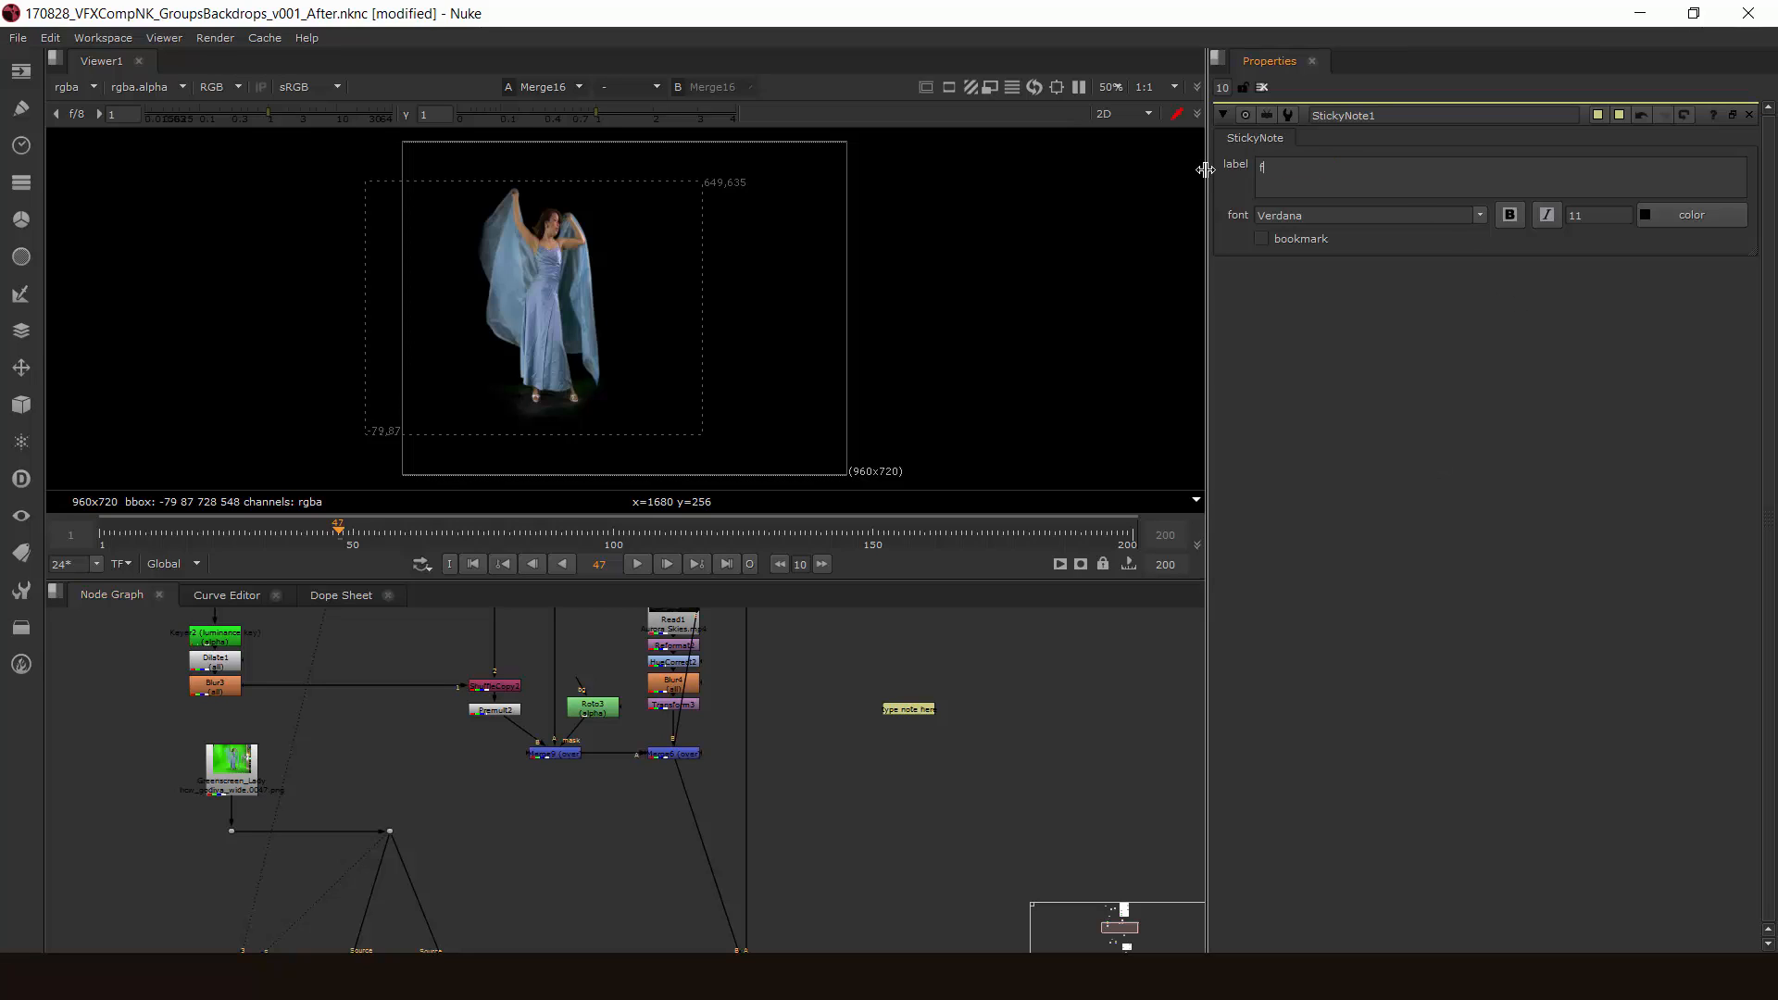
text(hdksfhksjfhkdfhkf)
key(Return)
text(dkfhdksjkdfhf)
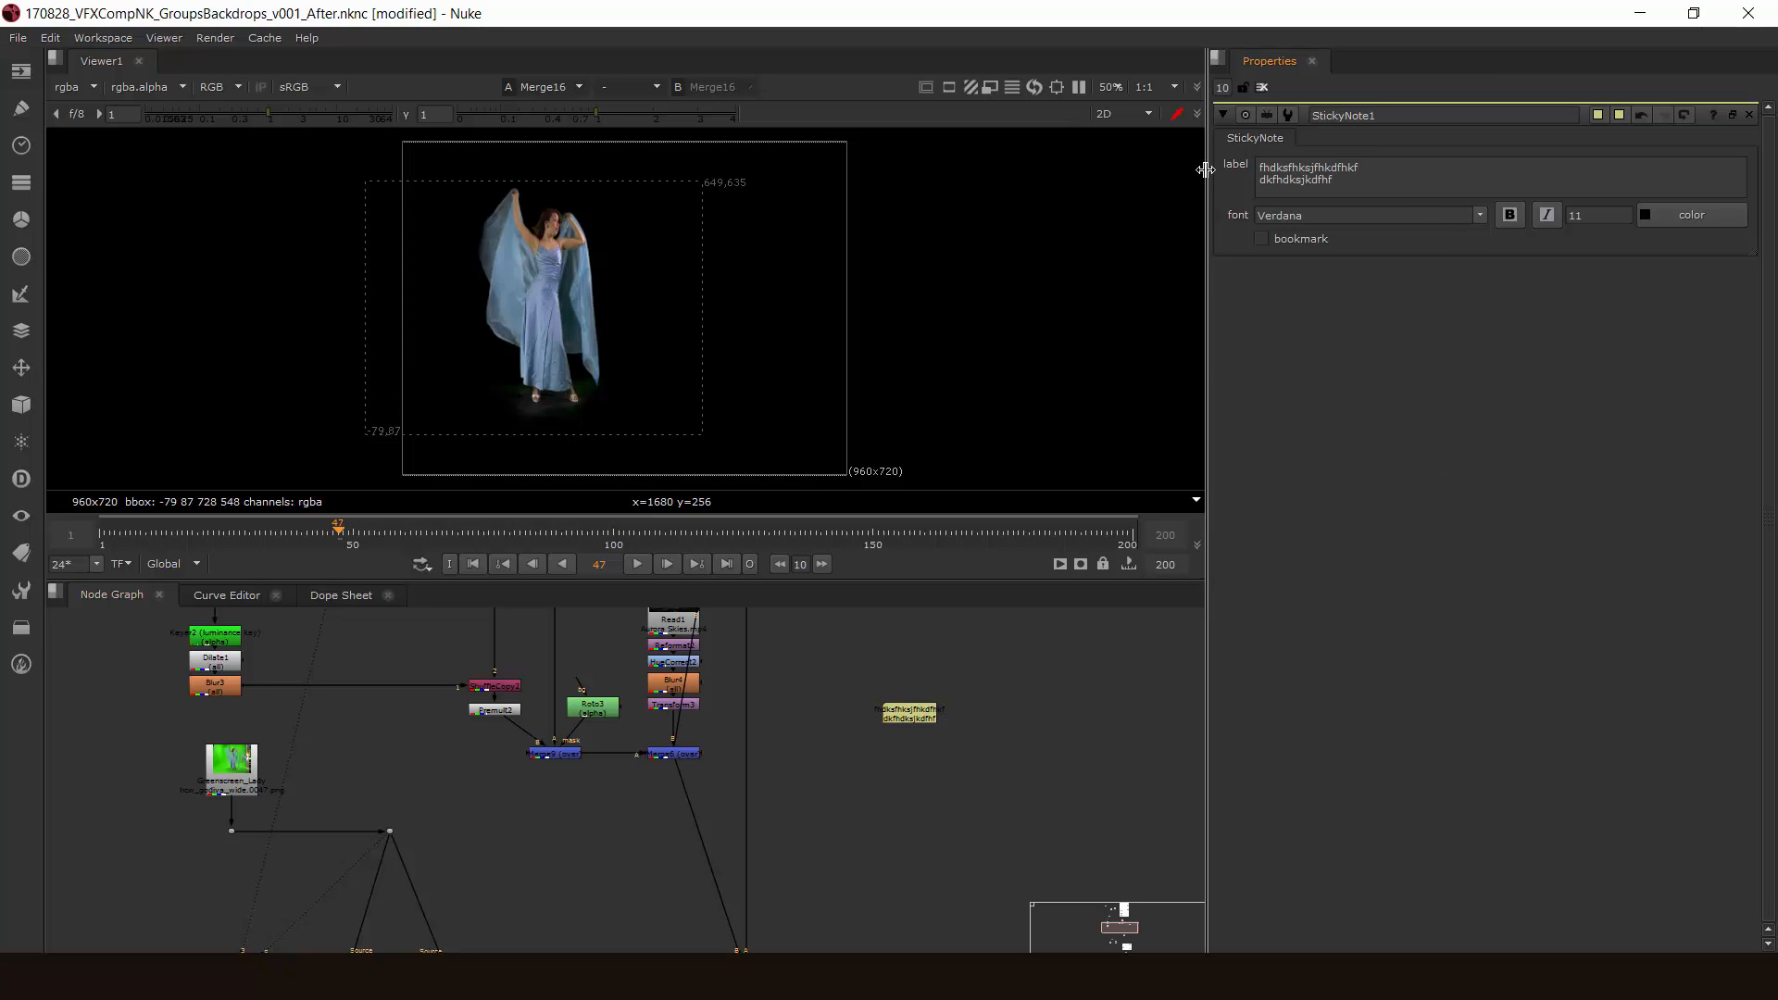
key(Return)
text(dlkfdkfjdksfhdsjfdsjfh)
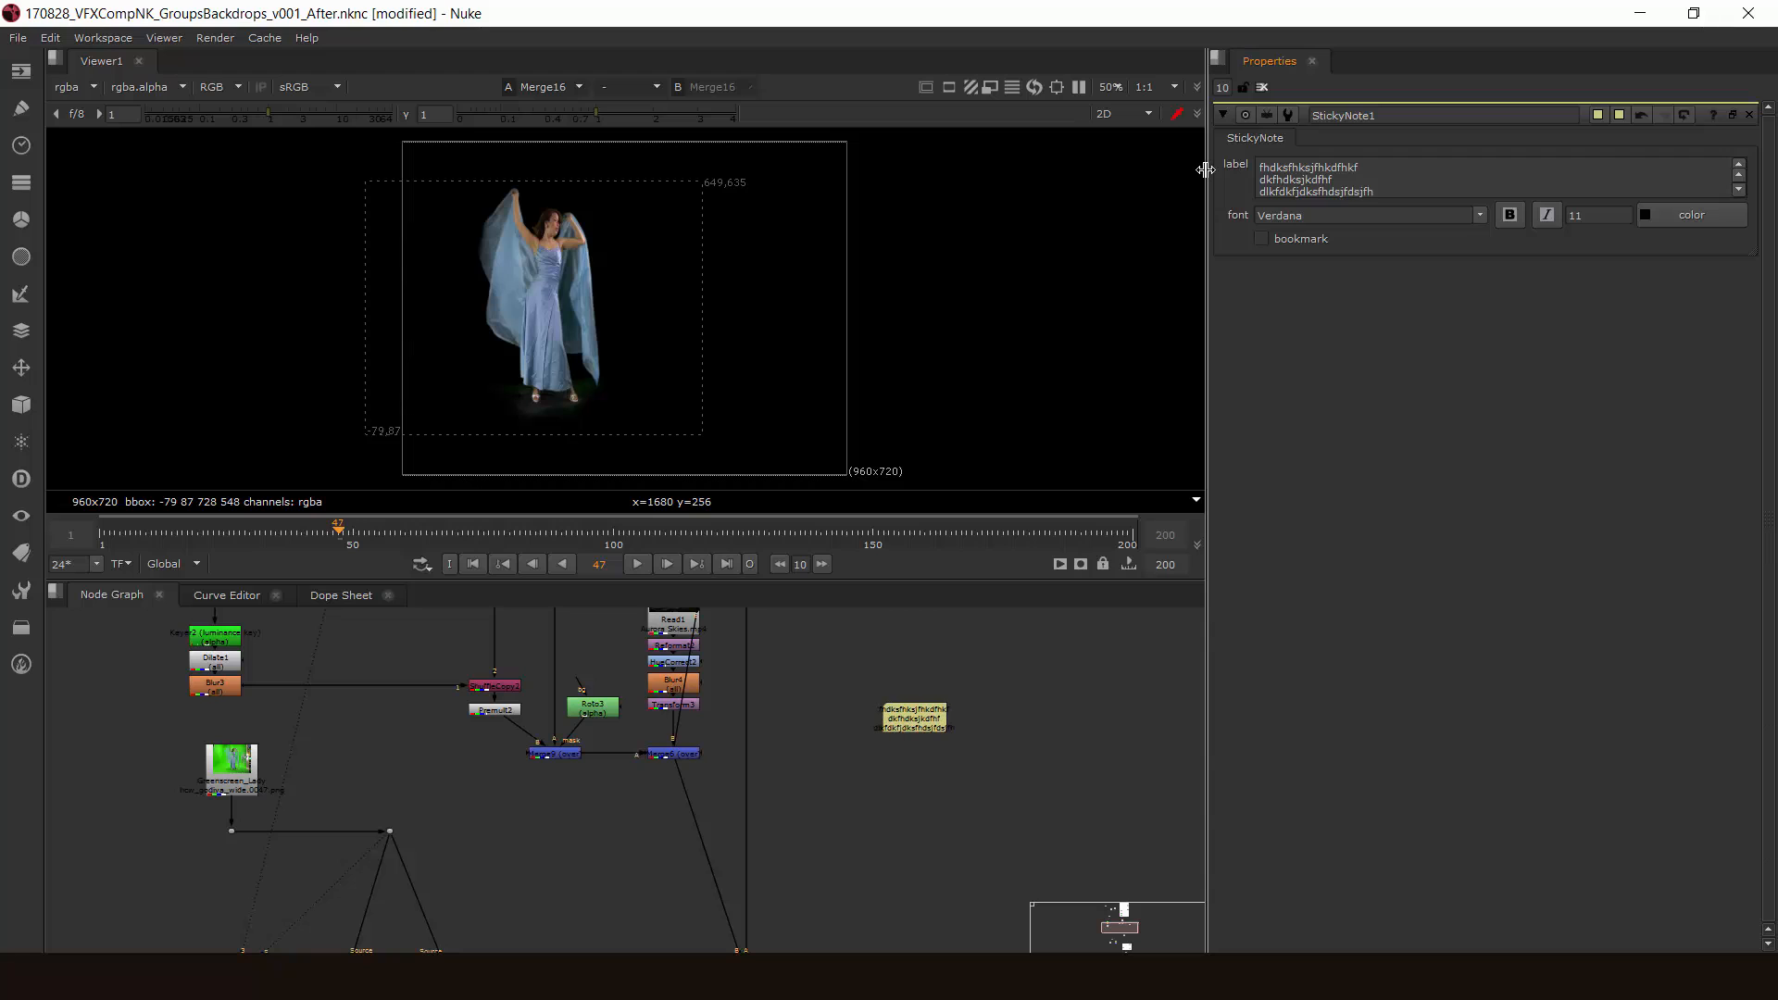
key(Return)
scroll(781, 667, up, 5)
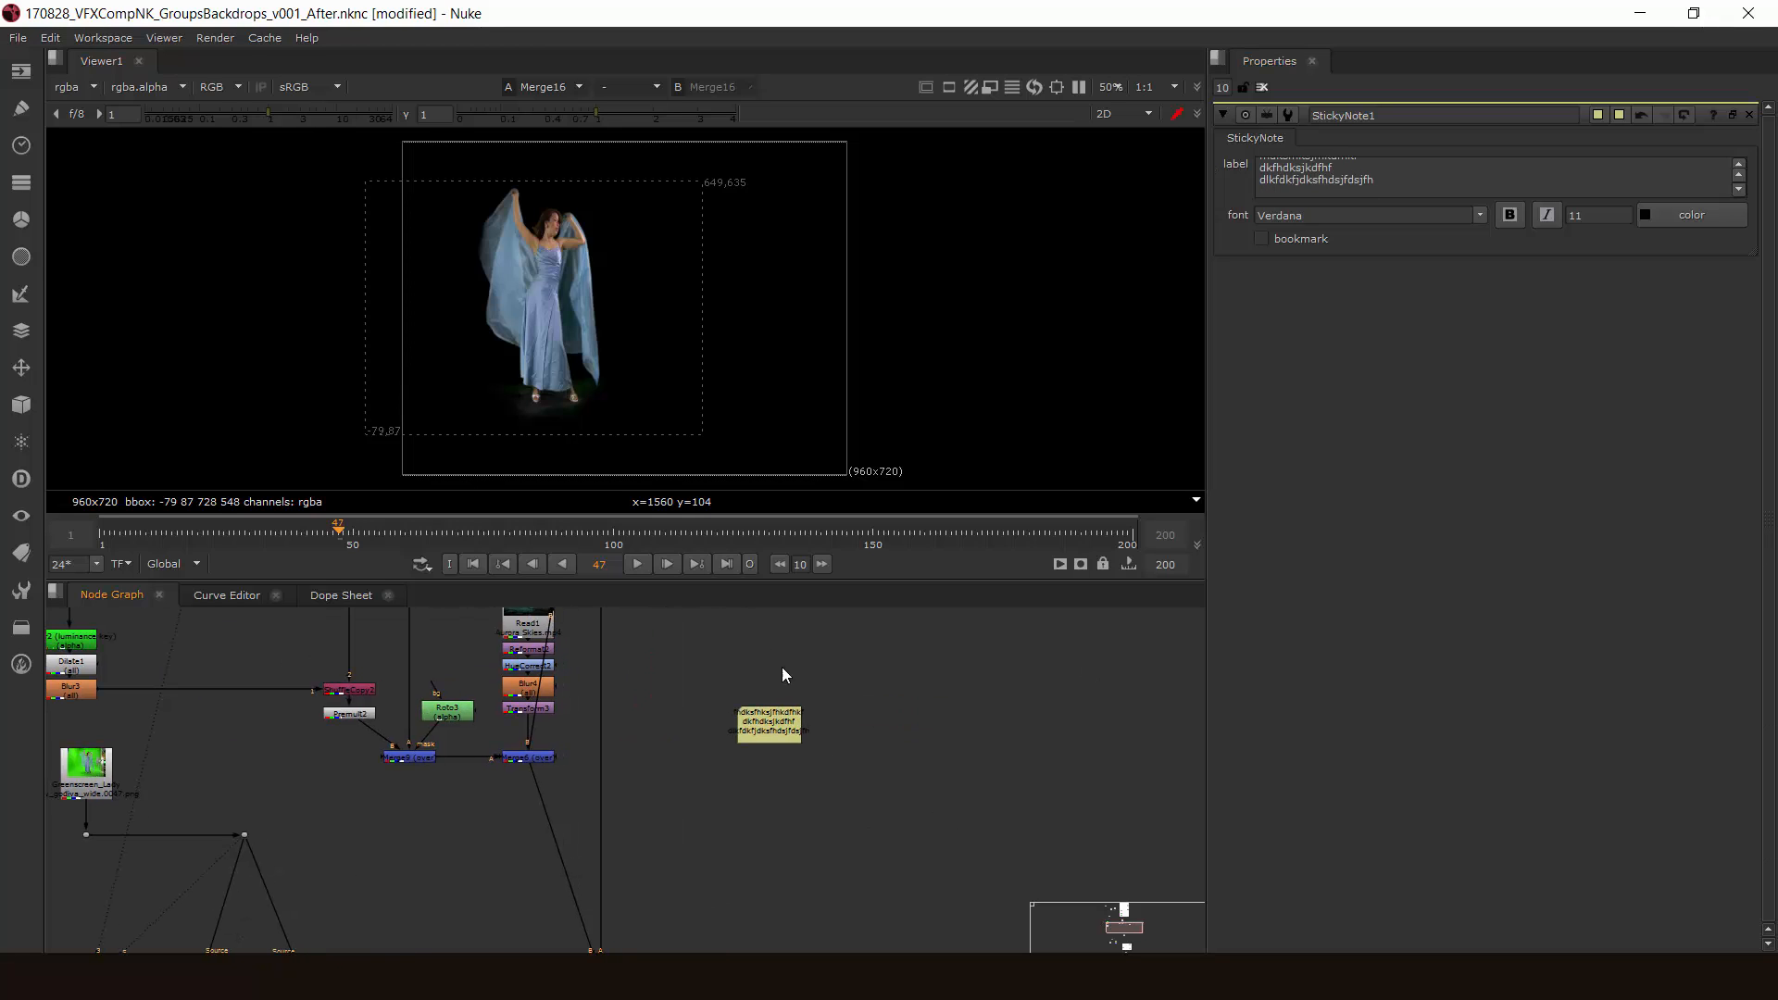
Step: Browse the sticky note's font choices, keeping Verdana, and try its bold and italic styles on and off
click(1478, 215)
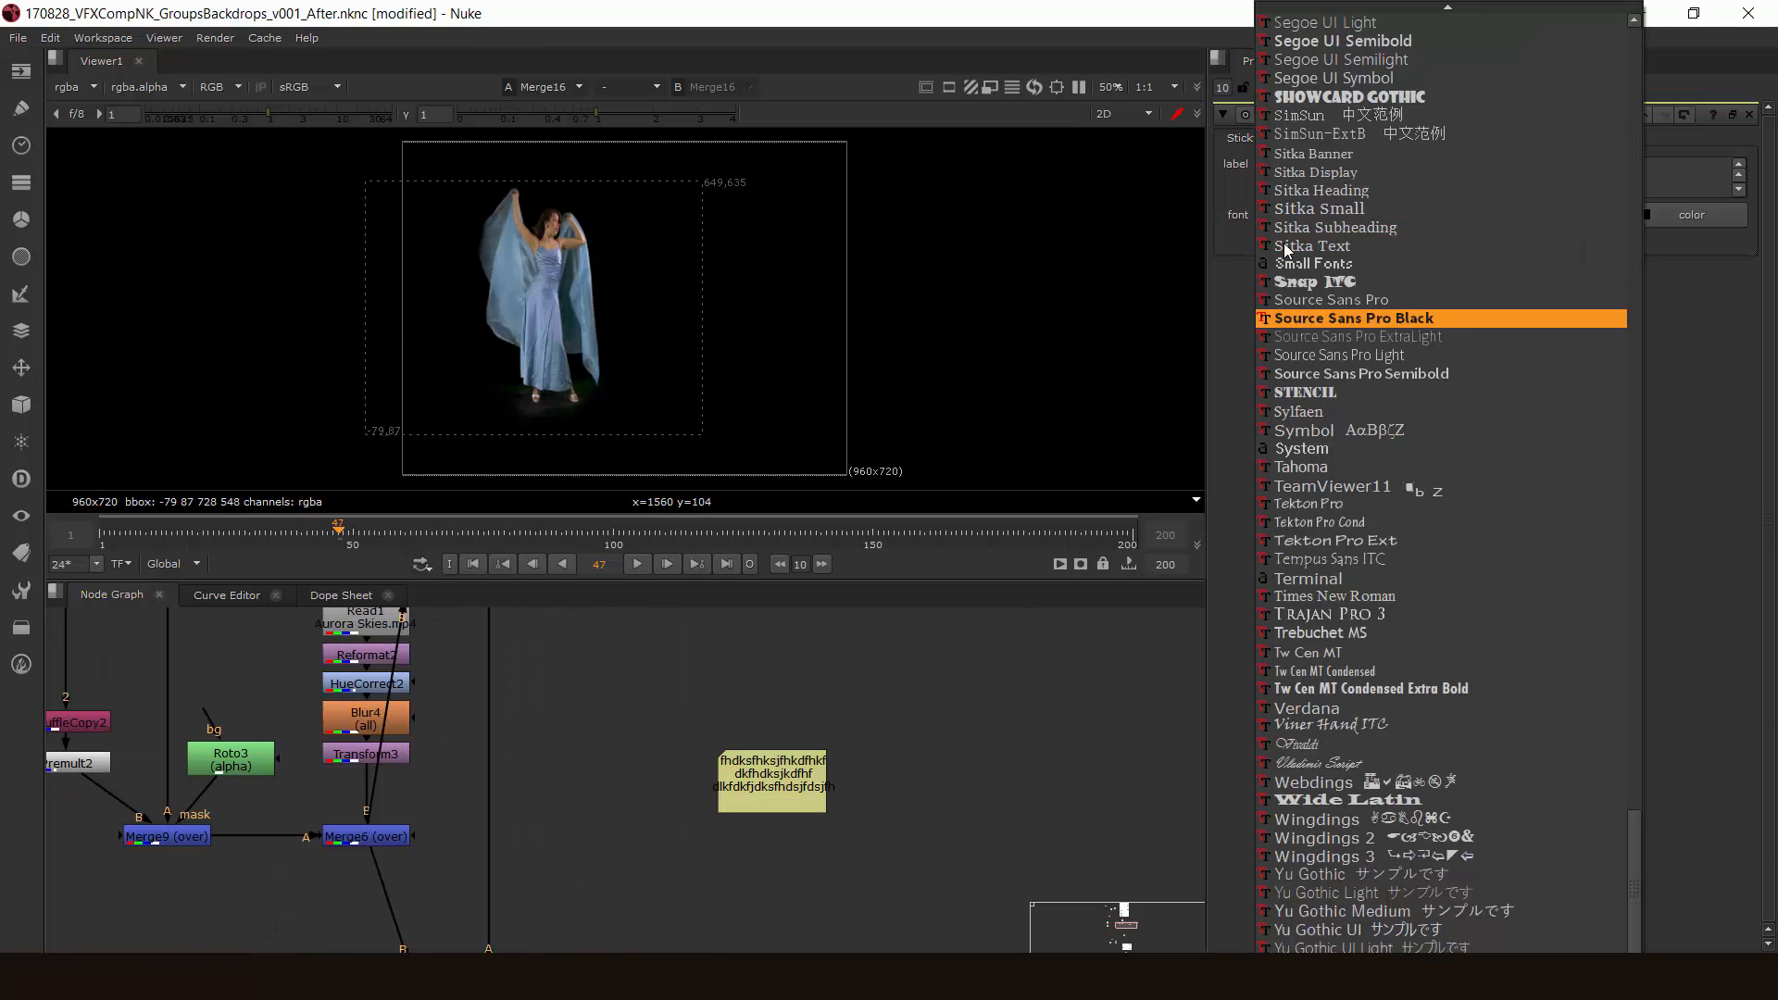
click(1235, 303)
click(1515, 219)
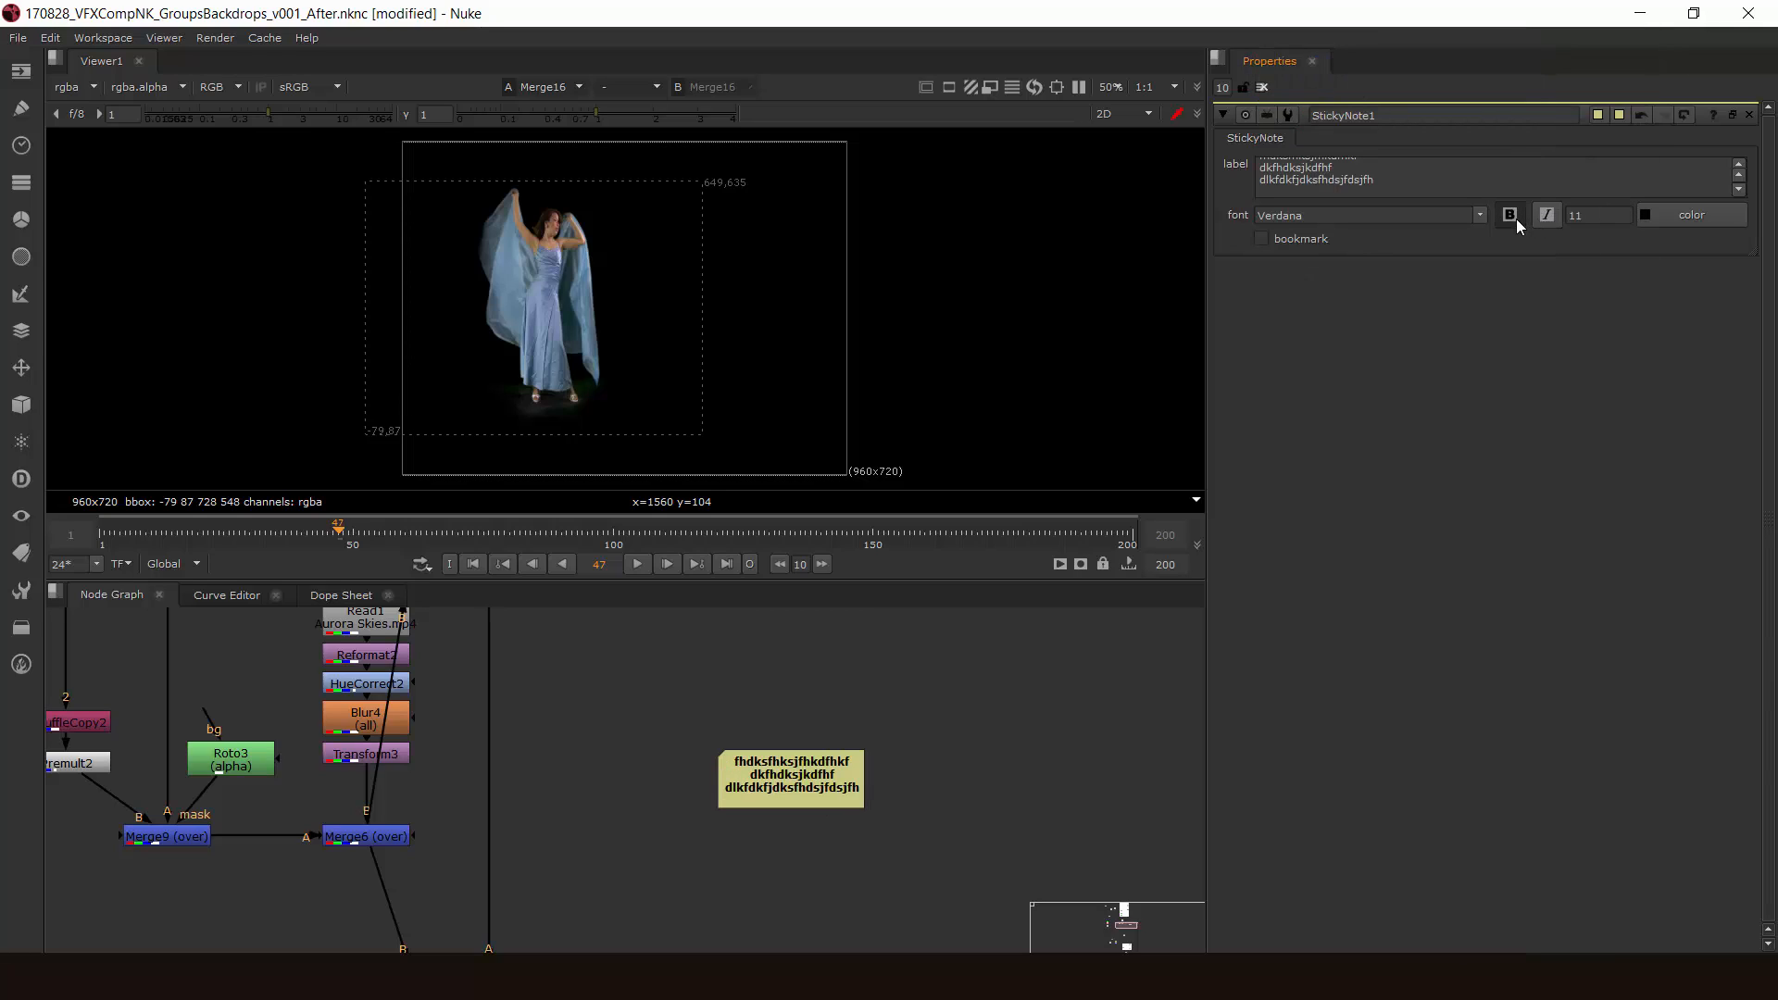
click(1514, 218)
click(1546, 218)
click(1547, 219)
Step: Increase the sticky note's font size to 31
drag(1585, 214, 1565, 213)
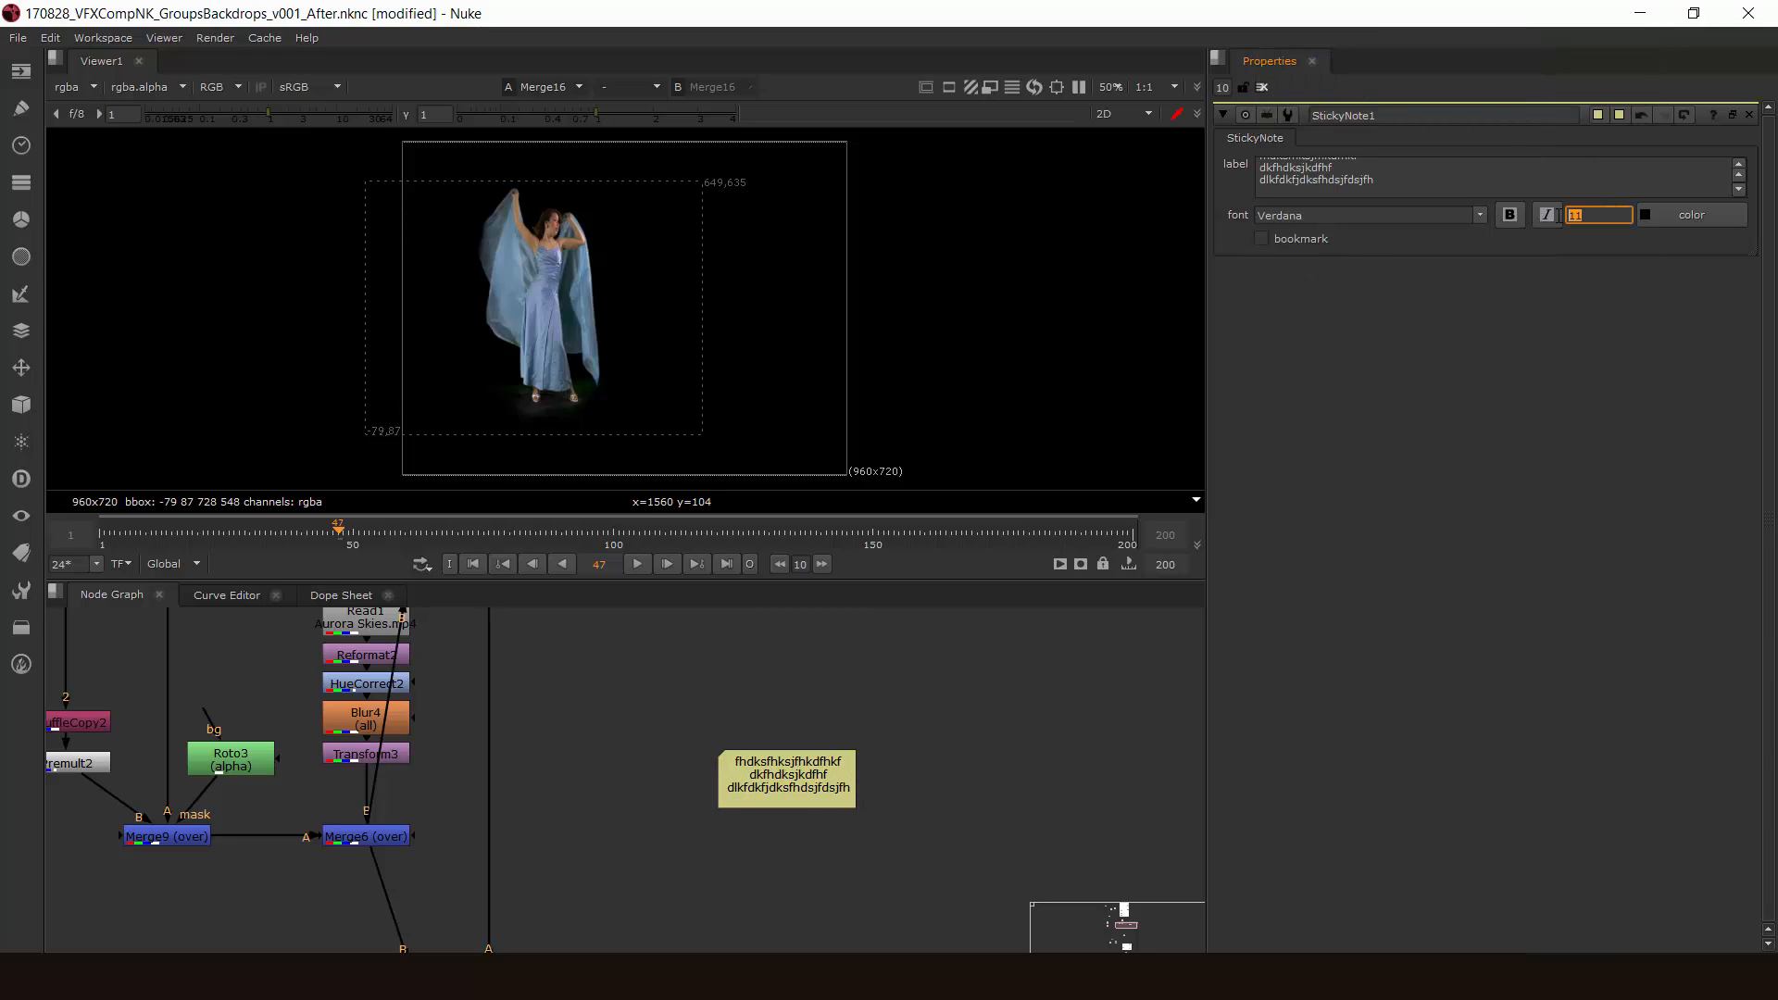
key(Up)
key(Down)
key(Up)
key(Down)
key(Up)
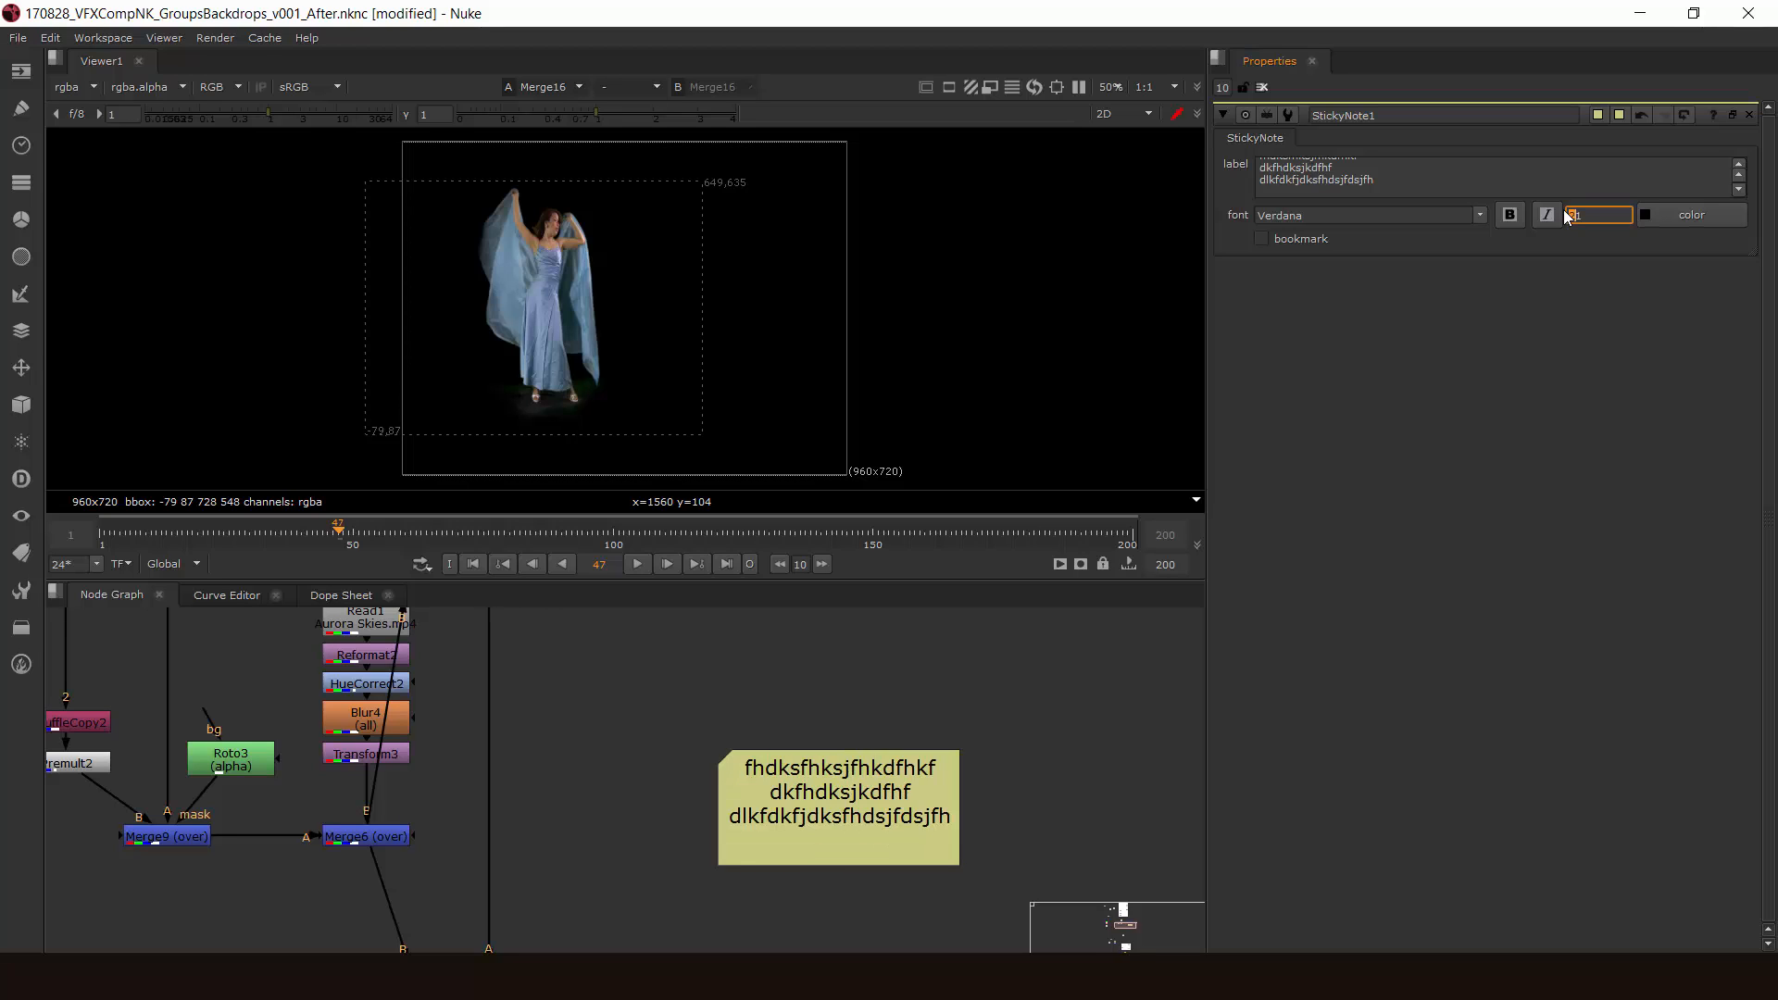
key(Down)
key(Up)
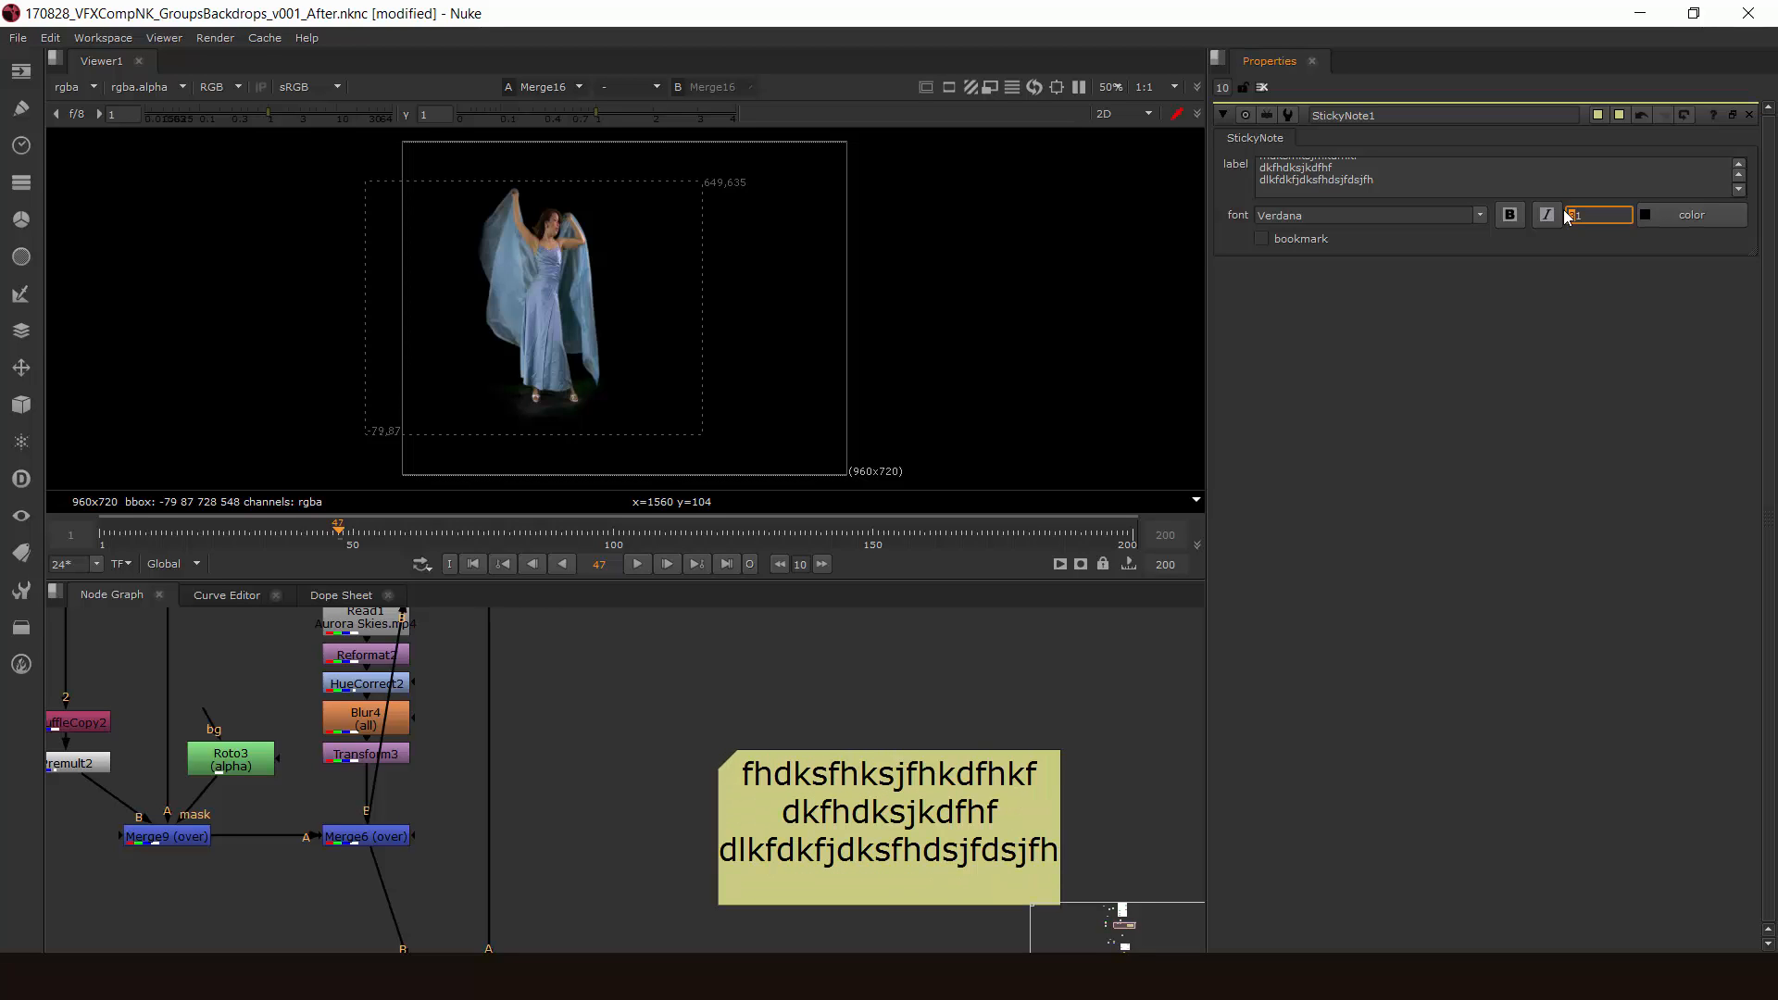
Step: Move the sticky note further right, away from the node tree, to clear space
drag(780, 755, 1080, 784)
click(726, 677)
middle_drag(803, 654, 783, 684)
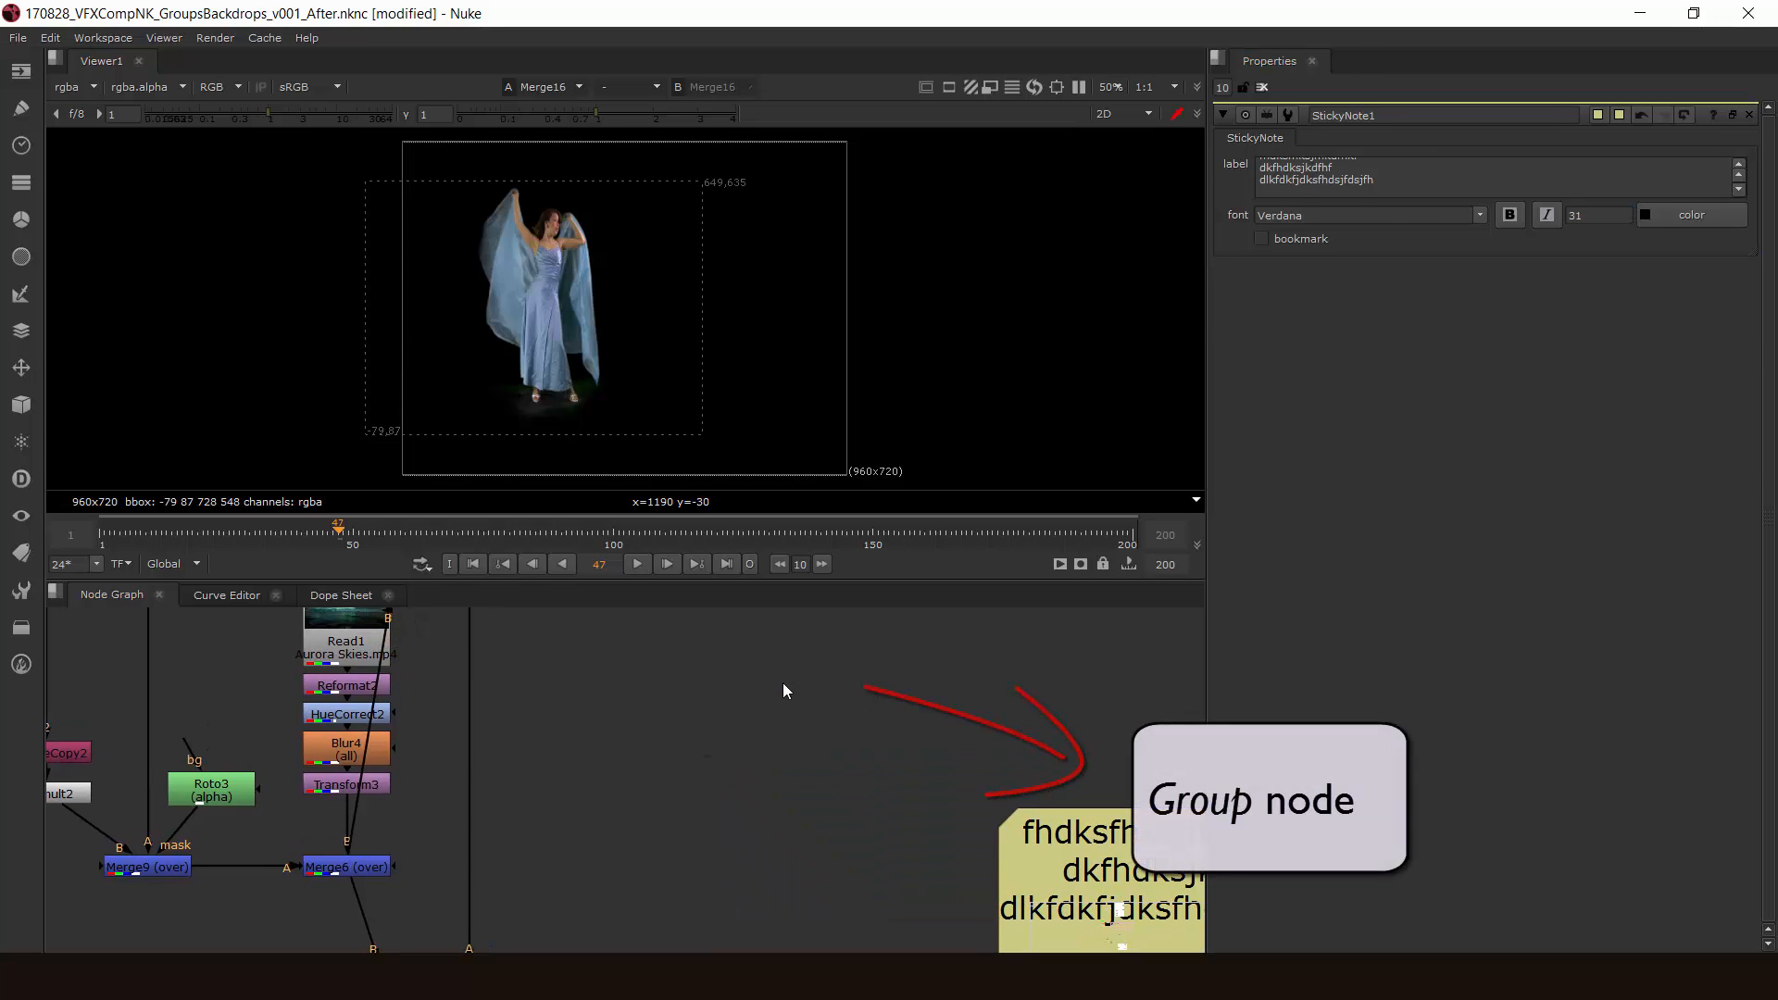
Step: Add an unconnected Group node in the empty space between the node tree and the sticky note
key(Return)
drag(807, 689, 793, 724)
click(785, 757)
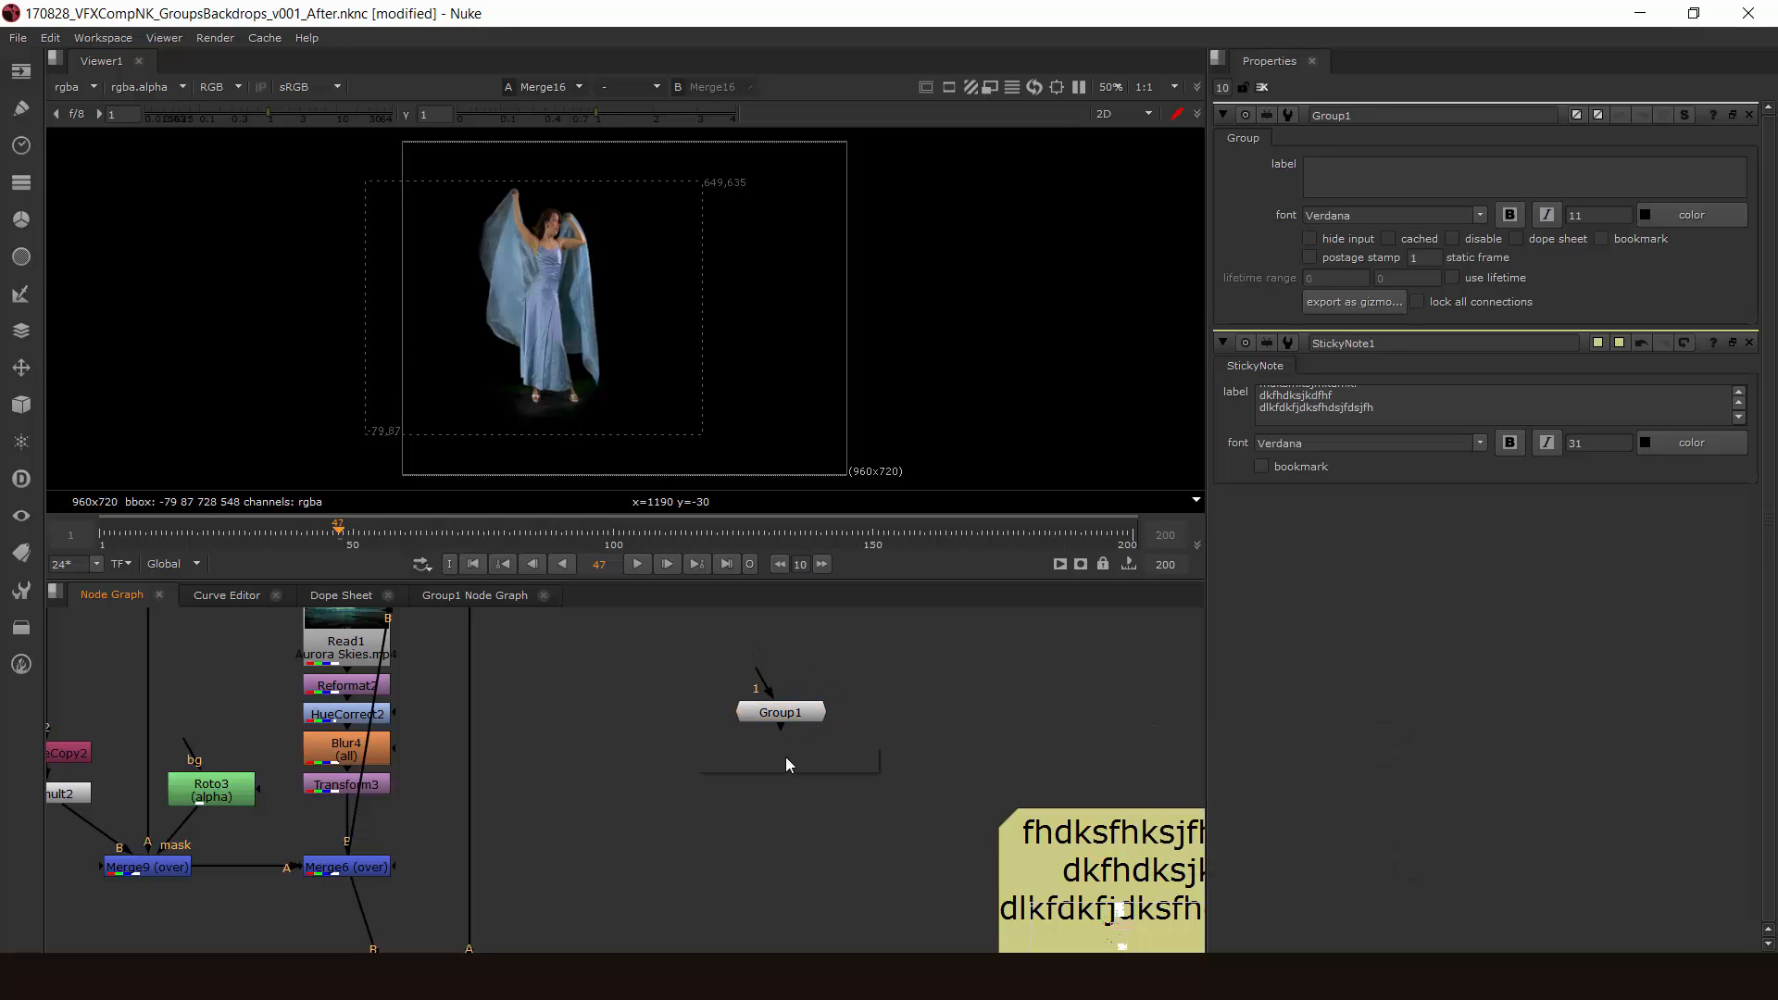
Step: Add a Precomp node beside the Group1 node and delete it again
key(Tab)
text(precomp)
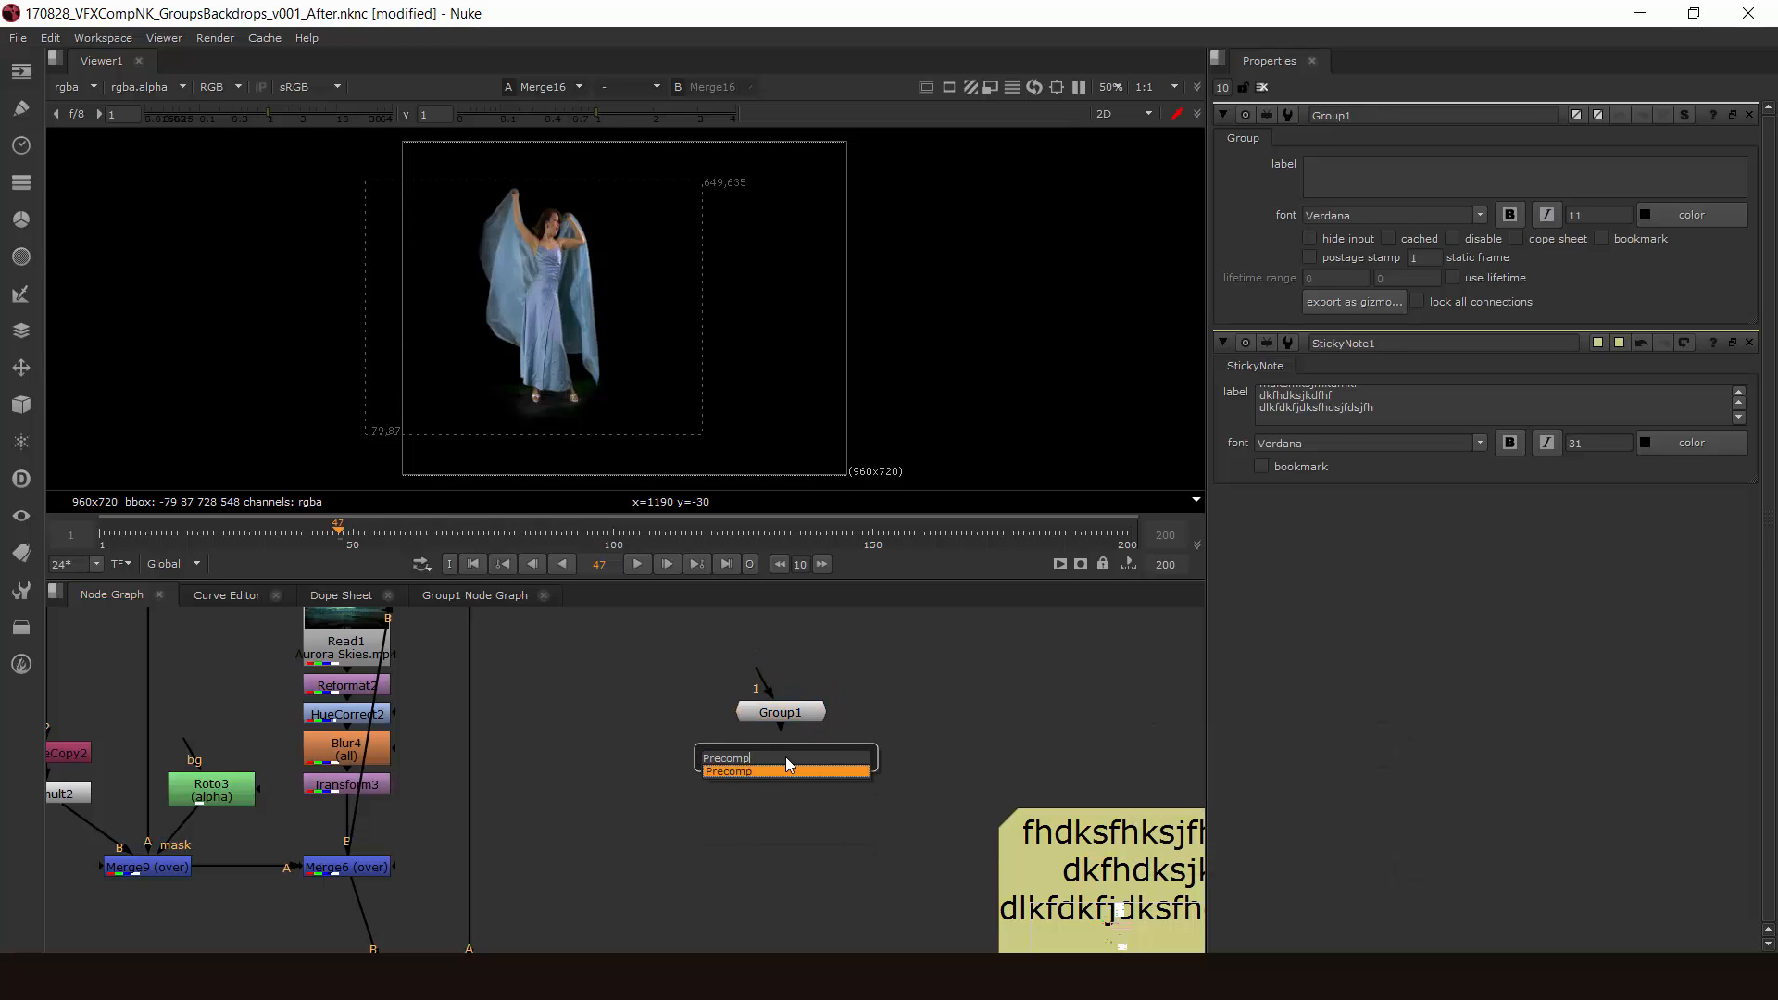
key(Return)
drag(785, 757, 893, 719)
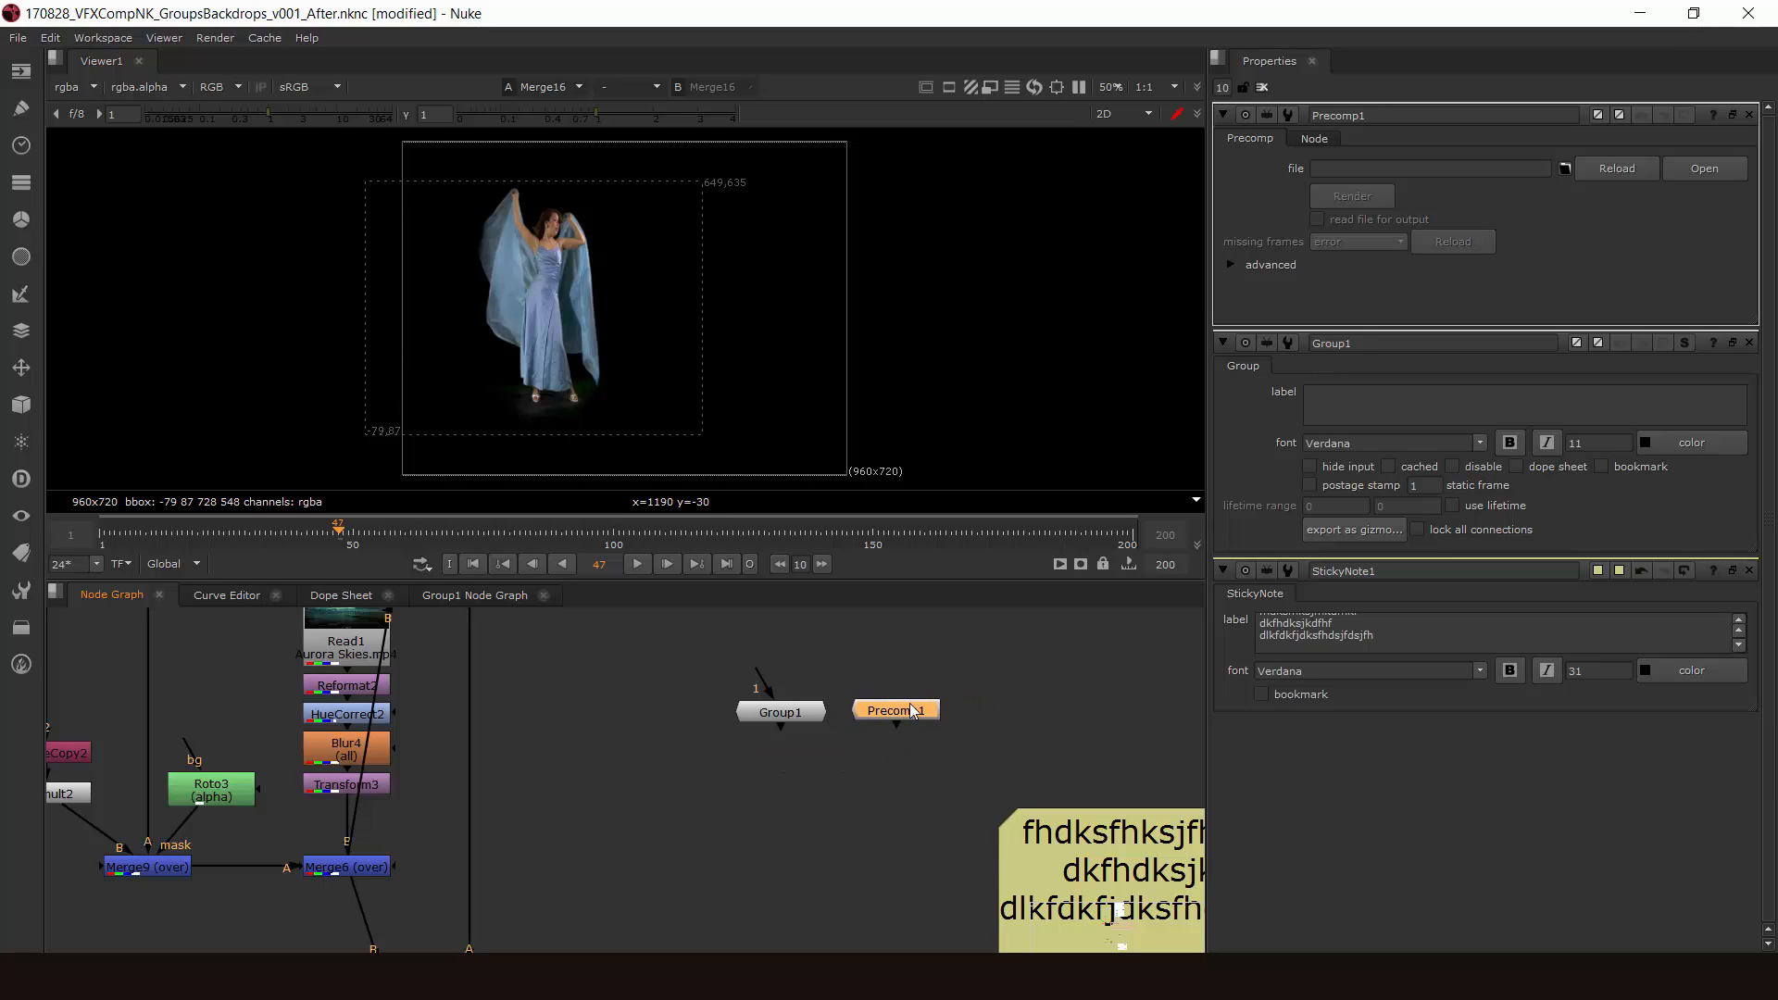
drag(773, 713, 778, 708)
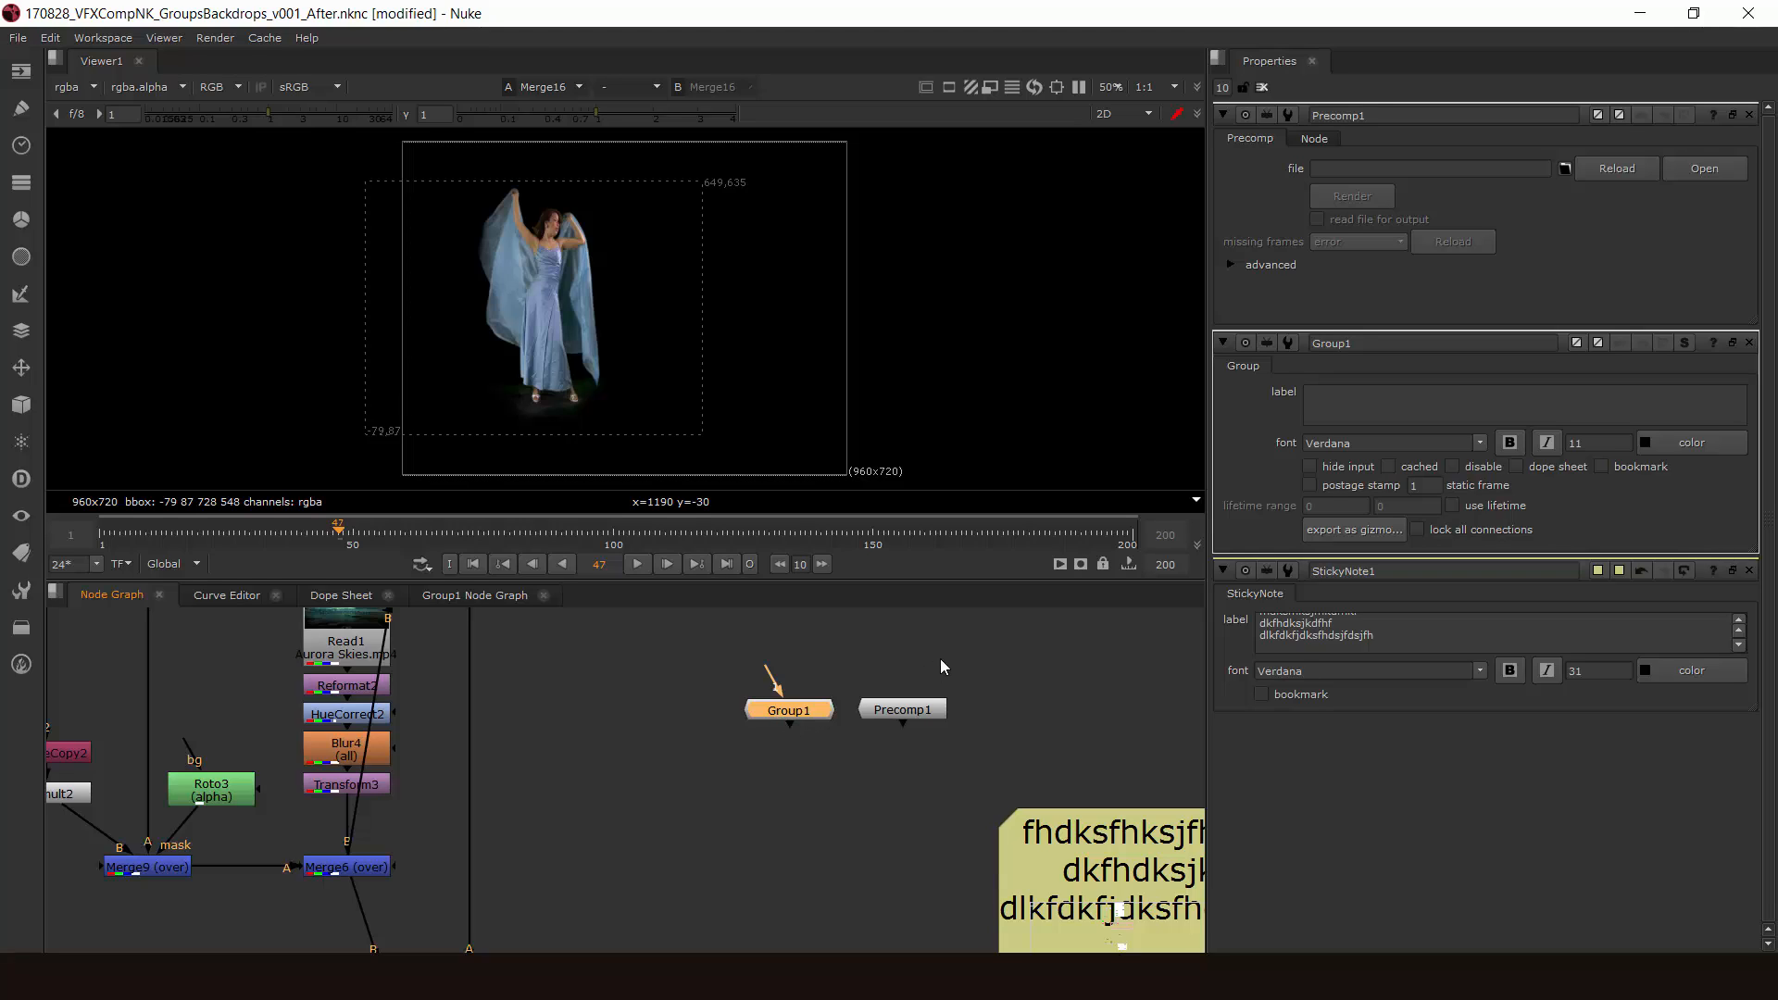
click(919, 707)
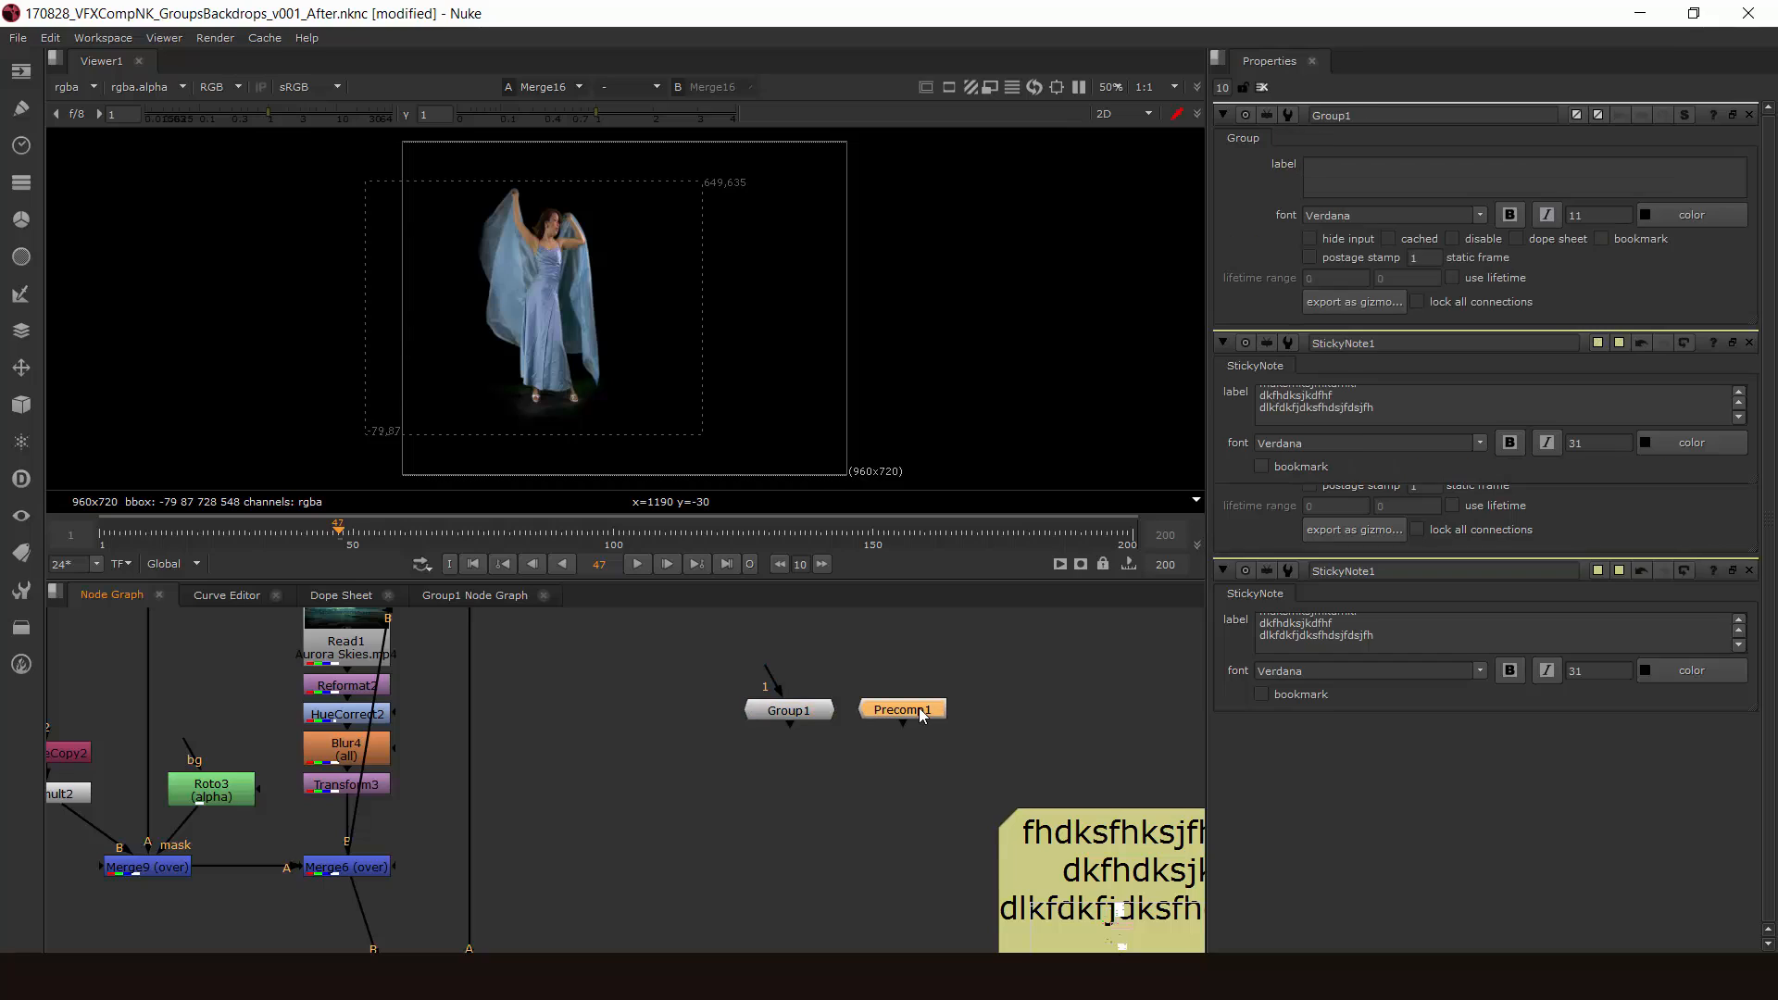
key(Delete)
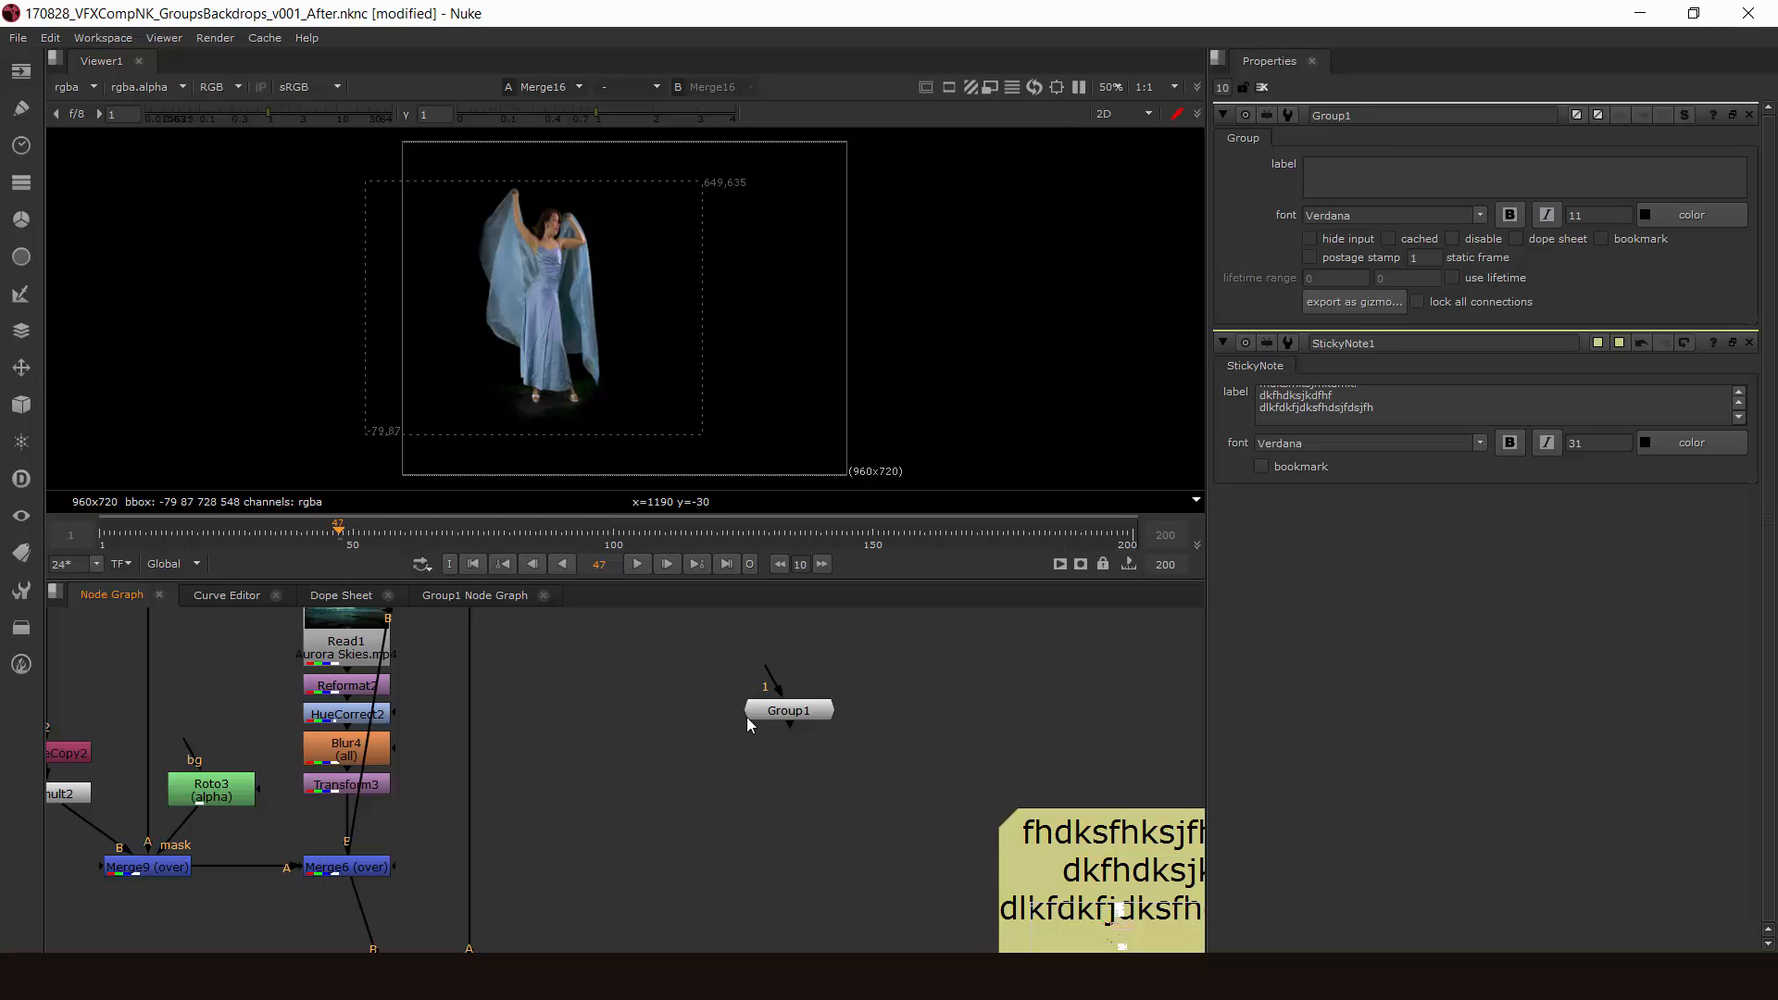
Step: Display the output of Transform1 and that of Merge1 in the viewer to compare the keyed woman
drag(778, 715, 803, 774)
middle_drag(640, 724, 1016, 820)
scroll(829, 803, down, 2)
middle_drag(713, 815, 848, 764)
middle_drag(604, 631, 548, 697)
middle_drag(736, 878, 706, 628)
middle_drag(711, 793, 778, 653)
middle_drag(806, 903, 809, 798)
scroll(809, 798, up, 4)
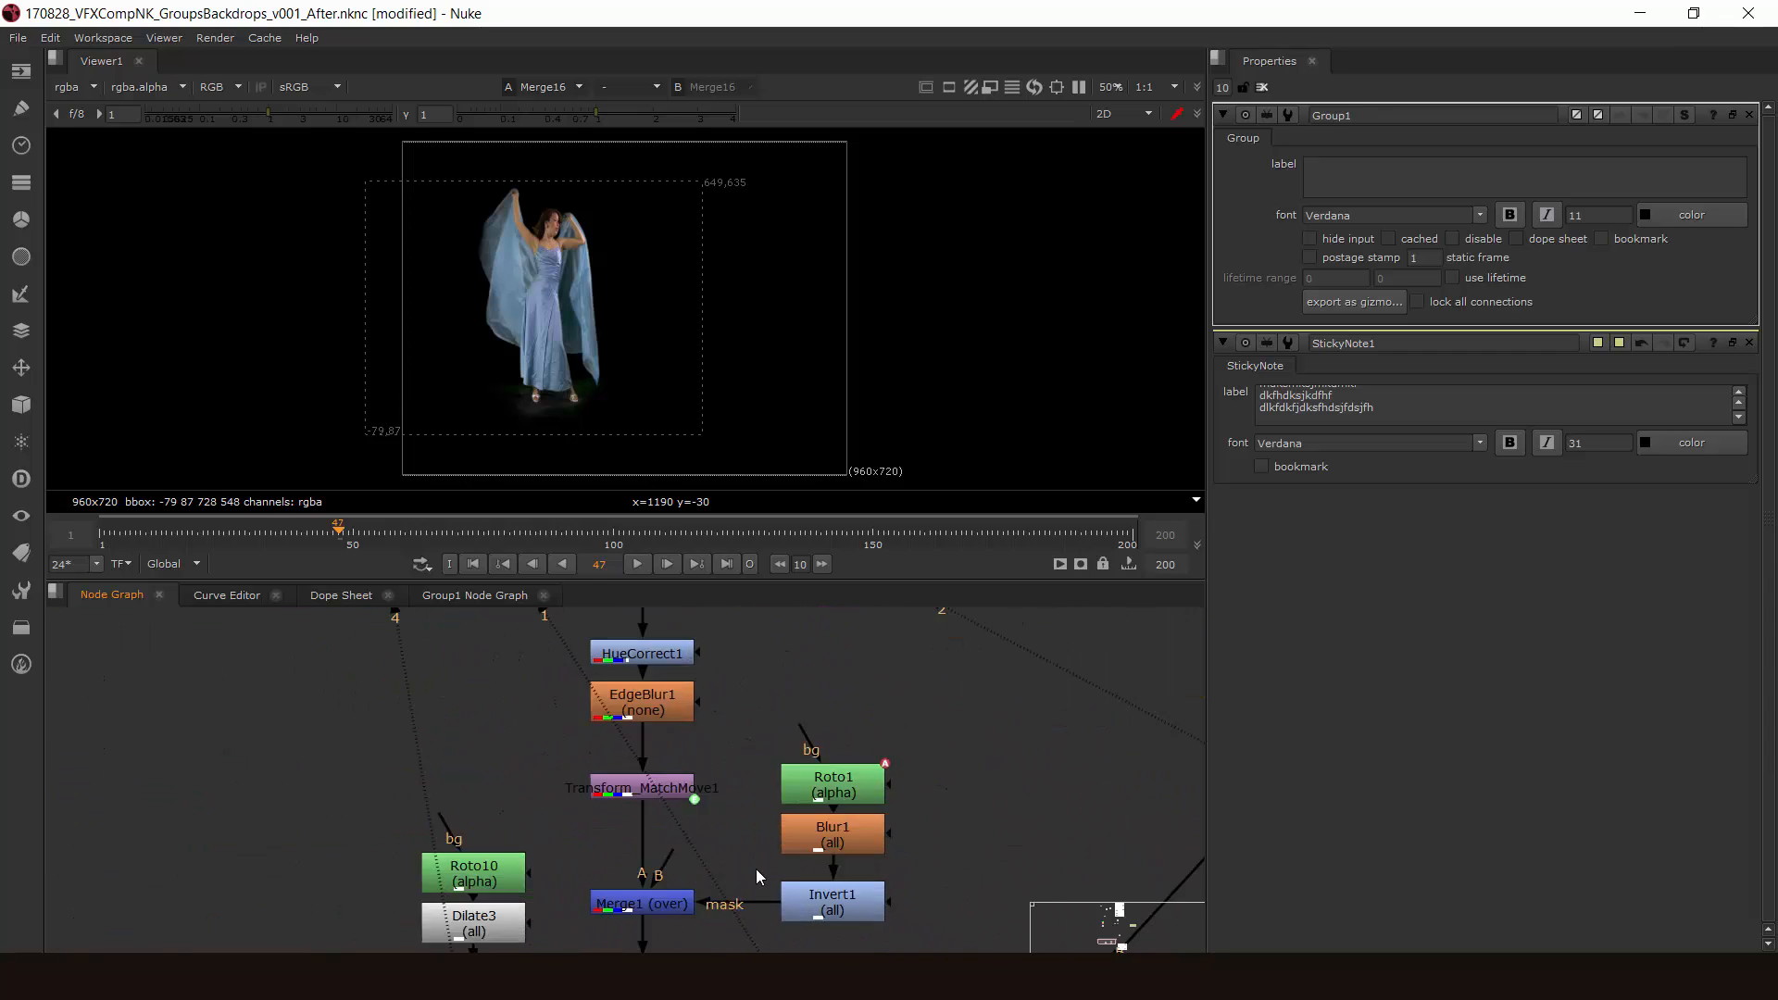
scroll(755, 868, down, 2)
drag(415, 696, 511, 858)
click(642, 838)
key(1)
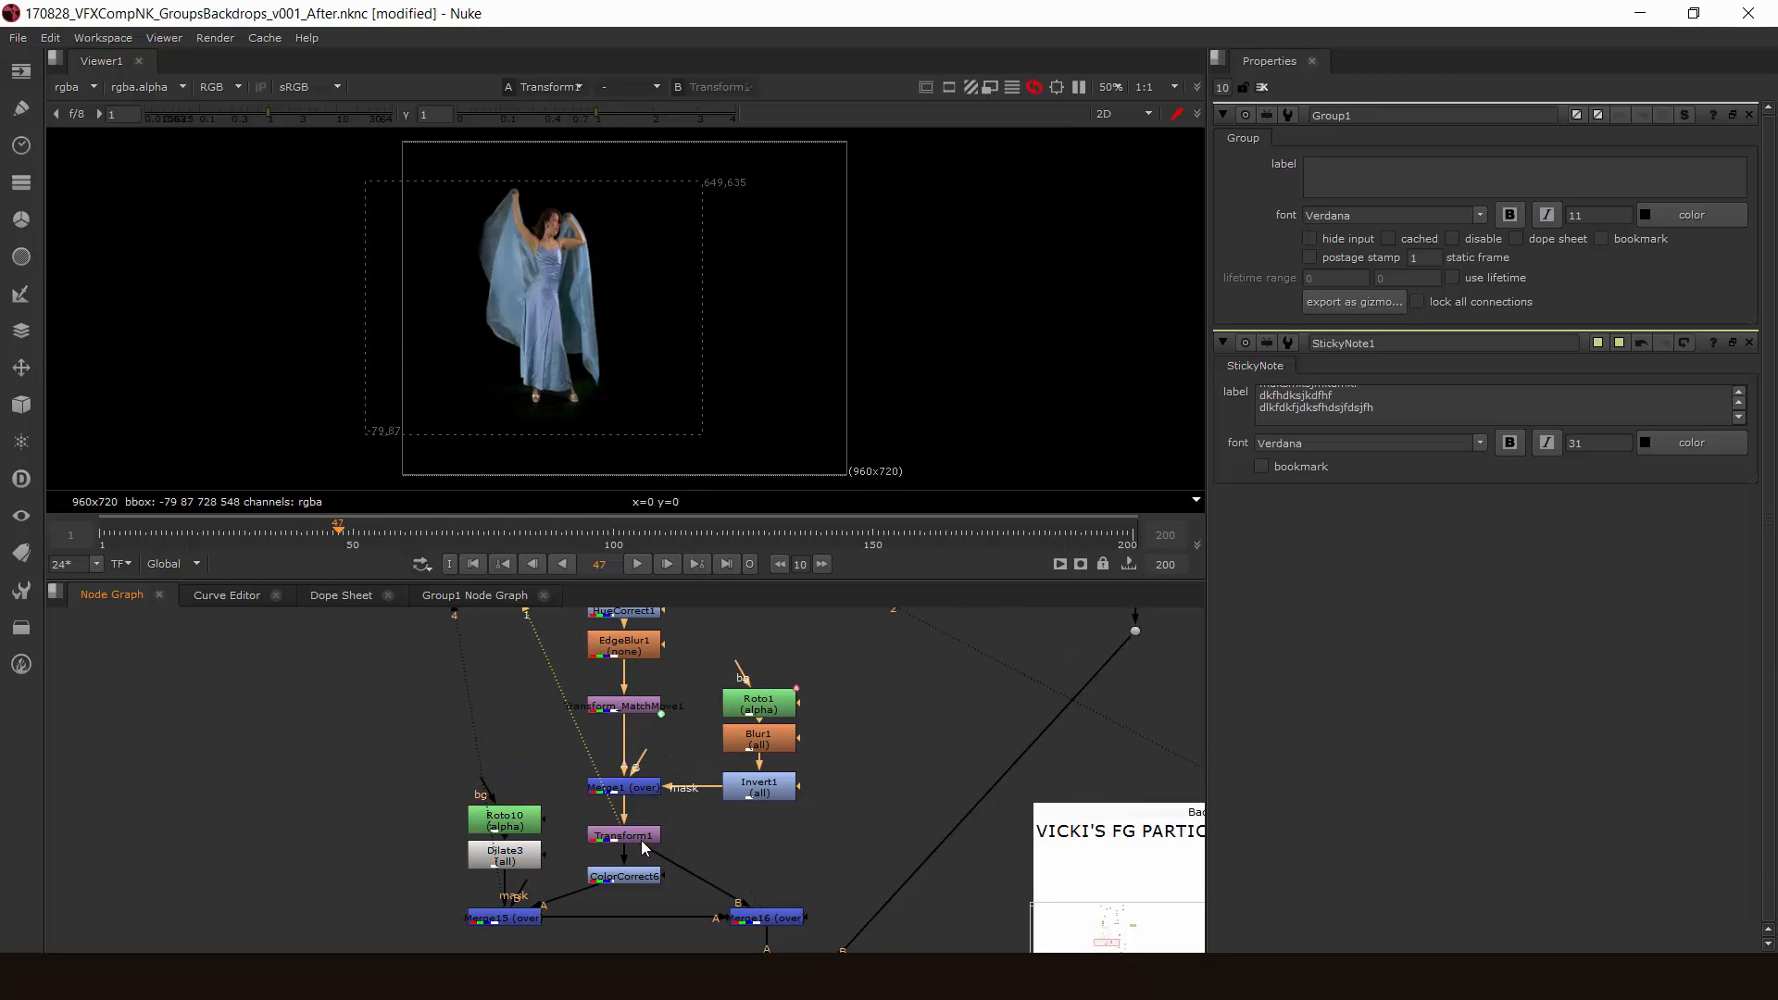
key(1)
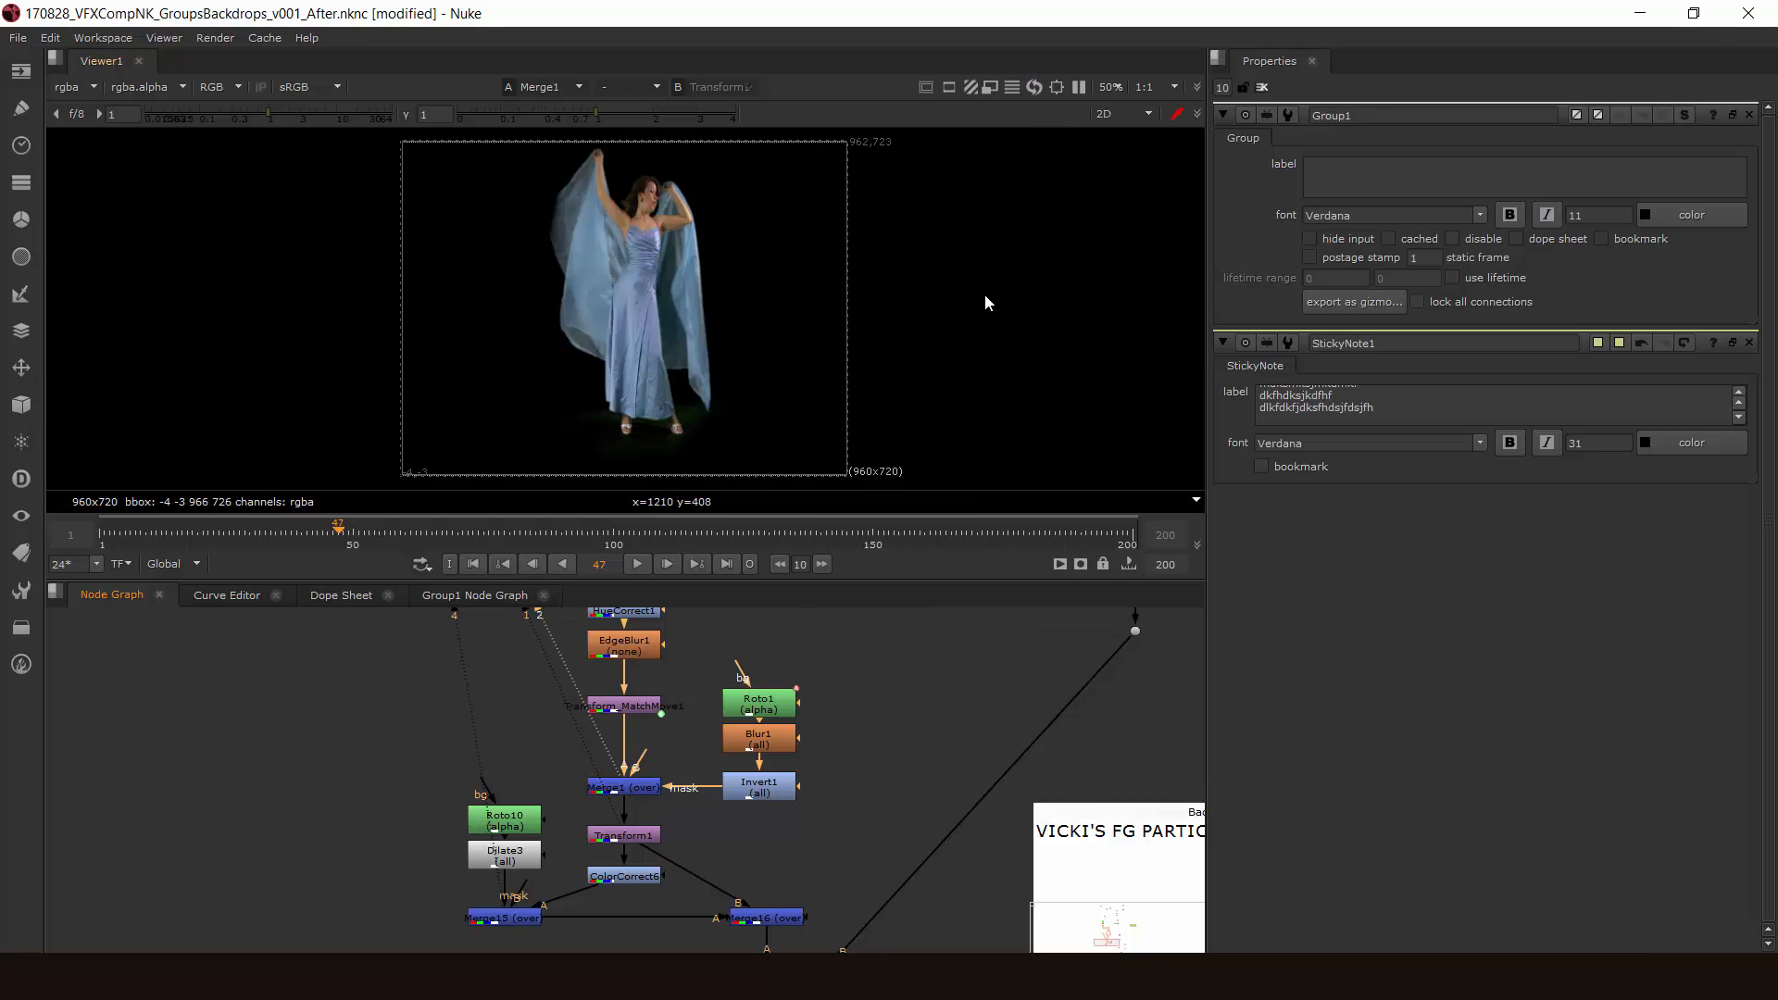
Step: Move the nodes from HueCorrect1 through Merge1, including the Roto1 mask branch, up closer to Merge2
middle_drag(894, 718, 771, 816)
scroll(833, 687, down, 3)
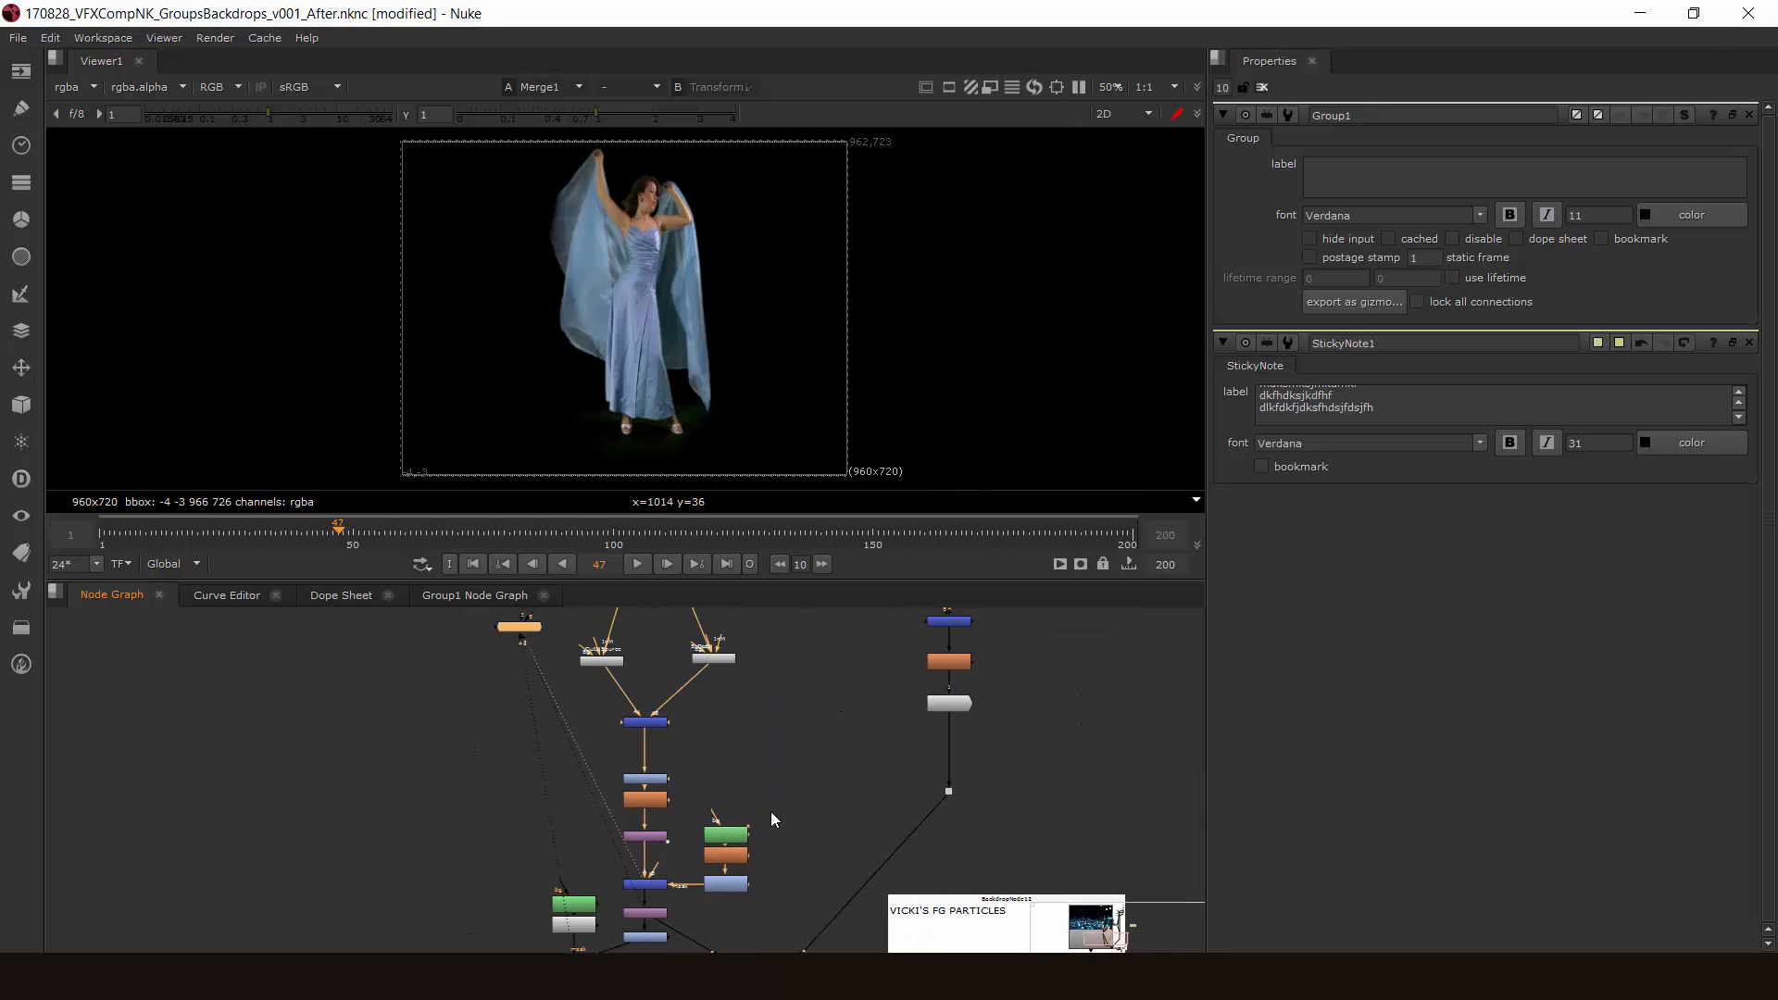
drag(575, 743, 741, 847)
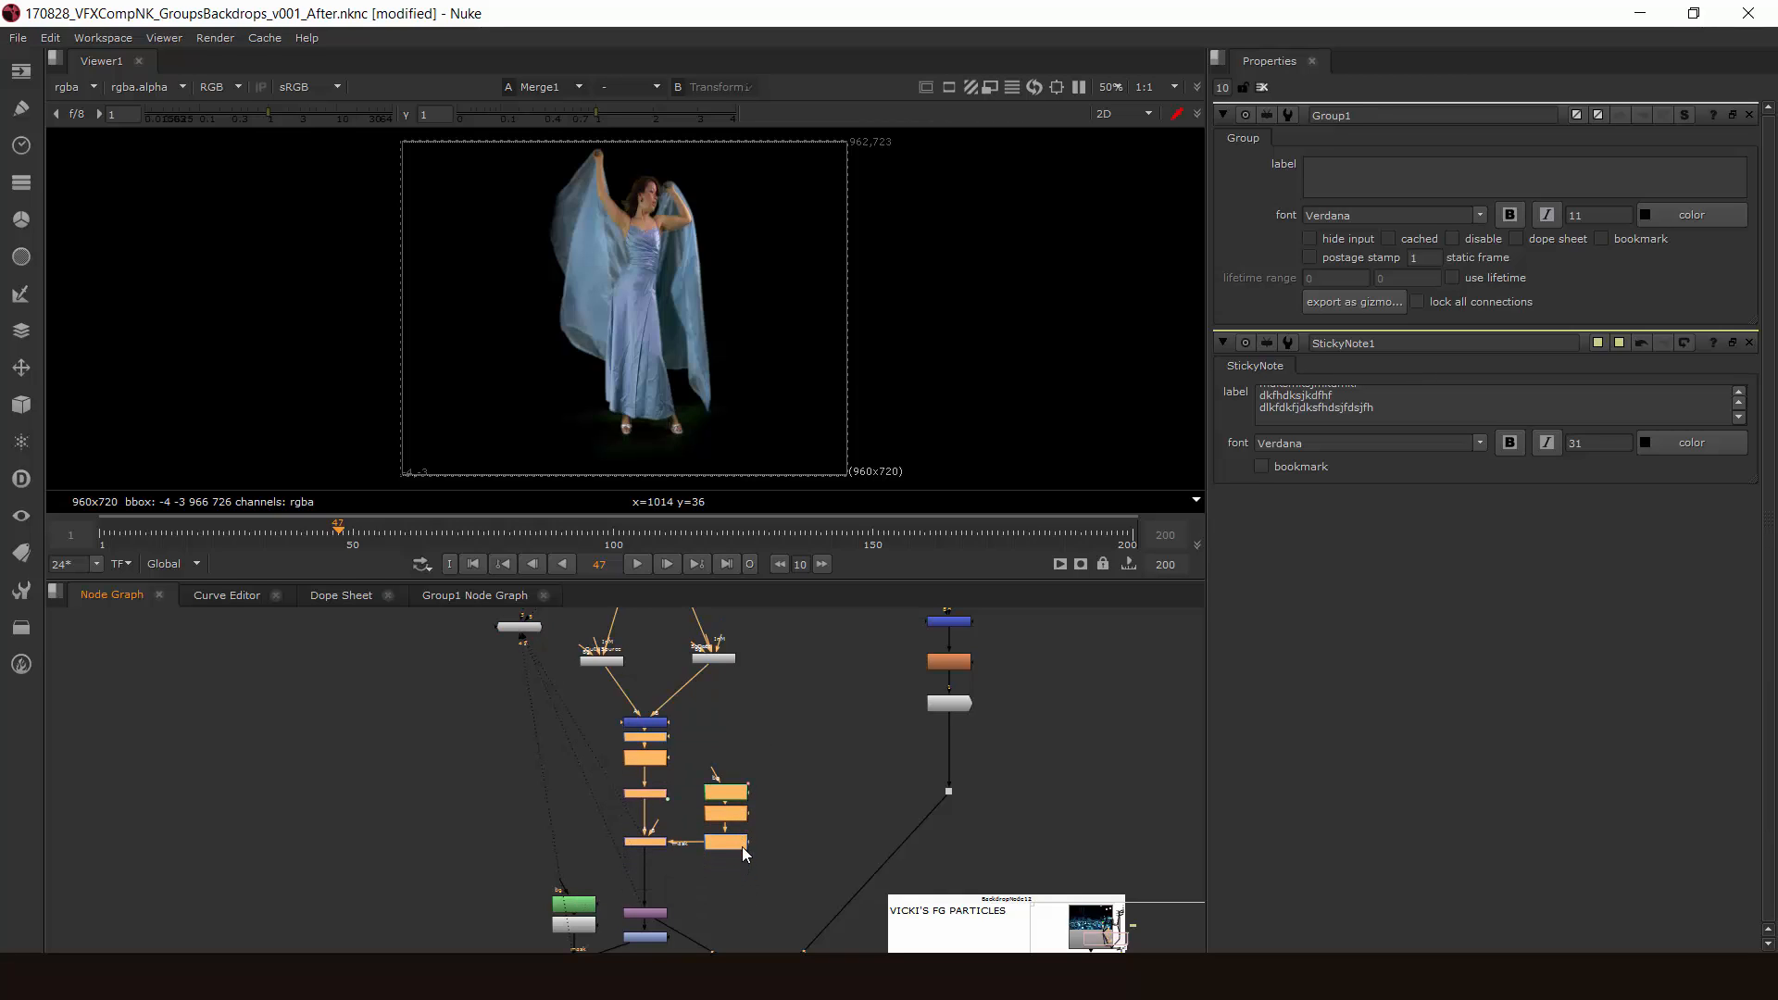
click(792, 791)
scroll(738, 760, down, 3)
middle_drag(727, 785, 694, 873)
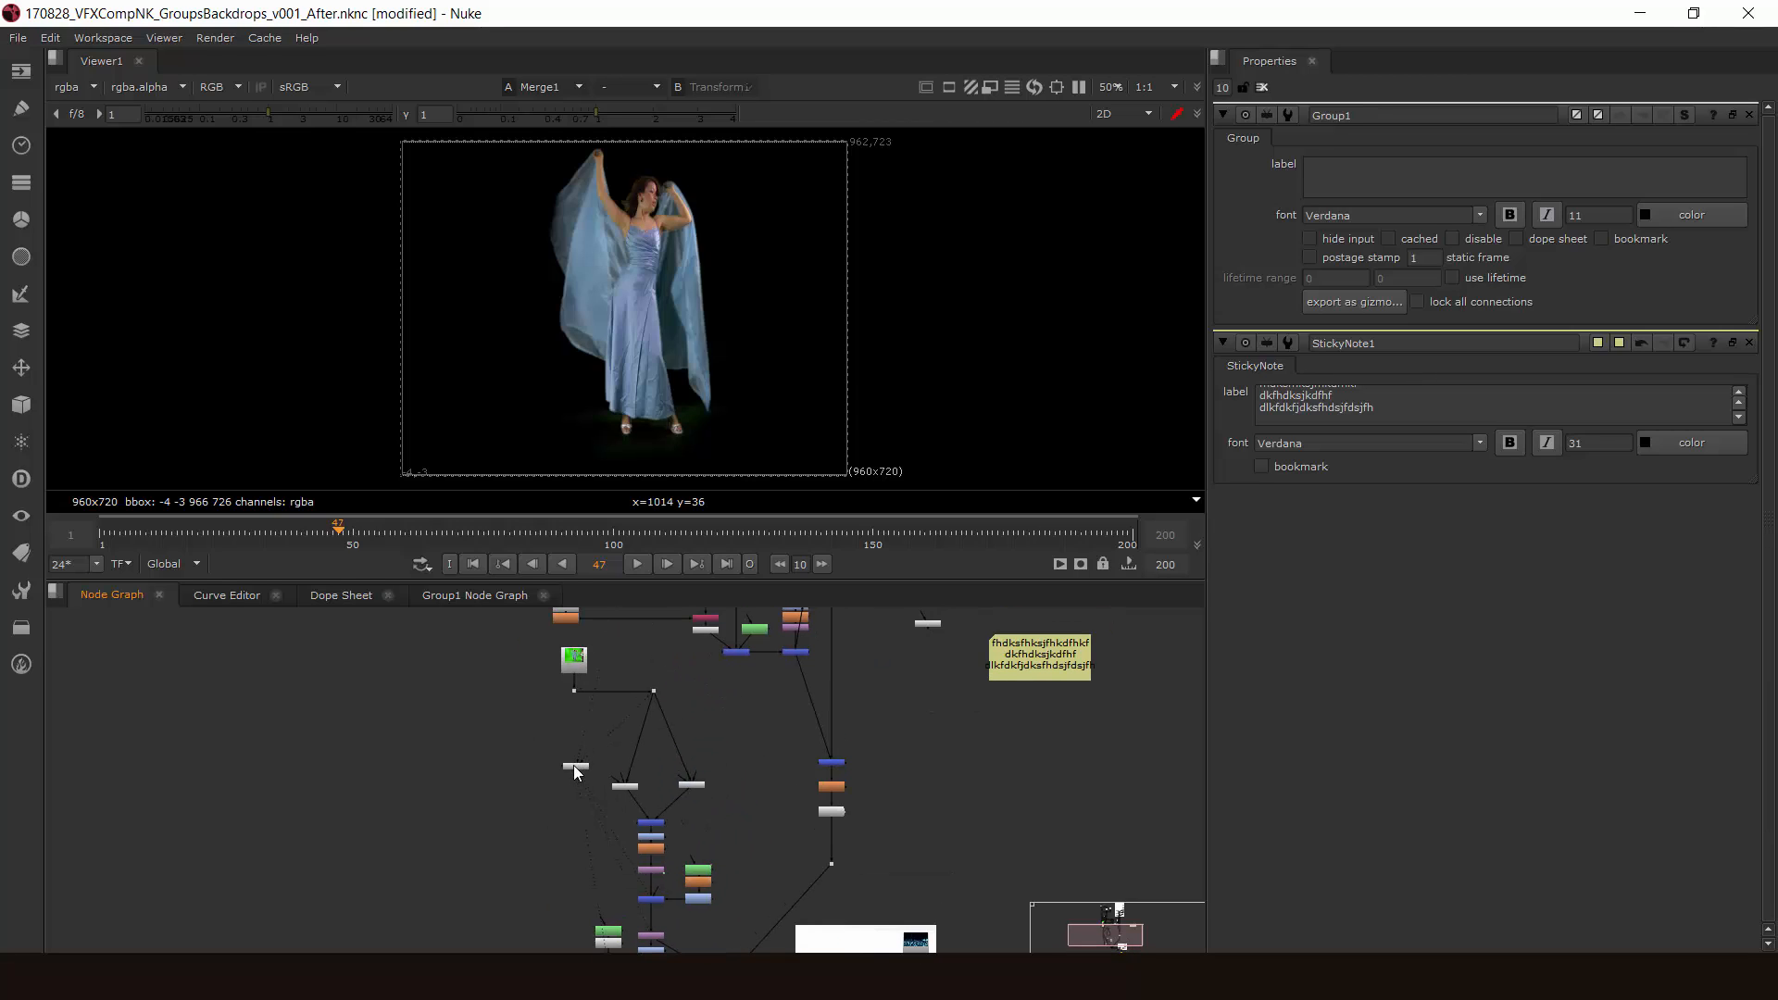
Step: Move the Viewer node left, centre the greenscreen Read node above the Keylight nodes, and delete the dots between them
drag(576, 767, 542, 766)
drag(535, 687, 655, 660)
key(Delete)
Step: Select the whole keying branch from the greenscreen Read node through Merge1, including the Roto1 mask nodes
middle_drag(668, 732, 664, 670)
drag(622, 614, 808, 831)
scroll(796, 823, up, 1)
middle_drag(787, 707, 703, 768)
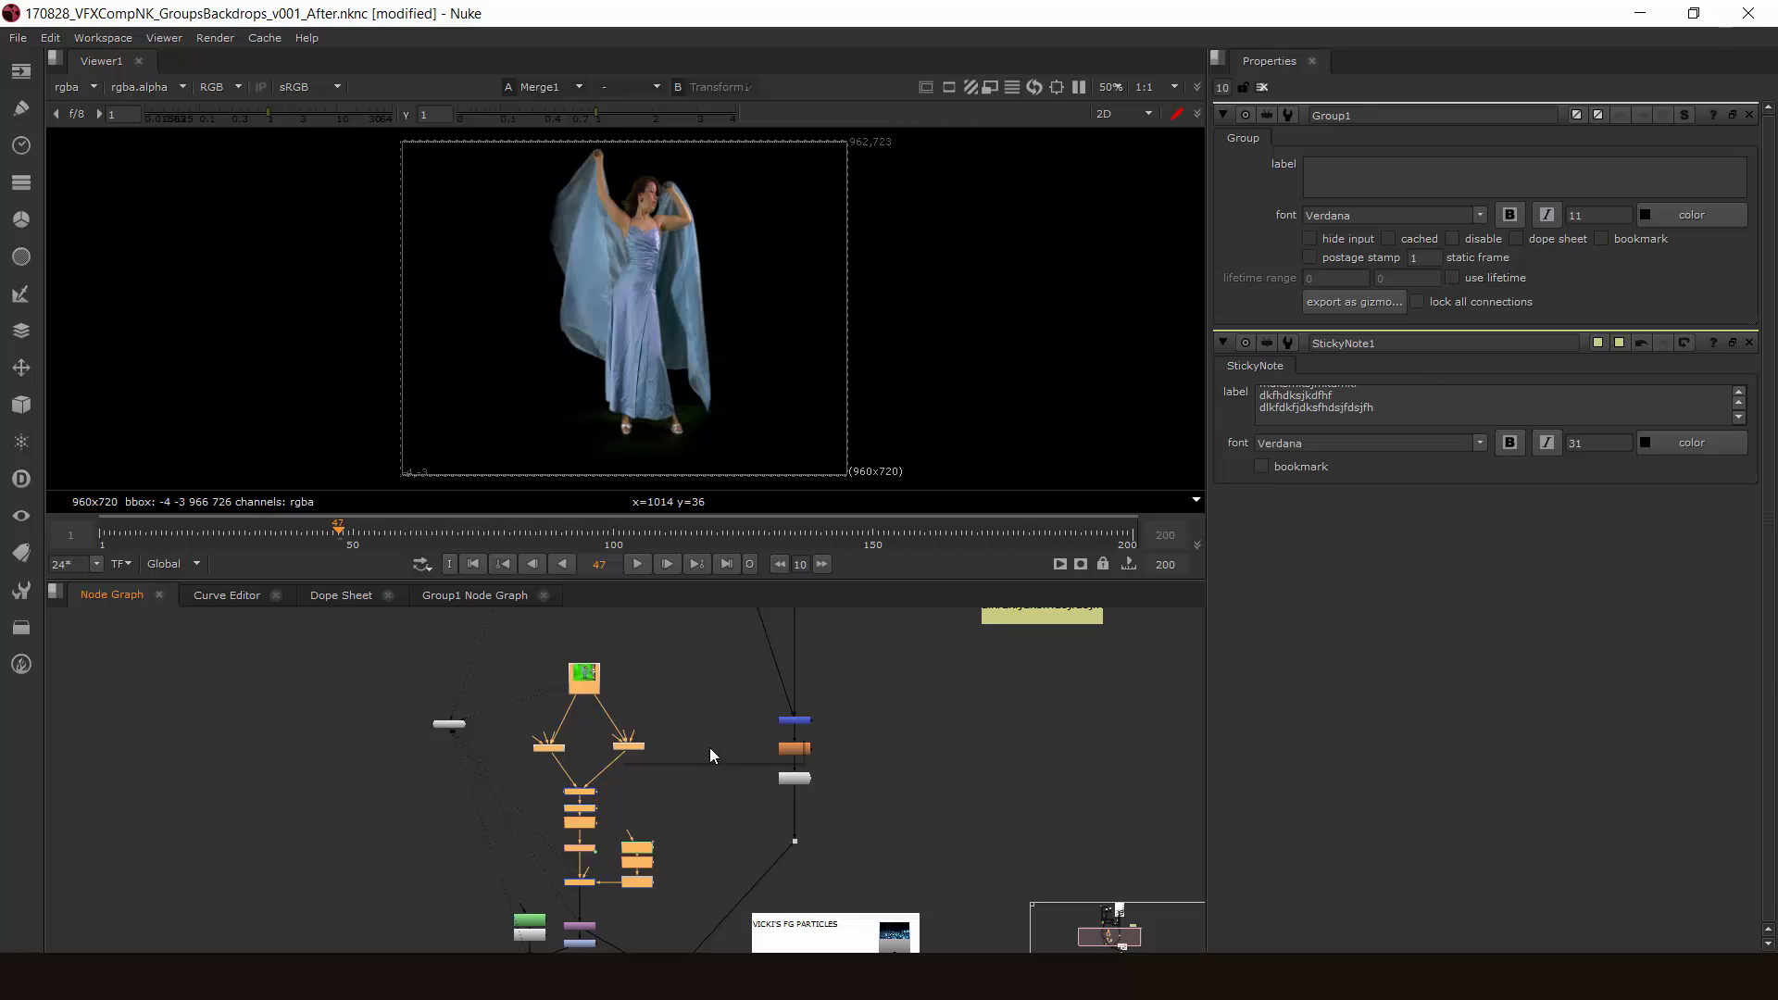
key(Tab)
text(group)
key(BackSpace)
key(BackSpace)
key(BackSpace)
key(BackSpace)
key(BackSpace)
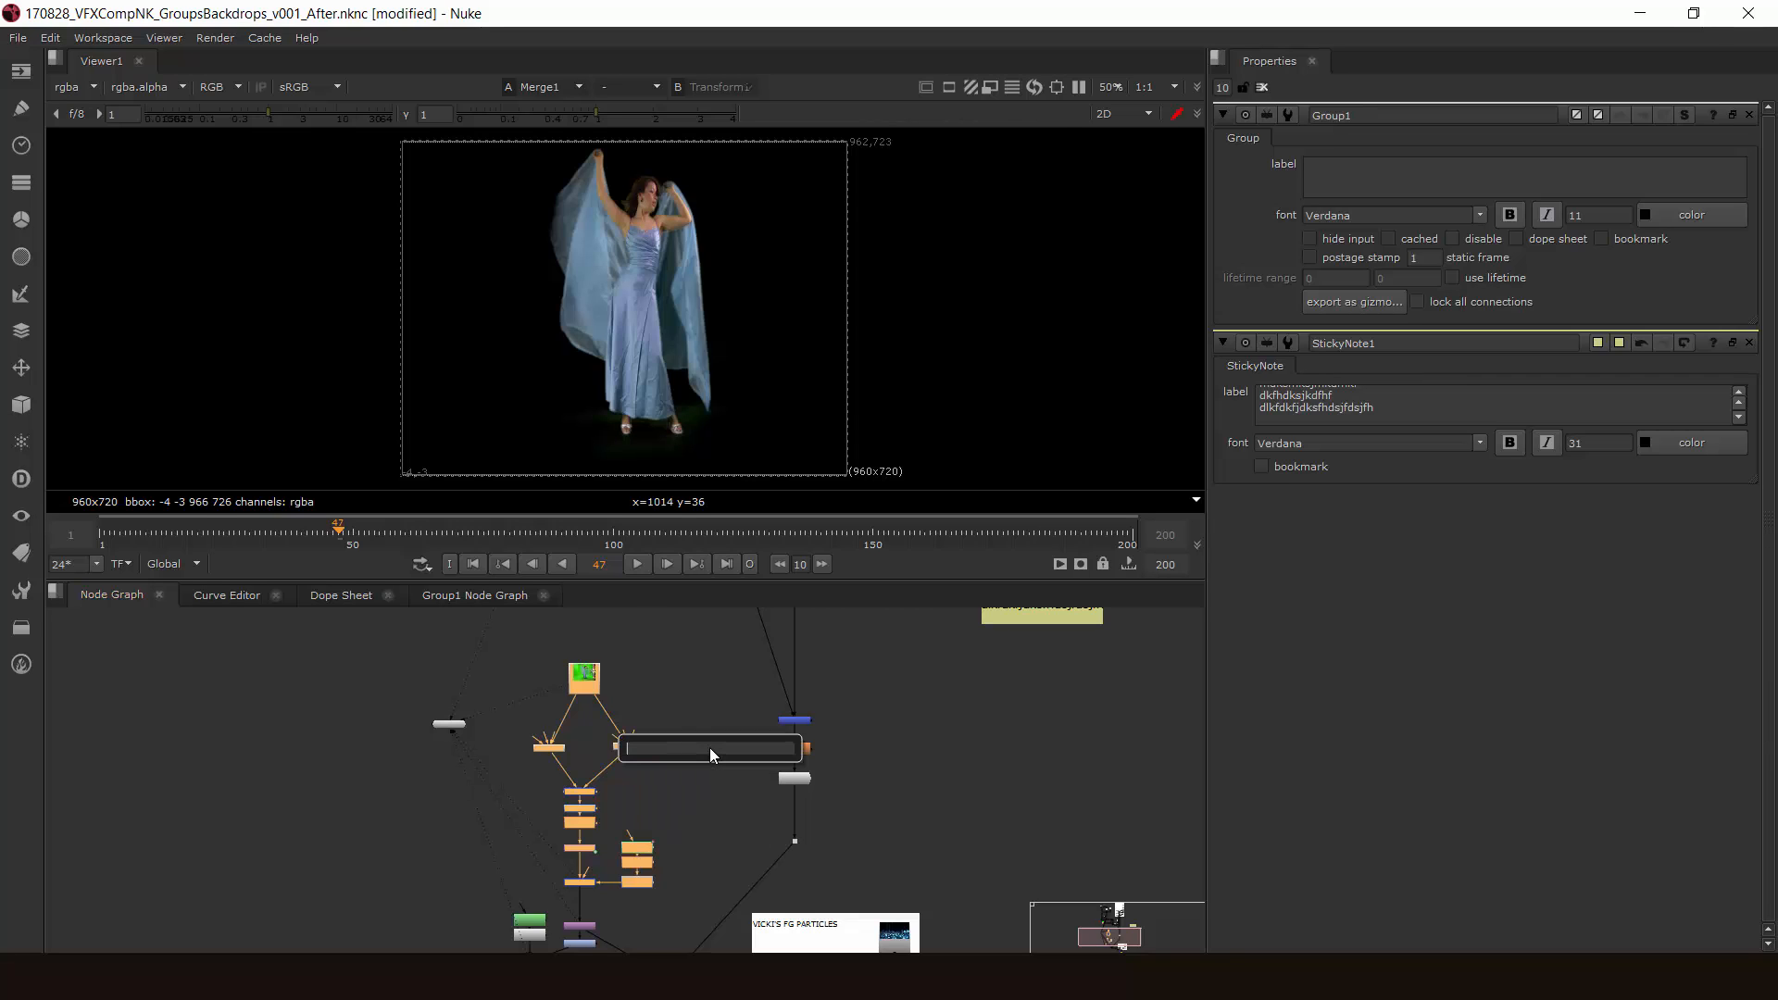
Step: Collapse the selected keying nodes into a group, choosing Merge1 as the group's output
middle_drag(683, 796, 697, 771)
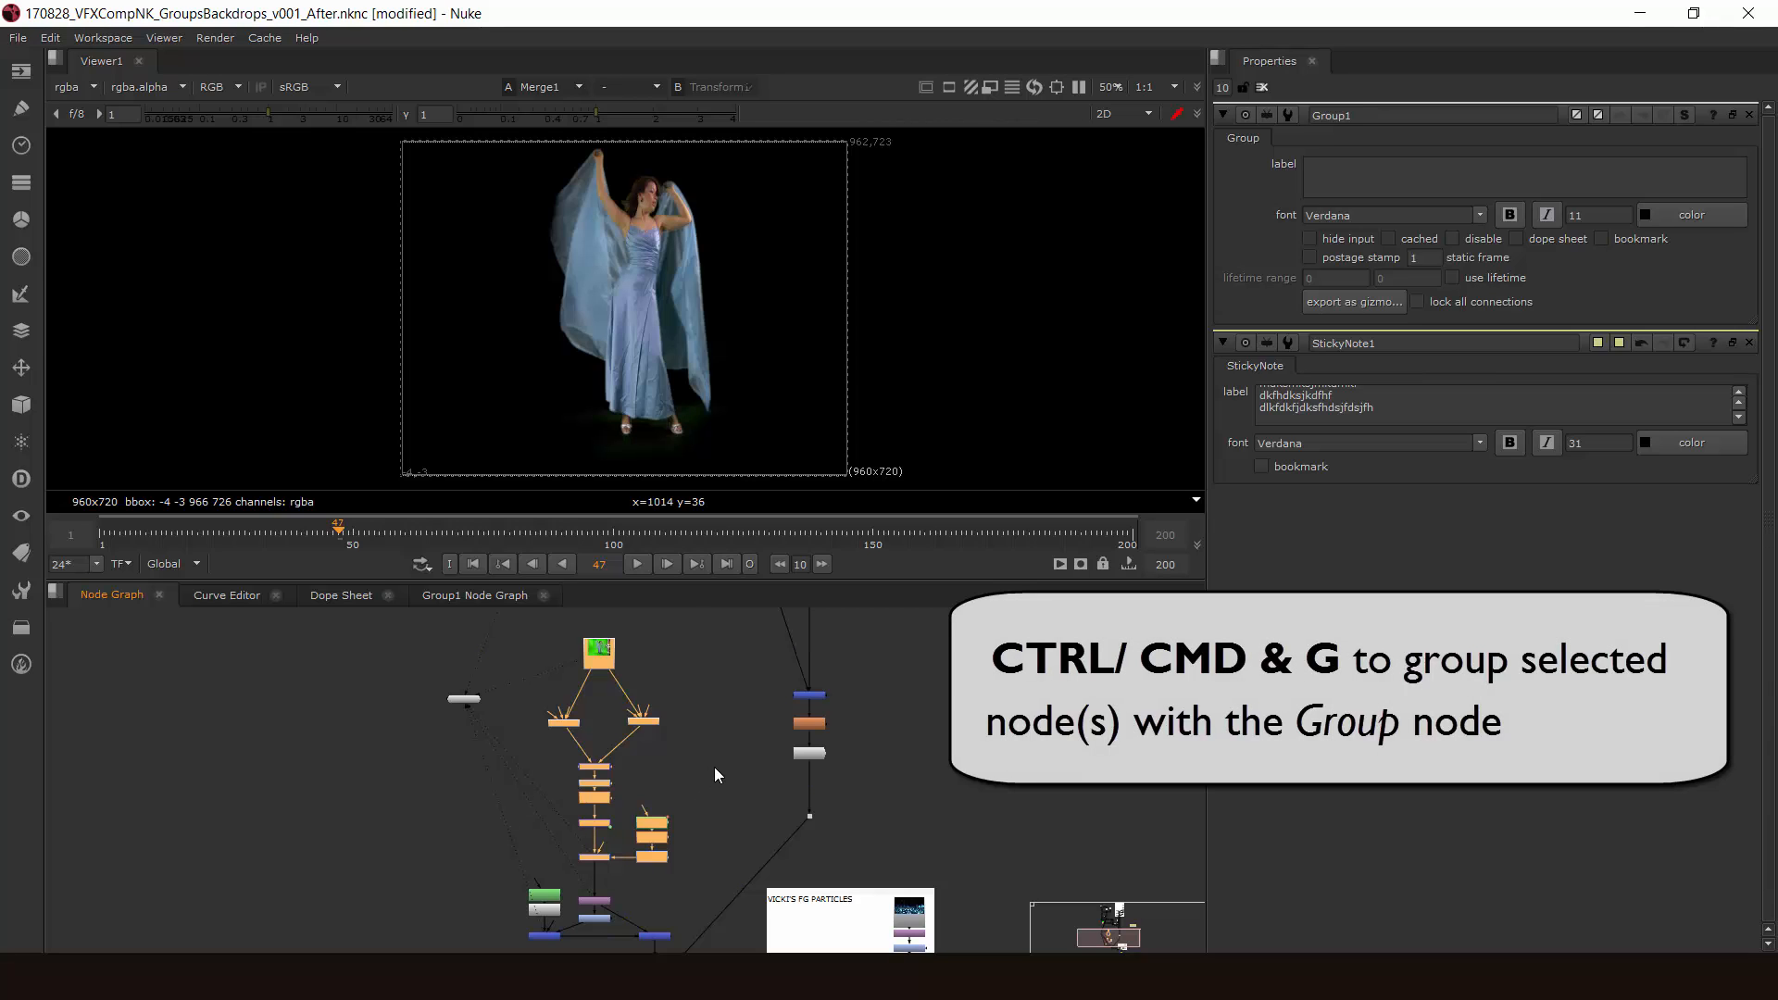
key(ctrl+g)
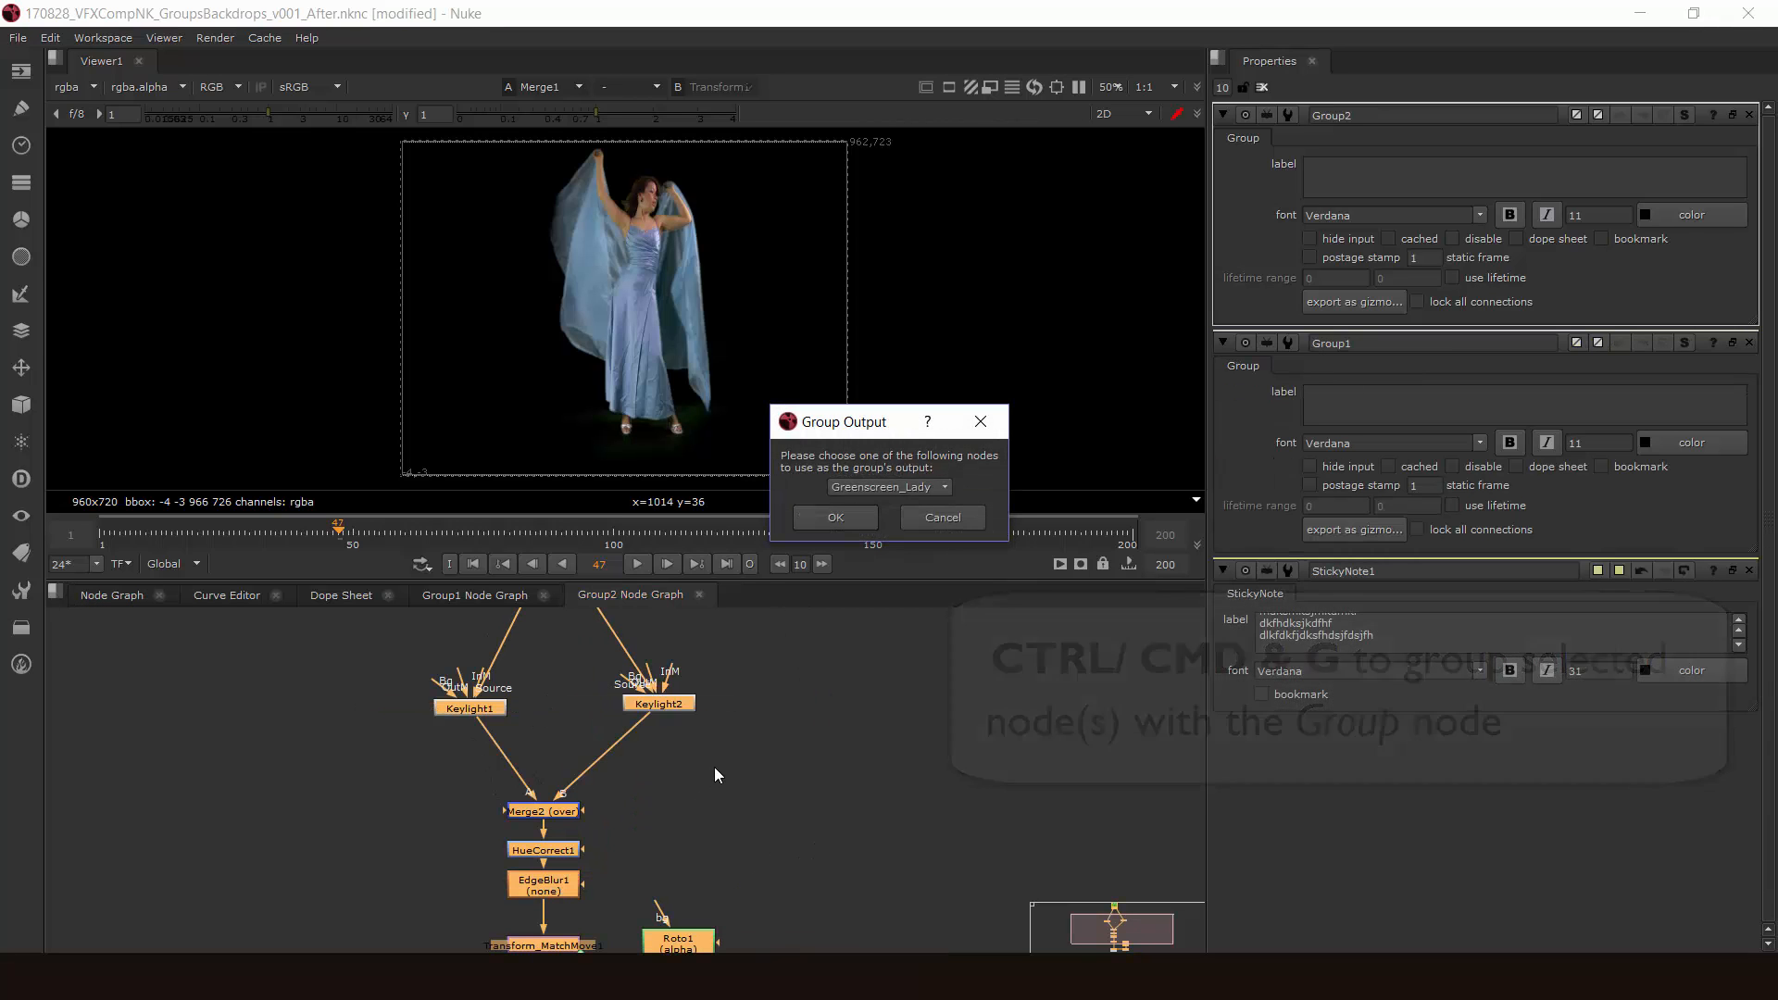
click(911, 485)
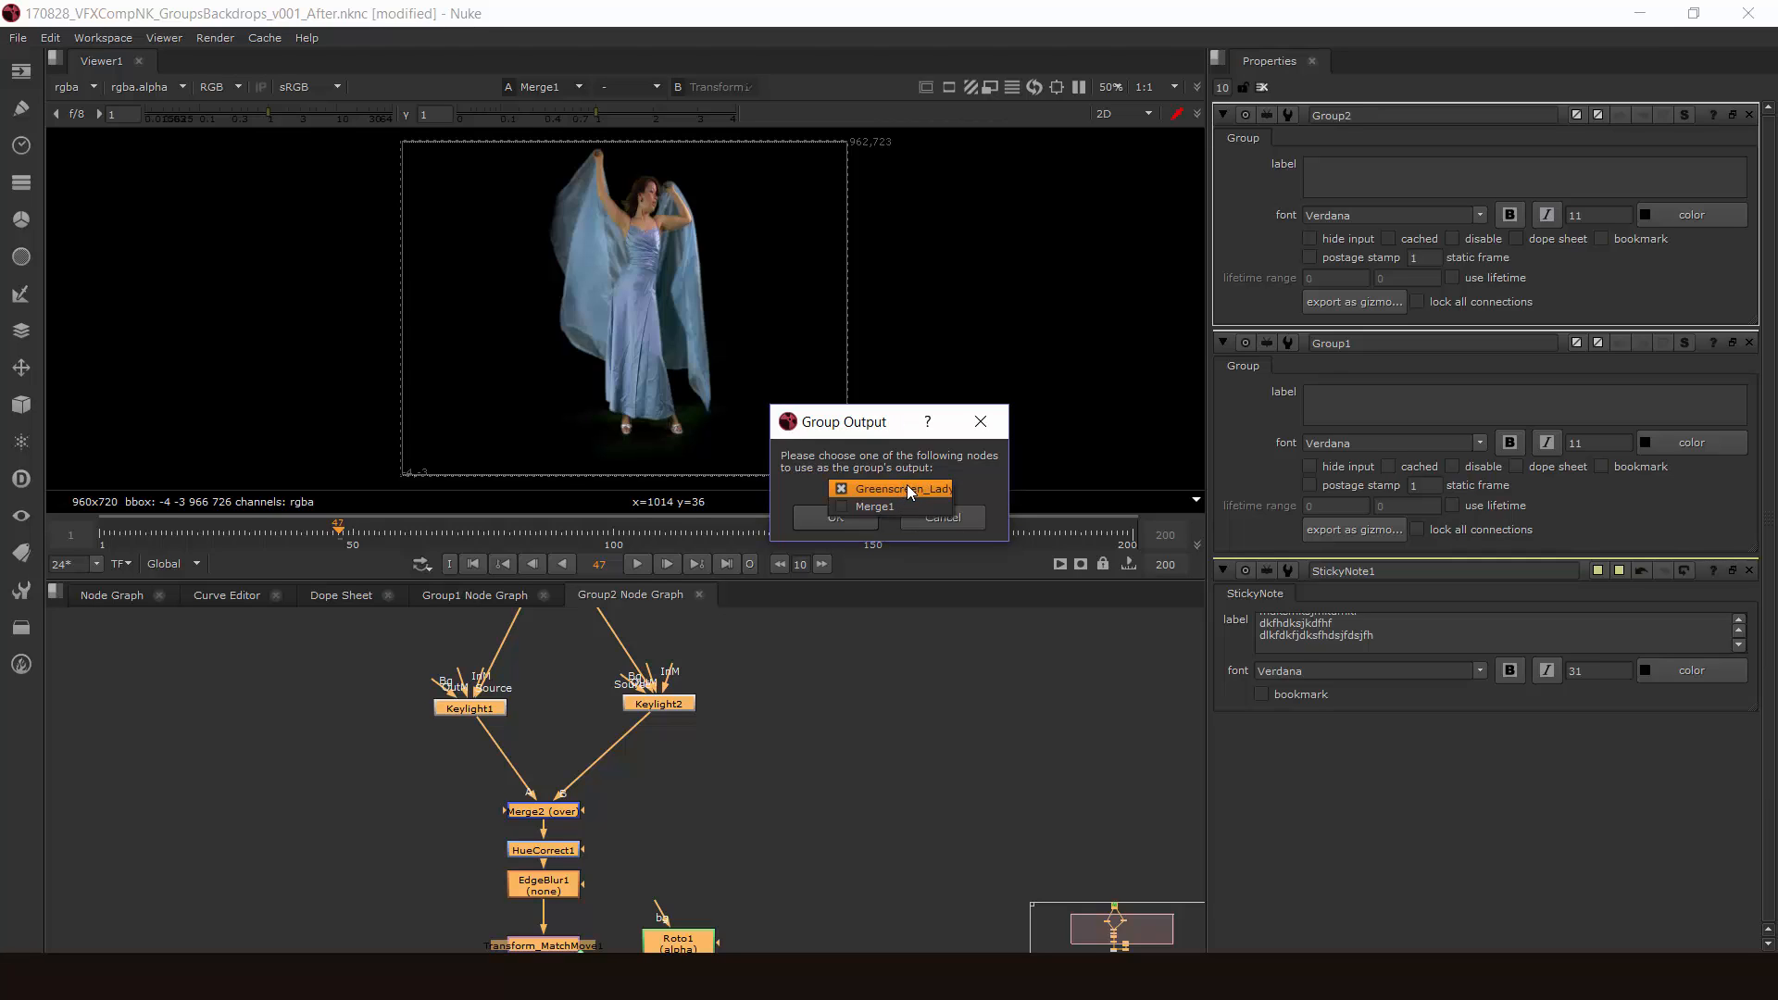
click(905, 486)
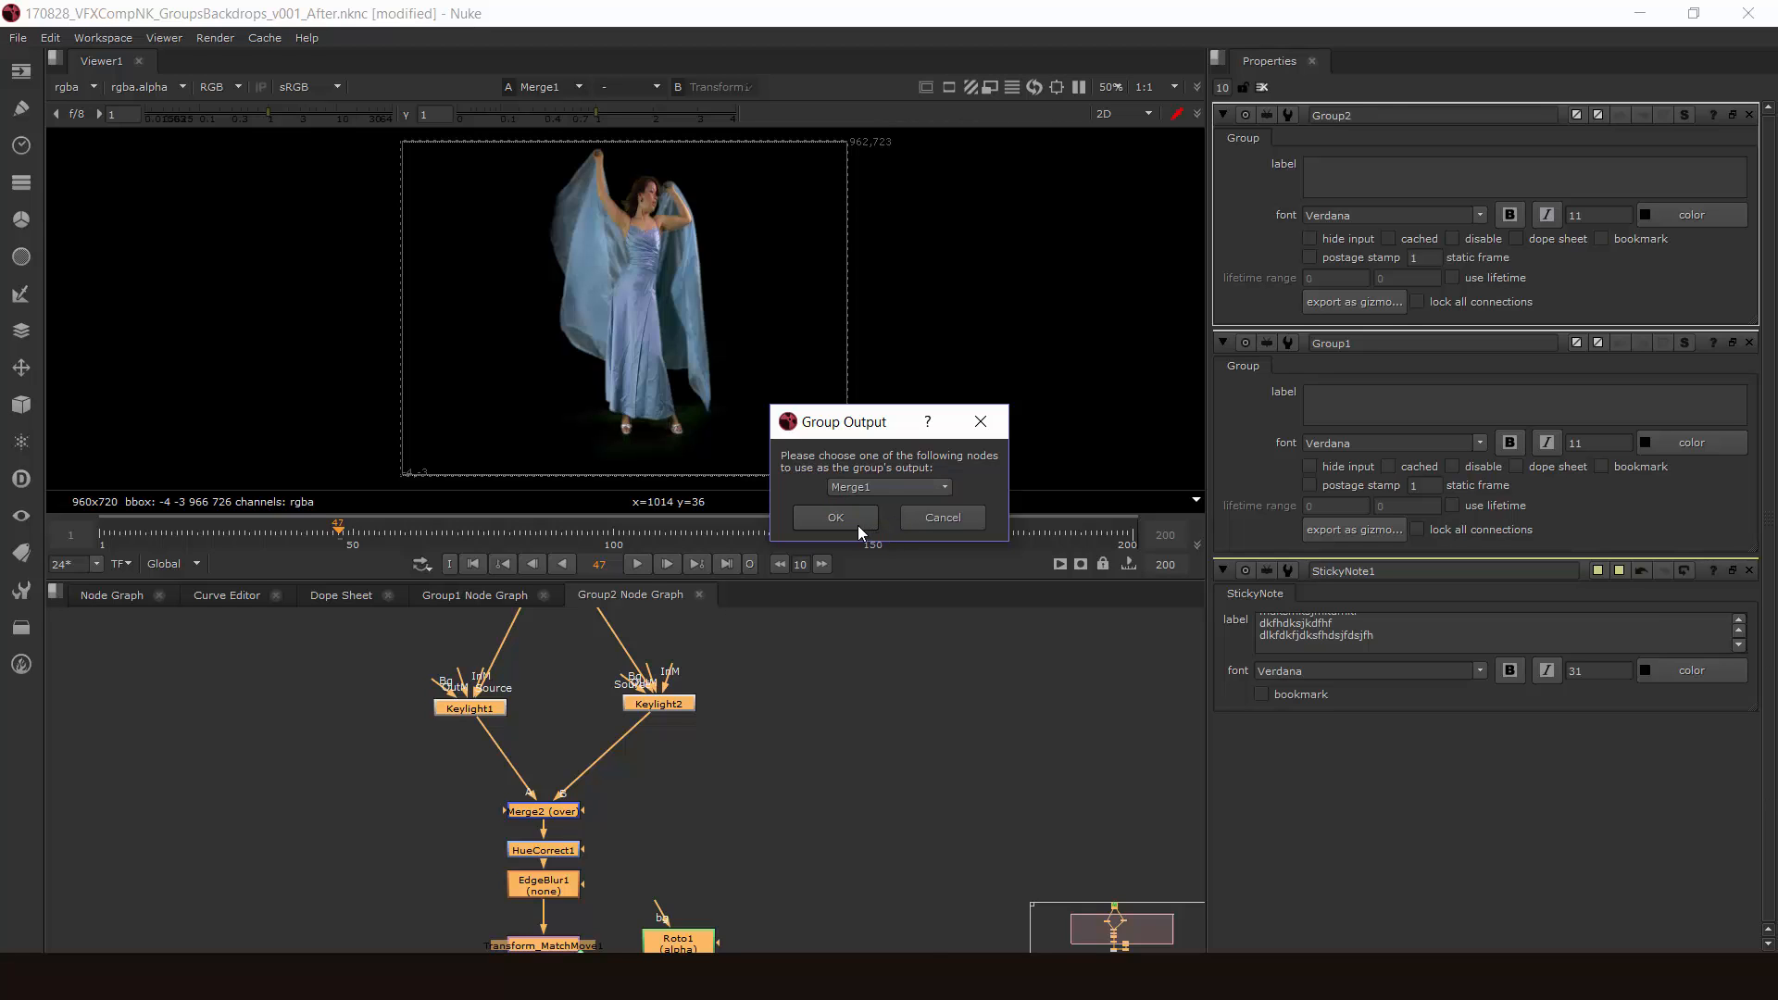
click(859, 519)
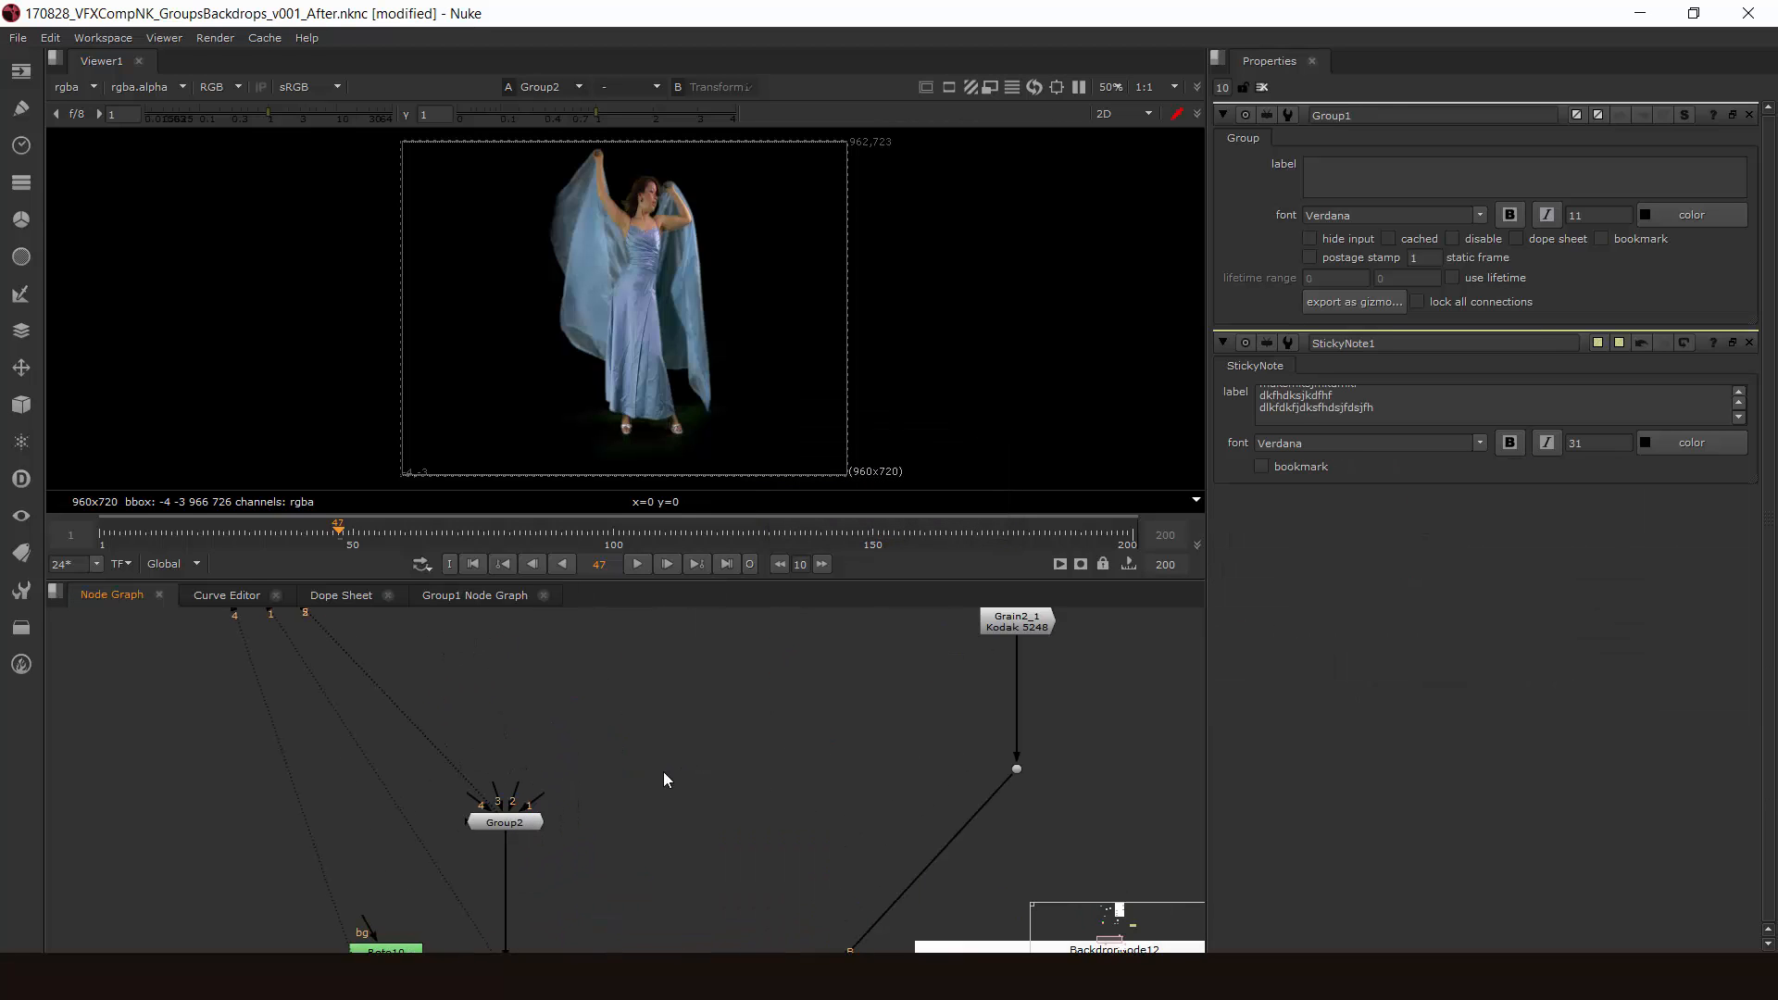
Step: Open the Group2 node's properties and move the node down closer to Transform1
double_click(513, 820)
middle_drag(502, 861, 580, 768)
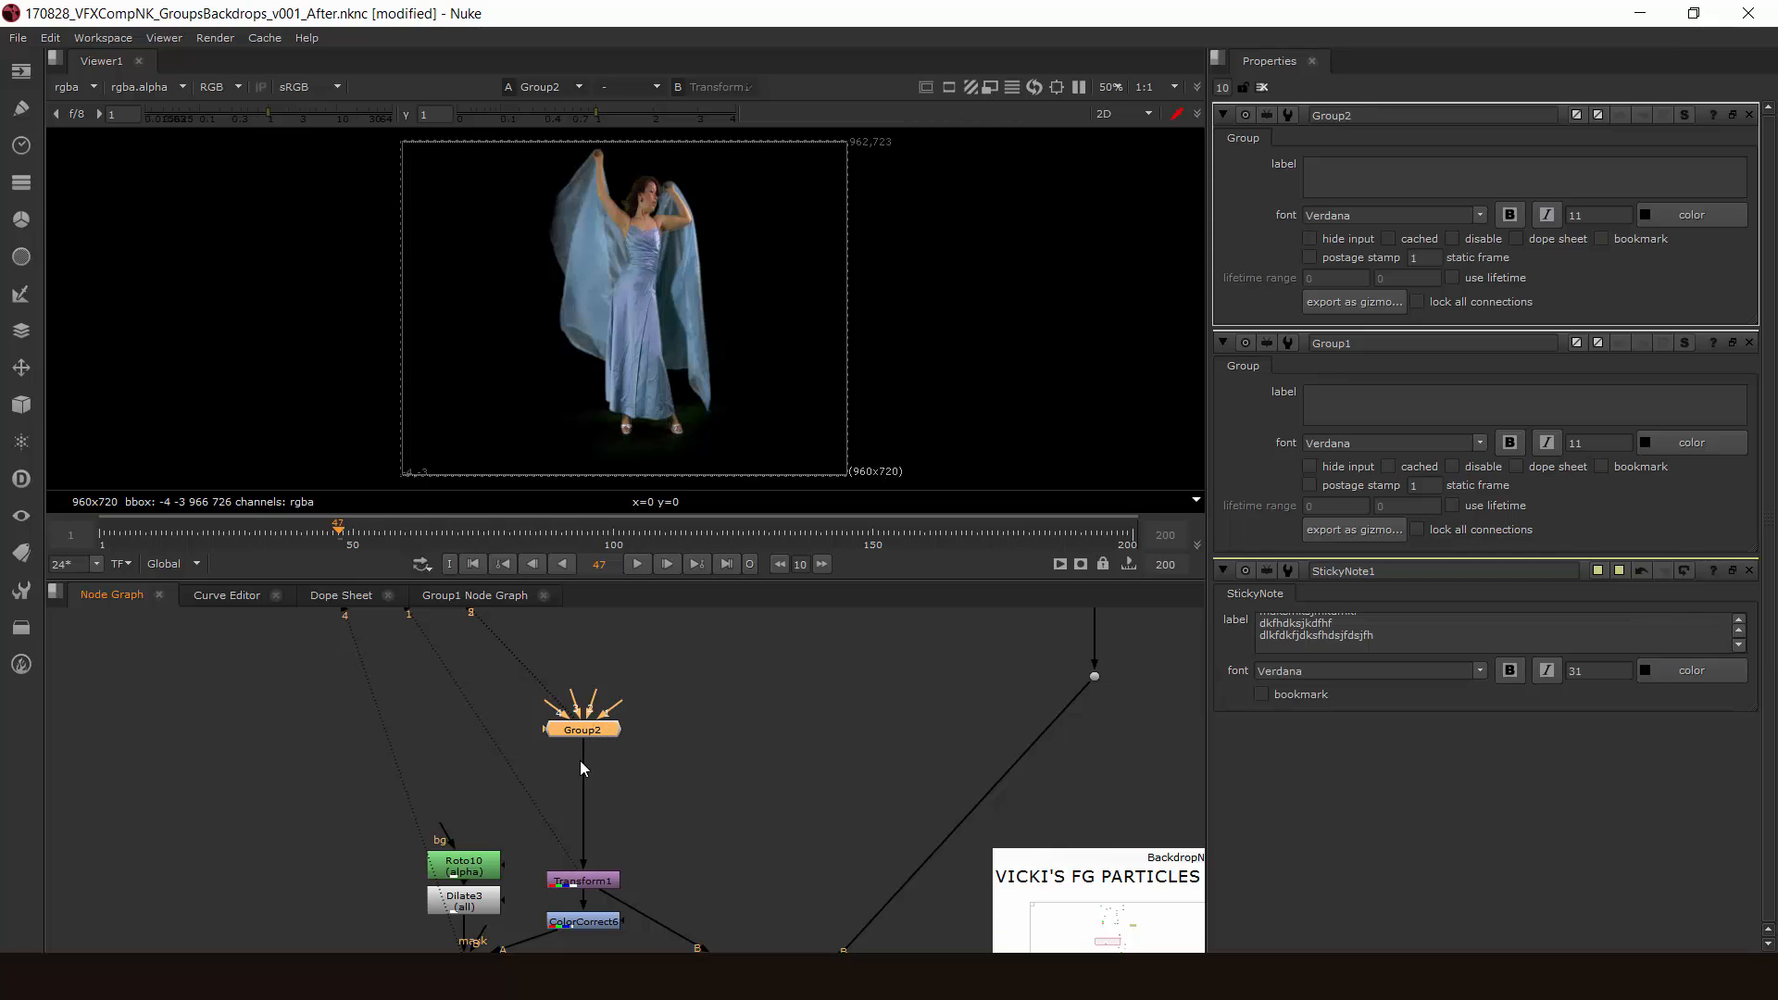
drag(580, 850, 610, 828)
drag(624, 786, 583, 875)
drag(583, 731, 576, 811)
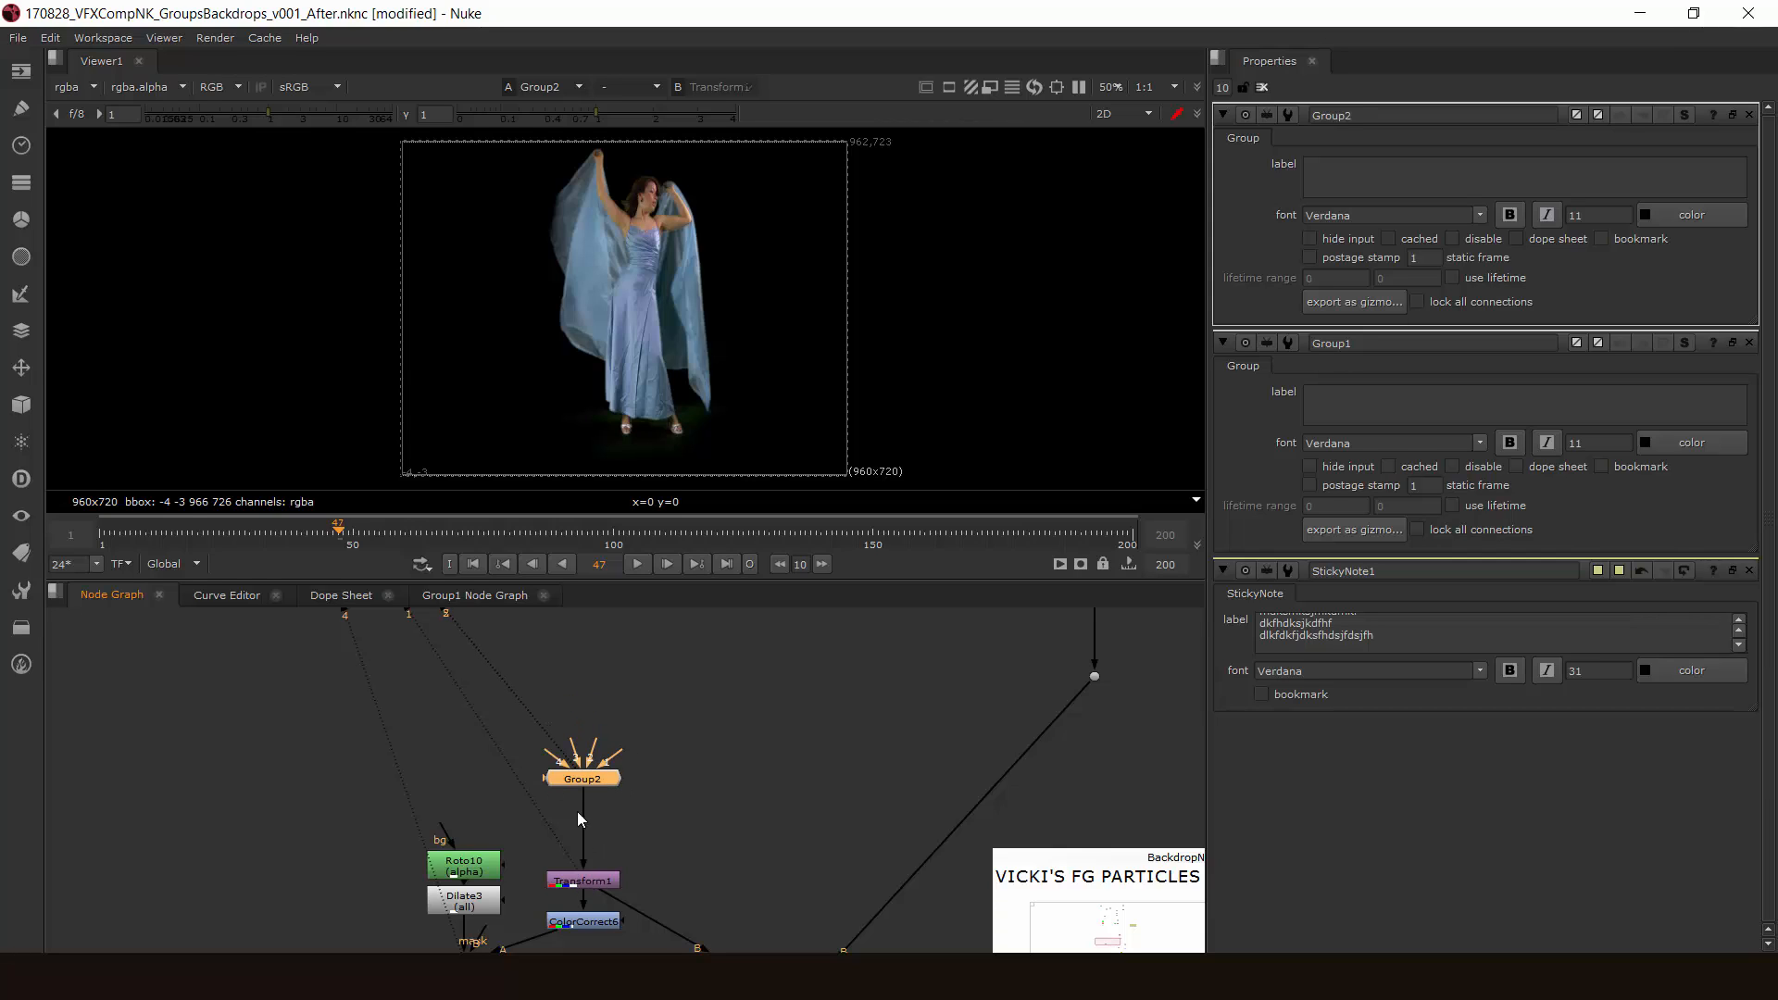
Step: Display the output of Transform1, just below the new group, in the viewer
click(613, 877)
key(1)
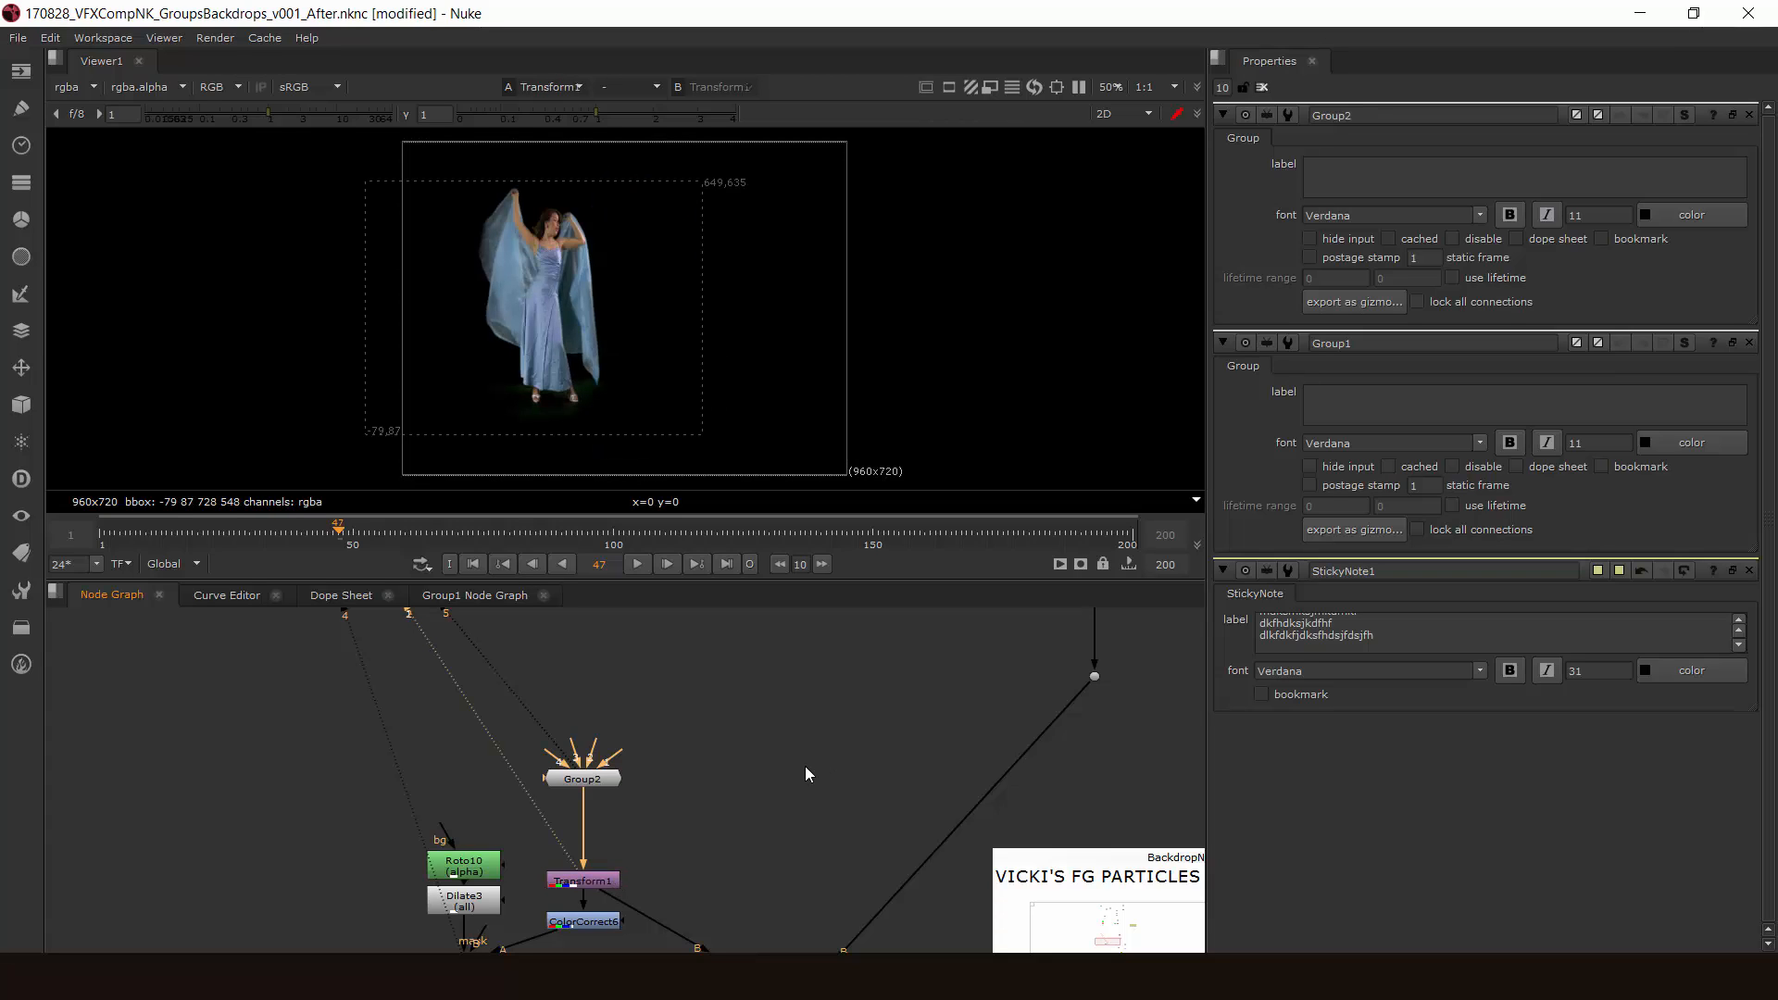
Step: Open the internal node graph of the Group2 node above Transform1
click(600, 783)
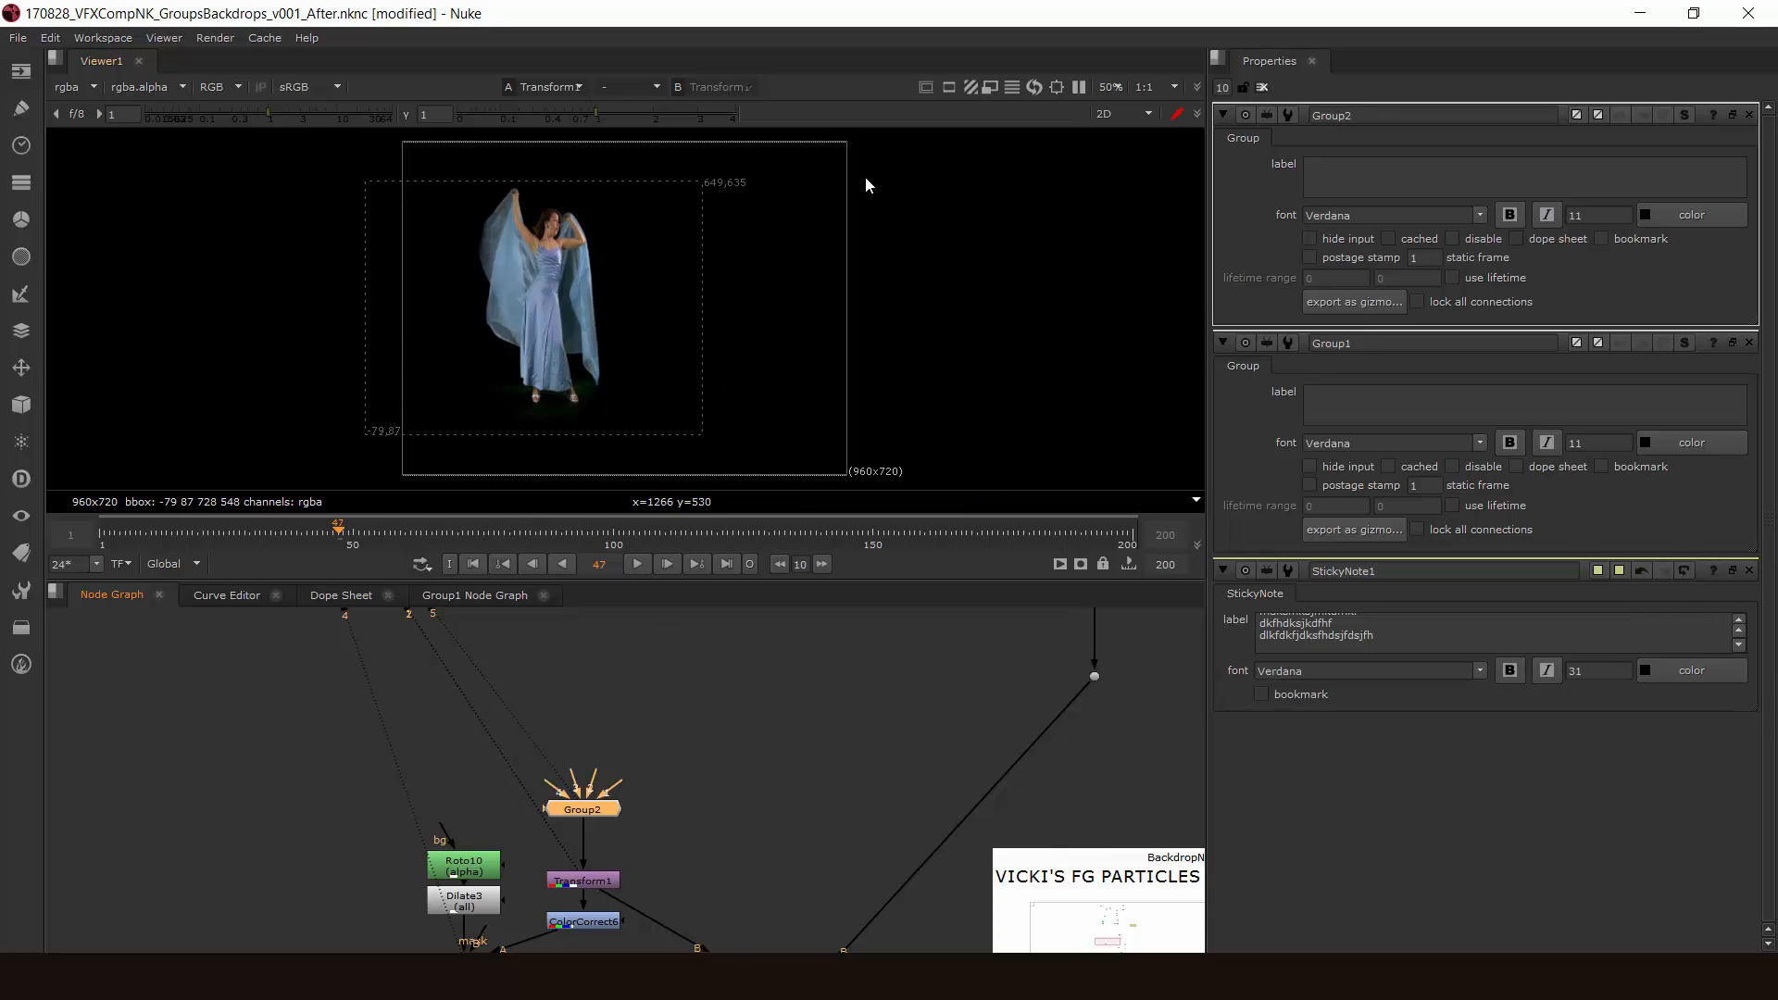
click(50, 38)
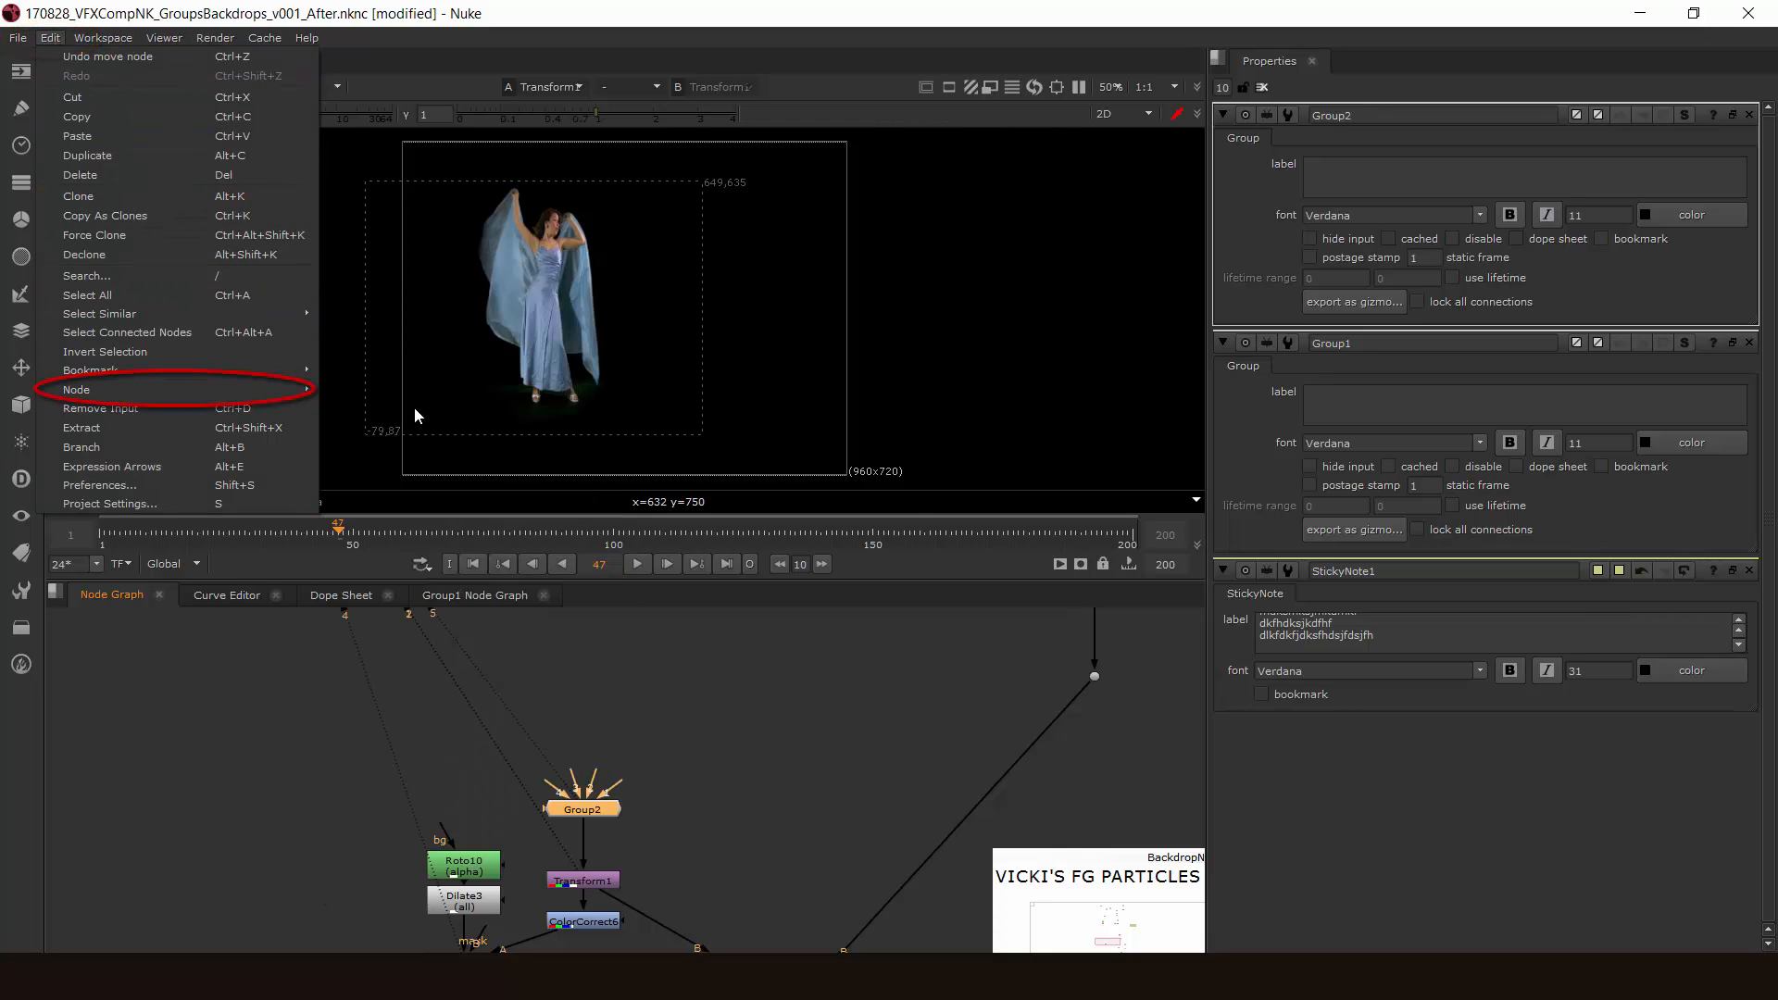
mouse_move(277, 389)
mouse_move(430, 409)
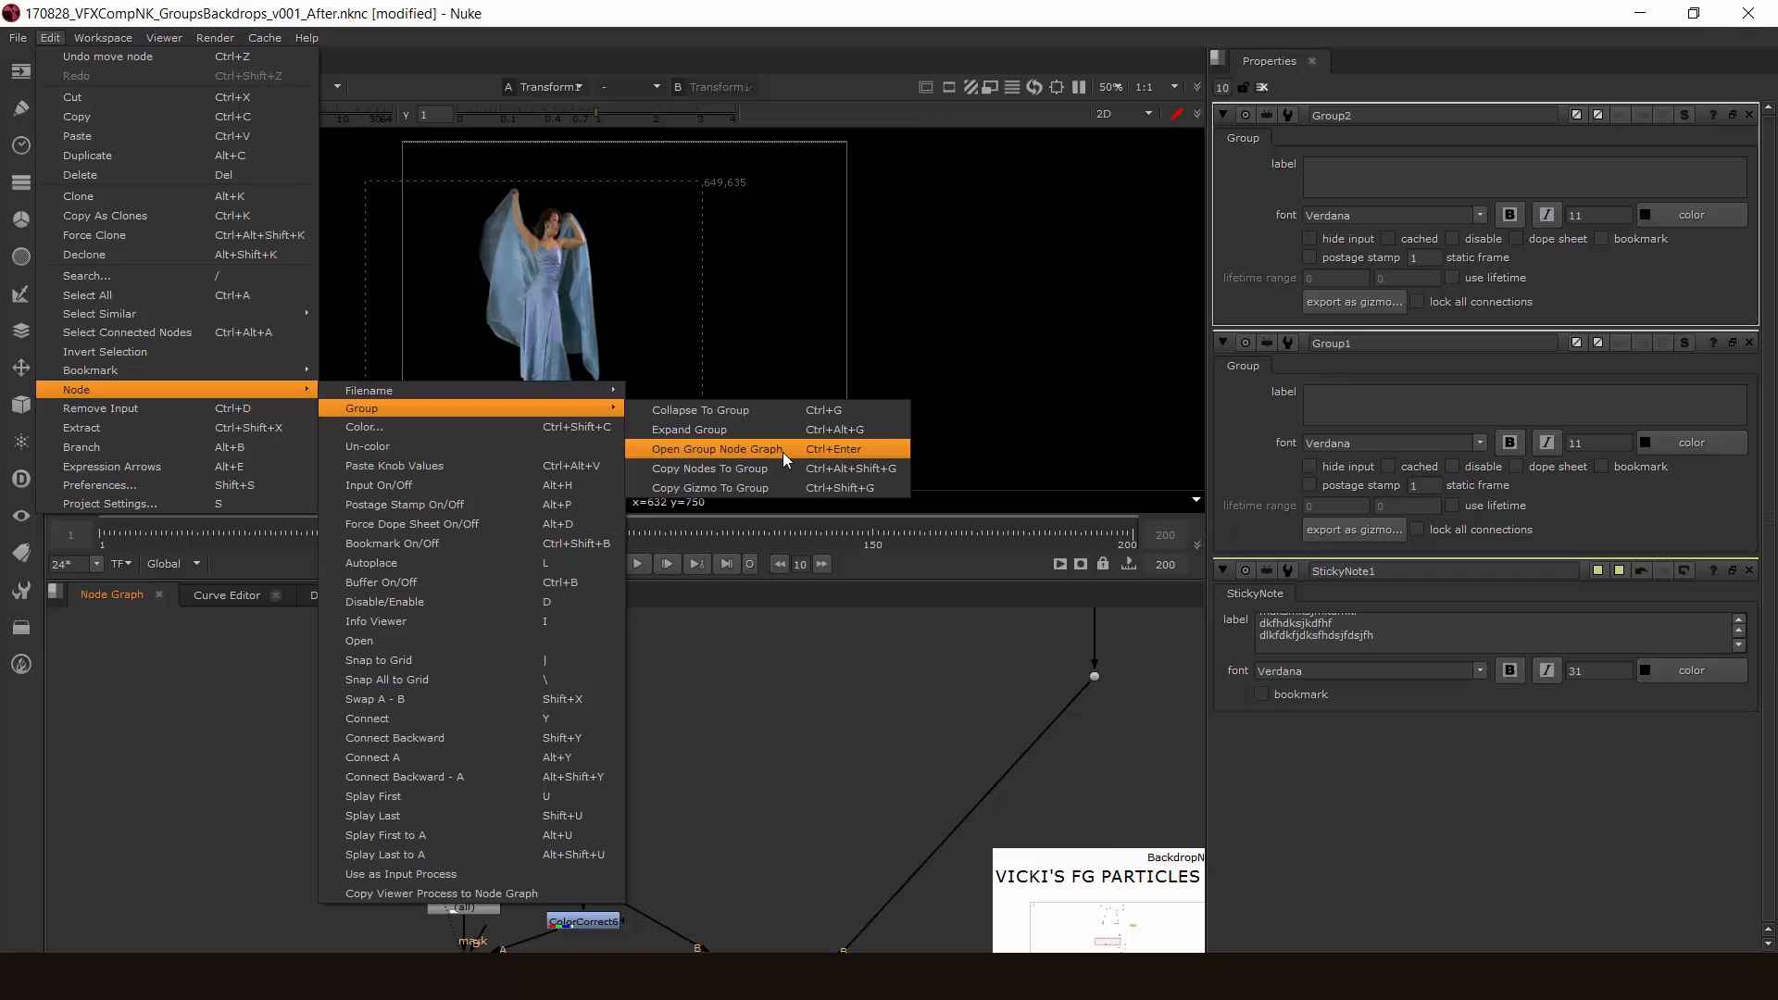
click(782, 453)
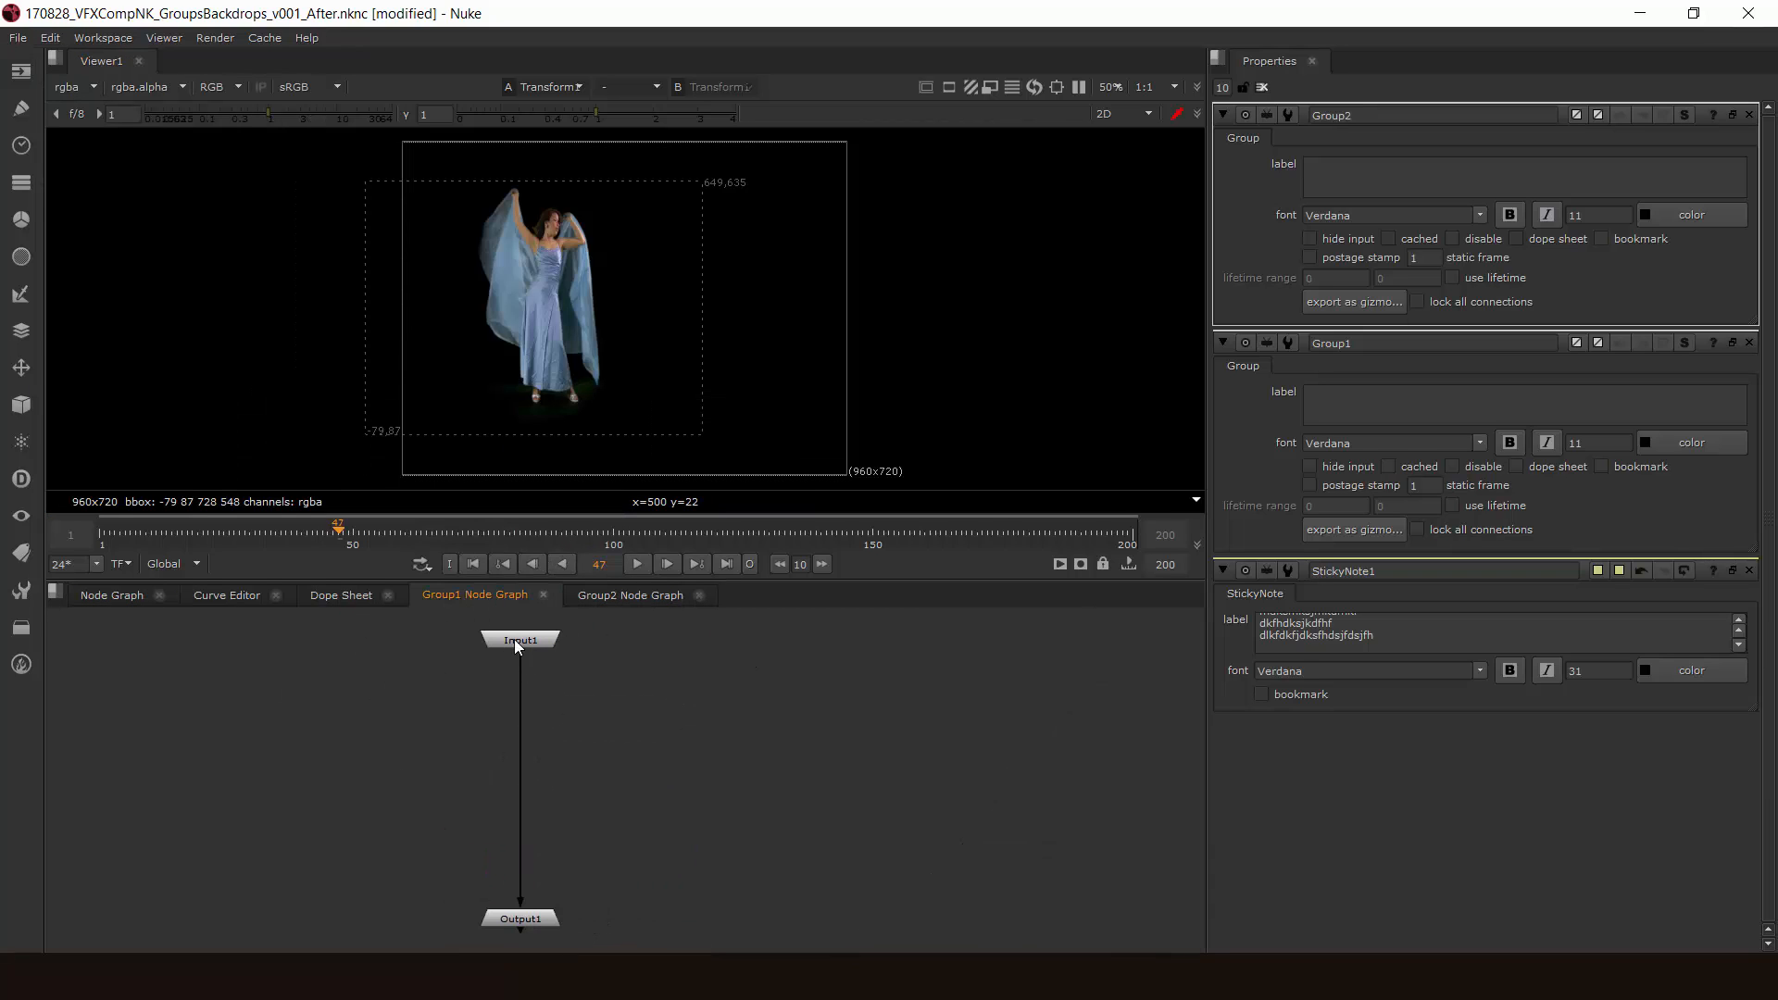
Step: In the Group1 node graph, move the Input1 node down closer to Output1
middle_drag(526, 671, 568, 691)
drag(562, 667, 554, 801)
middle_drag(688, 874, 701, 748)
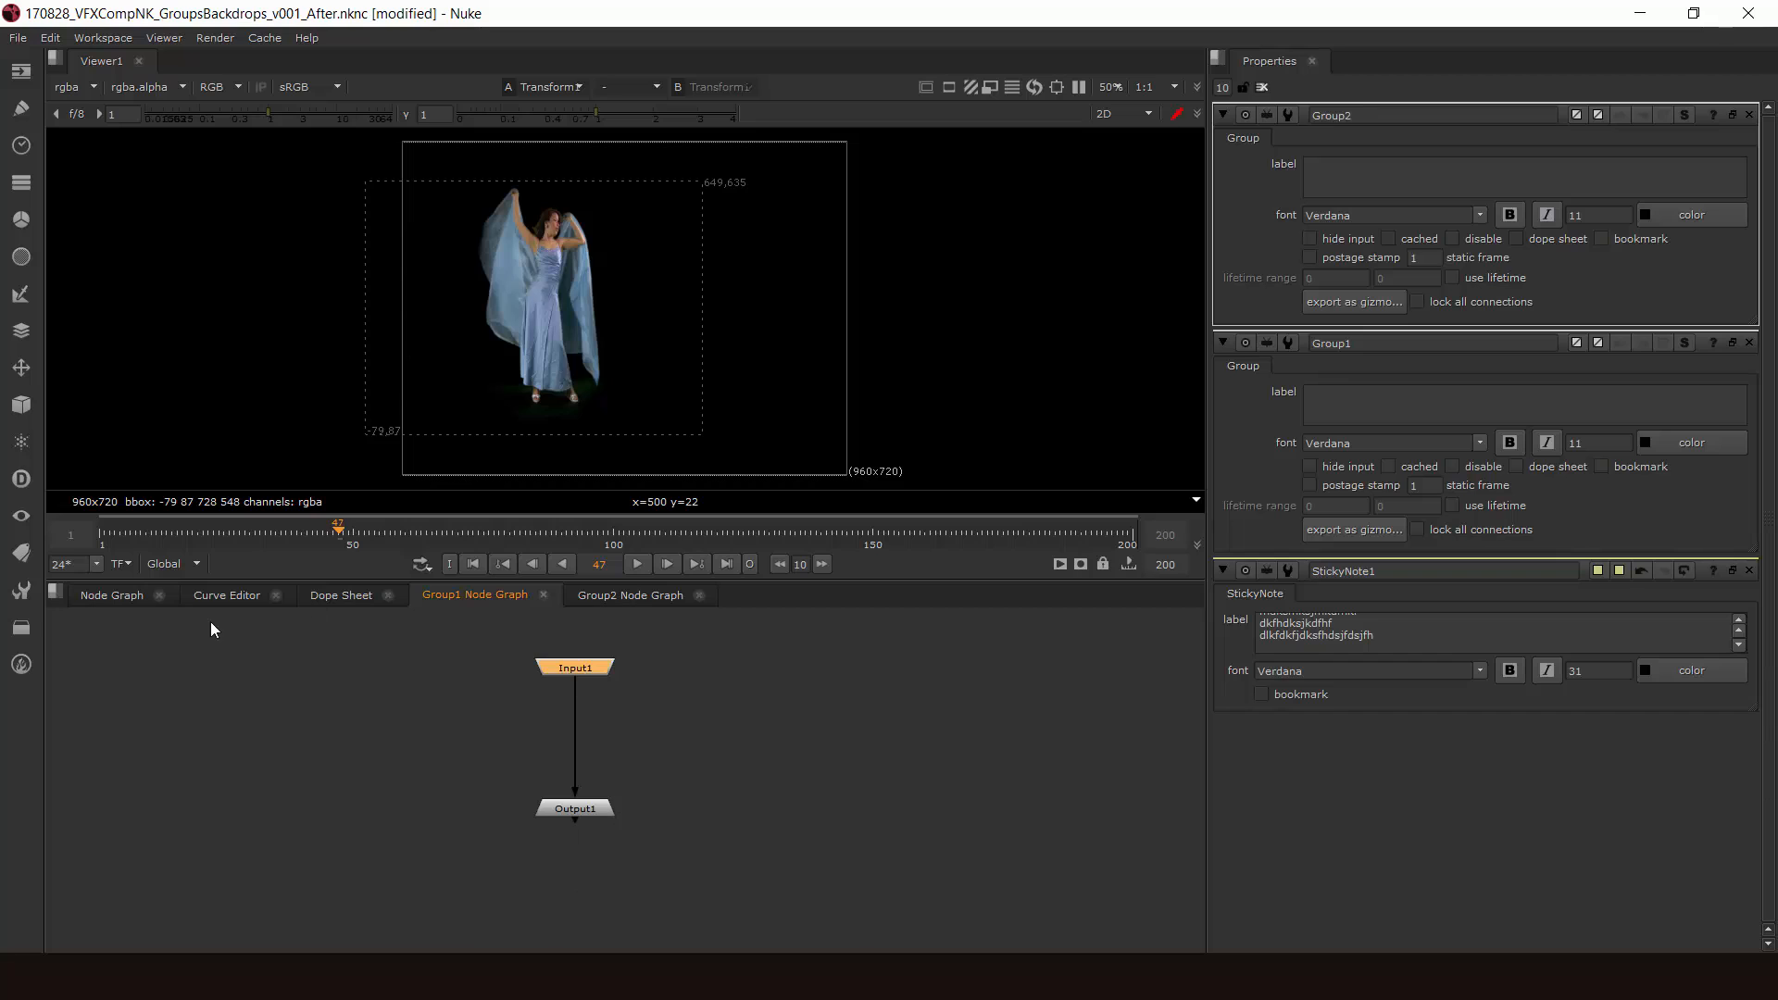
Step: In the main node graph, delete the unconnected Group1 node and the sticky note beside it
click(111, 595)
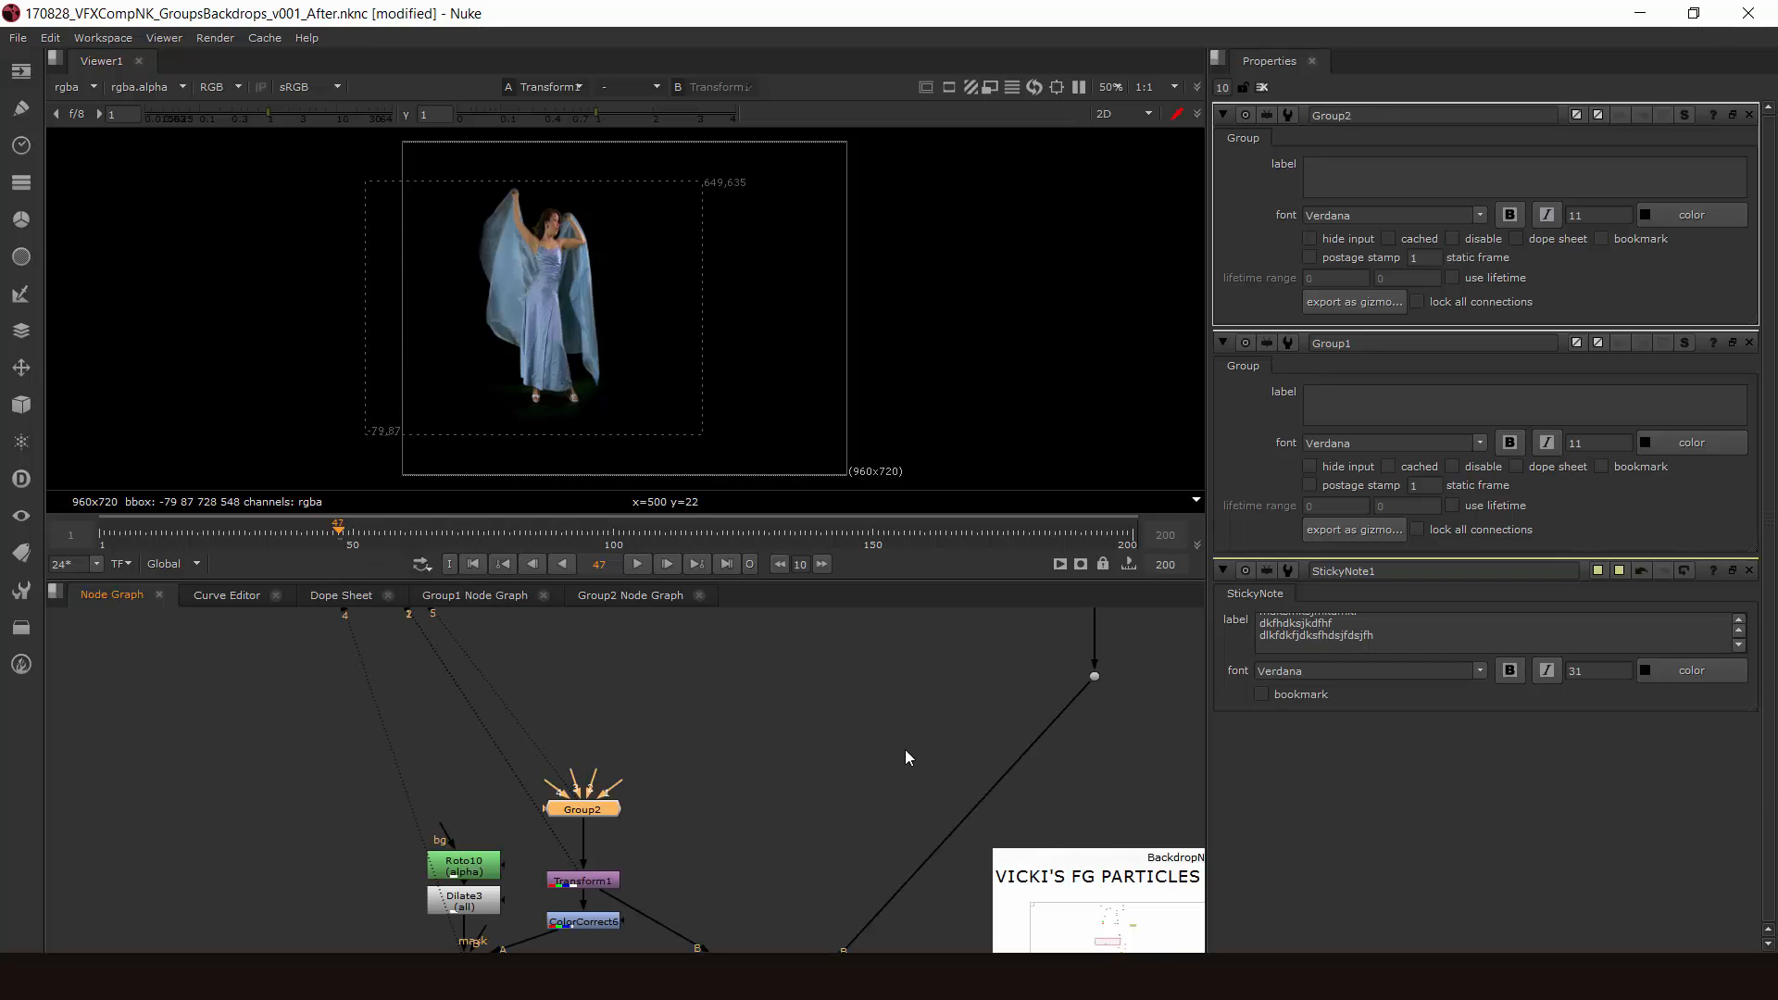
click(792, 725)
key(f)
scroll(646, 777, up, 8)
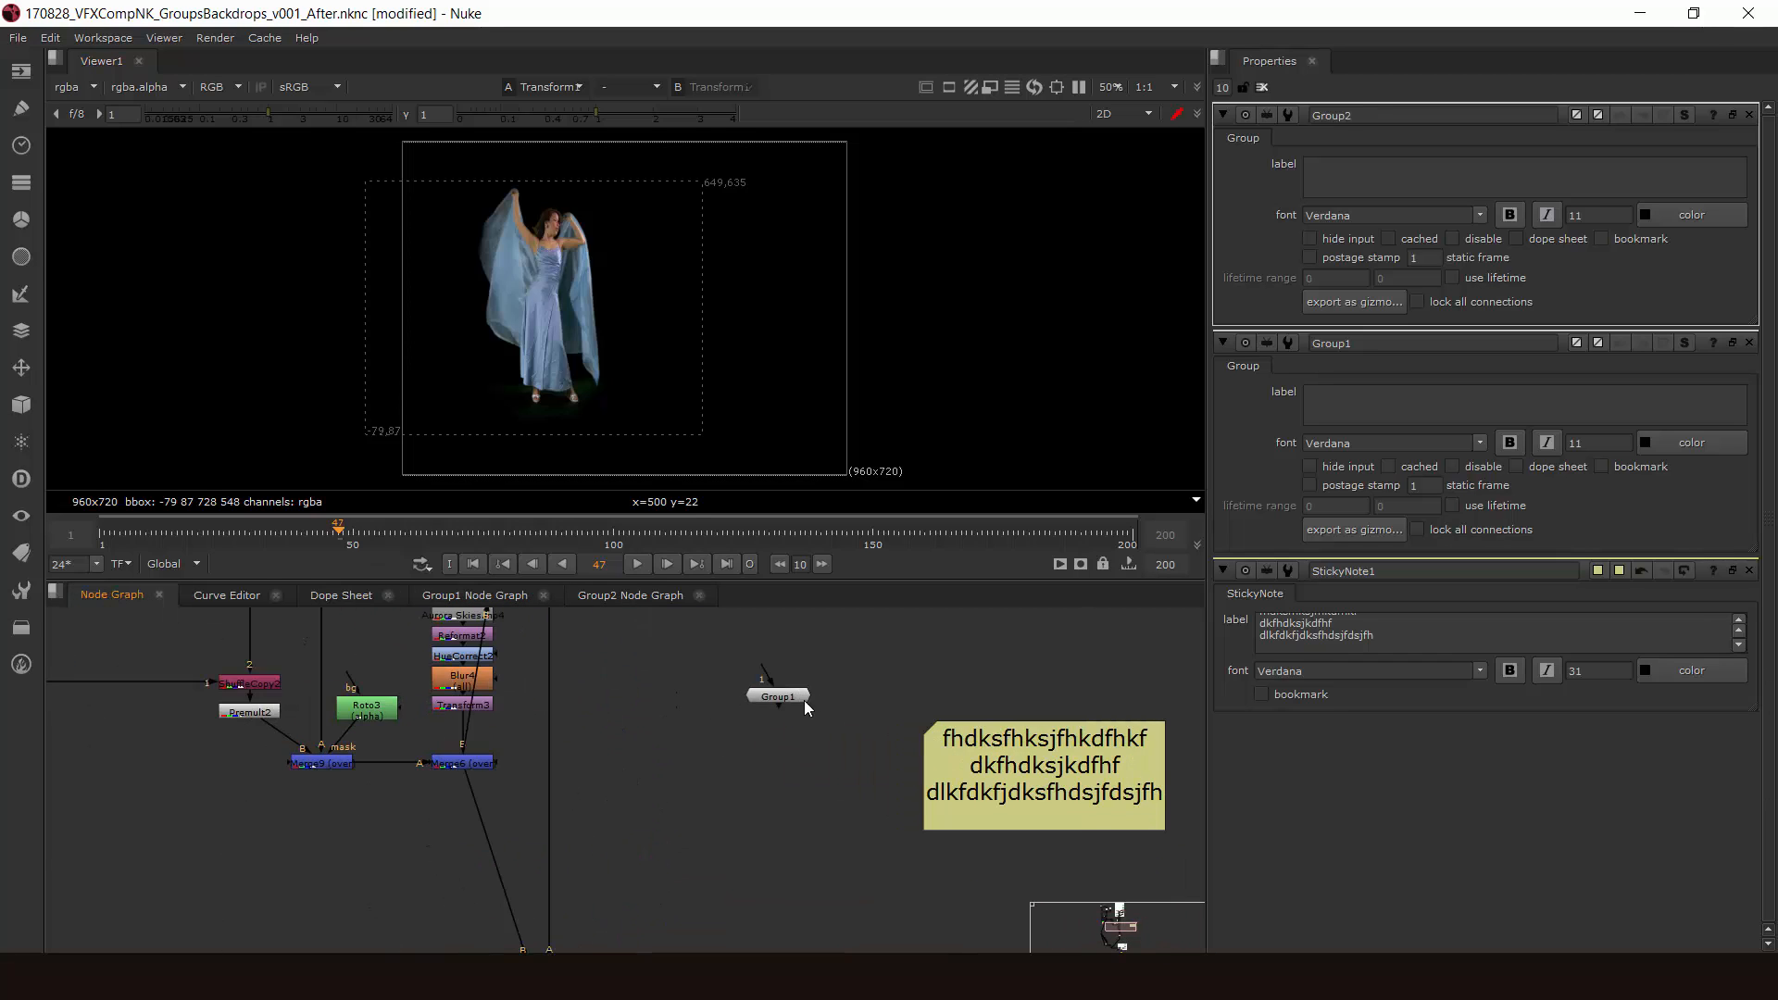
drag(792, 698, 786, 709)
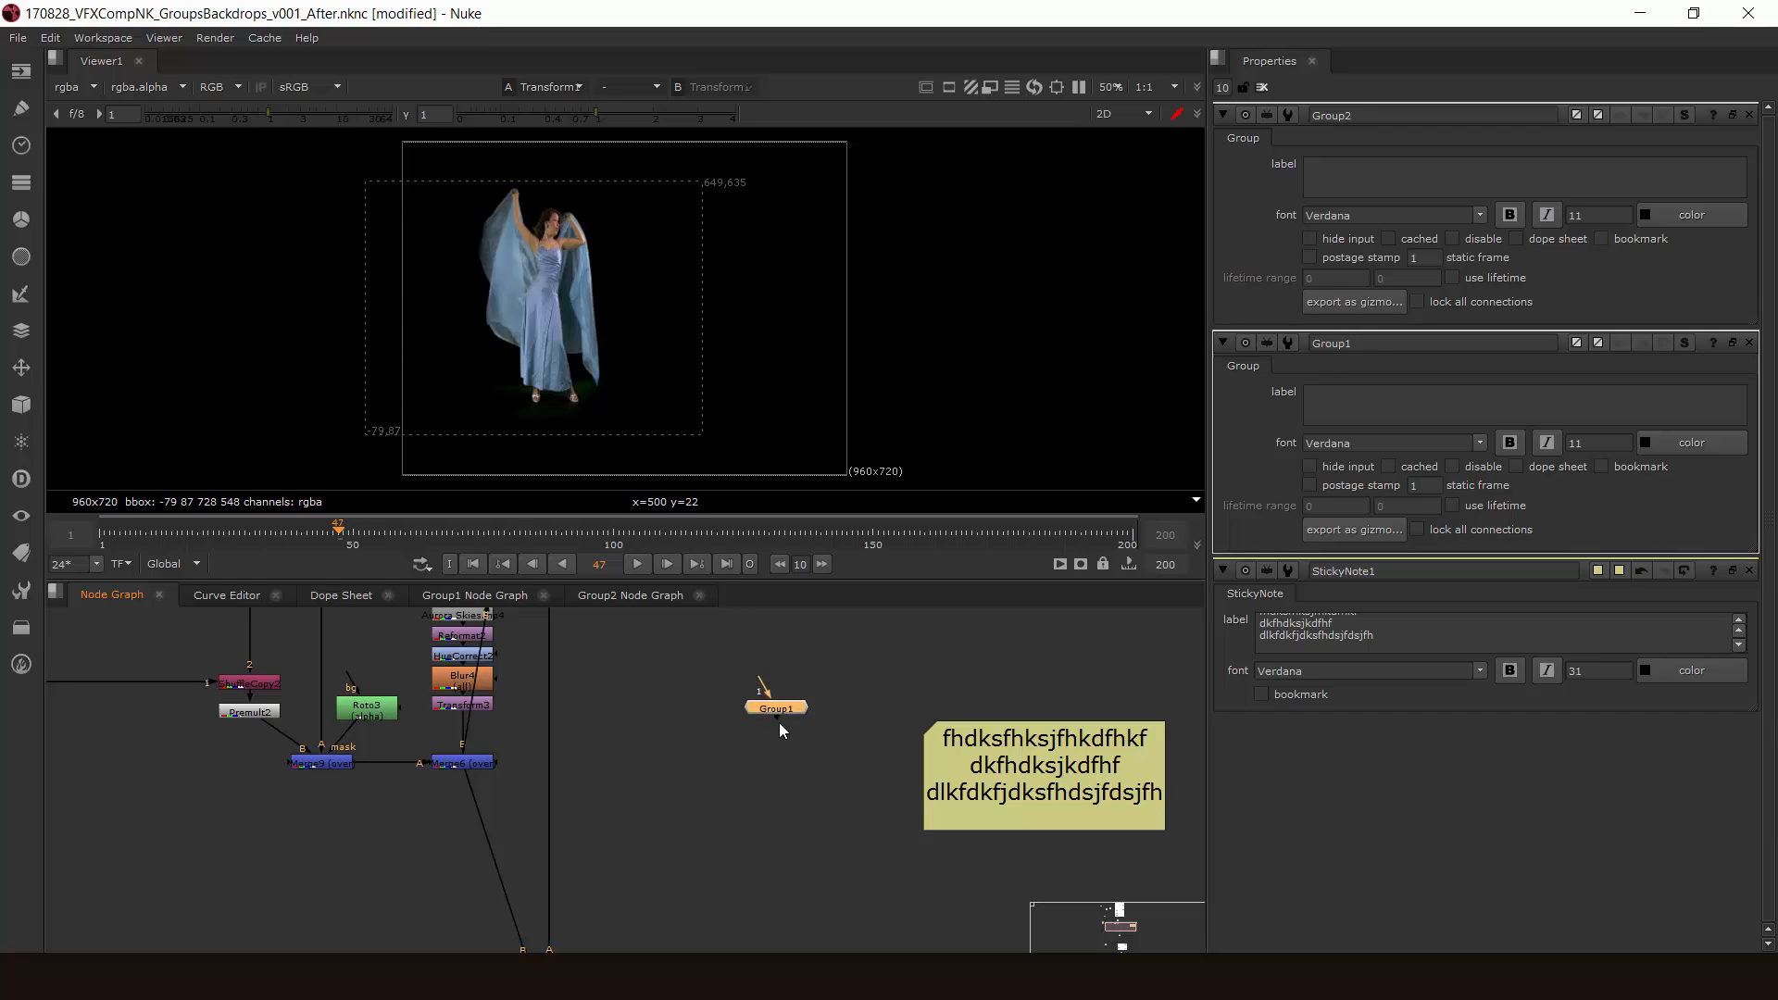
key(Delete)
drag(1036, 723, 755, 709)
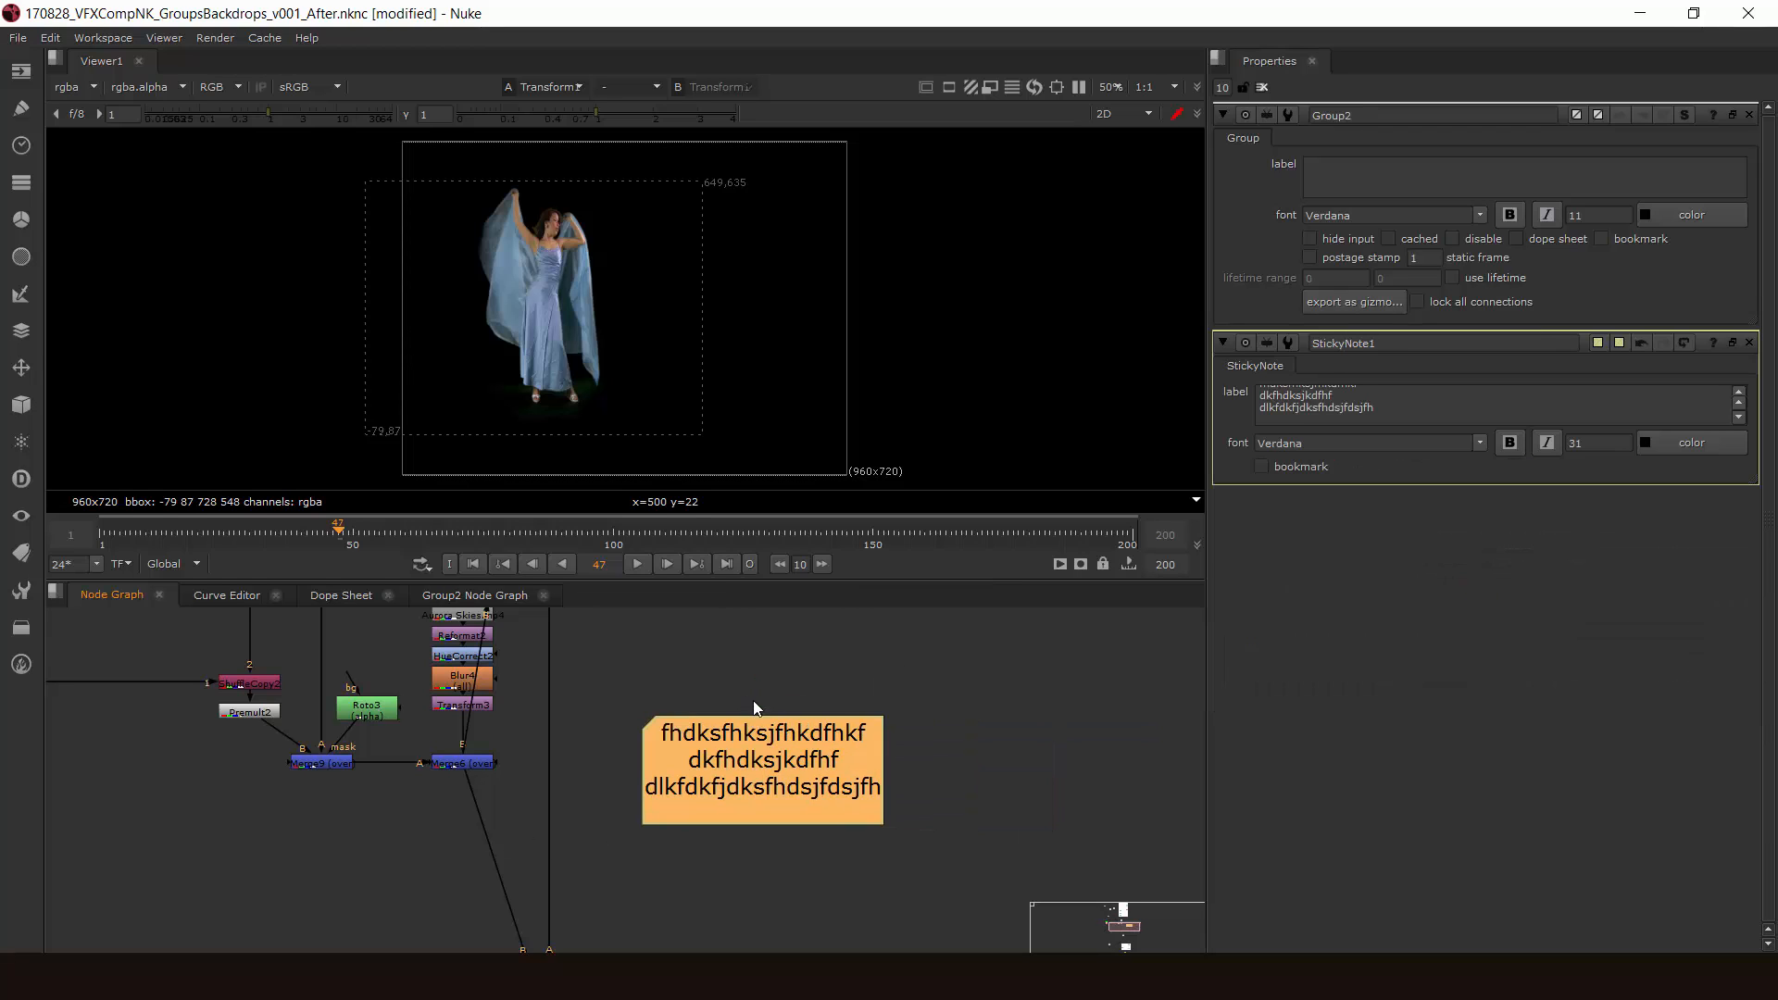
key(Delete)
Step: Review the nodes inside Group2 from the greenscreen Read down, and move Output1 slightly further below Merge1
click(474, 594)
scroll(757, 722, up, 4)
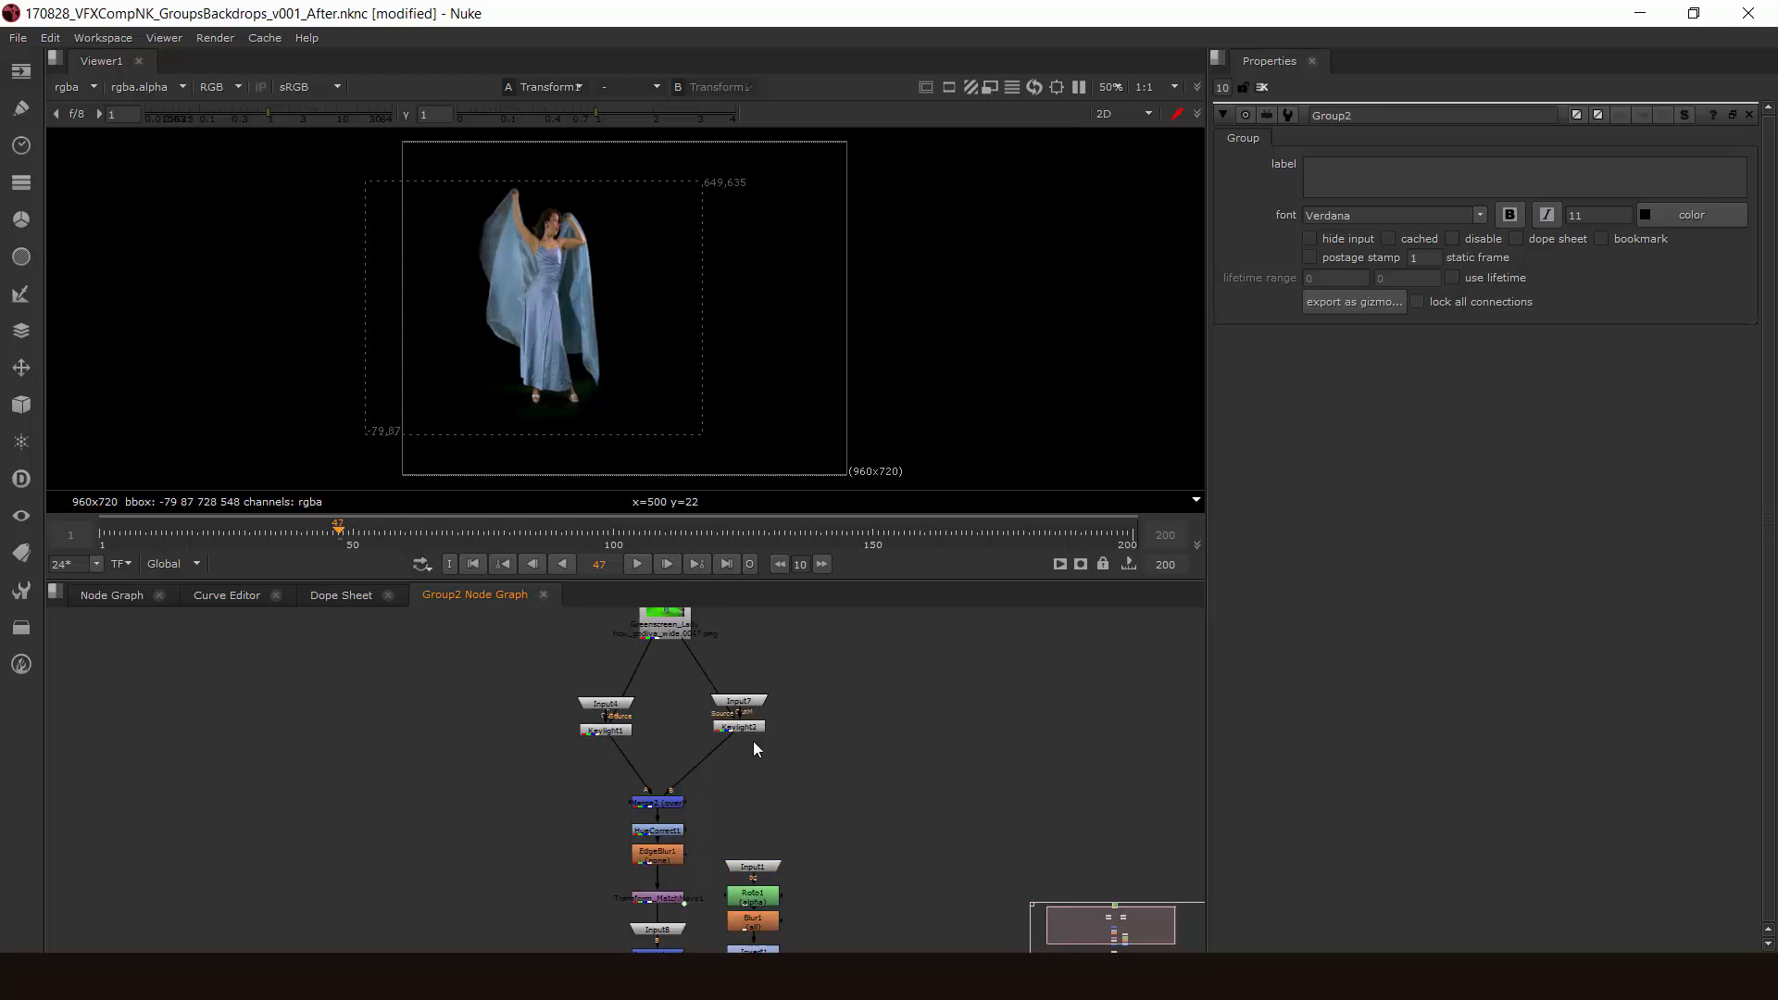
scroll(752, 740, up, 1)
middle_drag(777, 725, 718, 835)
scroll(720, 838, up, 1)
mouse_move(663, 946)
middle_down()
mouse_move(743, 726)
mouse_move(675, 792)
mouse_move(650, 890)
middle_up()
middle_drag(745, 942, 699, 650)
middle_drag(574, 915, 598, 763)
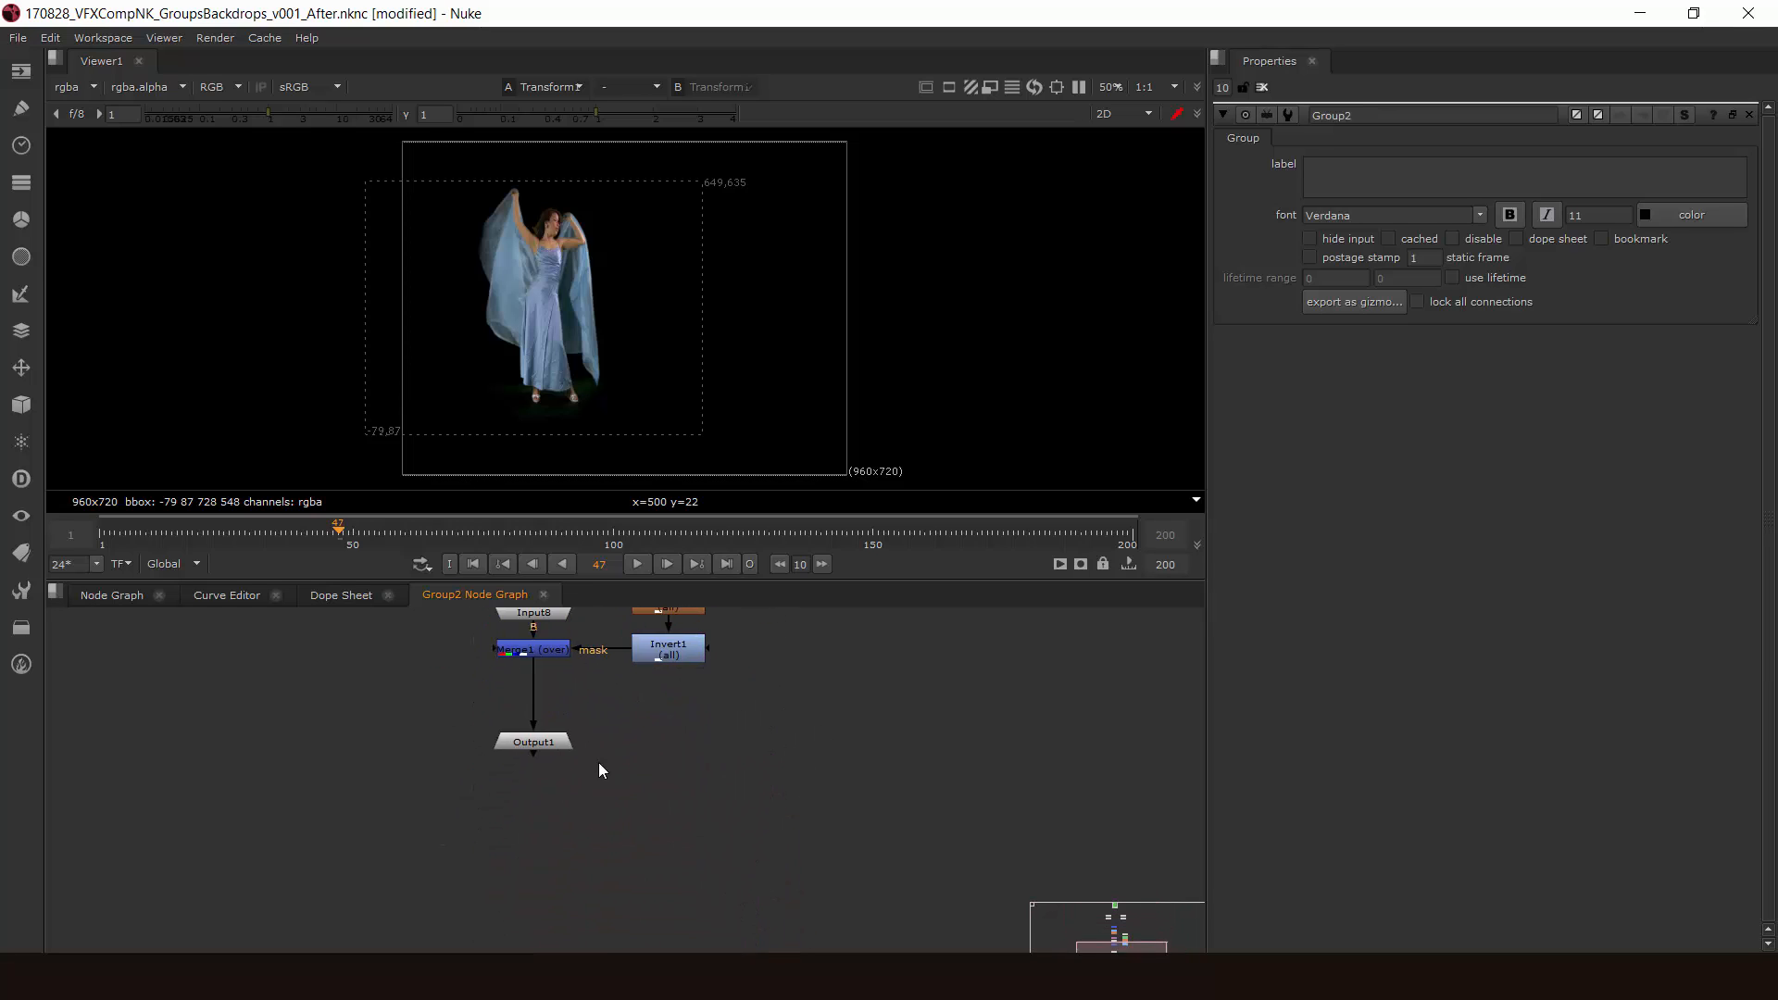
mouse_move(535, 748)
mouse_down()
mouse_move(548, 769)
mouse_move(531, 775)
mouse_up()
drag(580, 831, 543, 824)
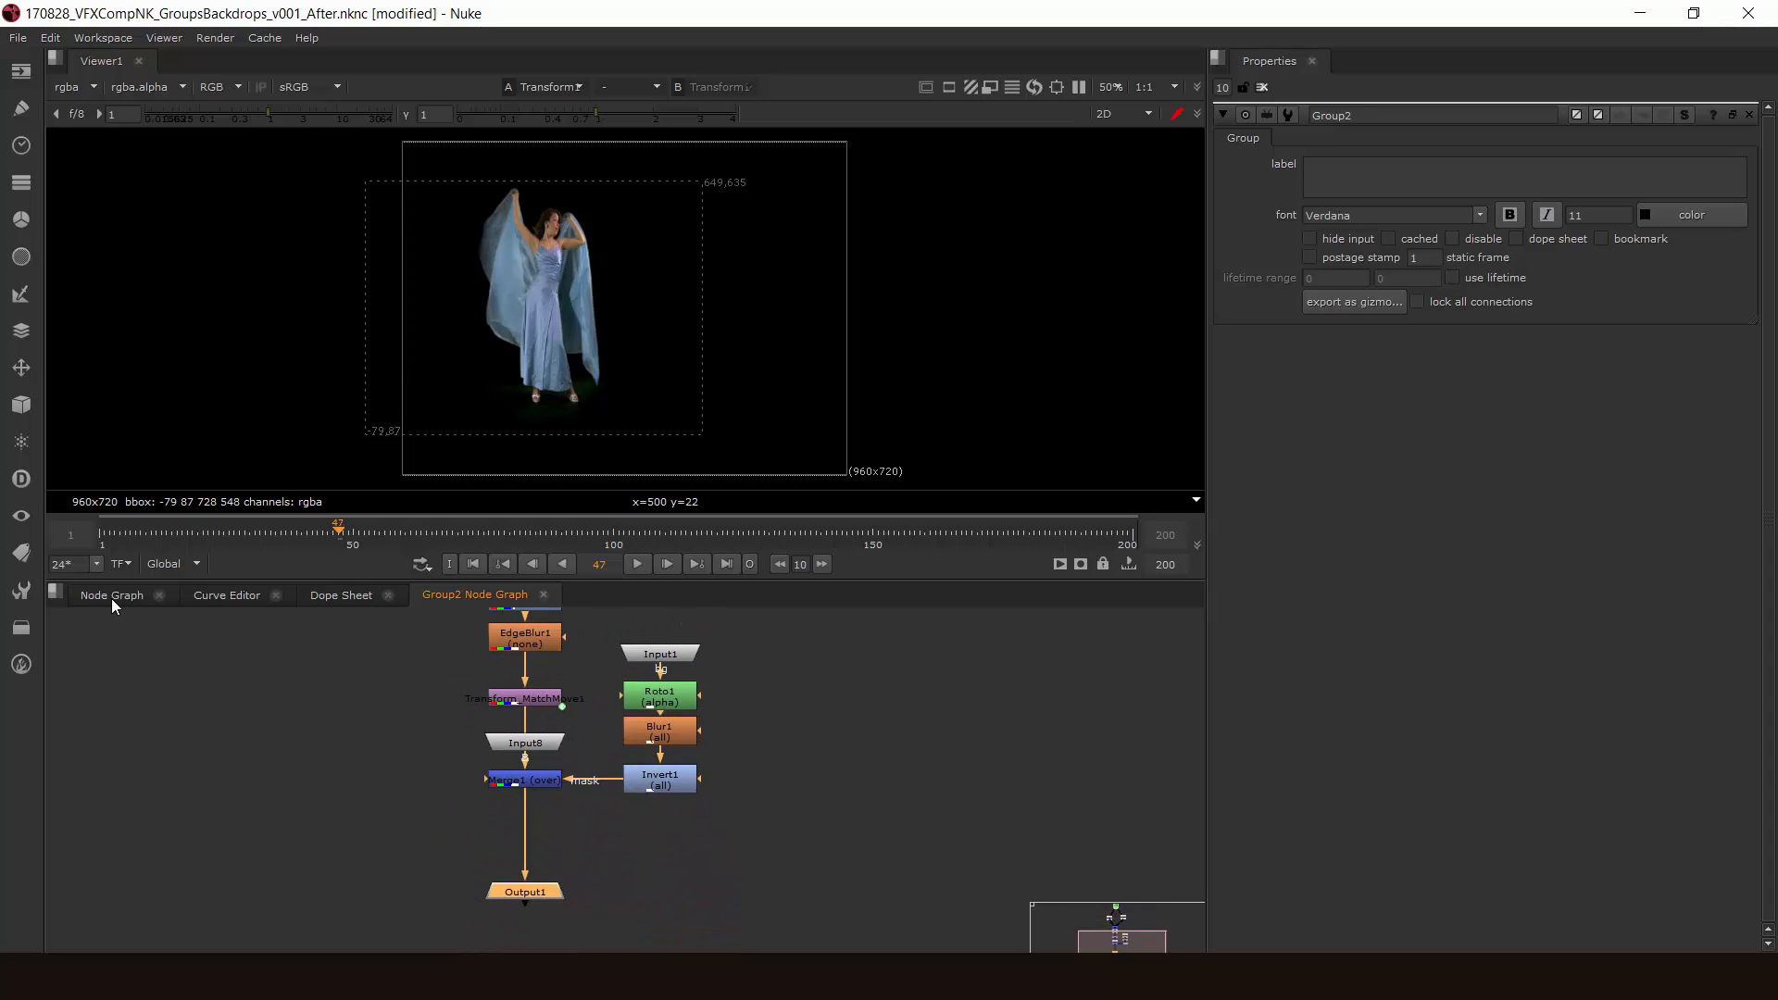
Step: Expand the Group2 node in the main node graph so its keying nodes return to the script
click(111, 598)
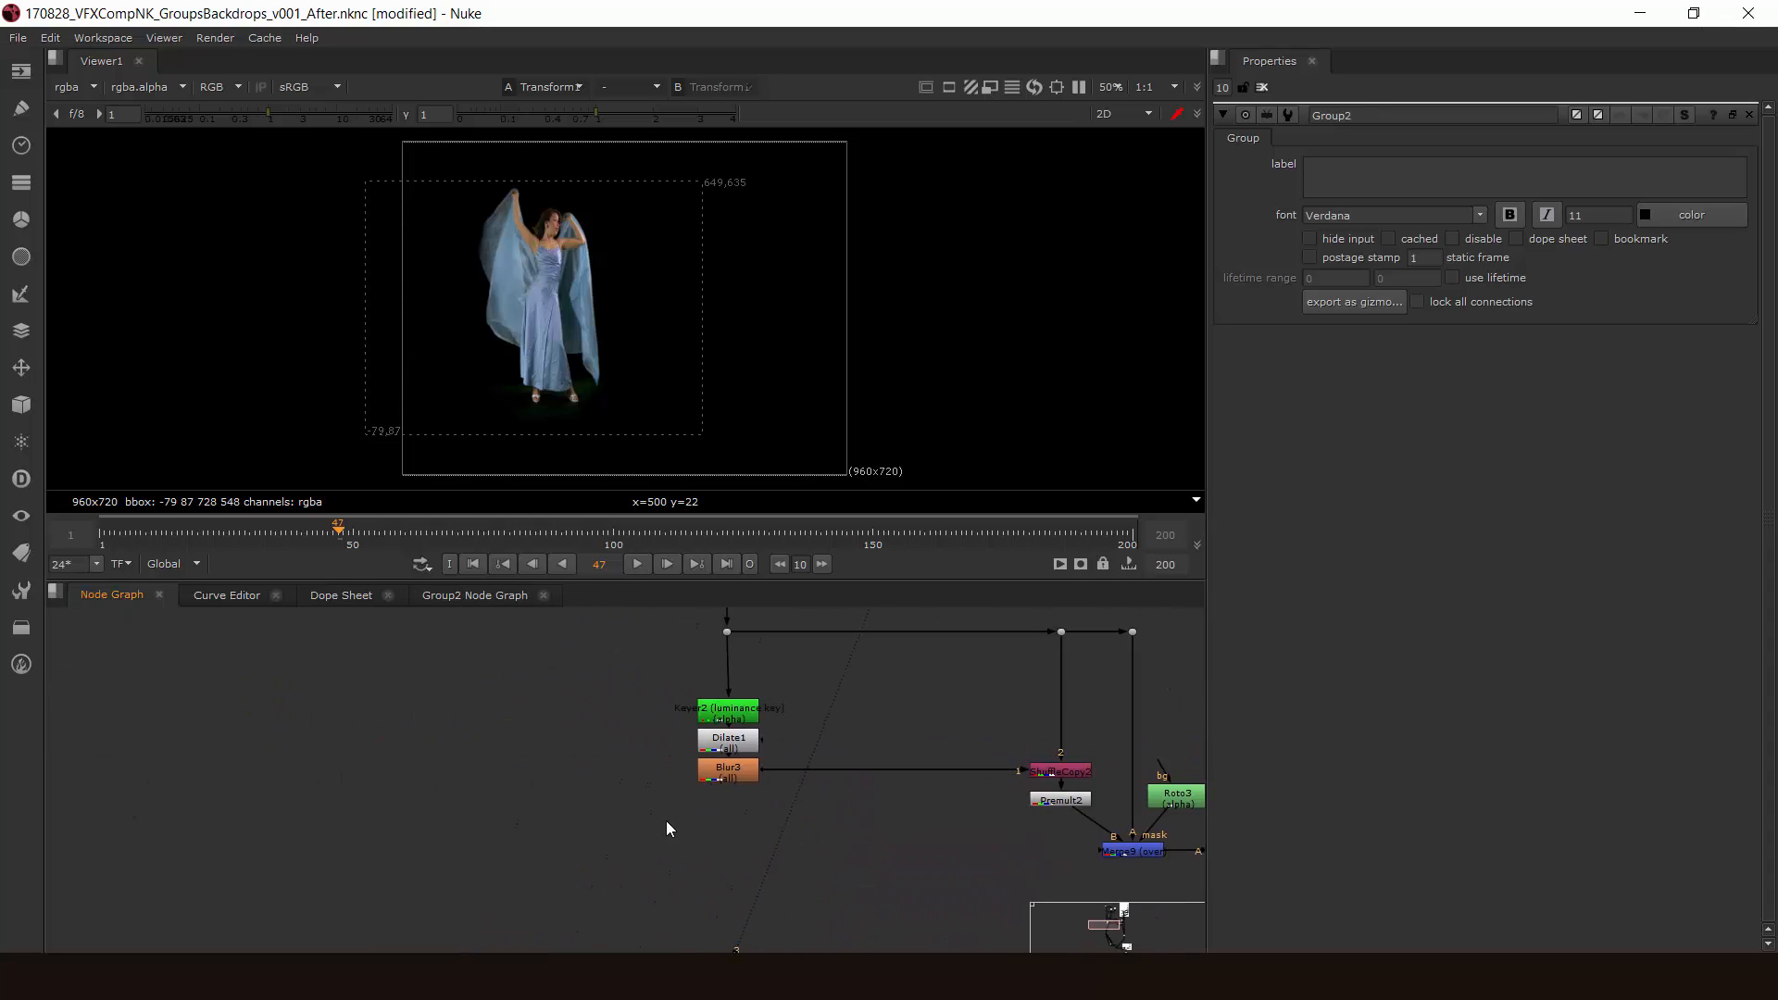
middle_drag(632, 719, 612, 613)
scroll(638, 866, down, 5)
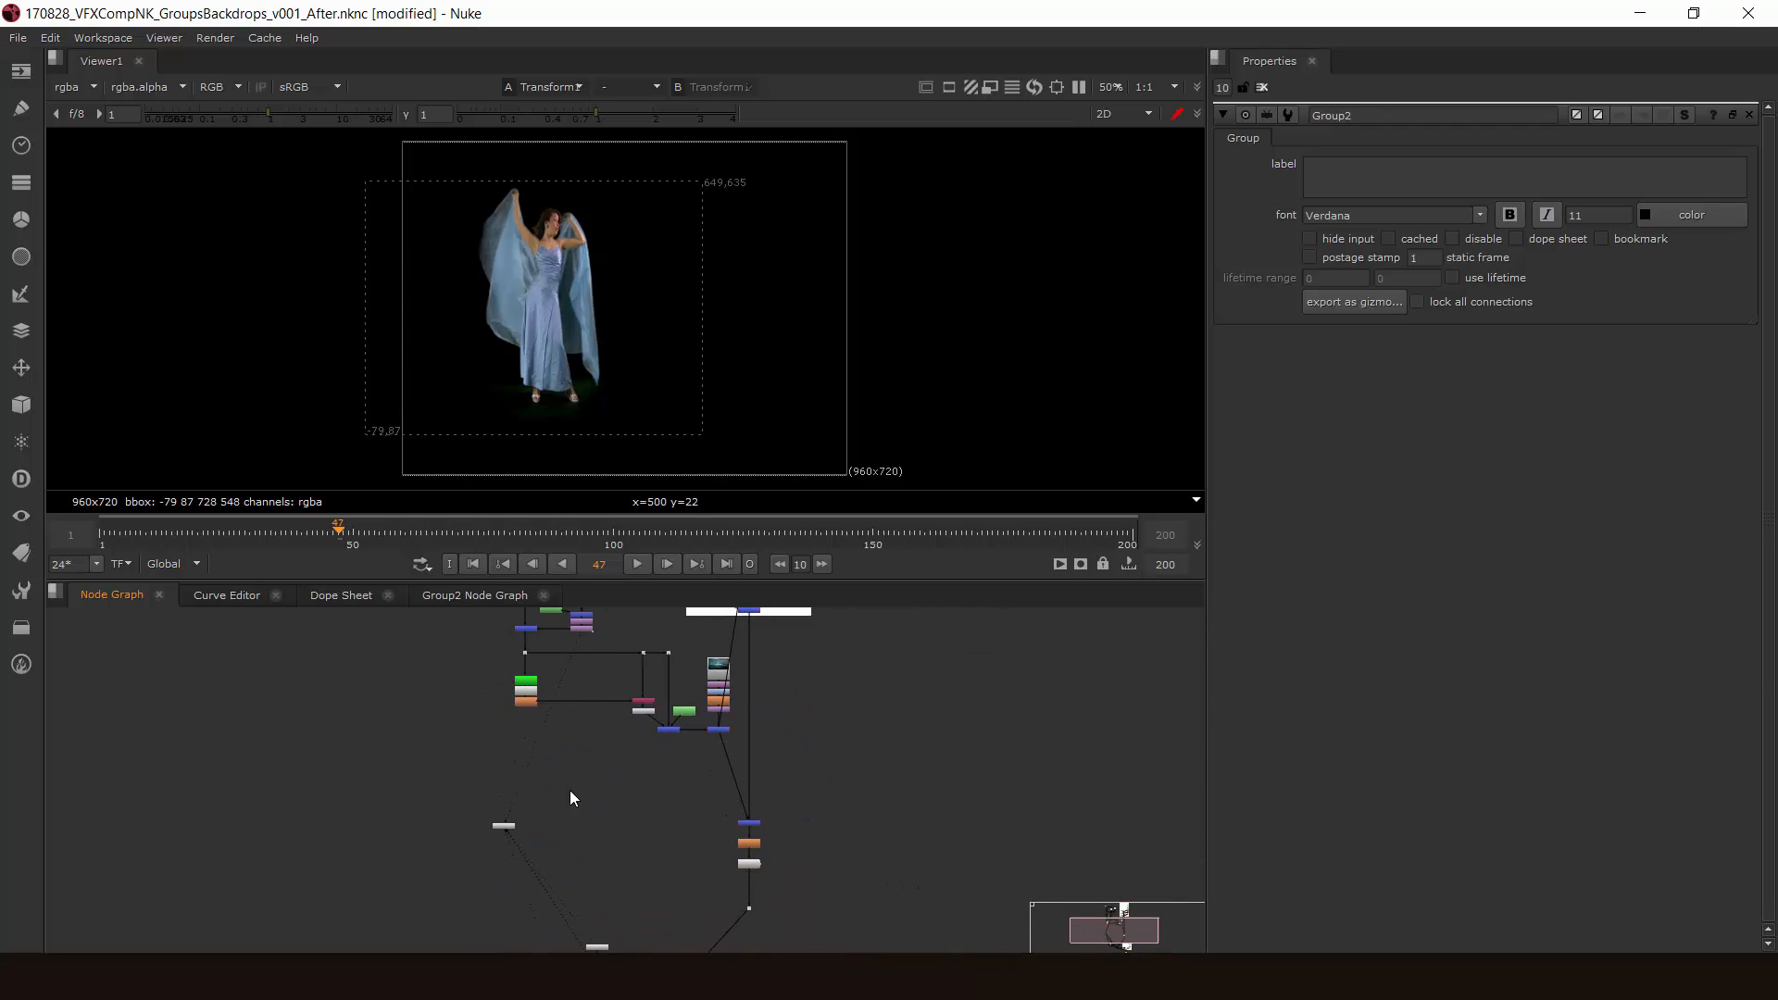
scroll(512, 777, up, 5)
middle_drag(510, 753, 354, 635)
scroll(536, 700, down, 3)
scroll(623, 825, up, 3)
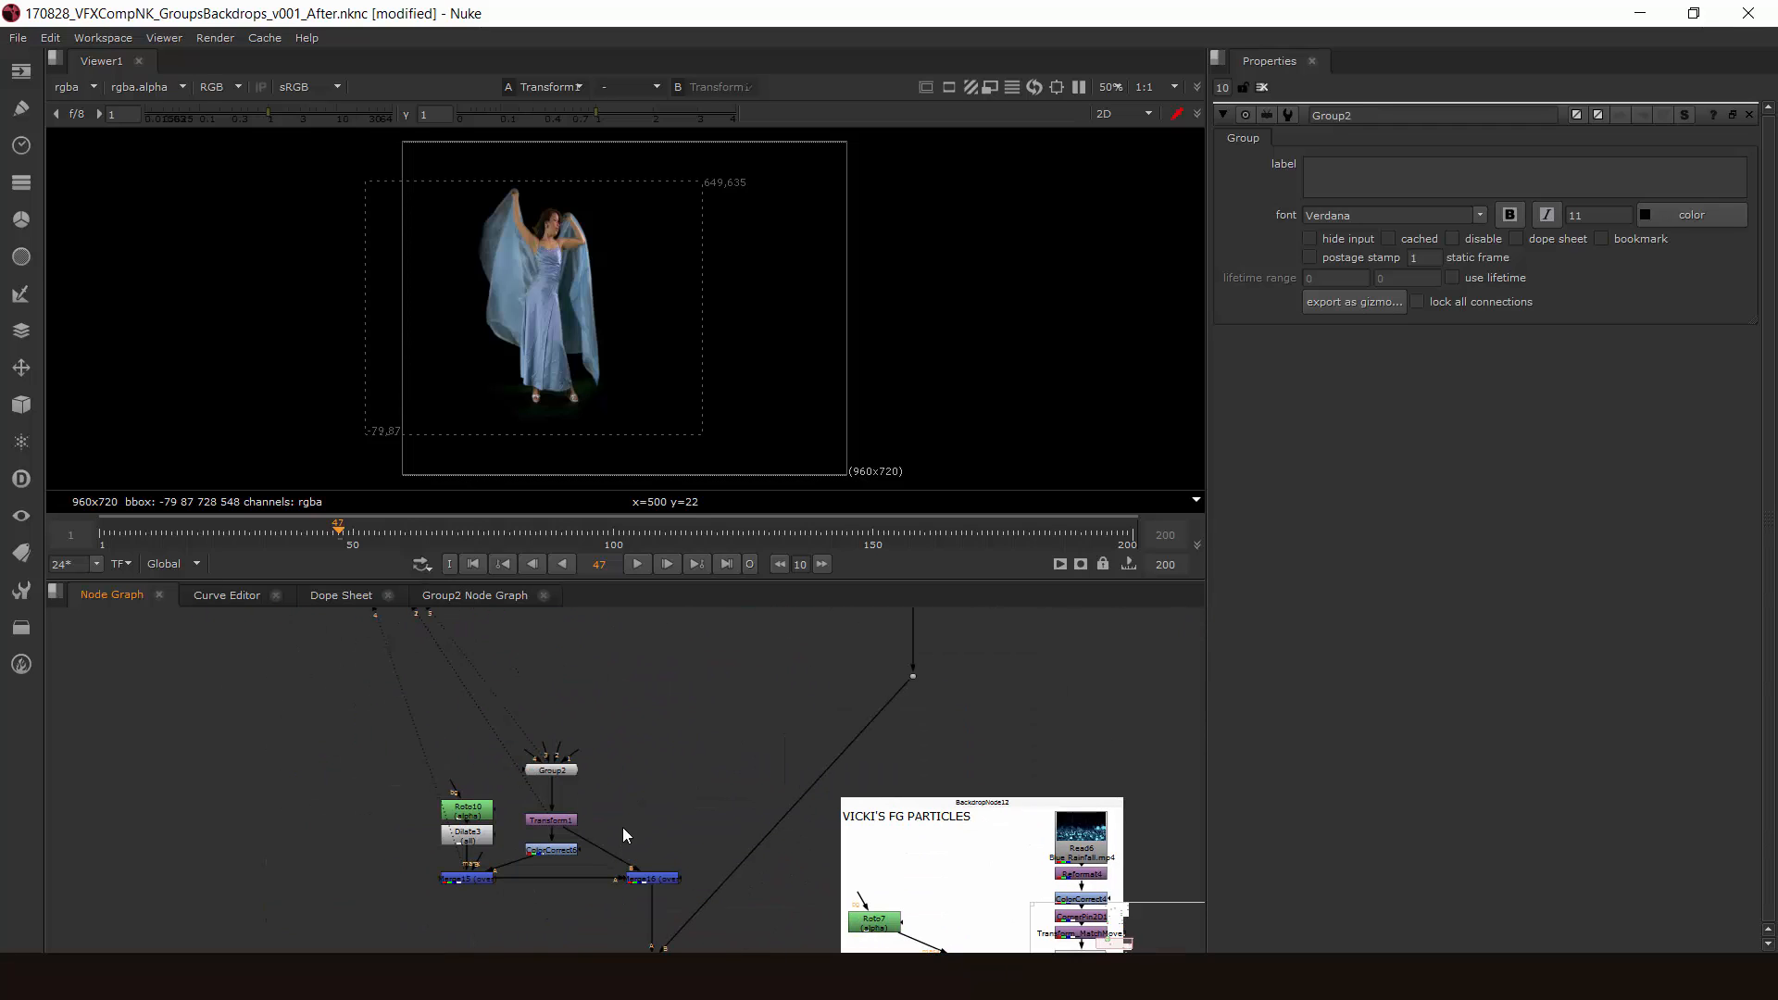
click(554, 769)
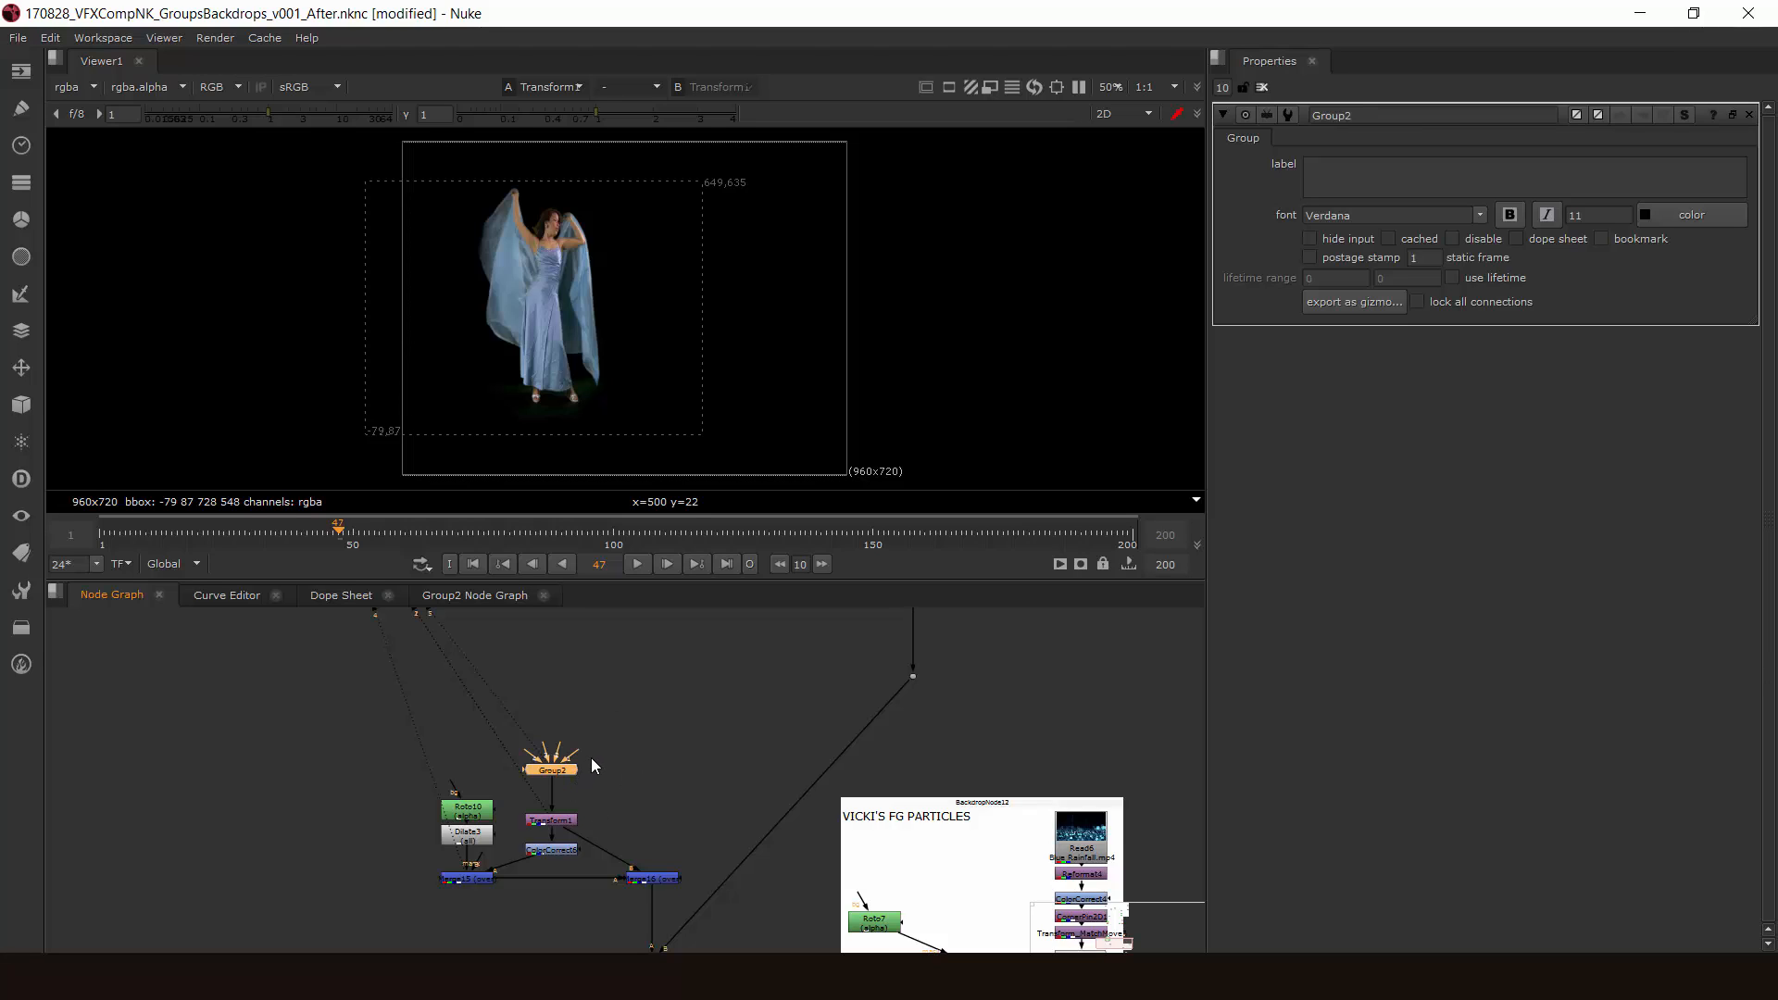
scroll(591, 758, up, 2)
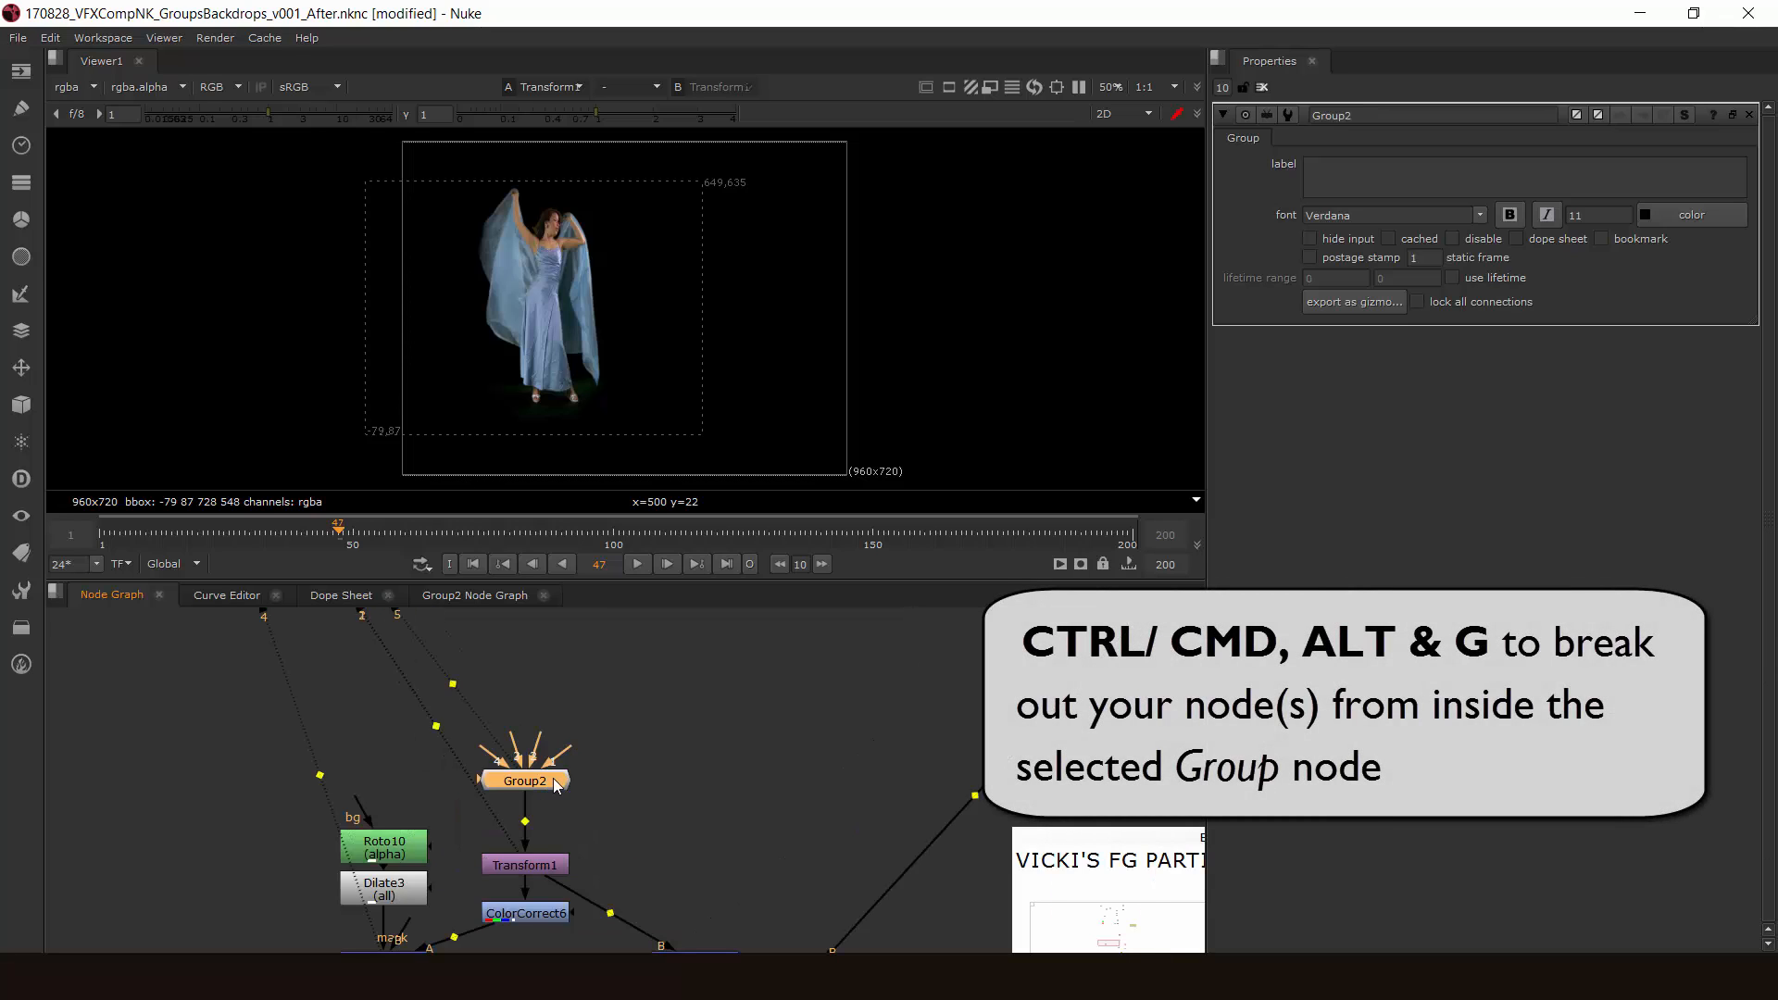
key(ctrl+alt+g)
scroll(654, 739, down, 4)
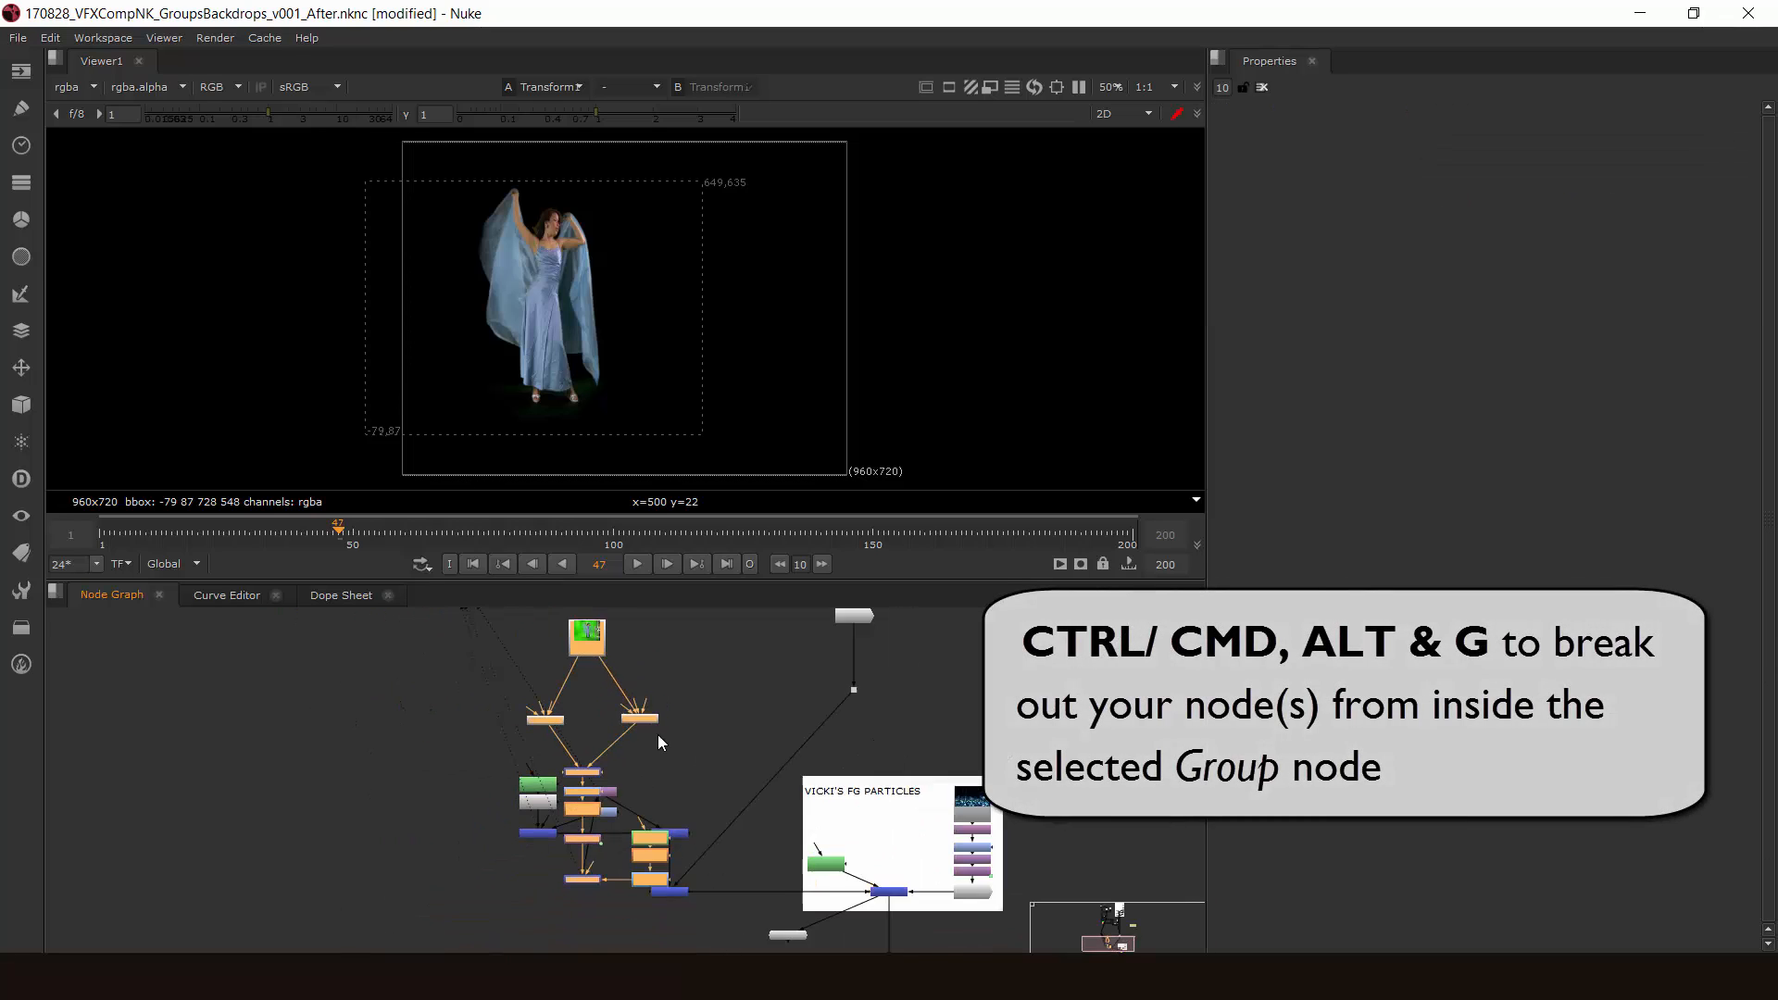
Step: Move the expanded keying nodes up so Merge1 sits above Transform1, clear of the surrounding nodes
mouse_move(611, 664)
mouse_down()
mouse_move(611, 567)
mouse_move(641, 624)
mouse_move(622, 633)
mouse_up()
scroll(634, 799, down, 1)
scroll(633, 798, up, 5)
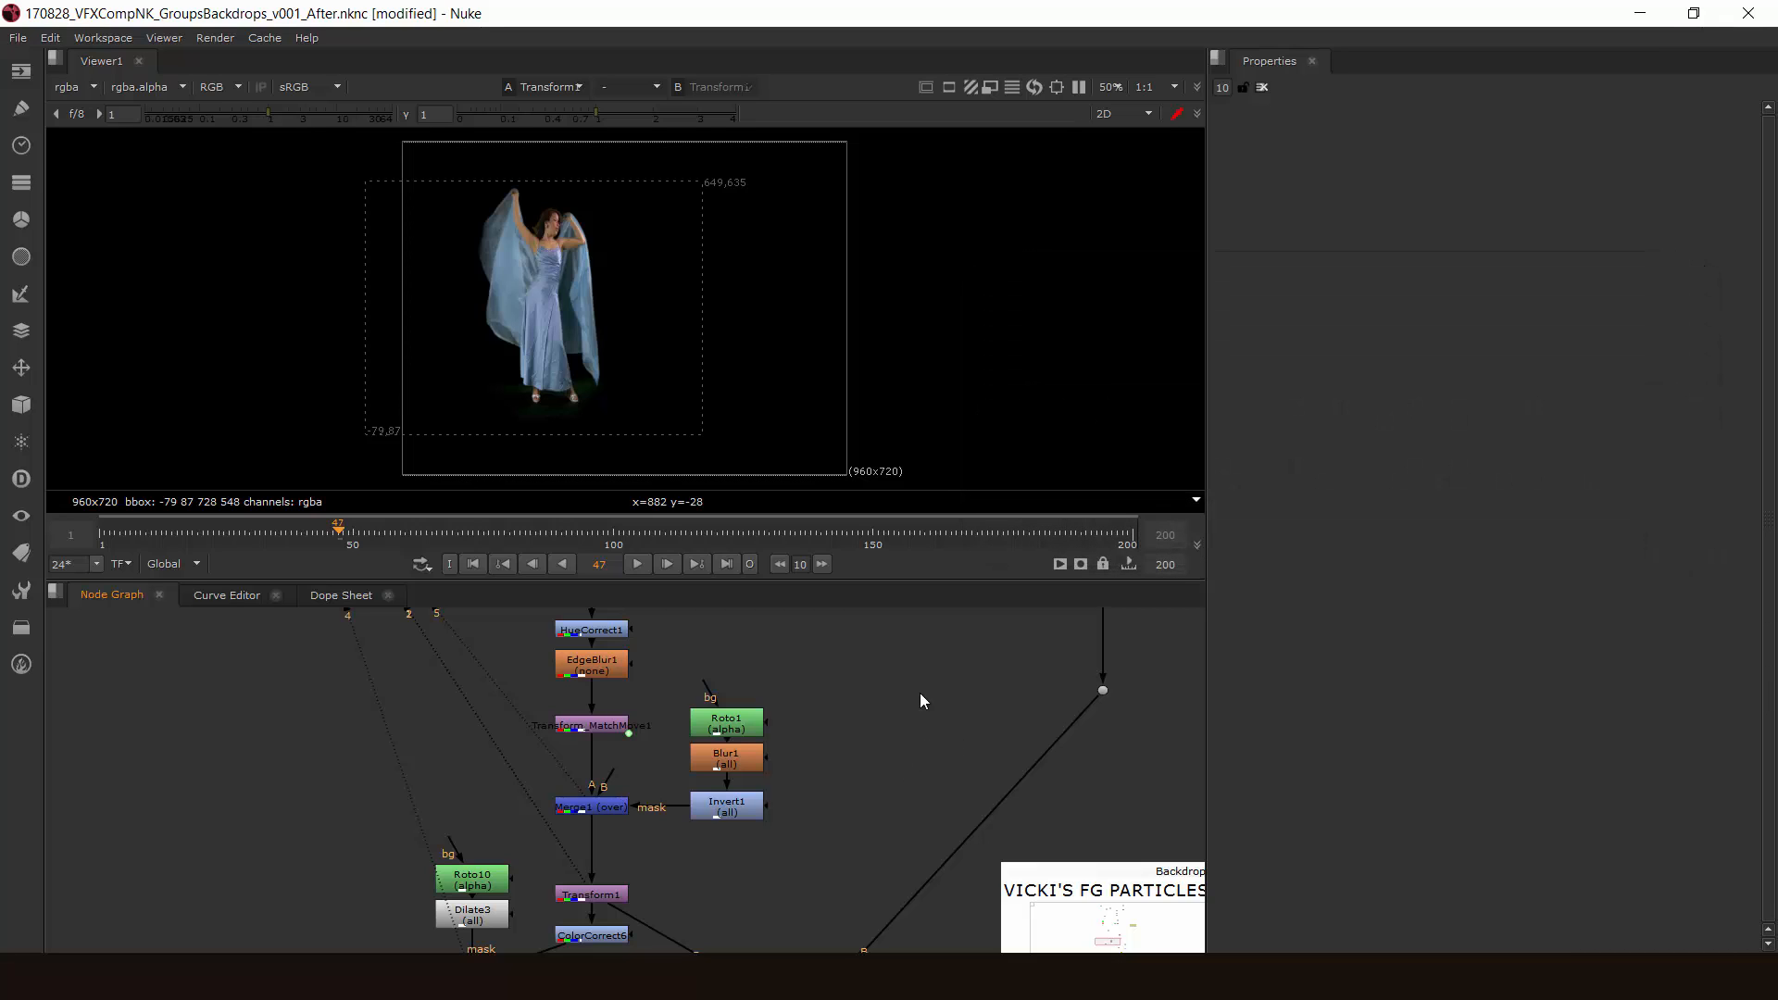
middle_drag(811, 711, 880, 745)
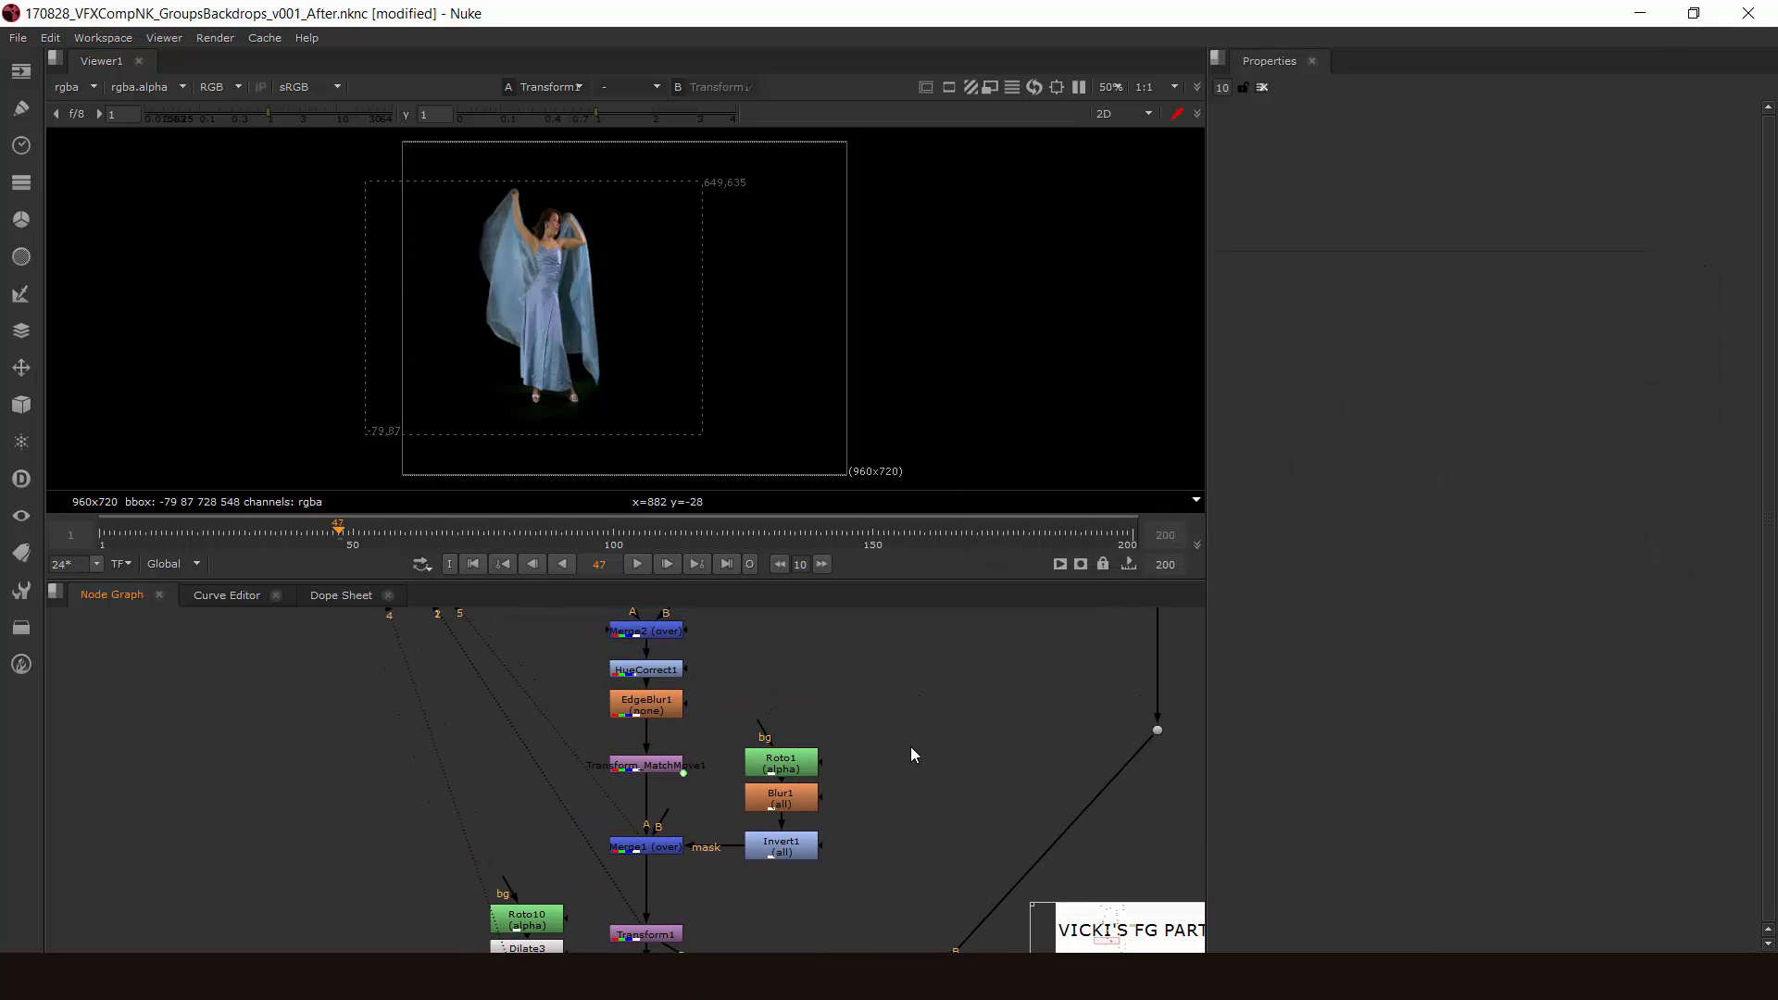
scroll(909, 746, down, 5)
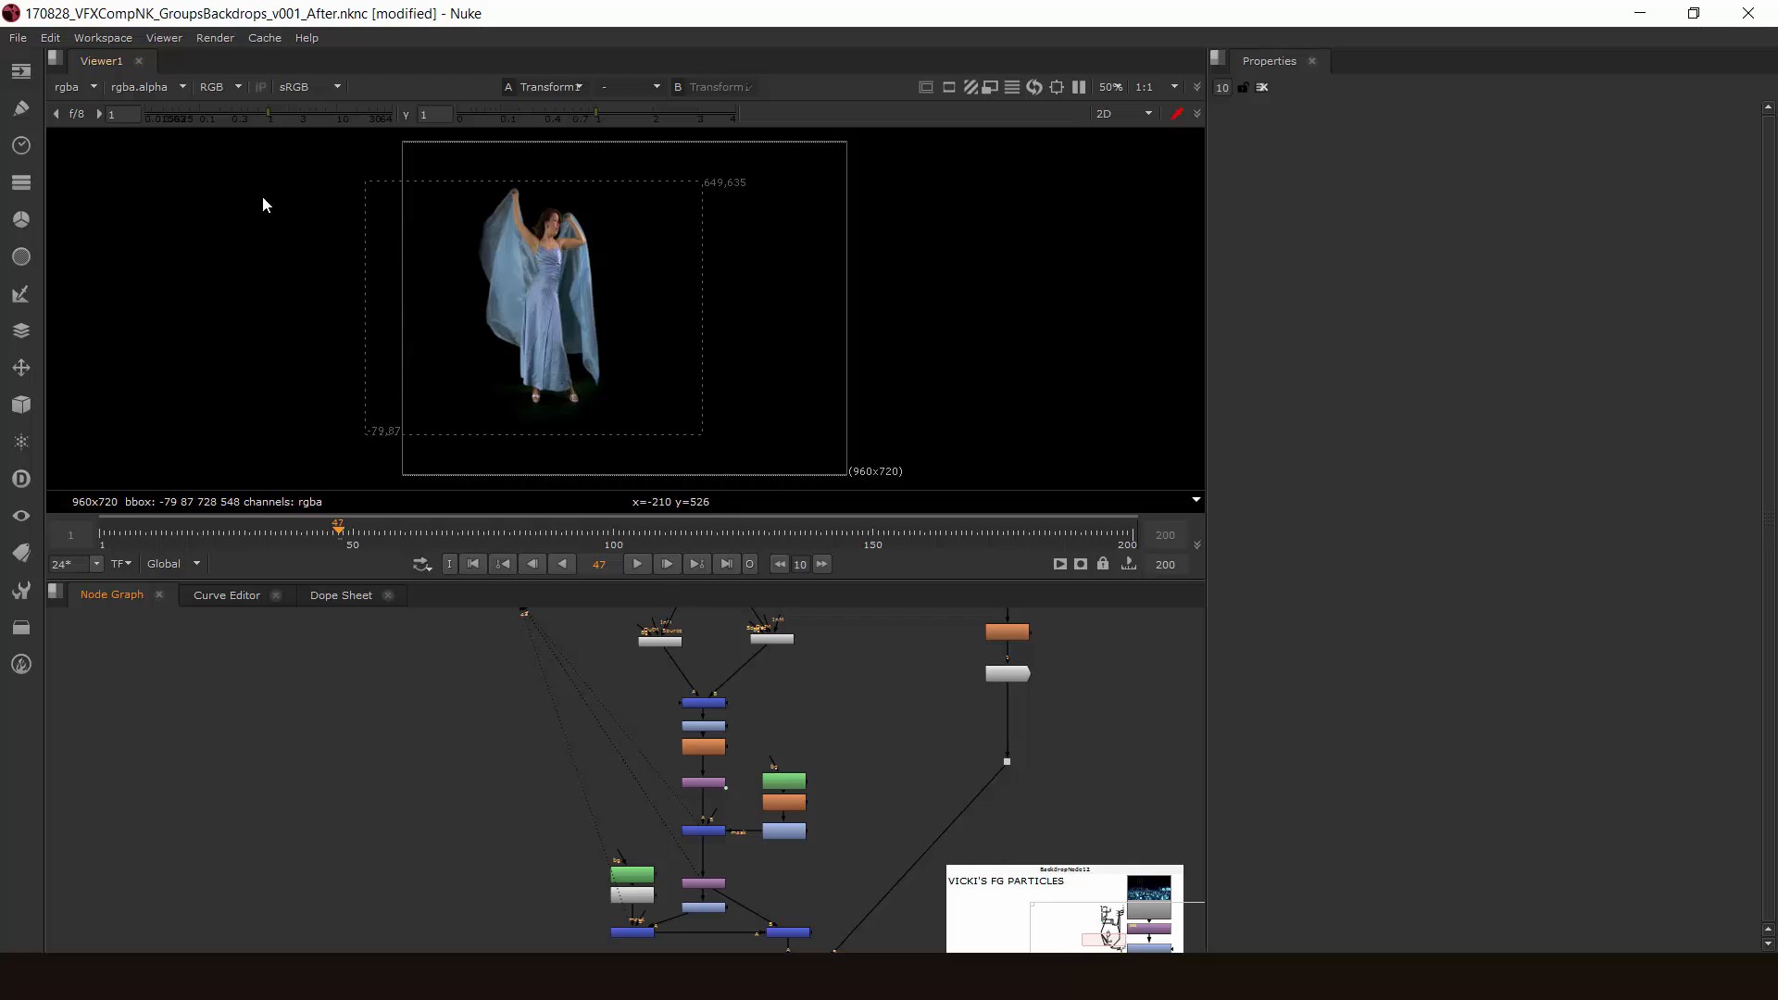
Step: View the list of Group commands available for nodes, without running any of them
click(50, 38)
mouse_move(215, 387)
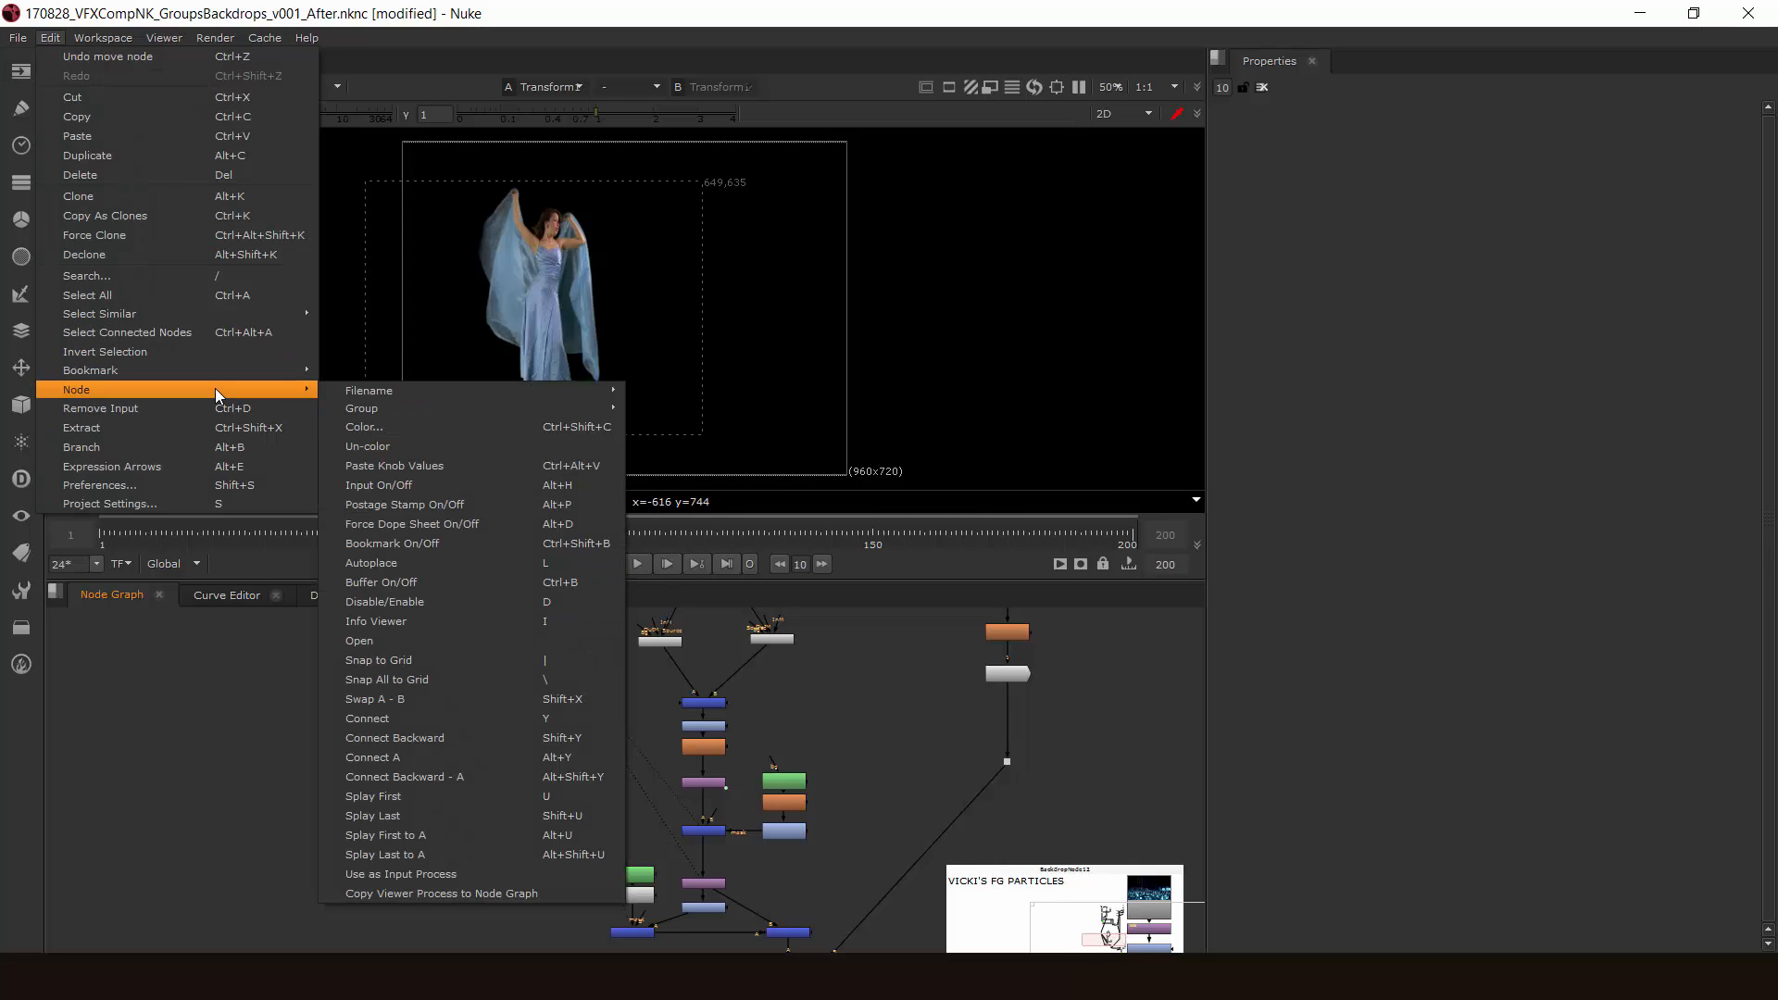
mouse_move(475, 408)
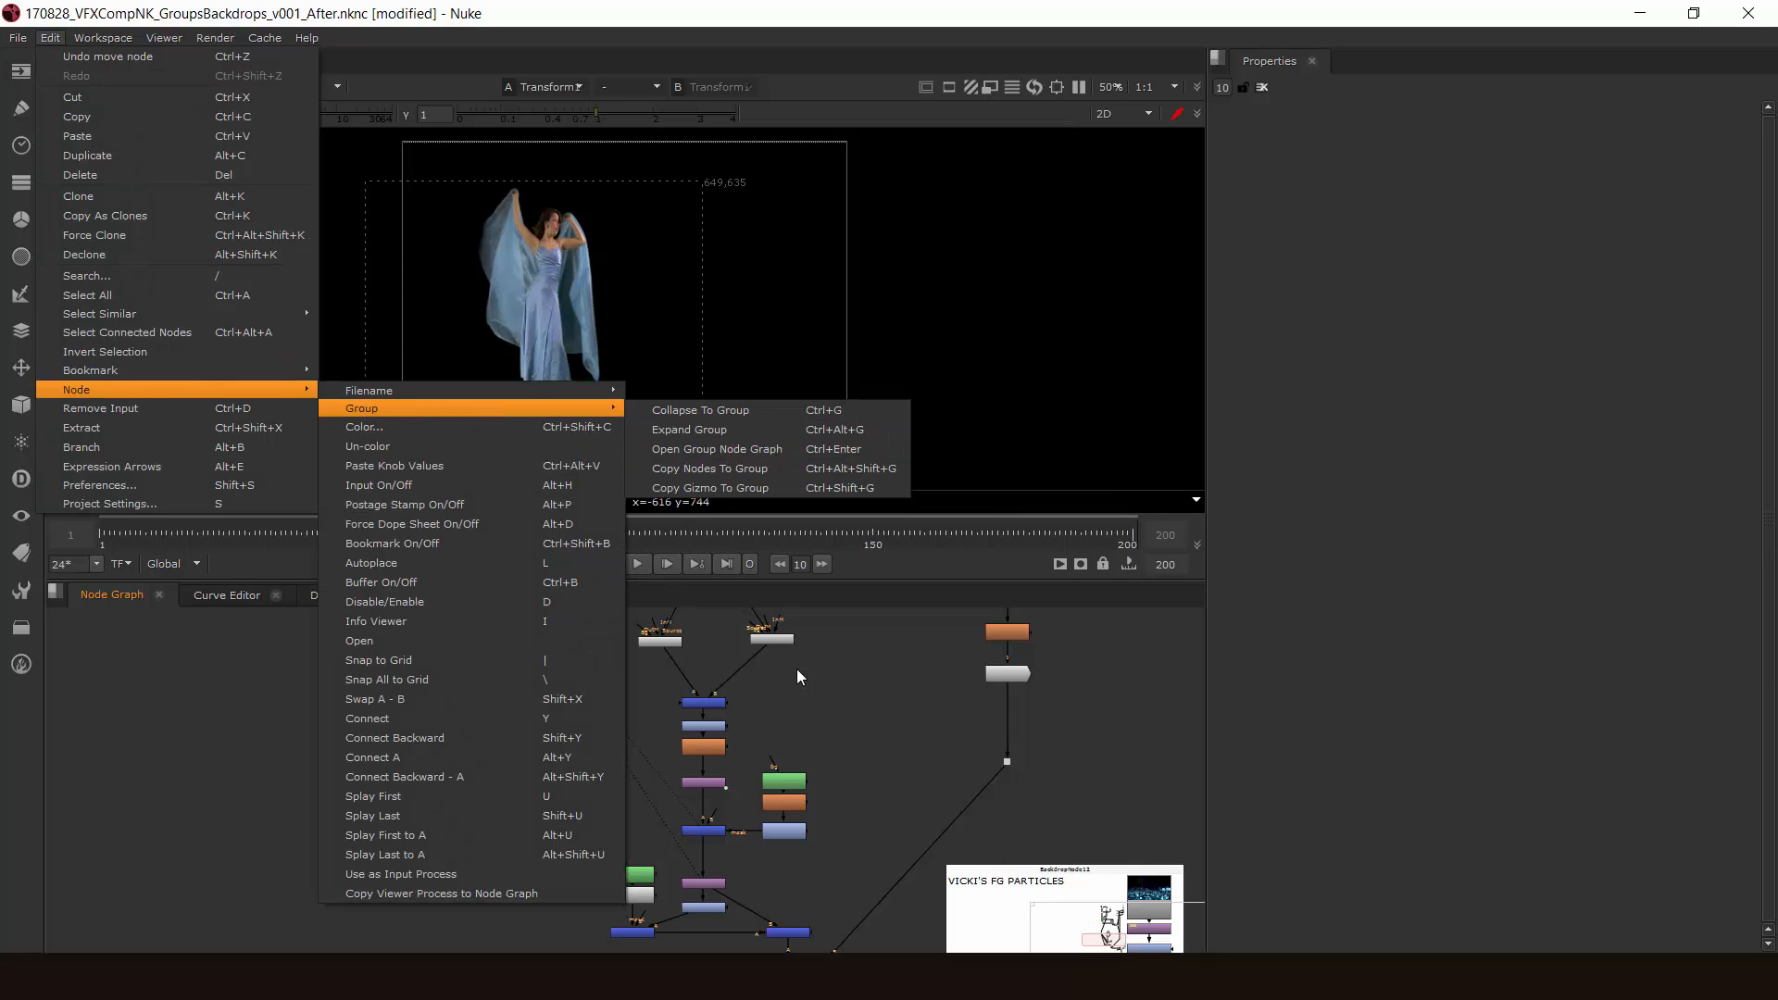
click(878, 722)
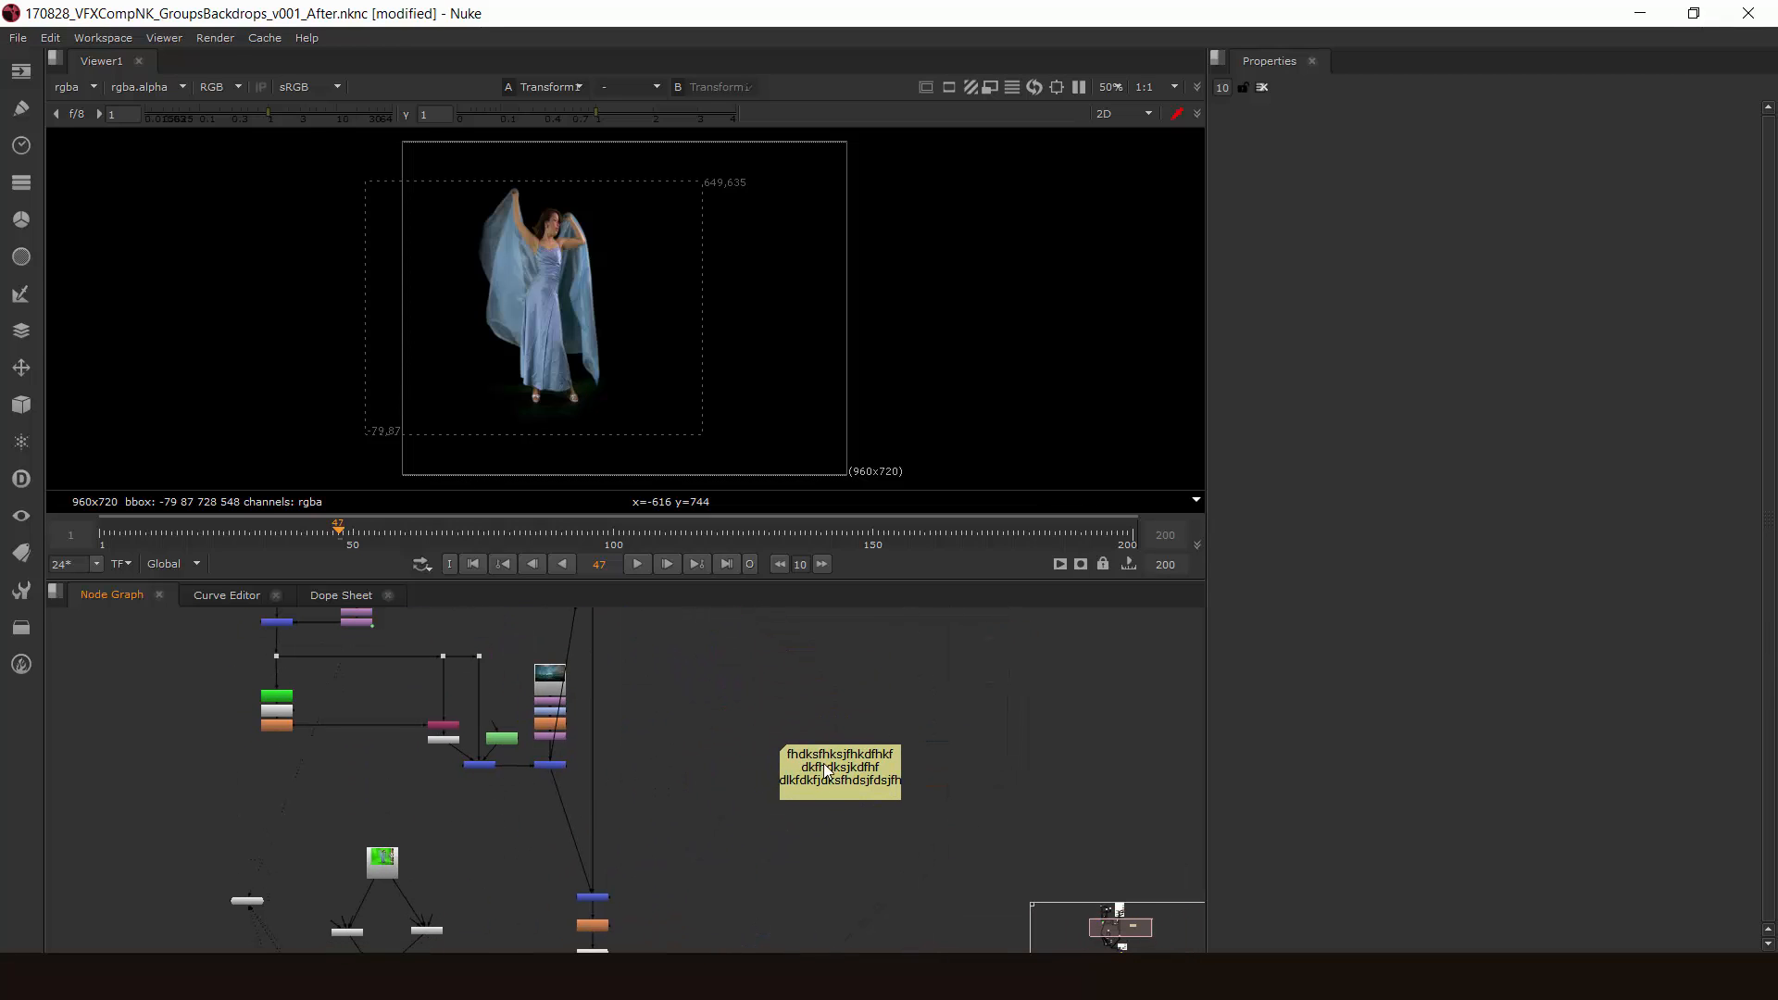
Step: Delete the remaining sticky note from the empty area beside the main node tree
drag(849, 742, 873, 754)
click(874, 754)
key(Delete)
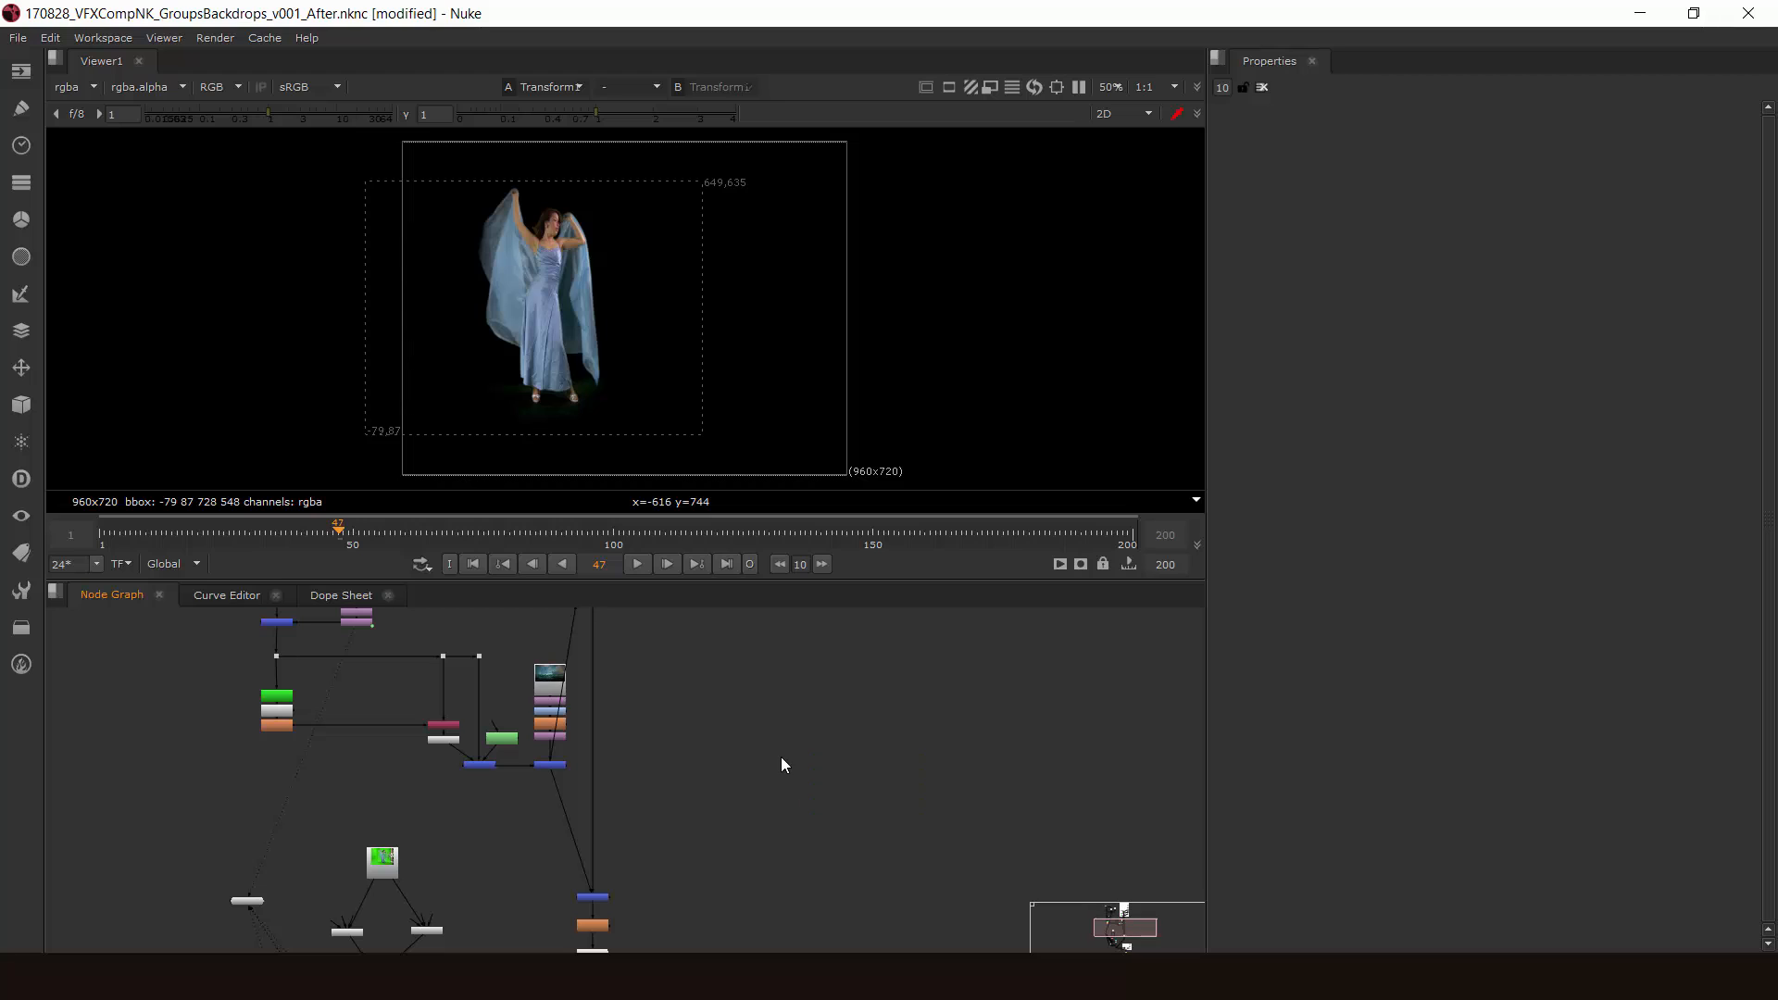
Step: Add a Backdrop node in the empty area beside the main node tree
key(Tab)
text(back)
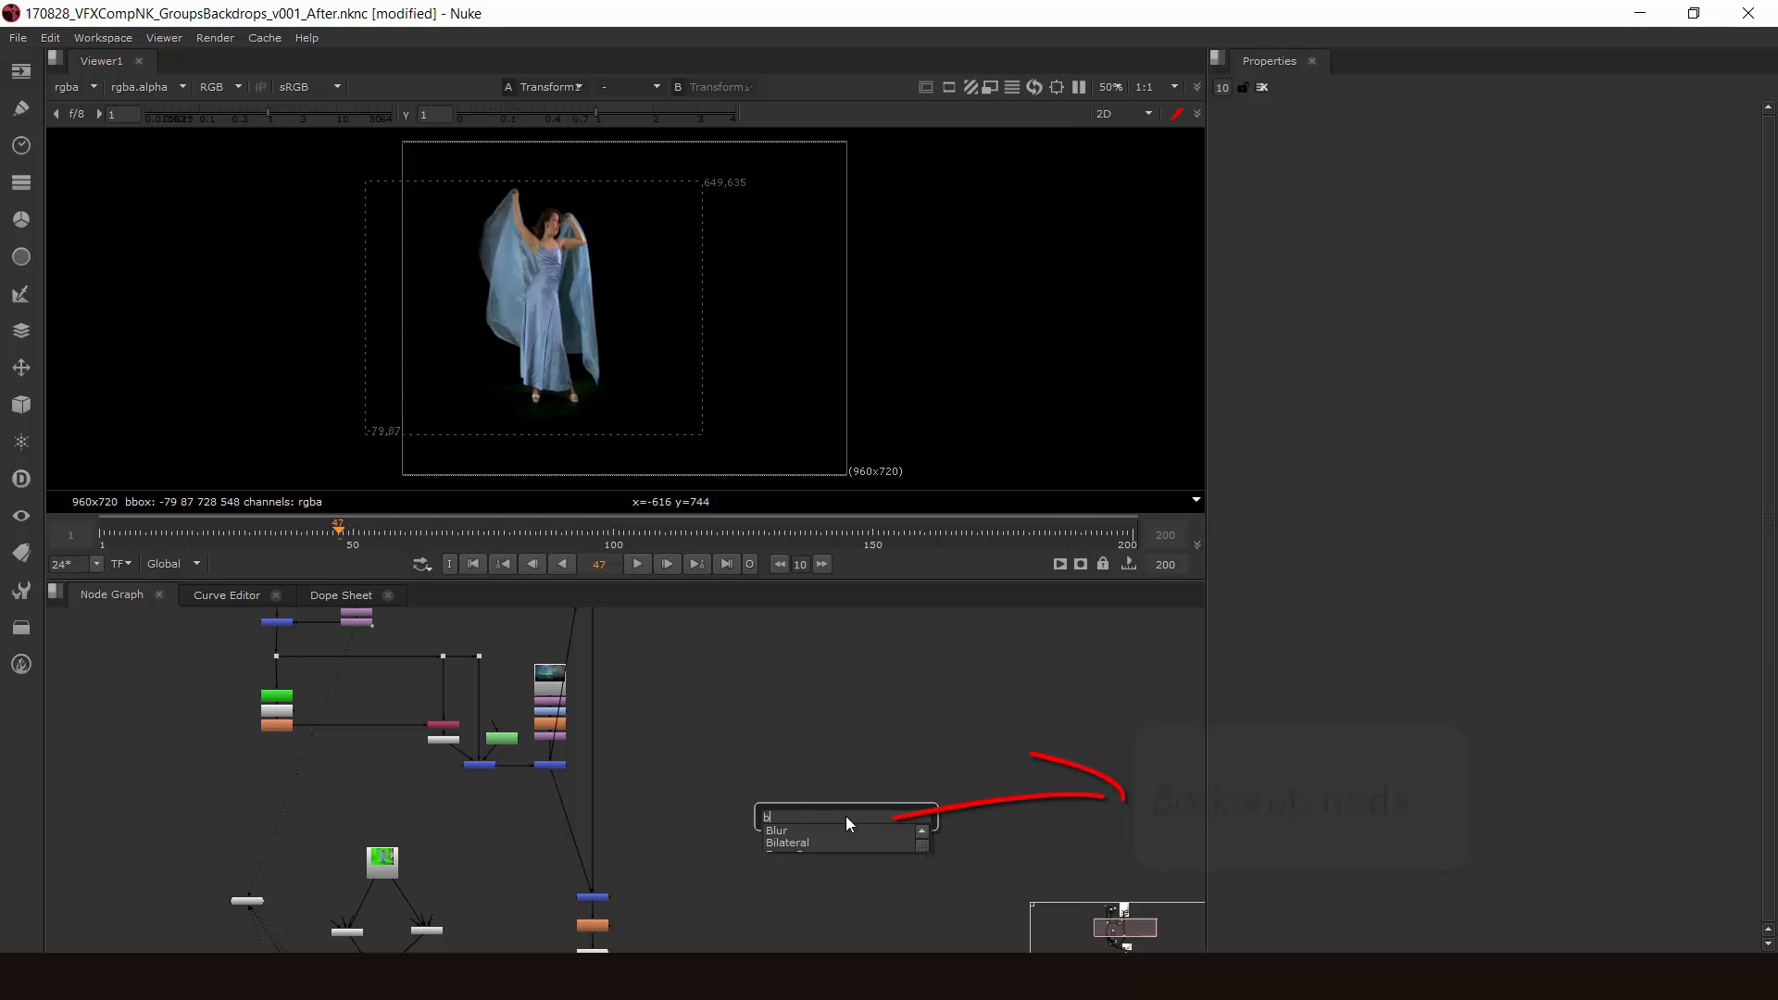
key(Return)
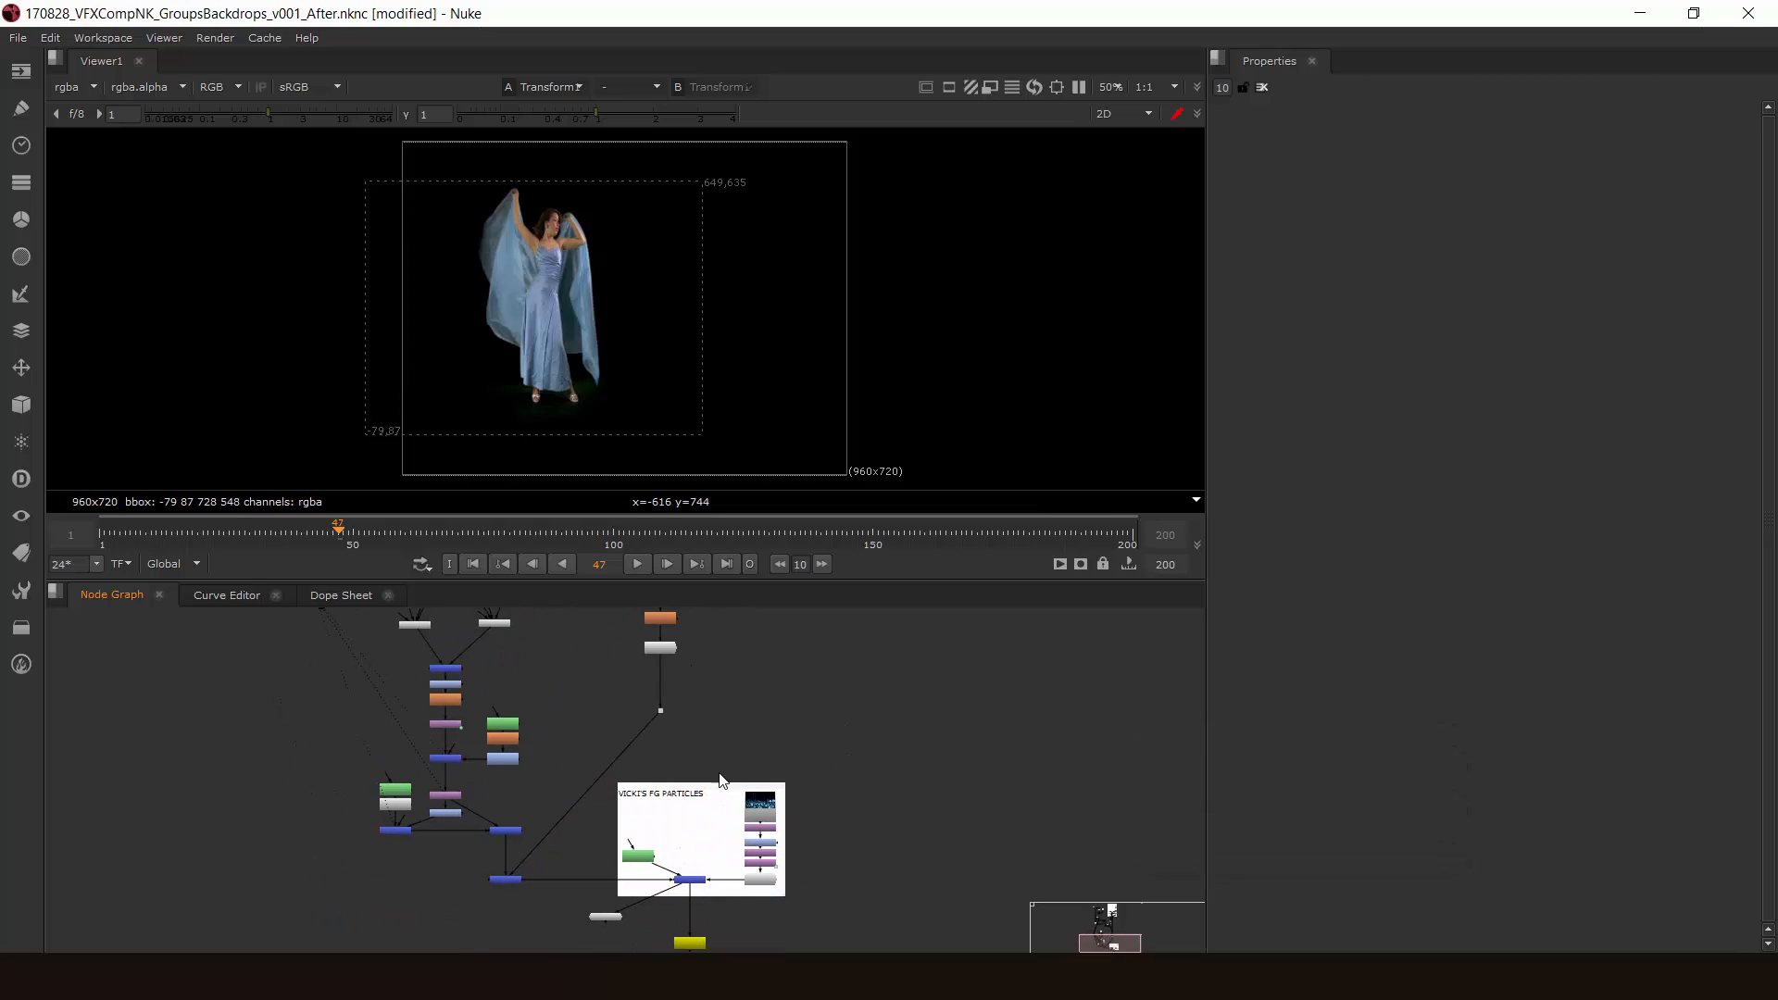
Step: Select the two empty backdrops BackdropNode1 and BackdropNode2 together and delete them
scroll(720, 774, up, 2)
middle_drag(796, 680, 682, 786)
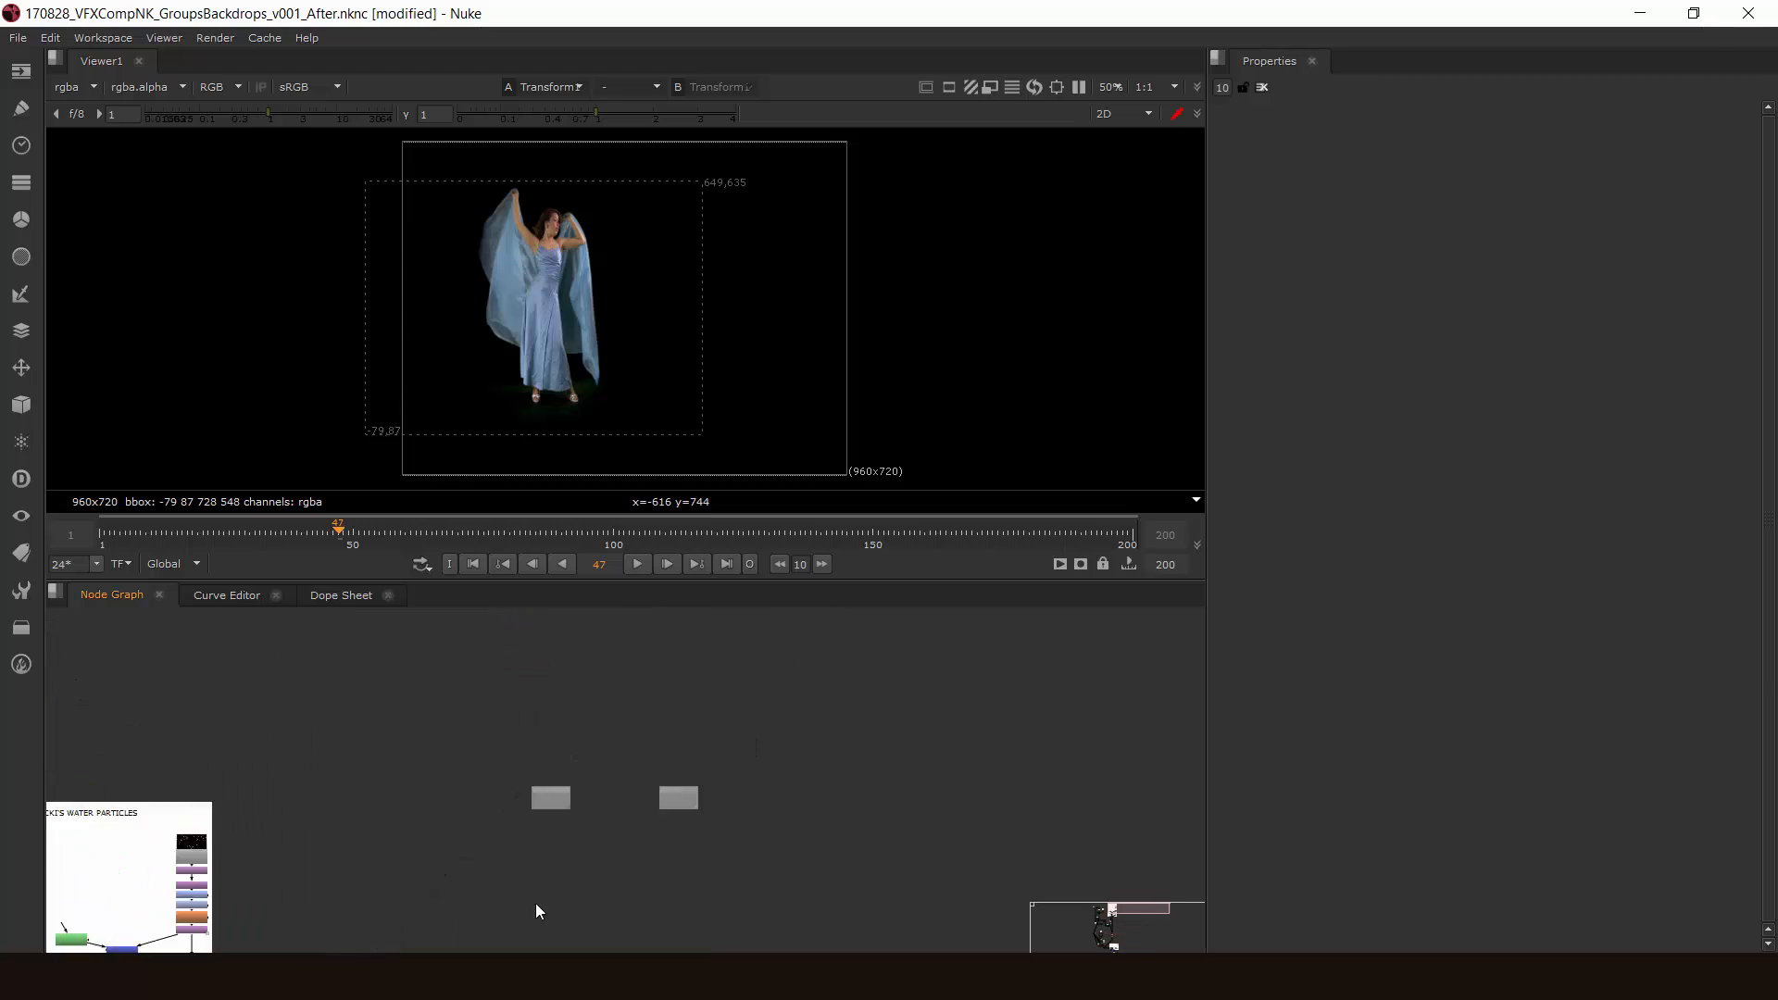
drag(545, 778, 691, 779)
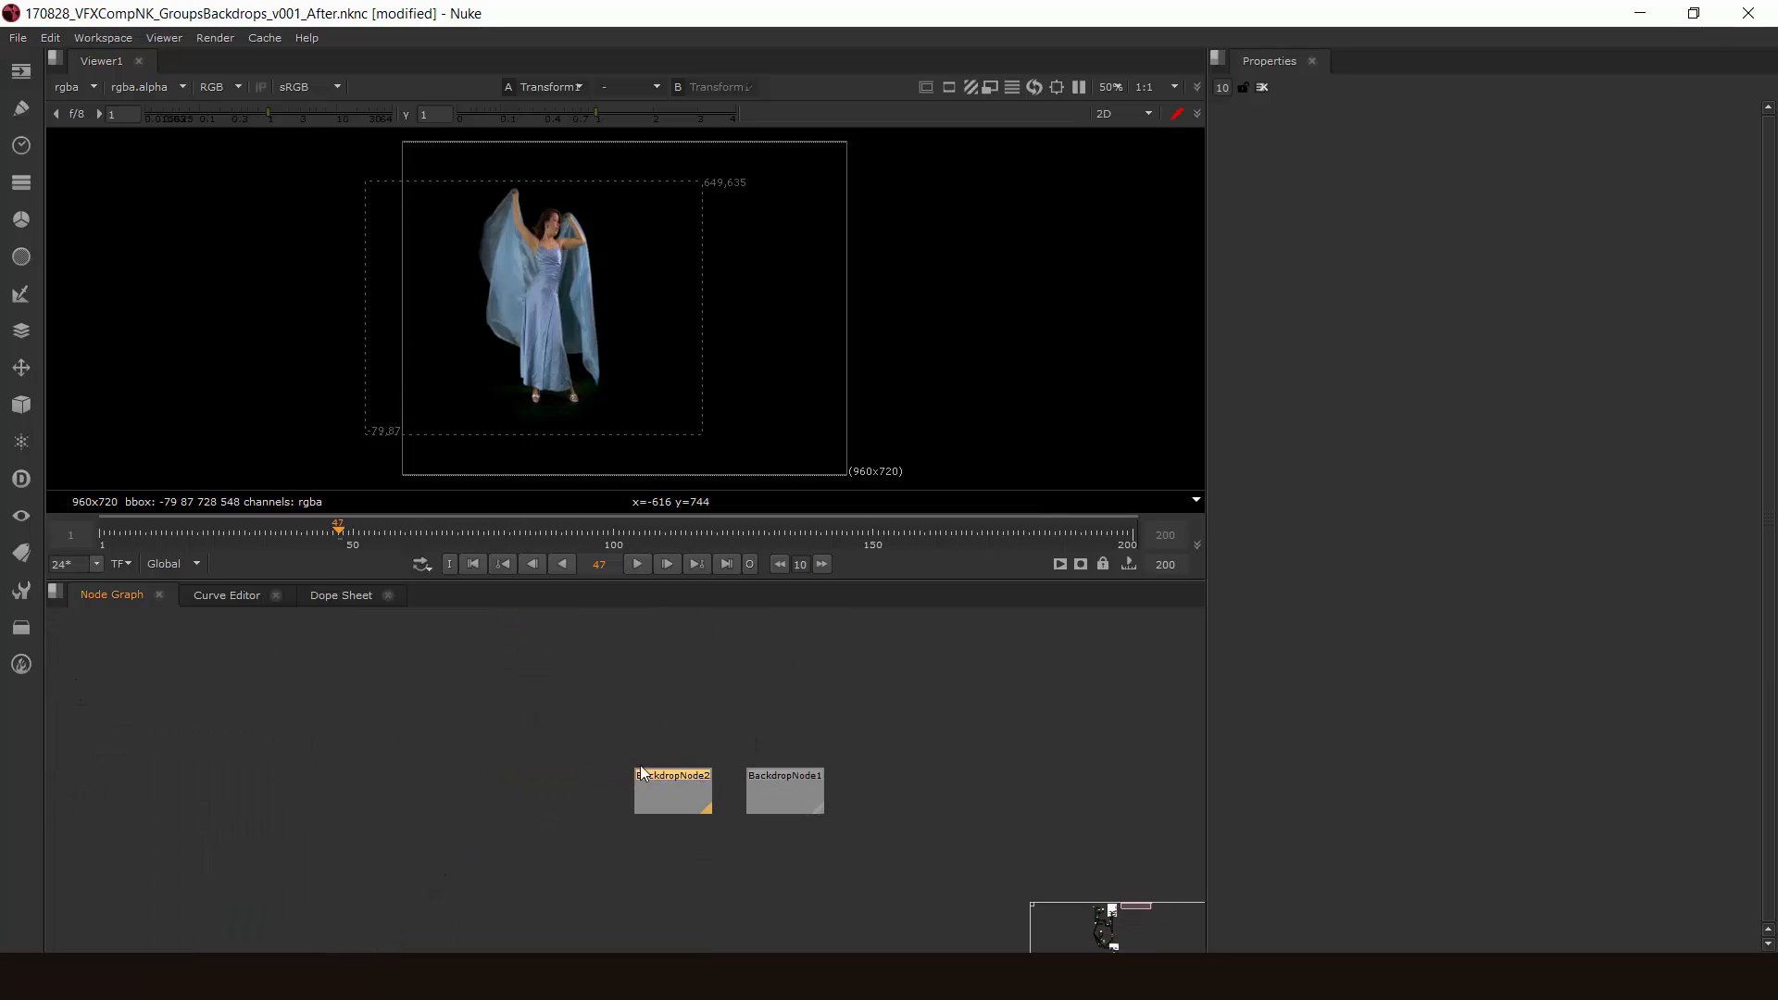
drag(608, 736, 546, 834)
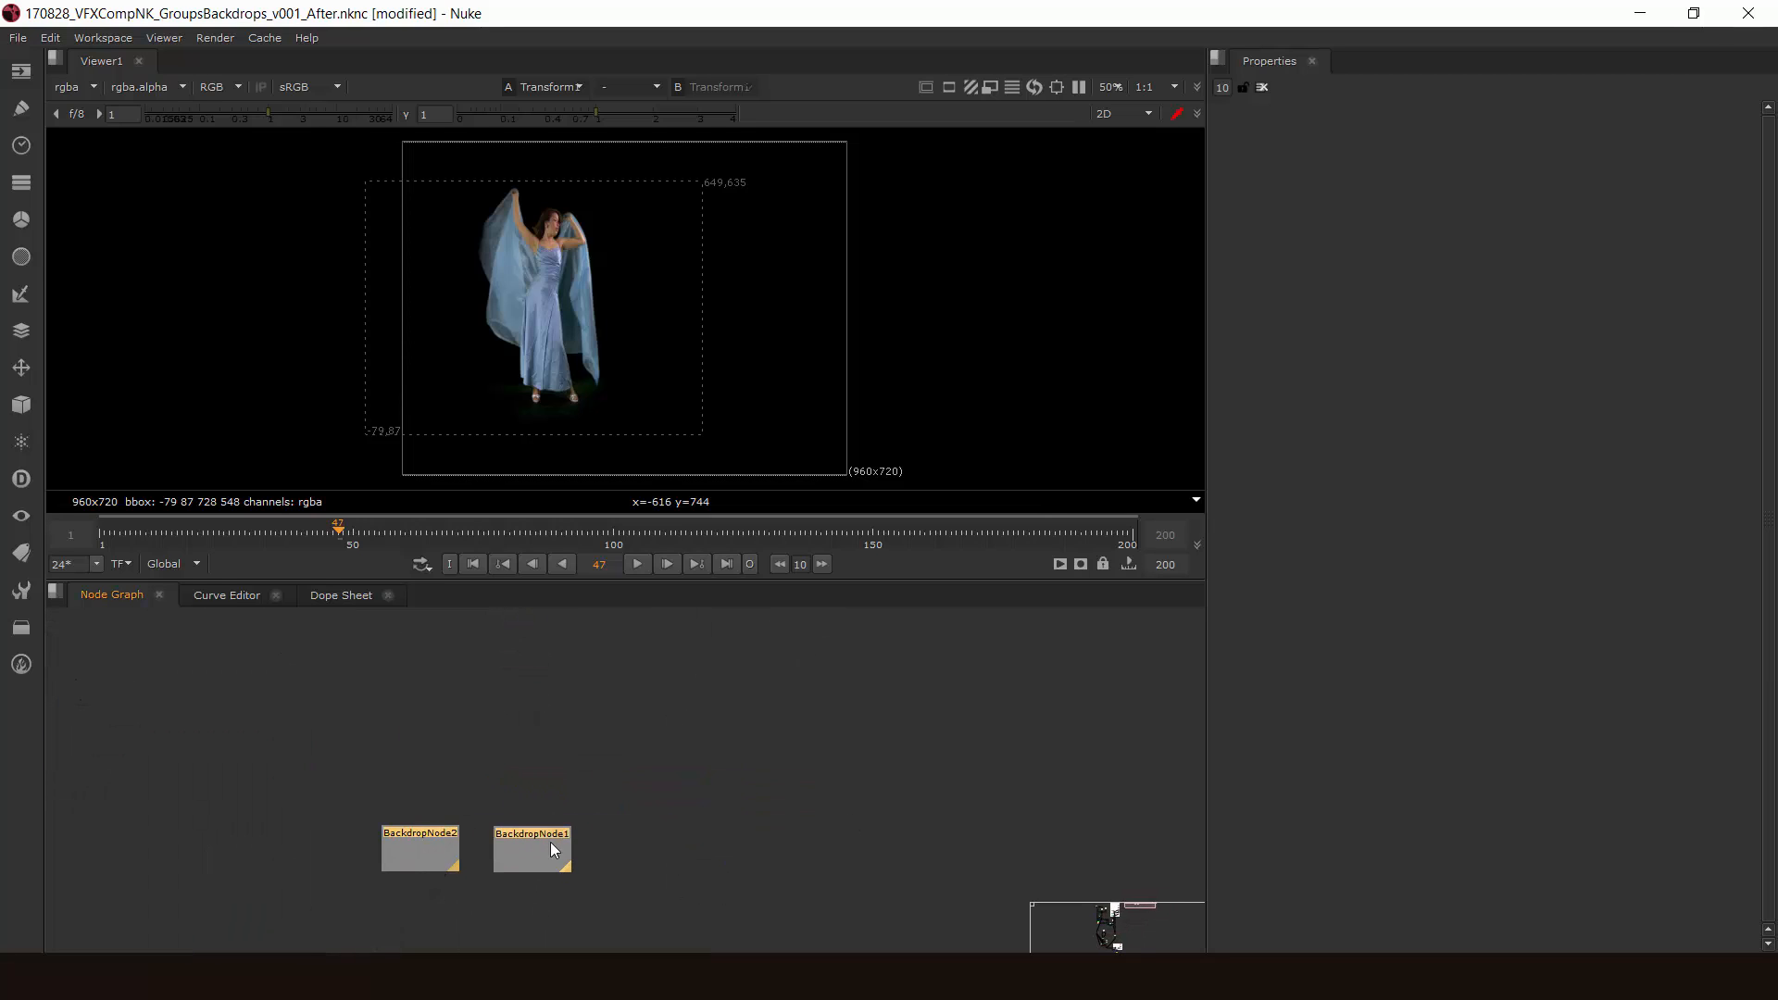
key(Delete)
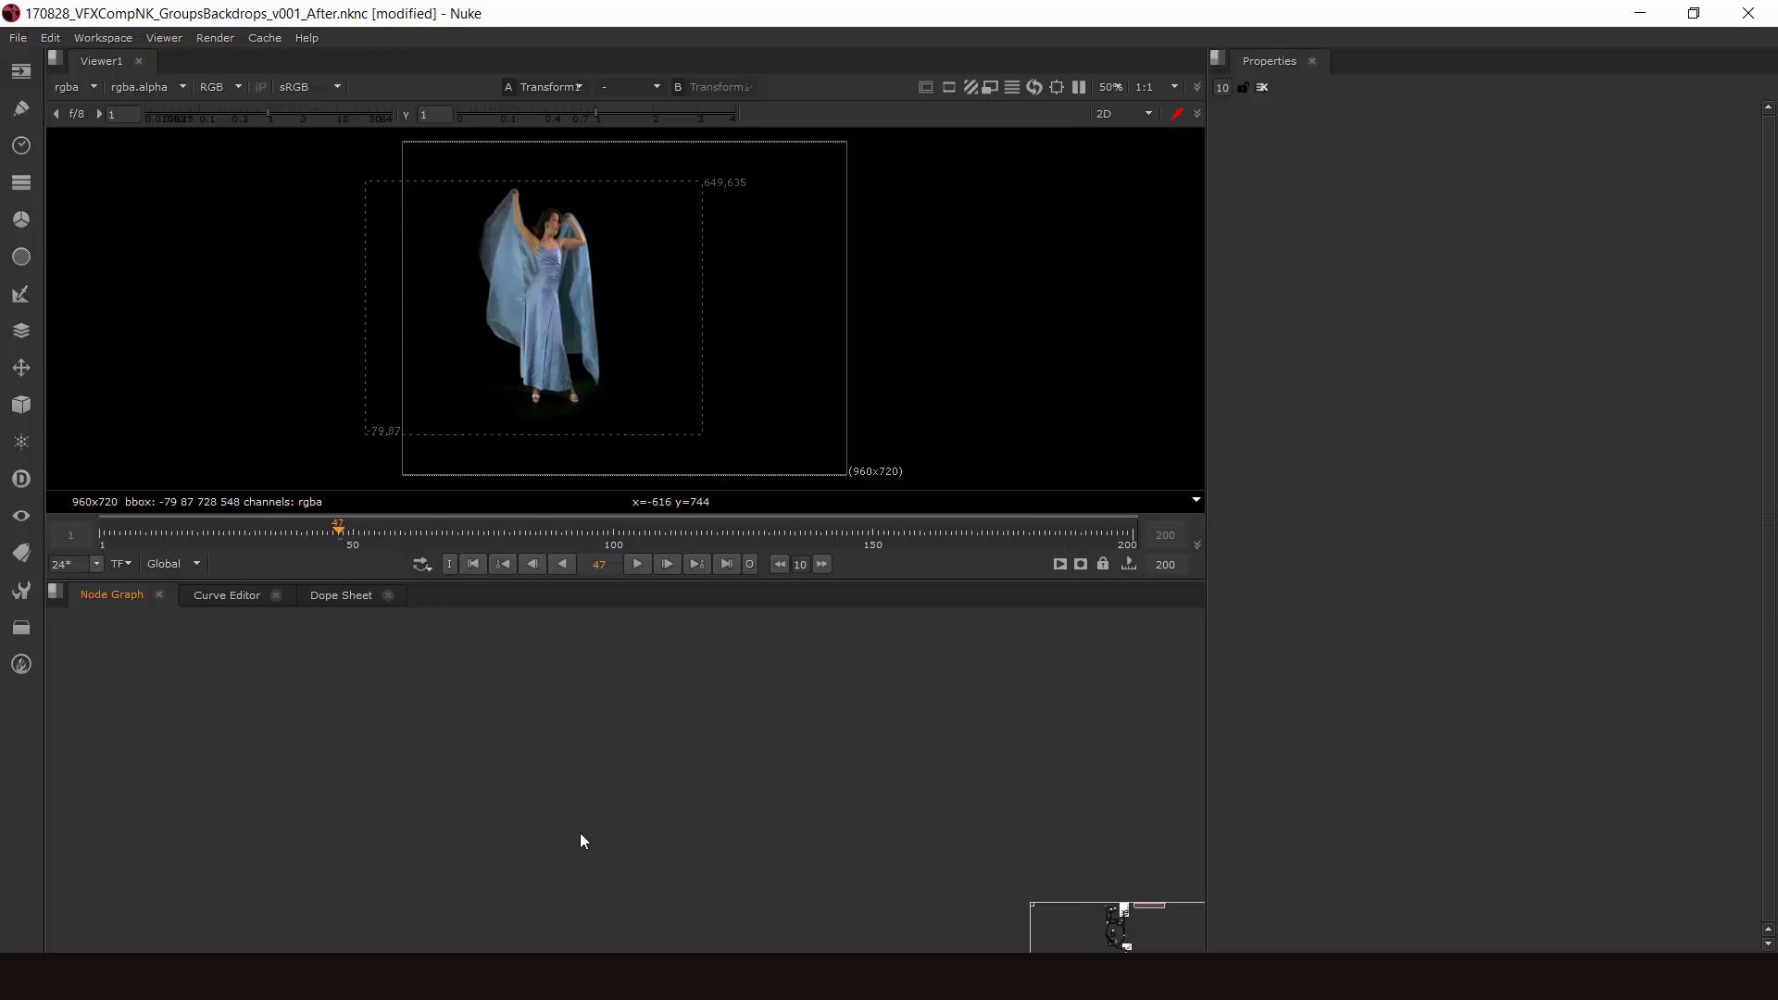
Step: Examine the layout of the whole node graph, including the existing backdrops and the expanded greenscreen keying branch
middle_drag(398, 840, 902, 722)
key(f)
middle_drag(767, 732, 871, 727)
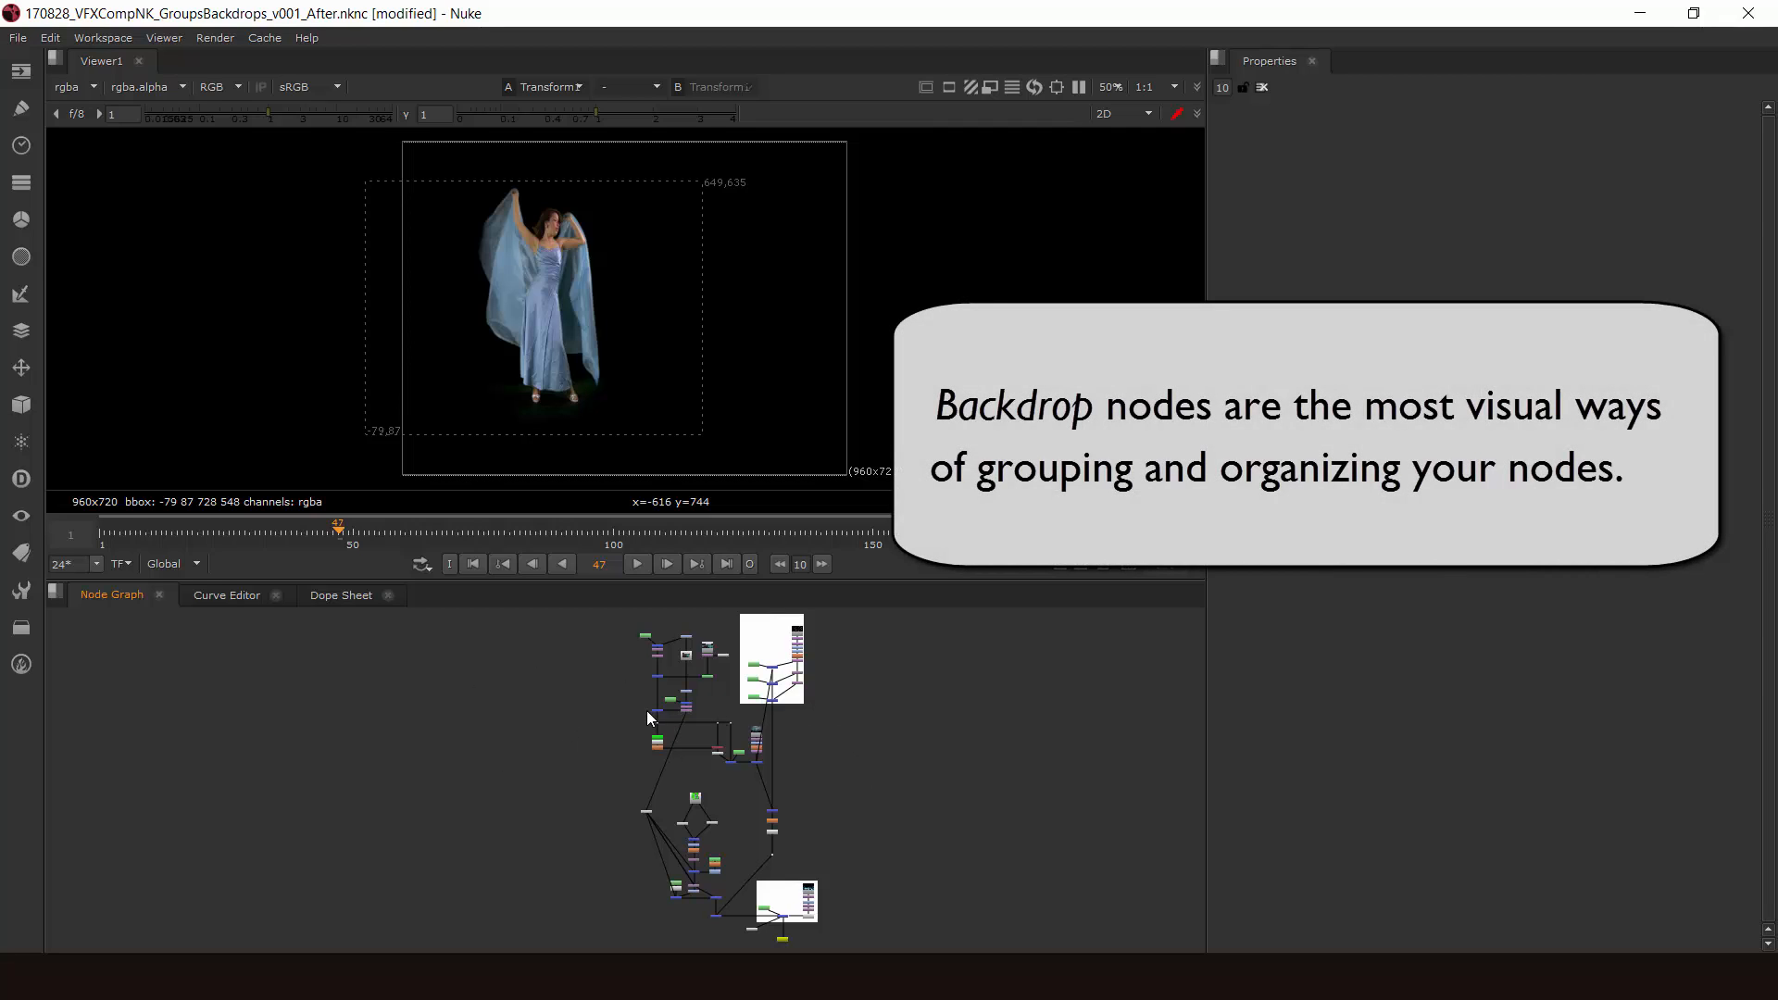
scroll(702, 786, up, 4)
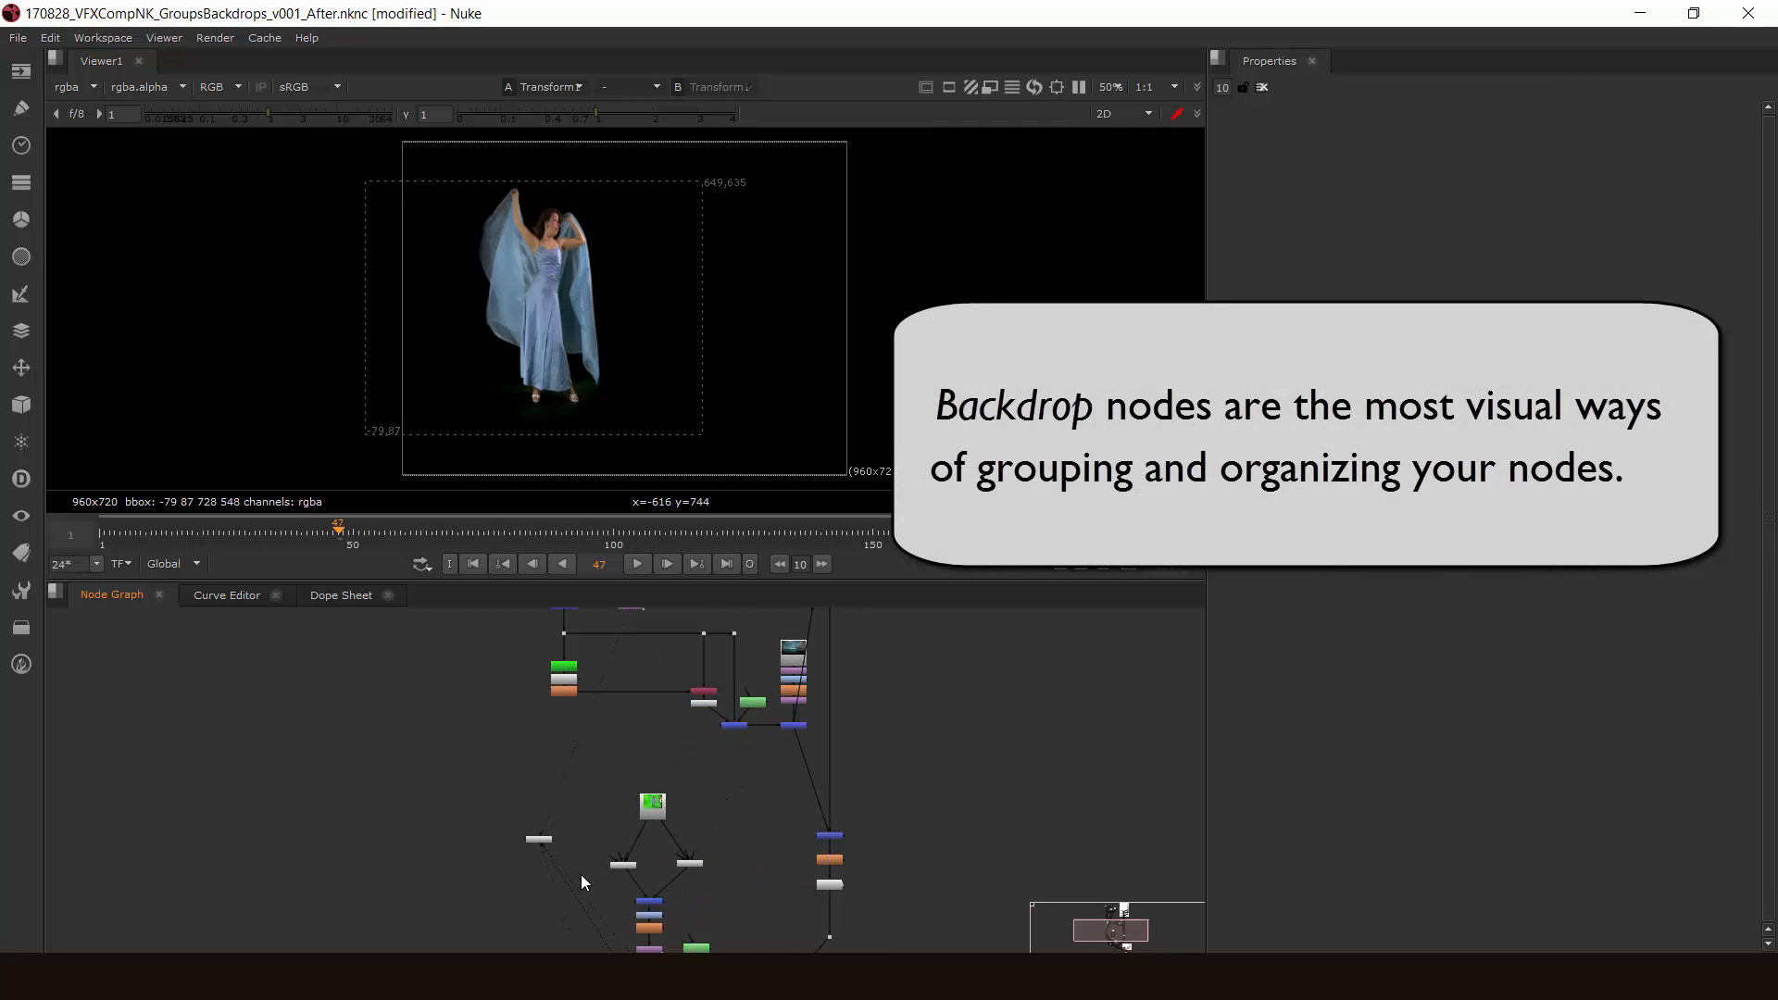
scroll(578, 830, up, 4)
scroll(580, 828, down, 3)
middle_drag(1155, 776, 816, 769)
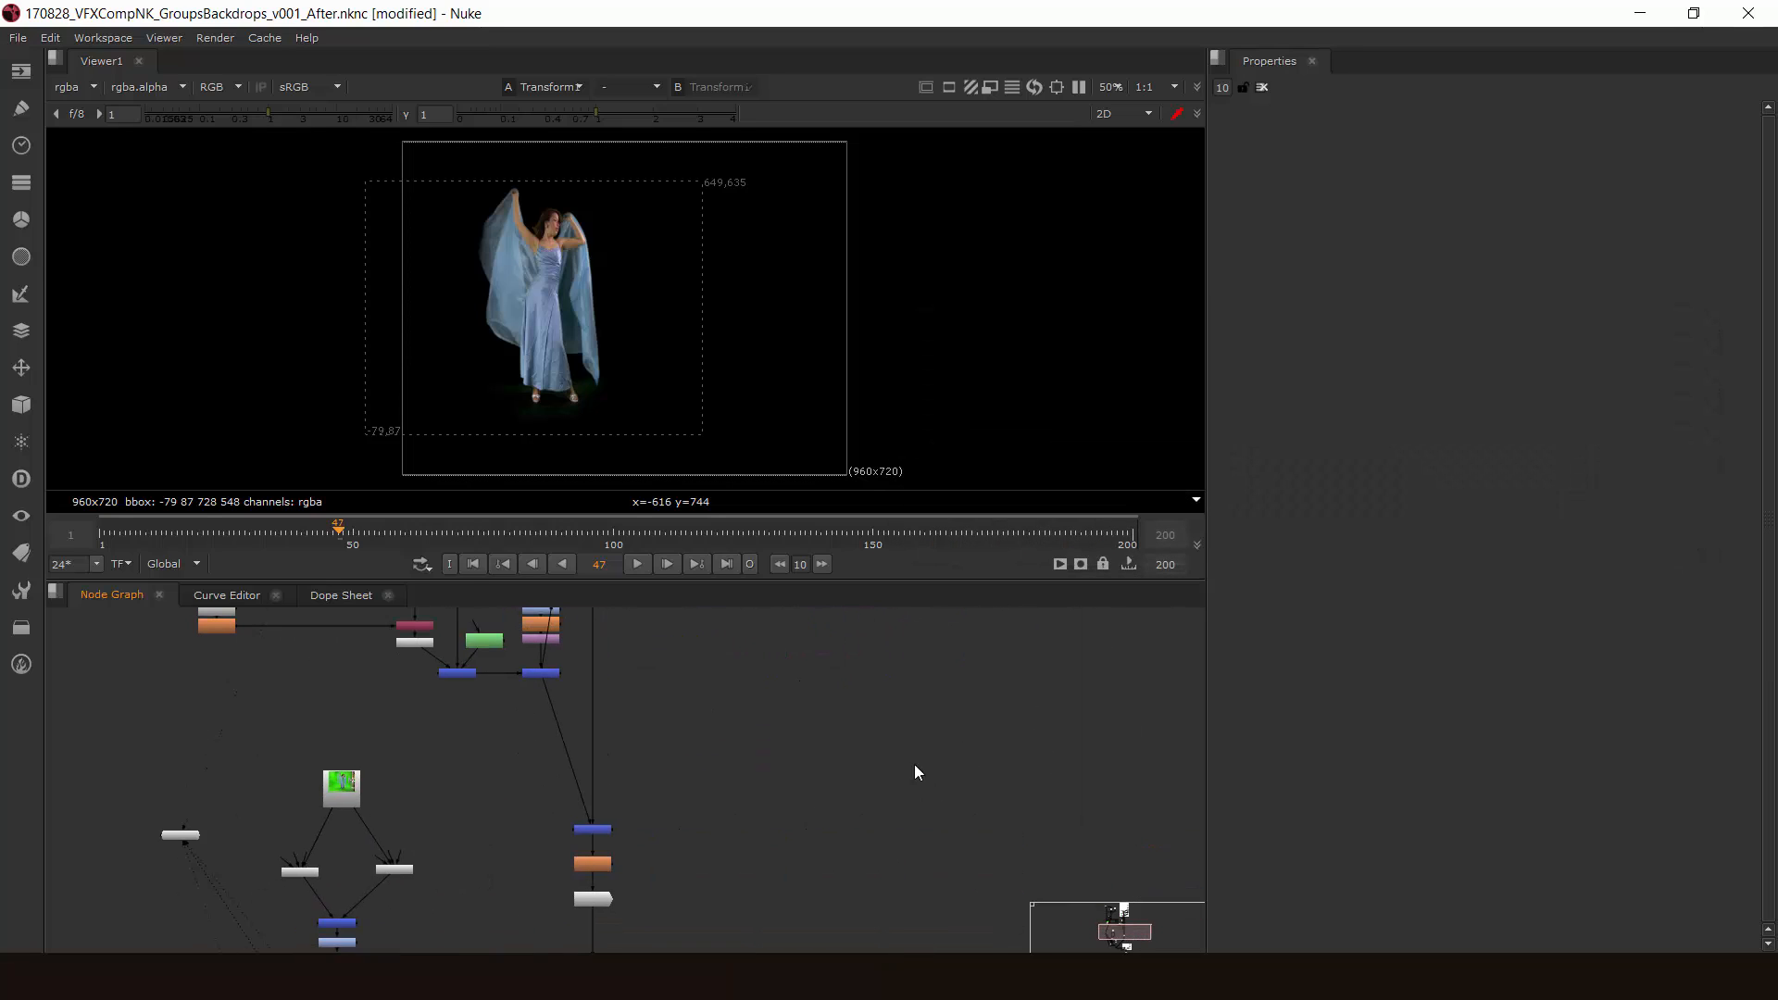
middle_drag(626, 775, 842, 798)
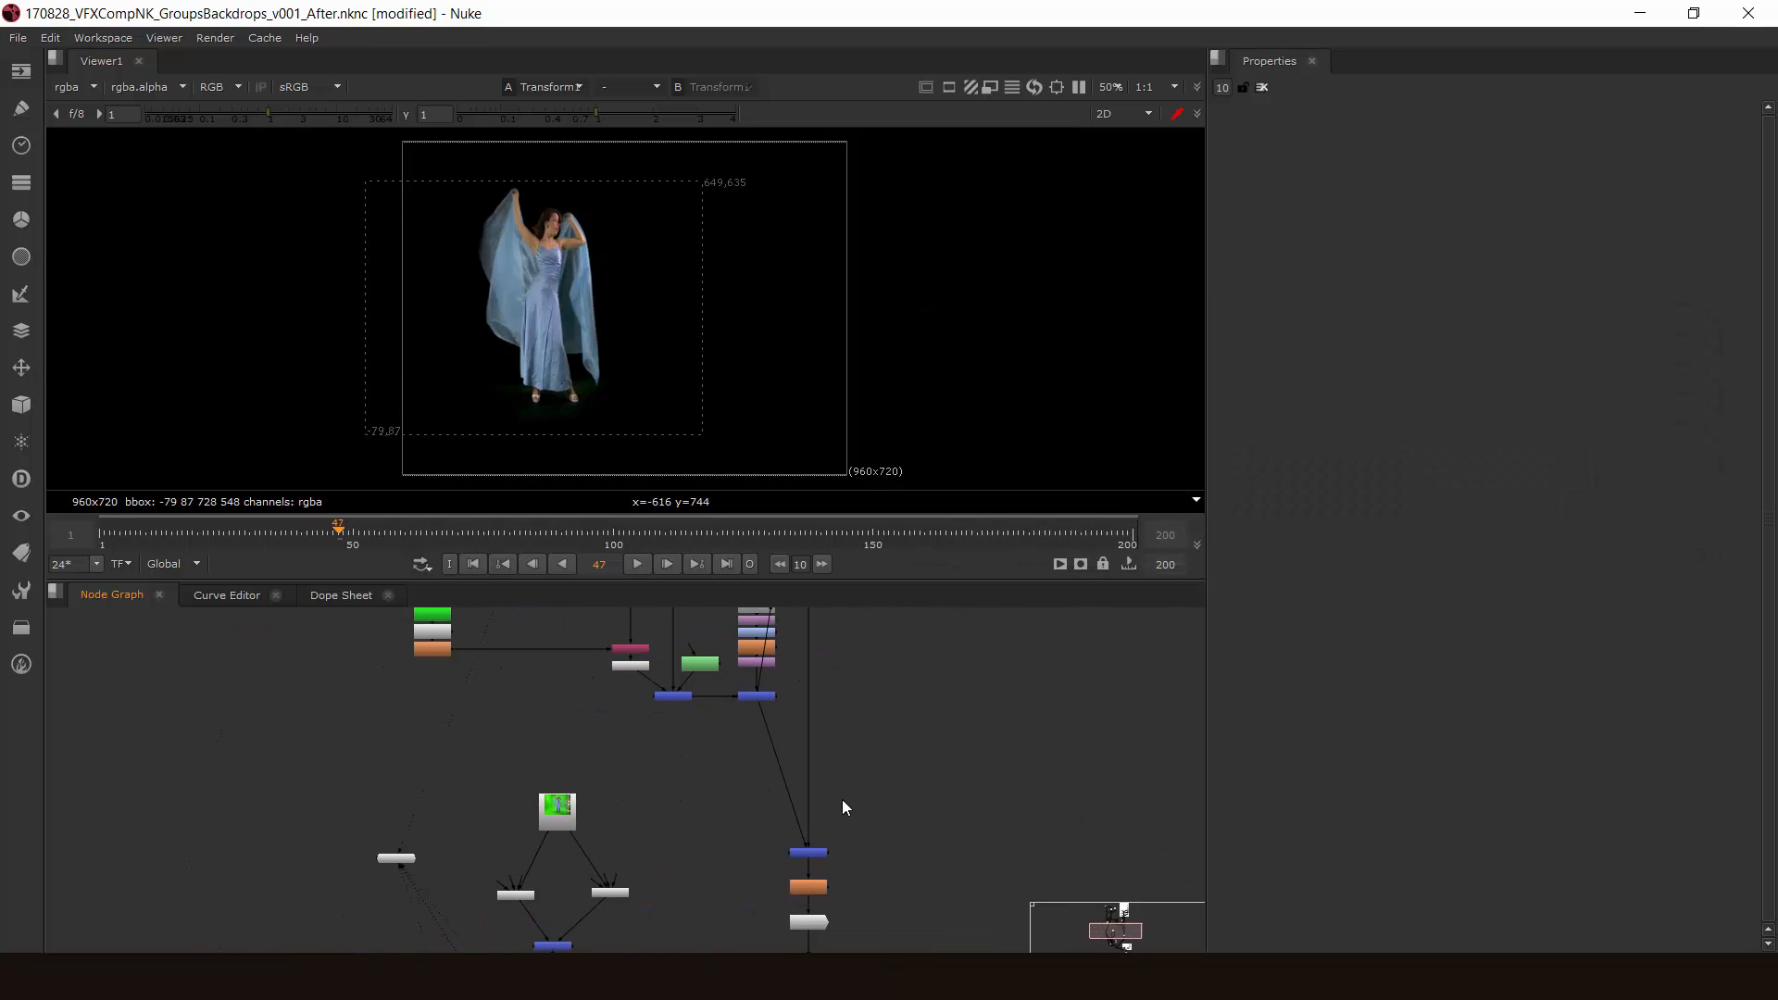
Step: Open the properties of the white water particles backdrop in the upper part of the node graph
middle_drag(943, 735, 877, 893)
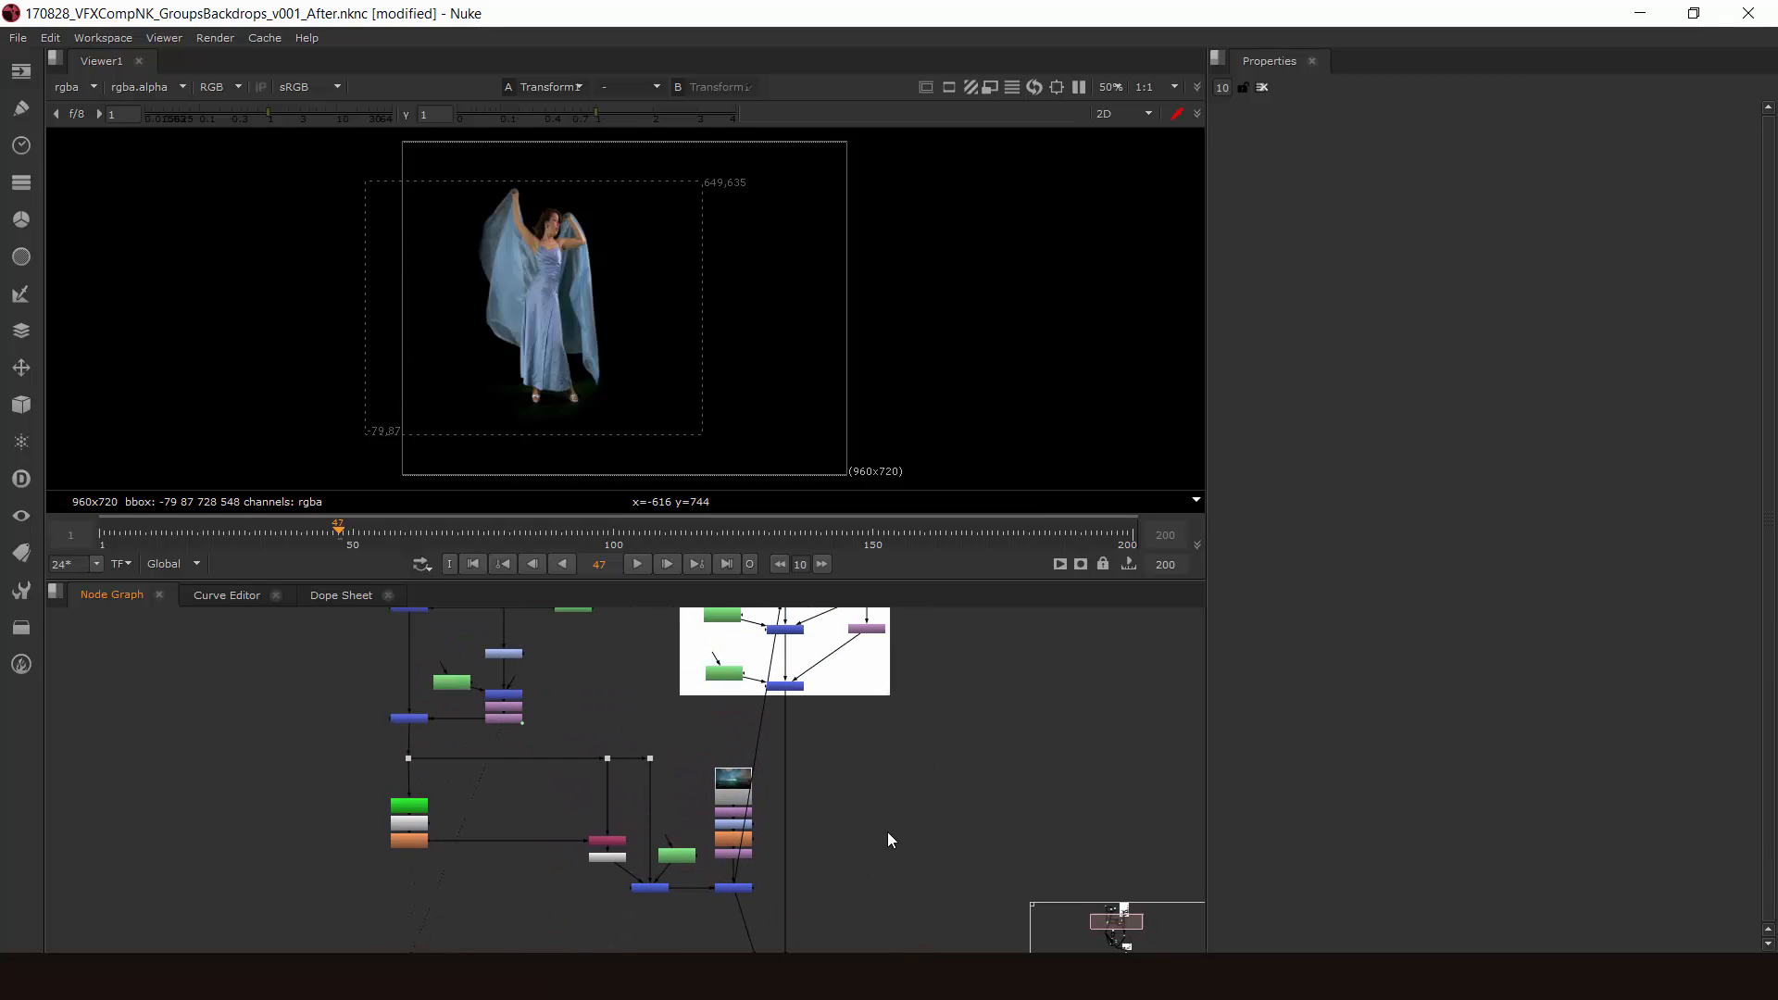
middle_drag(915, 810, 929, 804)
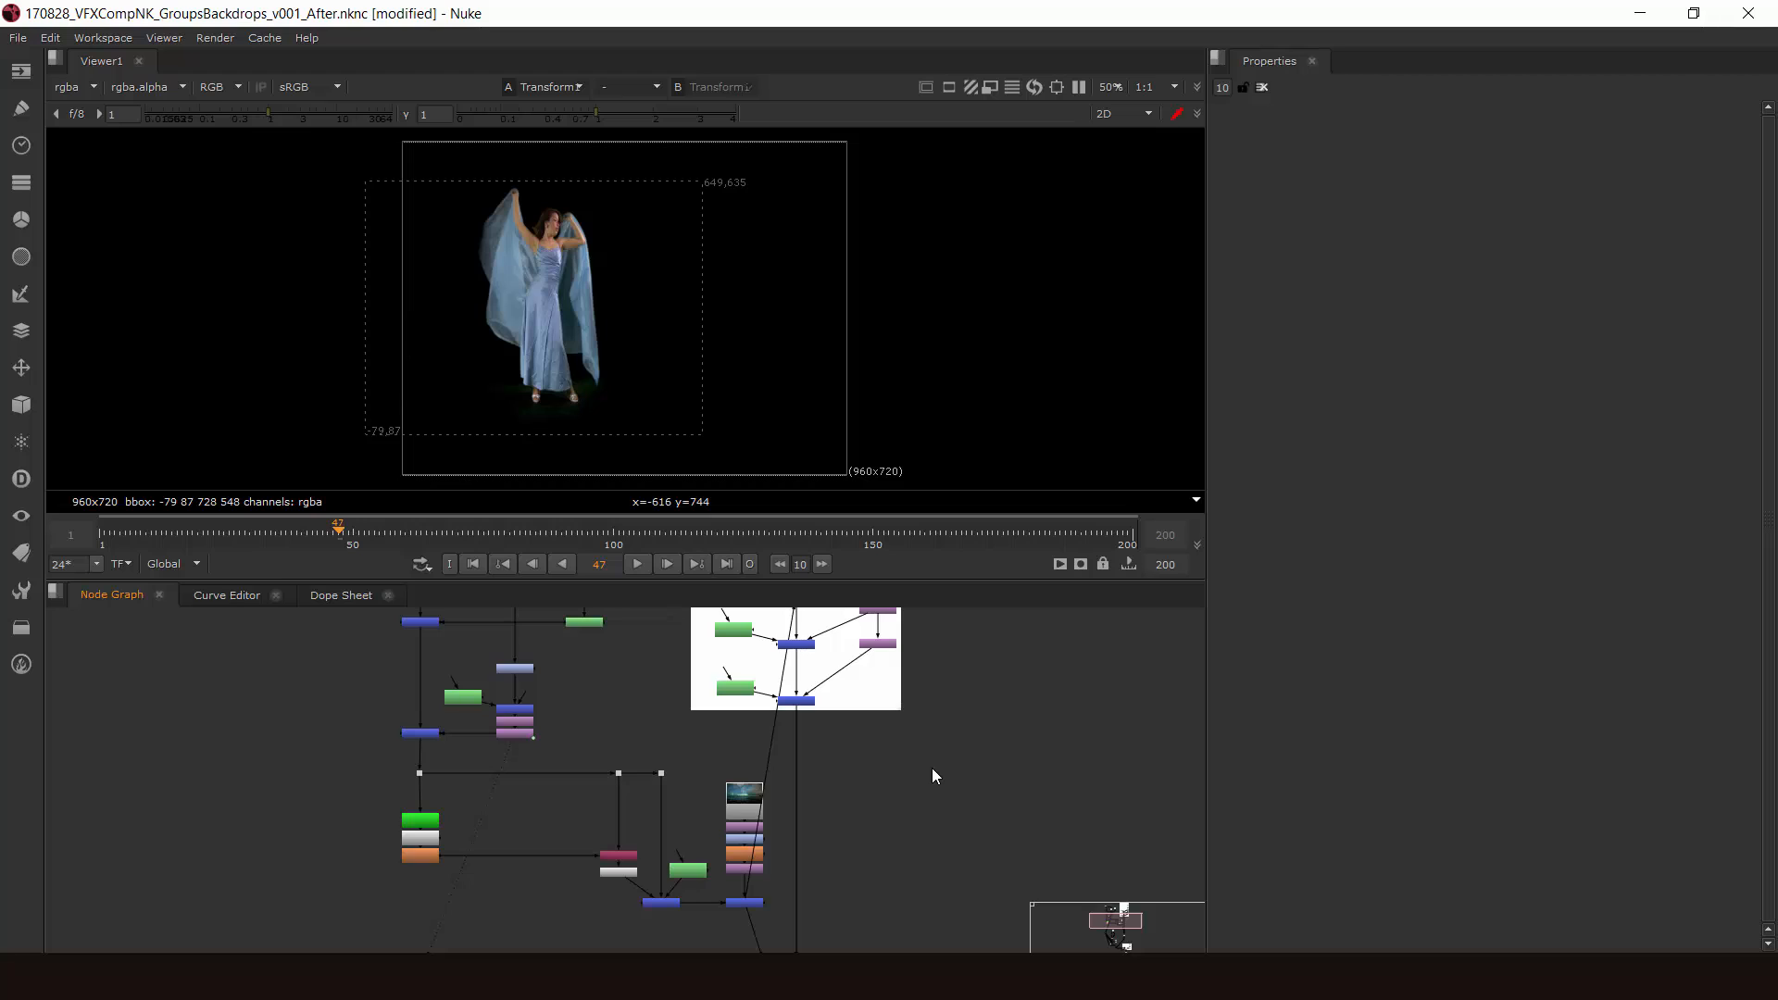
middle_drag(912, 805, 915, 926)
middle_drag(868, 697, 826, 818)
double_click(741, 665)
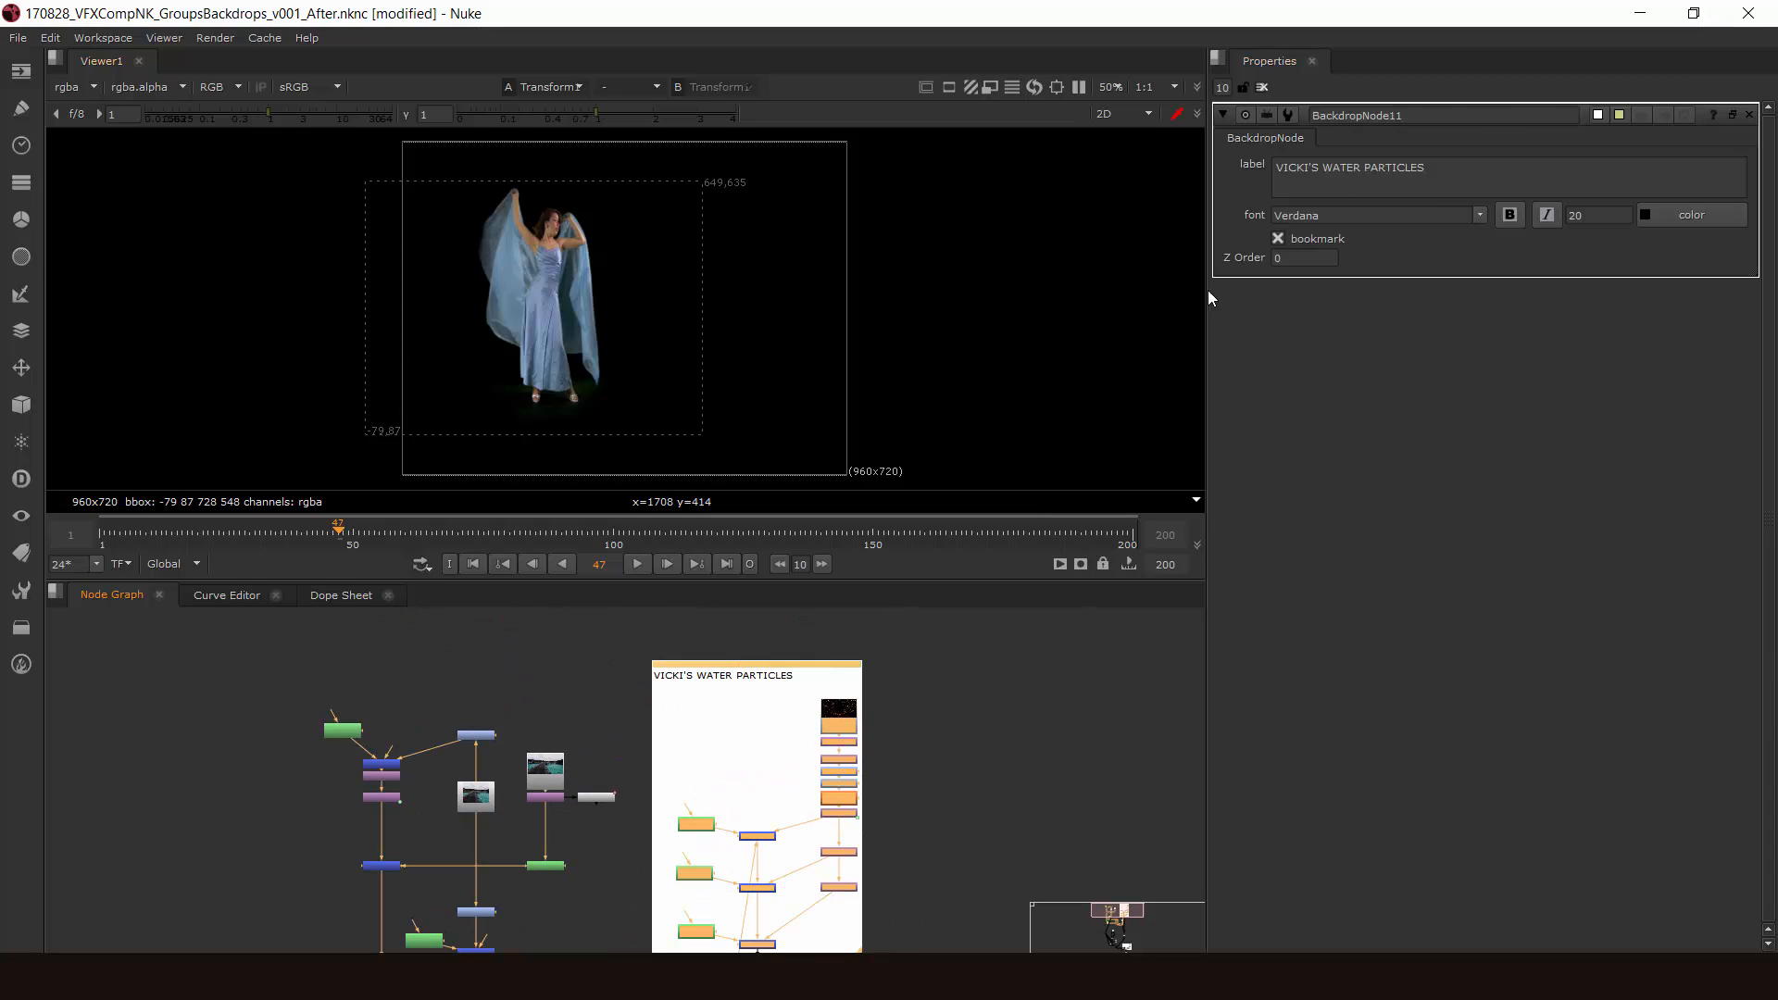
click(1463, 174)
Step: Show the output of Merge7, at the end of the background plate branch, in the viewer
middle_drag(950, 822, 1126, 700)
mouse_move(687, 799)
middle_down()
mouse_move(657, 891)
mouse_move(684, 663)
middle_up()
scroll(687, 877, up, 1)
mouse_move(722, 881)
middle_down()
mouse_move(713, 845)
mouse_move(655, 789)
mouse_move(634, 811)
middle_up()
click(685, 823)
key(1)
middle_drag(775, 746, 891, 795)
click(453, 719)
key(1)
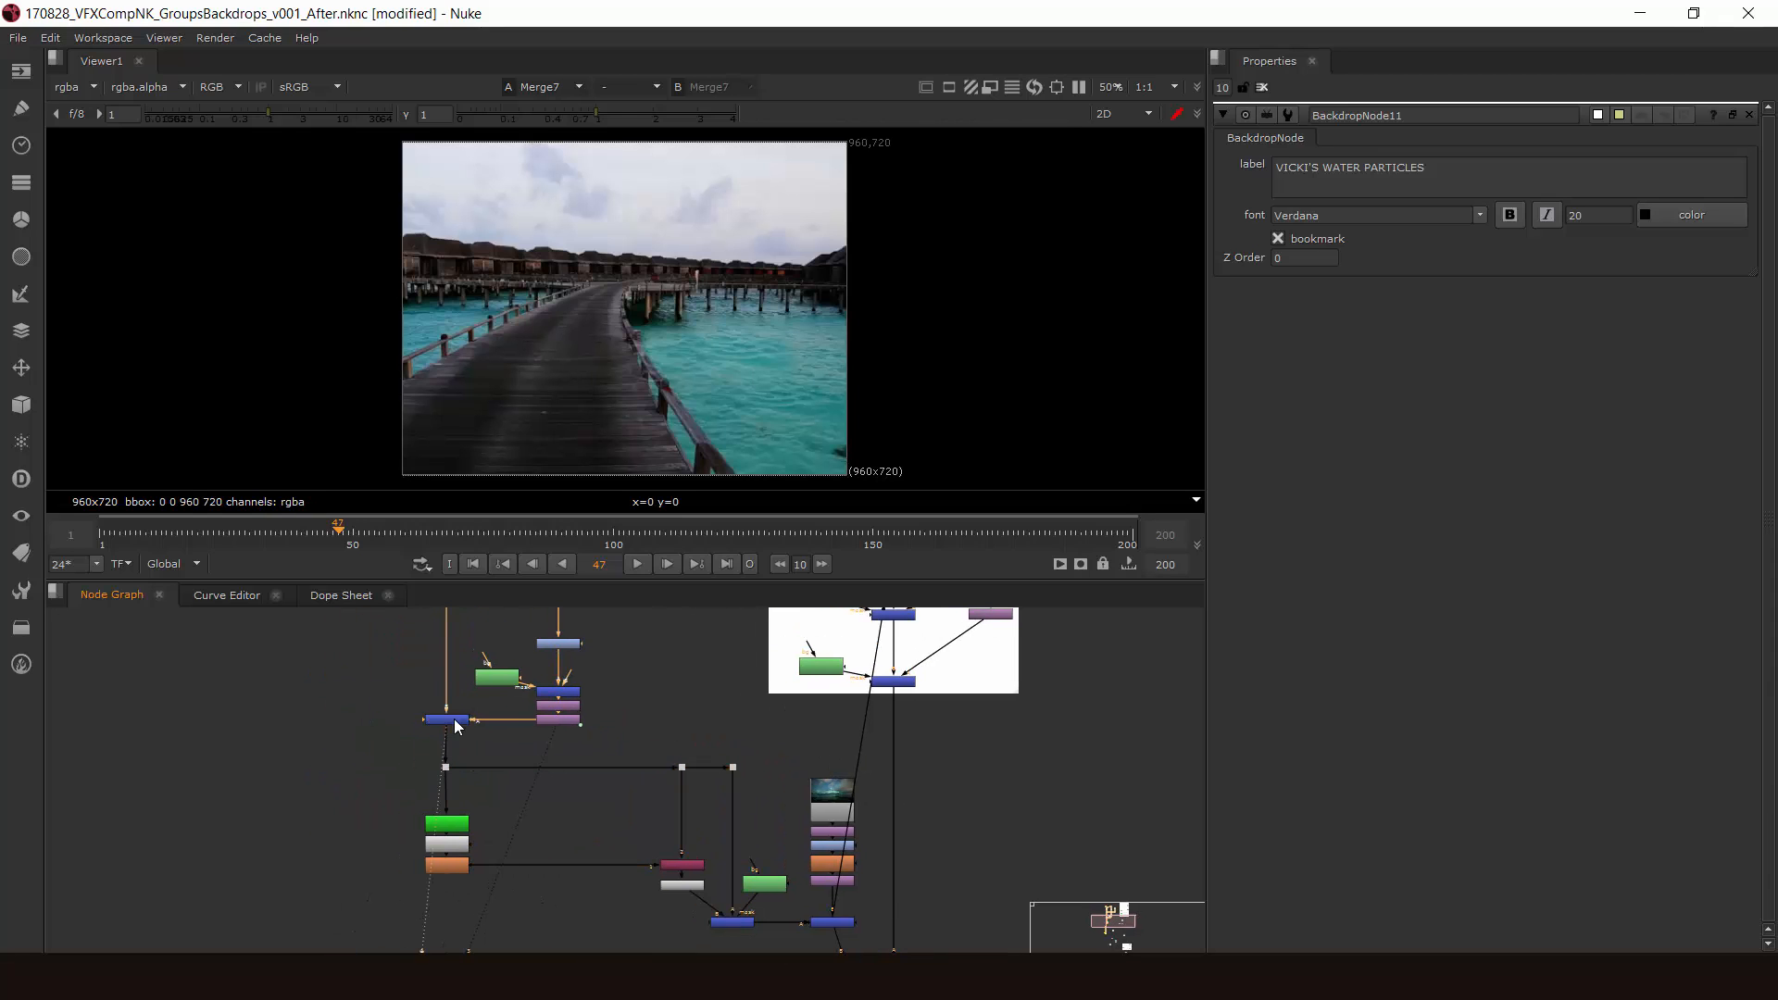
Step: Add a Backdrop node around the background plate nodes, from the Roto2 branch down to Merge7
middle_drag(545, 683, 551, 776)
scroll(553, 784, down, 3)
drag(372, 636, 621, 885)
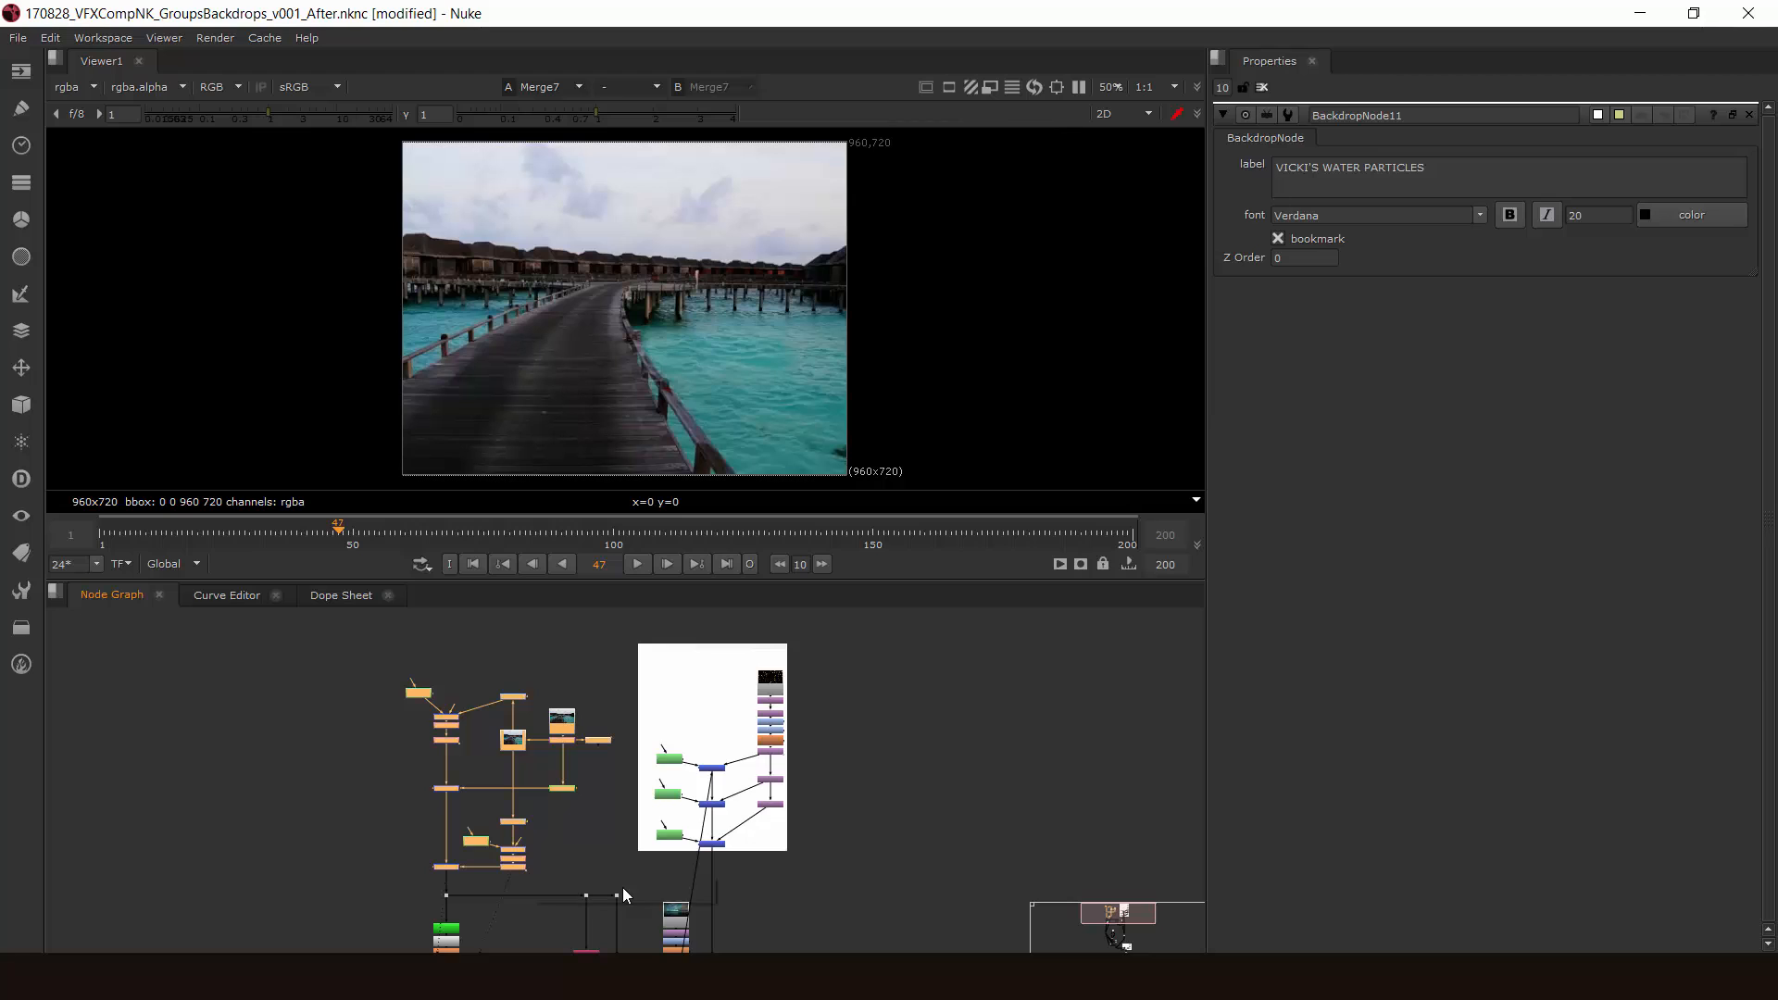
key(Tab)
text(black)
key(Down)
key(Return)
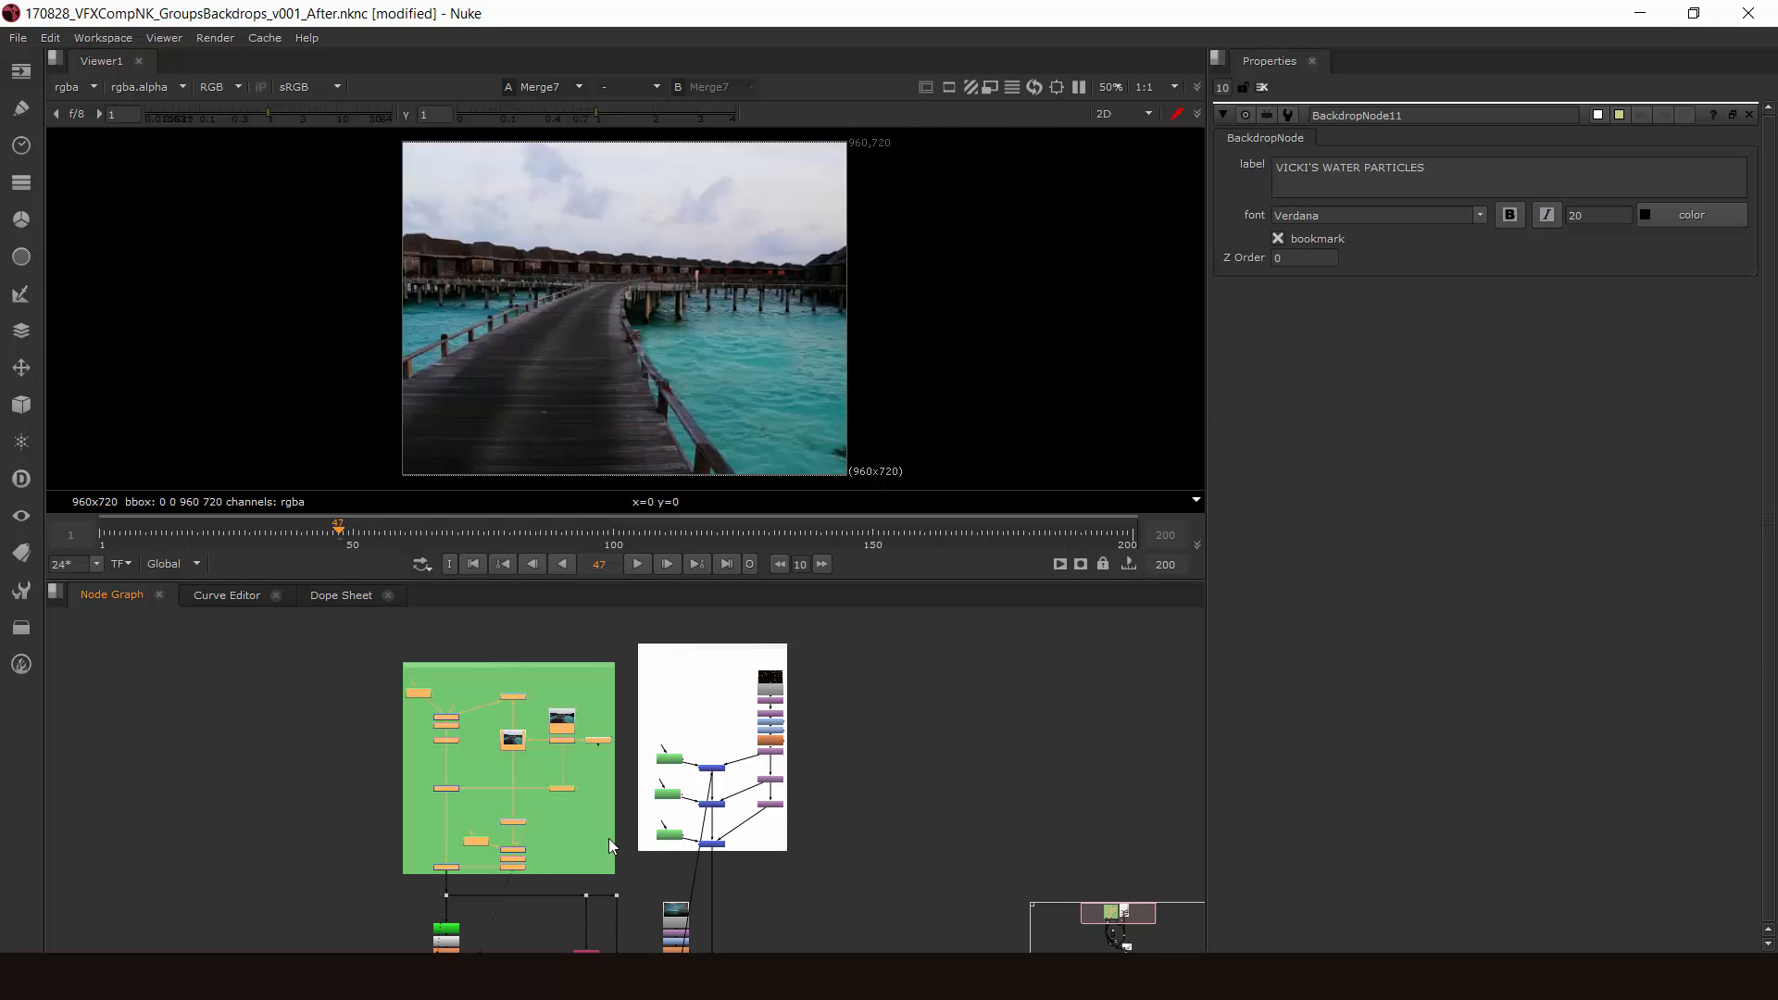
Step: Label the new green backdrop "BACKGROUND PLATE" with font size 20 and save the script
scroll(536, 690, up, 5)
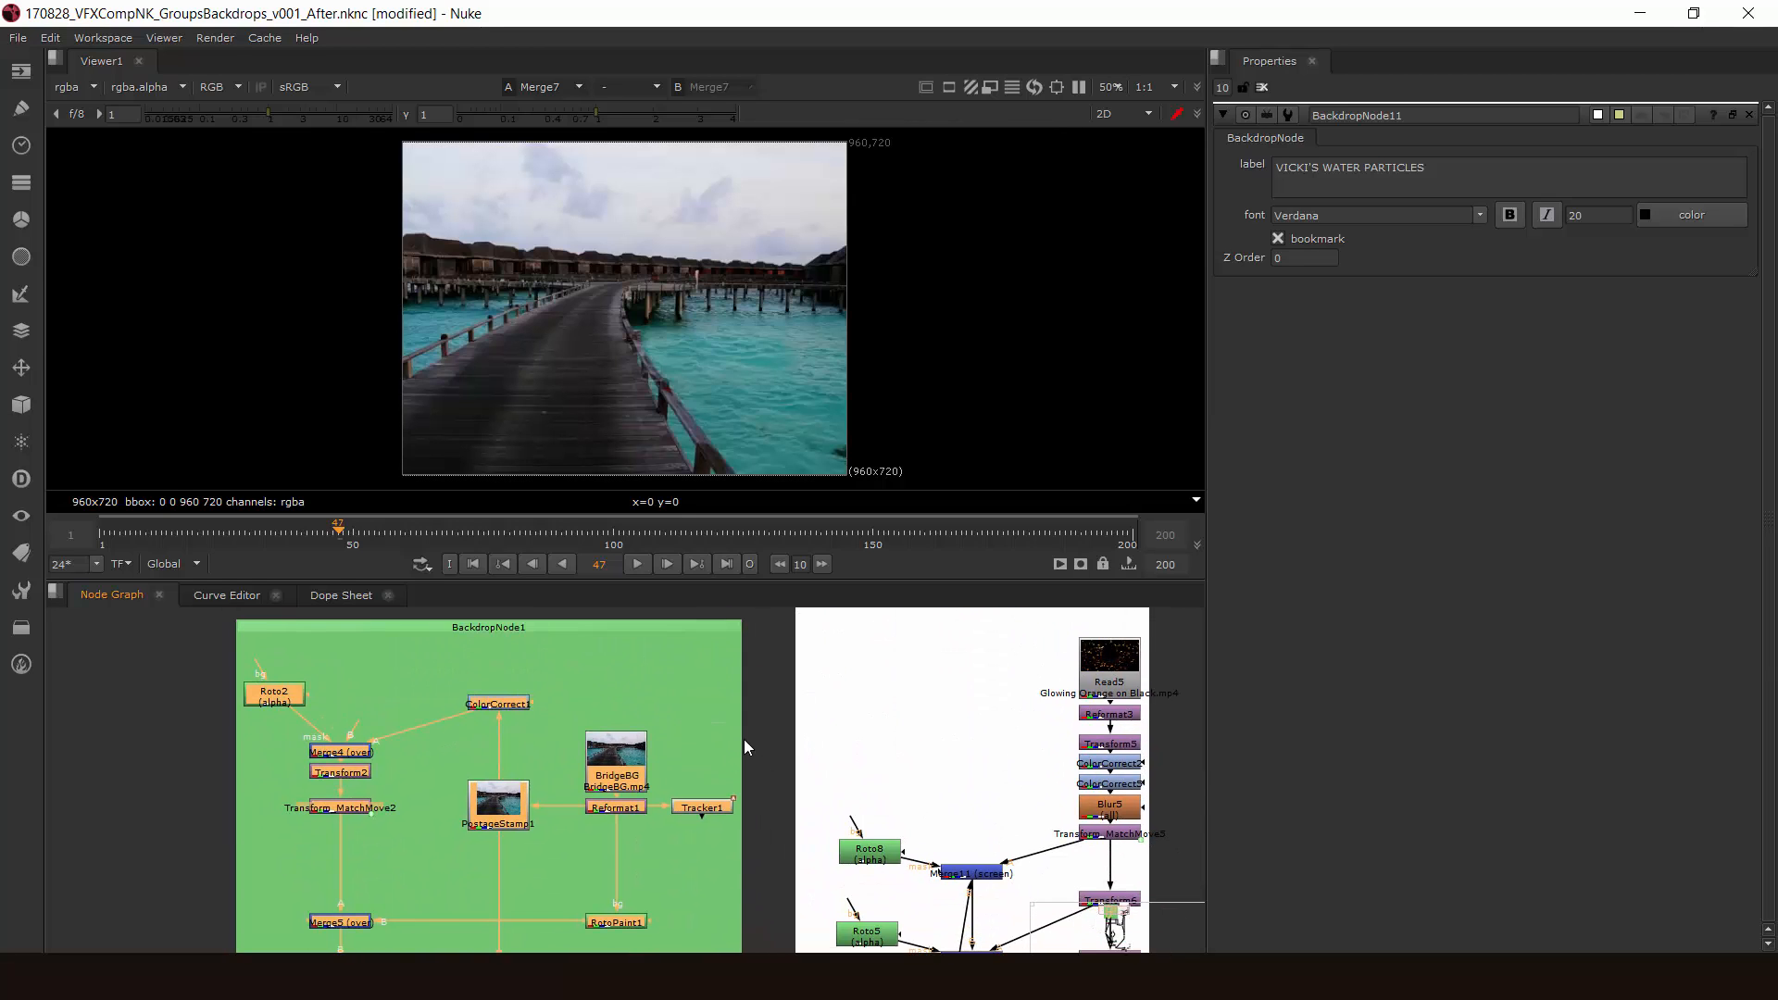
mouse_move(551, 693)
middle_down()
mouse_move(525, 776)
mouse_move(543, 664)
middle_up()
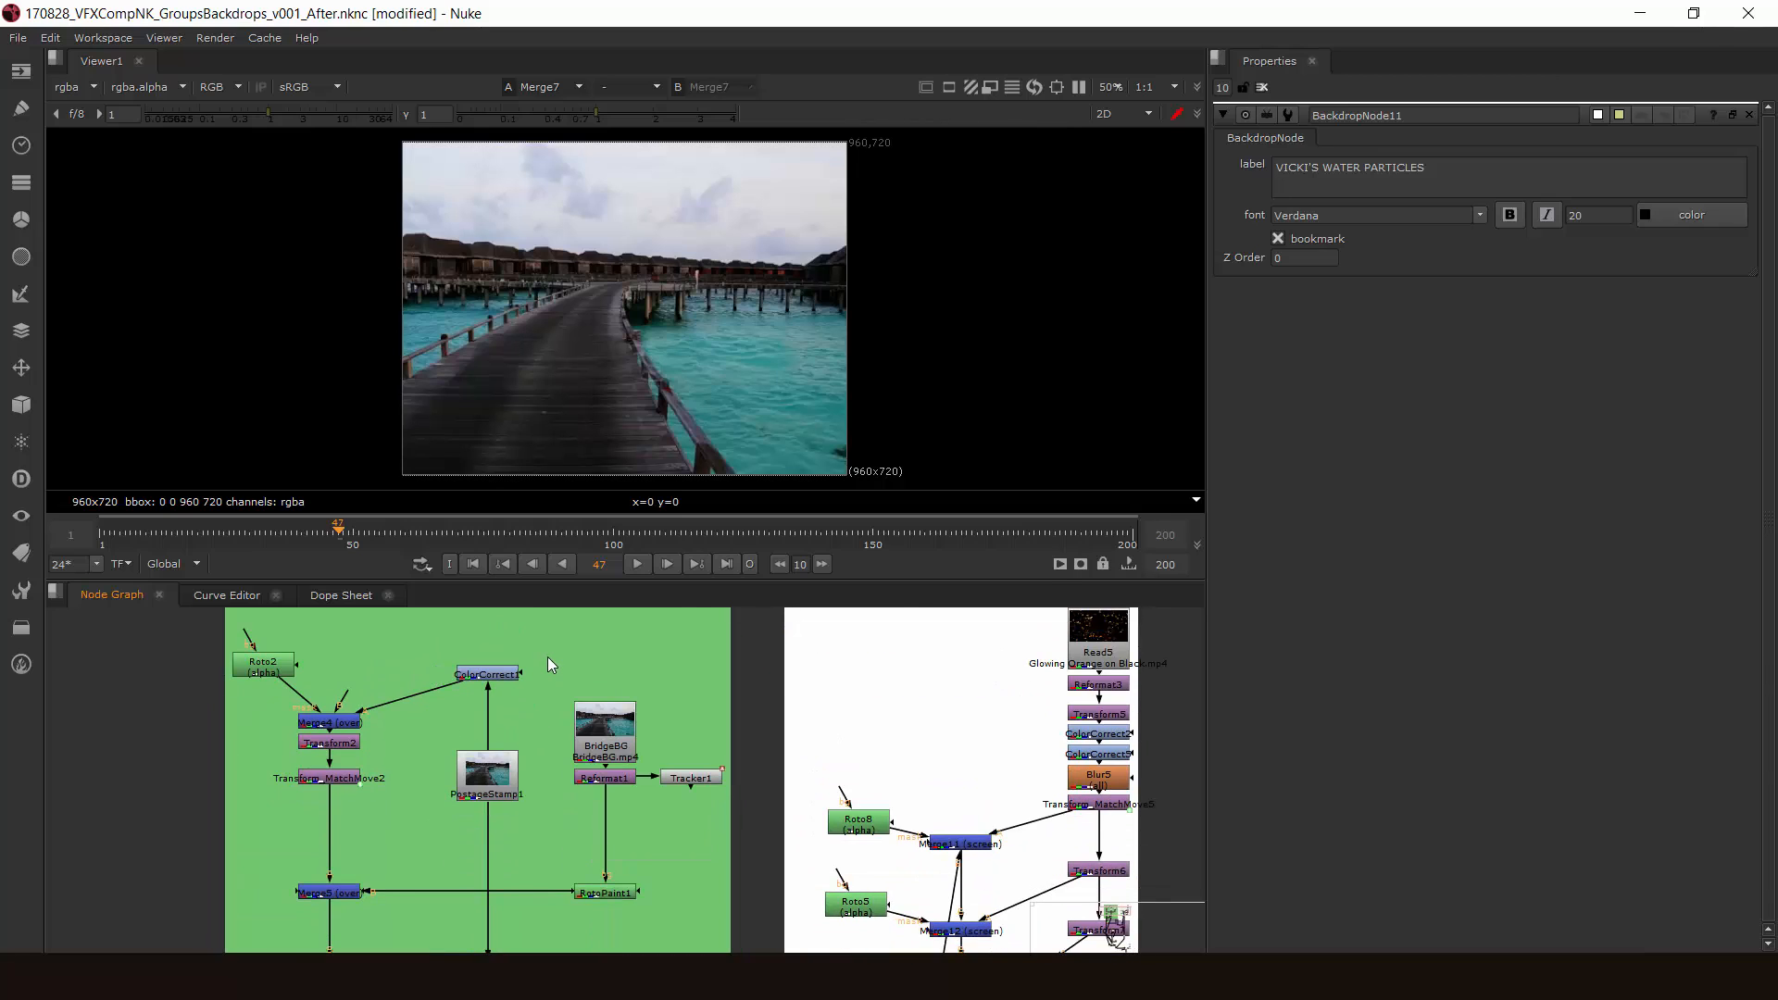
double_click(547, 659)
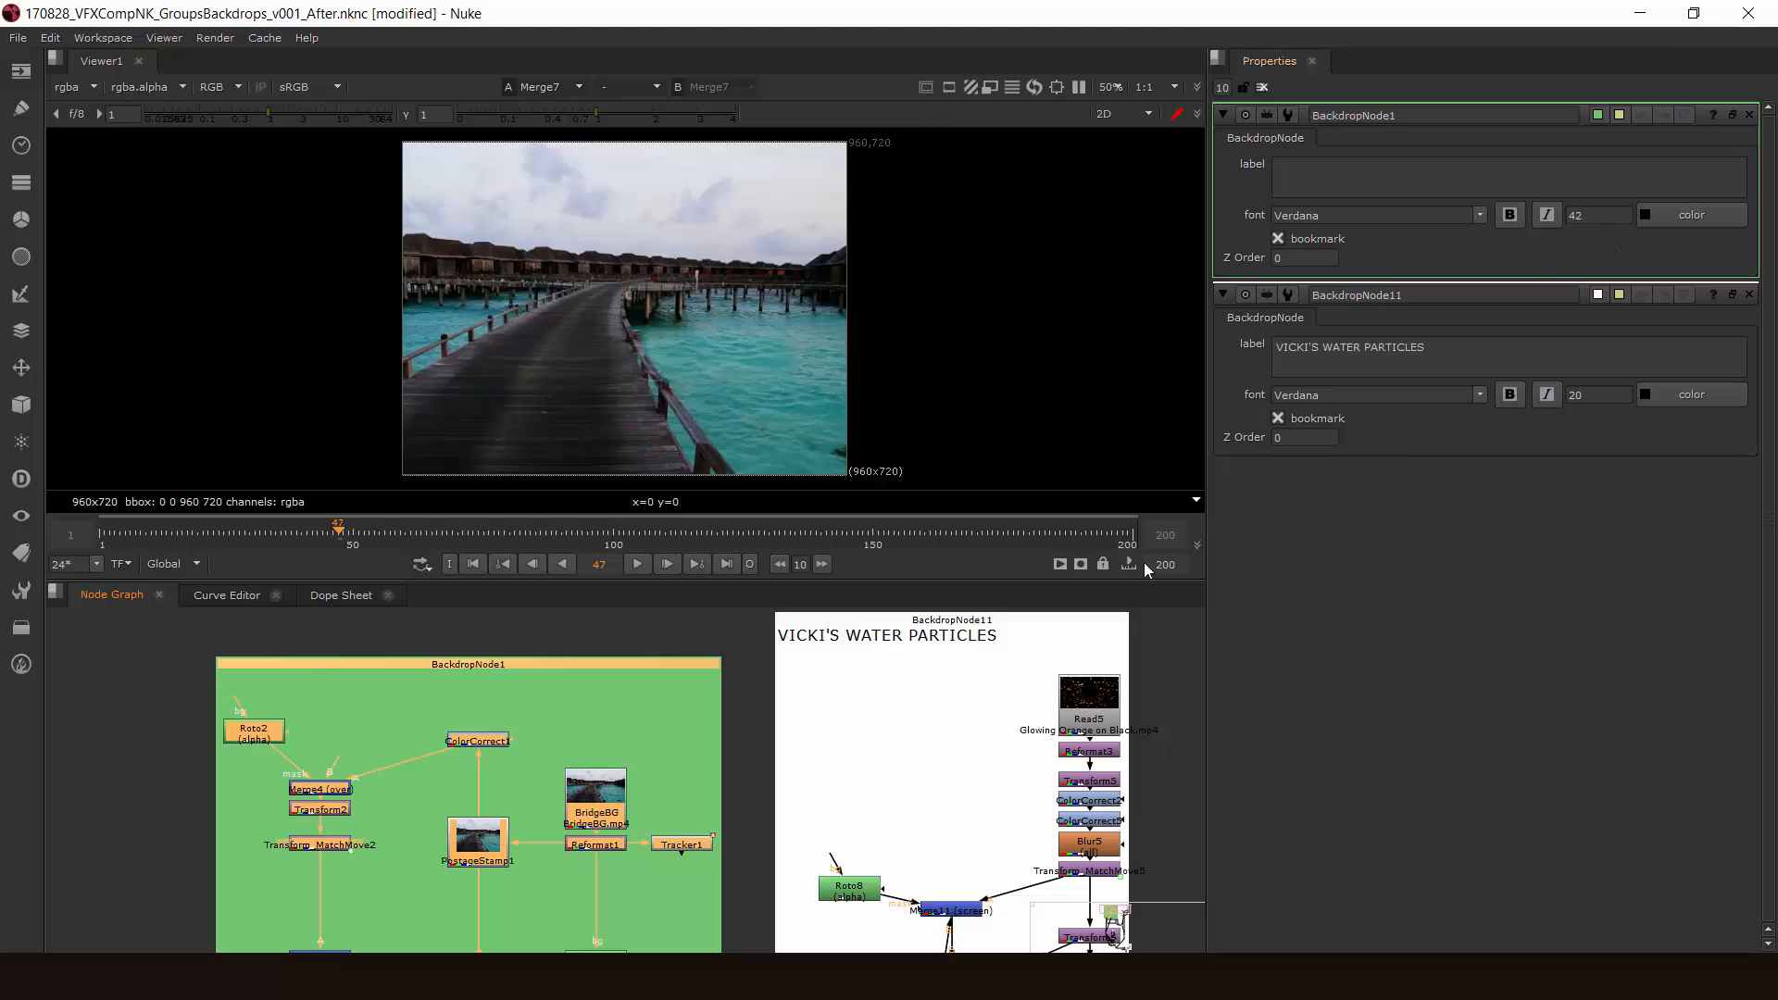
click(1600, 216)
click(1286, 190)
text(BACKGROUND PLATE)
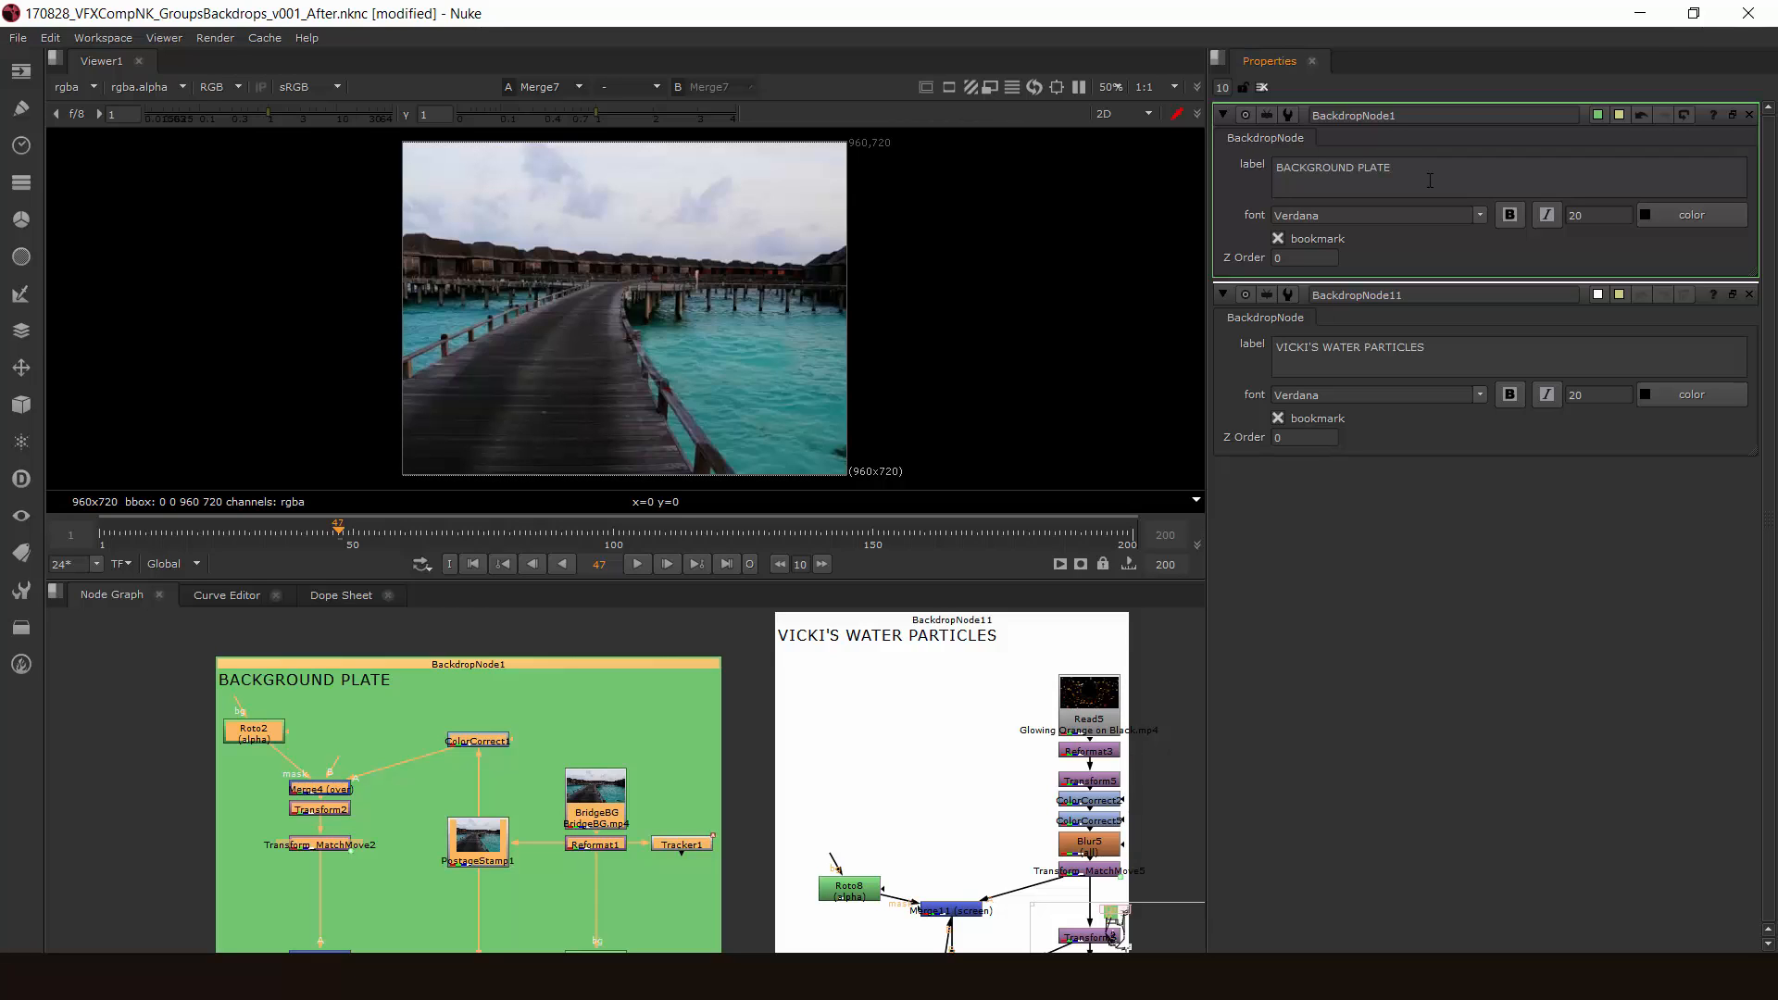
click(637, 630)
middle_drag(637, 631, 575, 626)
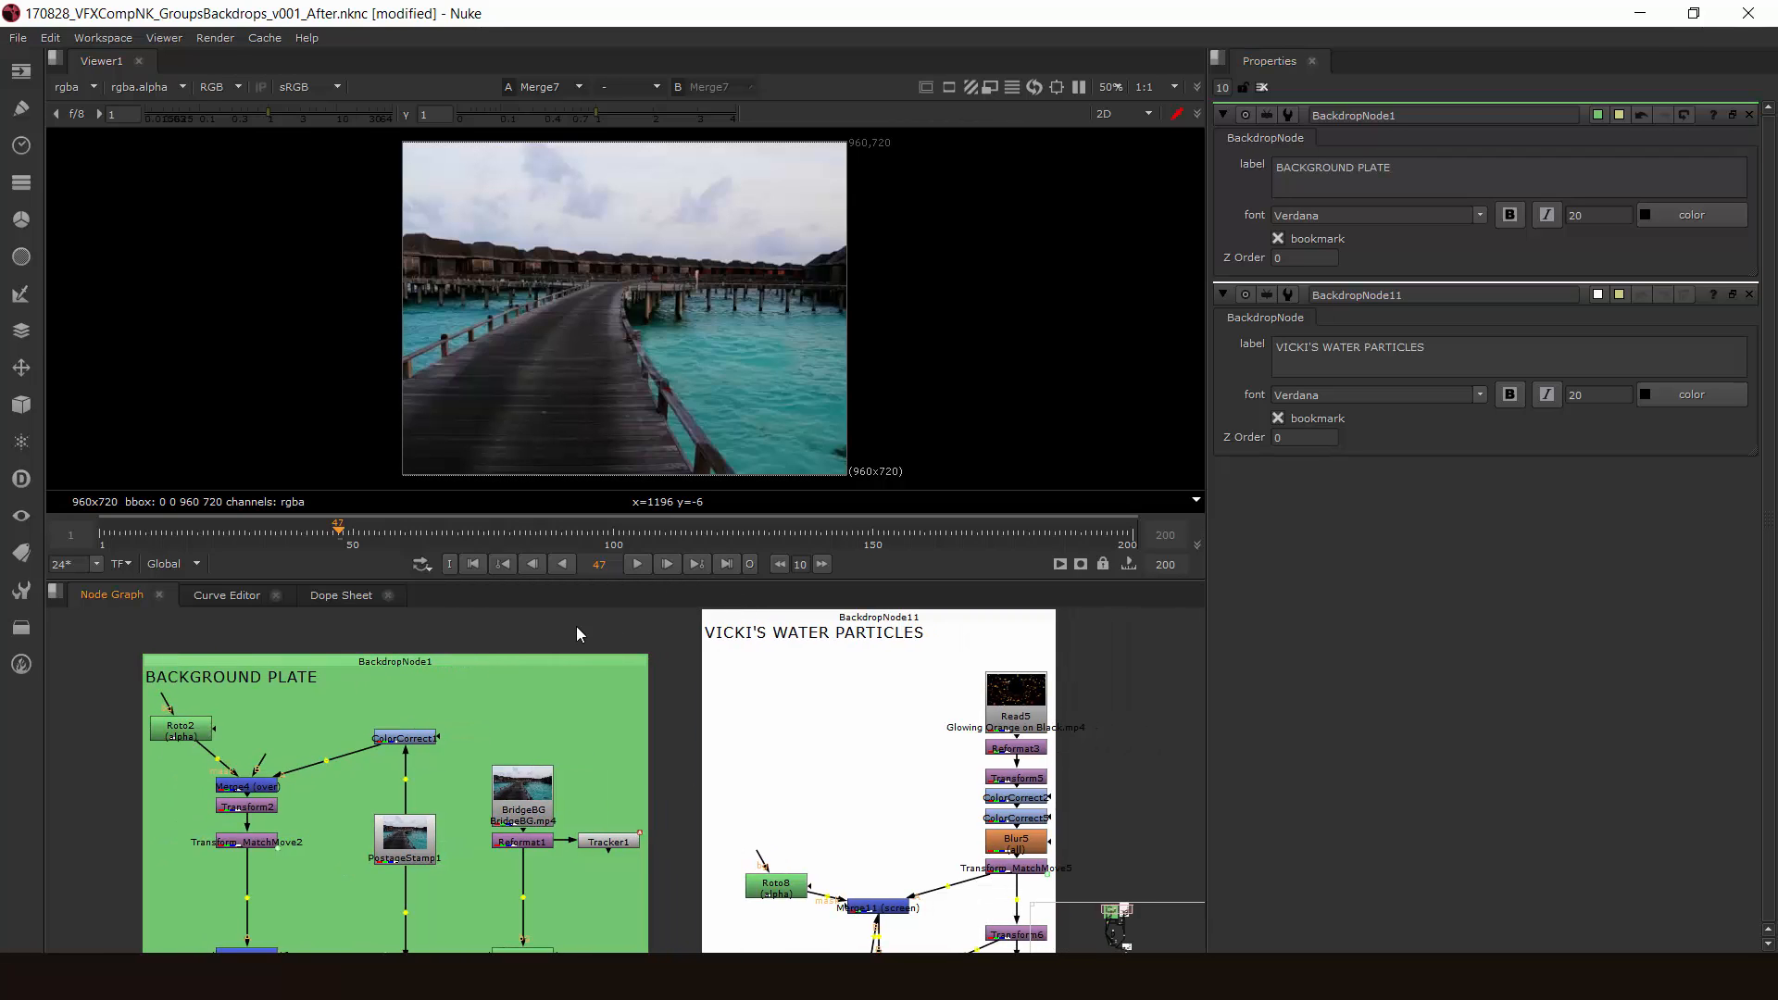
key(ctrl+s)
Step: Extend the green backdrop's label to read "BACKGROUND PLATE - ROTOPAINTED SHUTTERSTOCK"
click(476, 660)
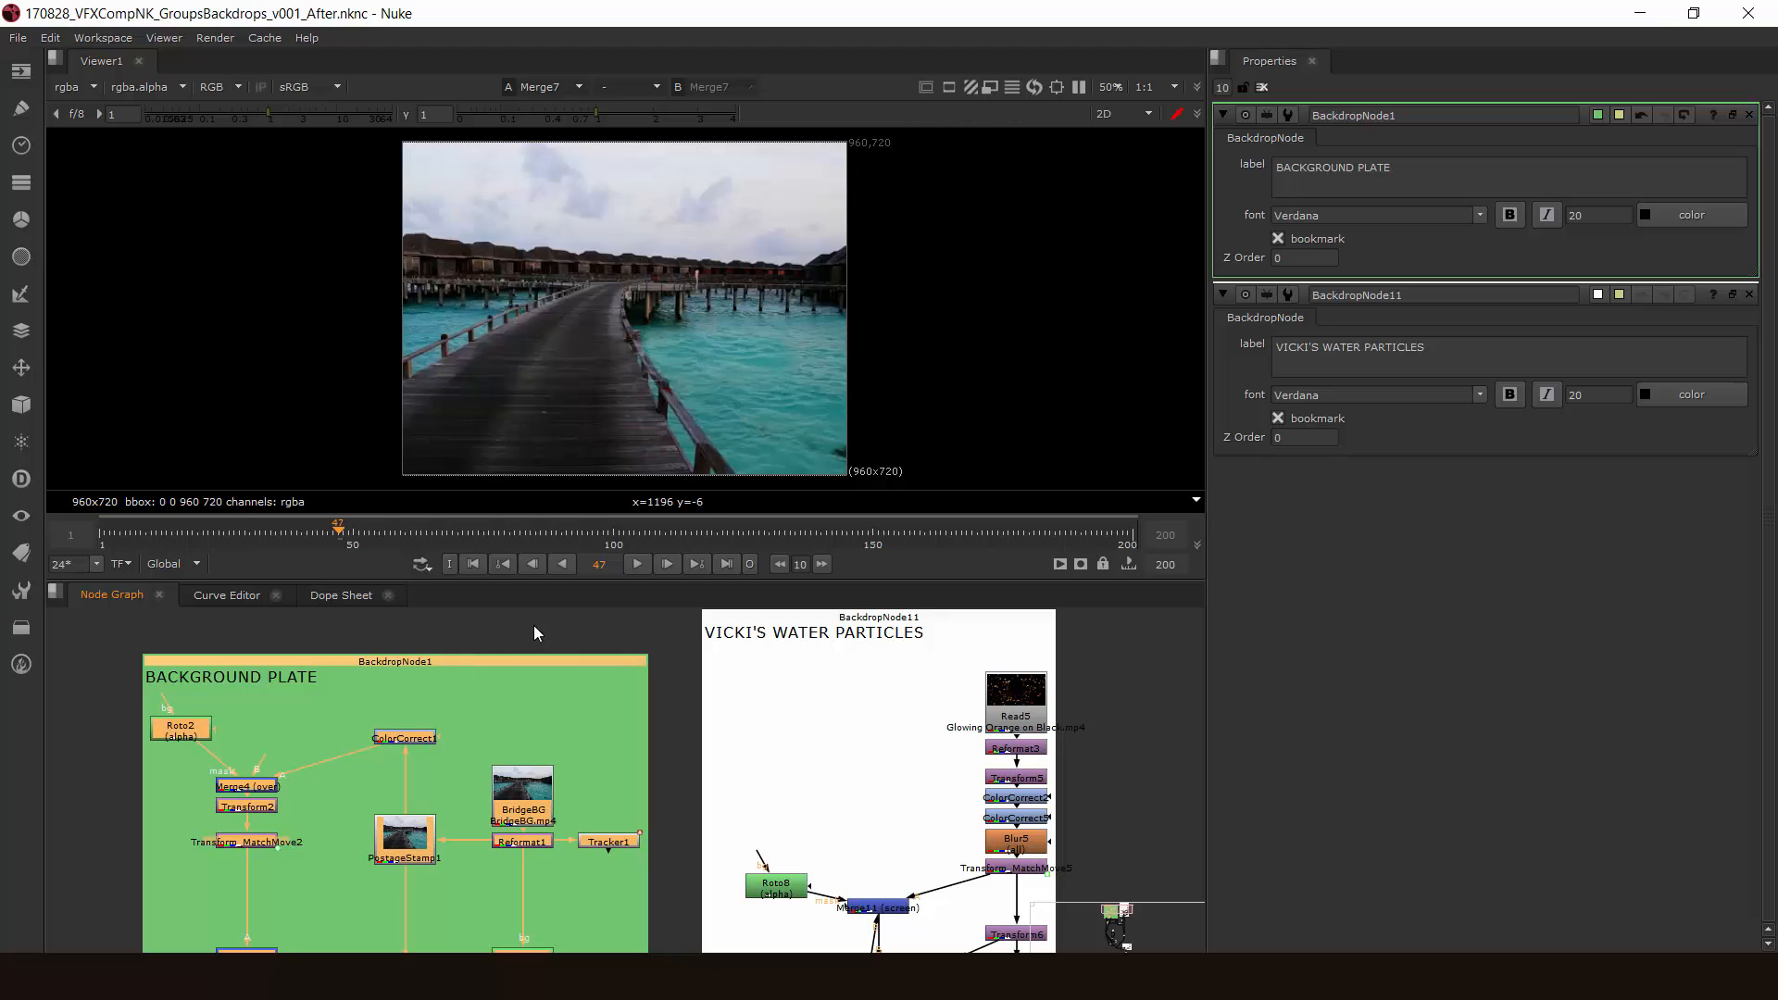
click(1429, 194)
text(- ROTOPAINTED )
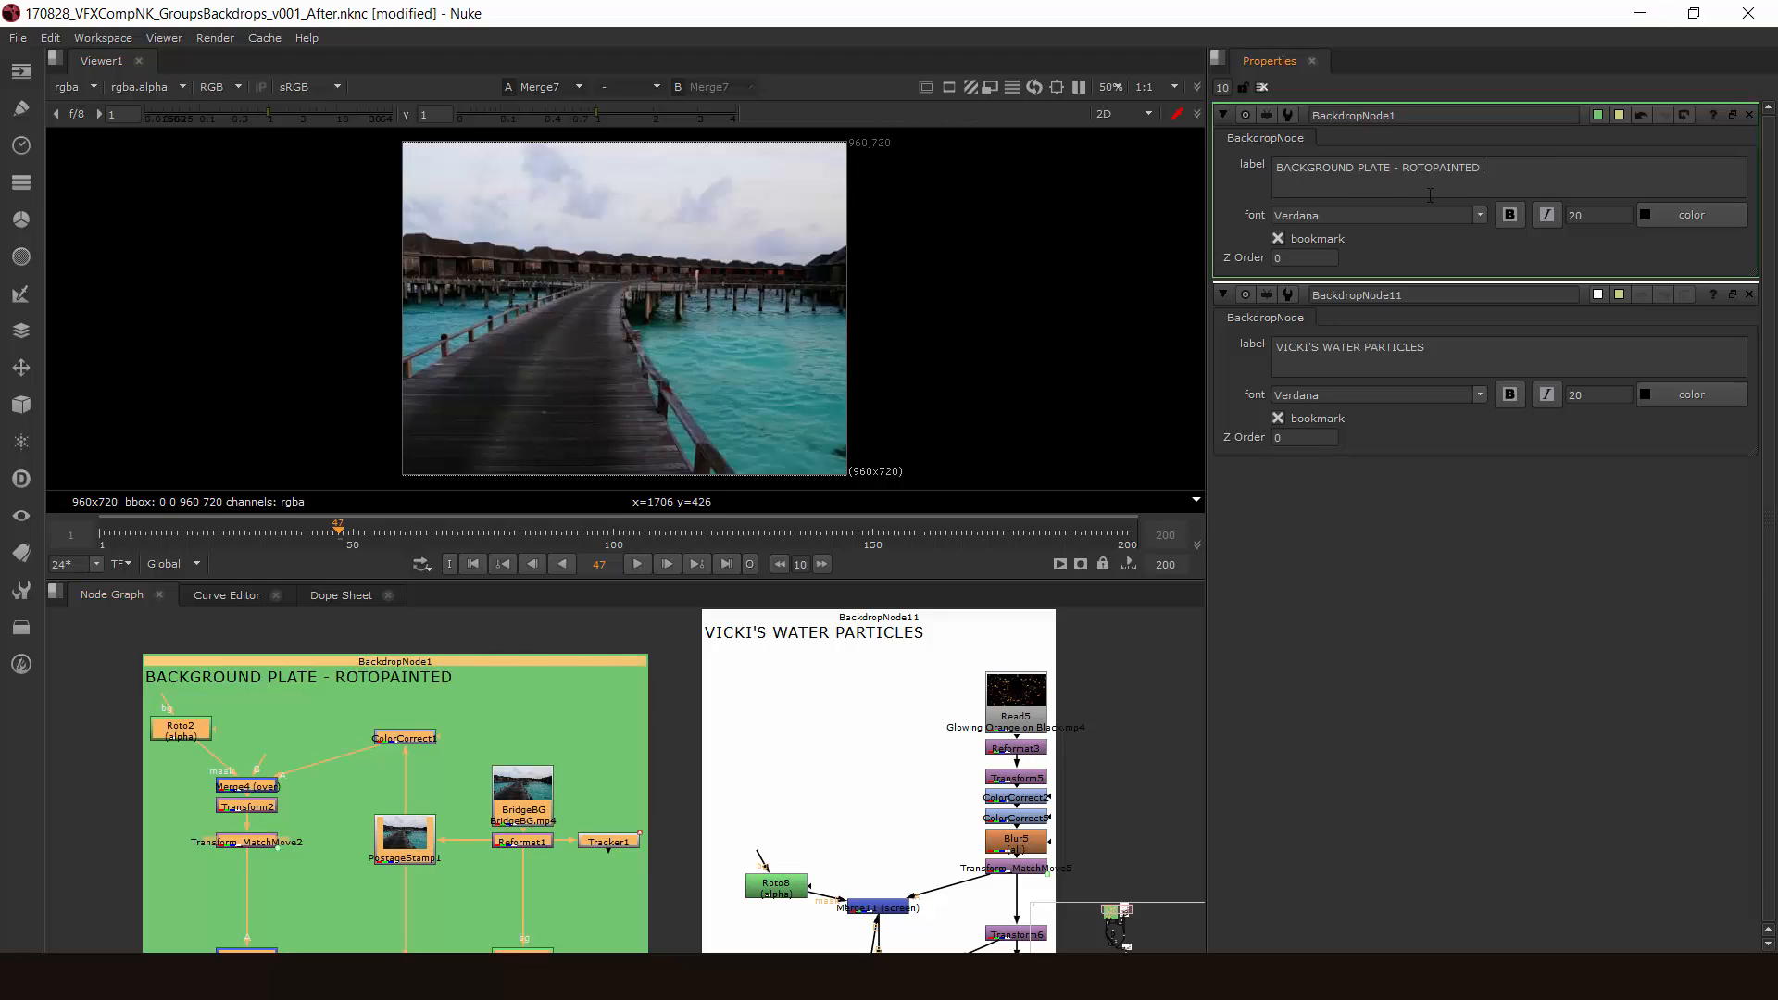
text(SHUTTERSTOCK)
Step: Try a second label line reading "Details......" on the background plate backdrop and delete it
key(Return)
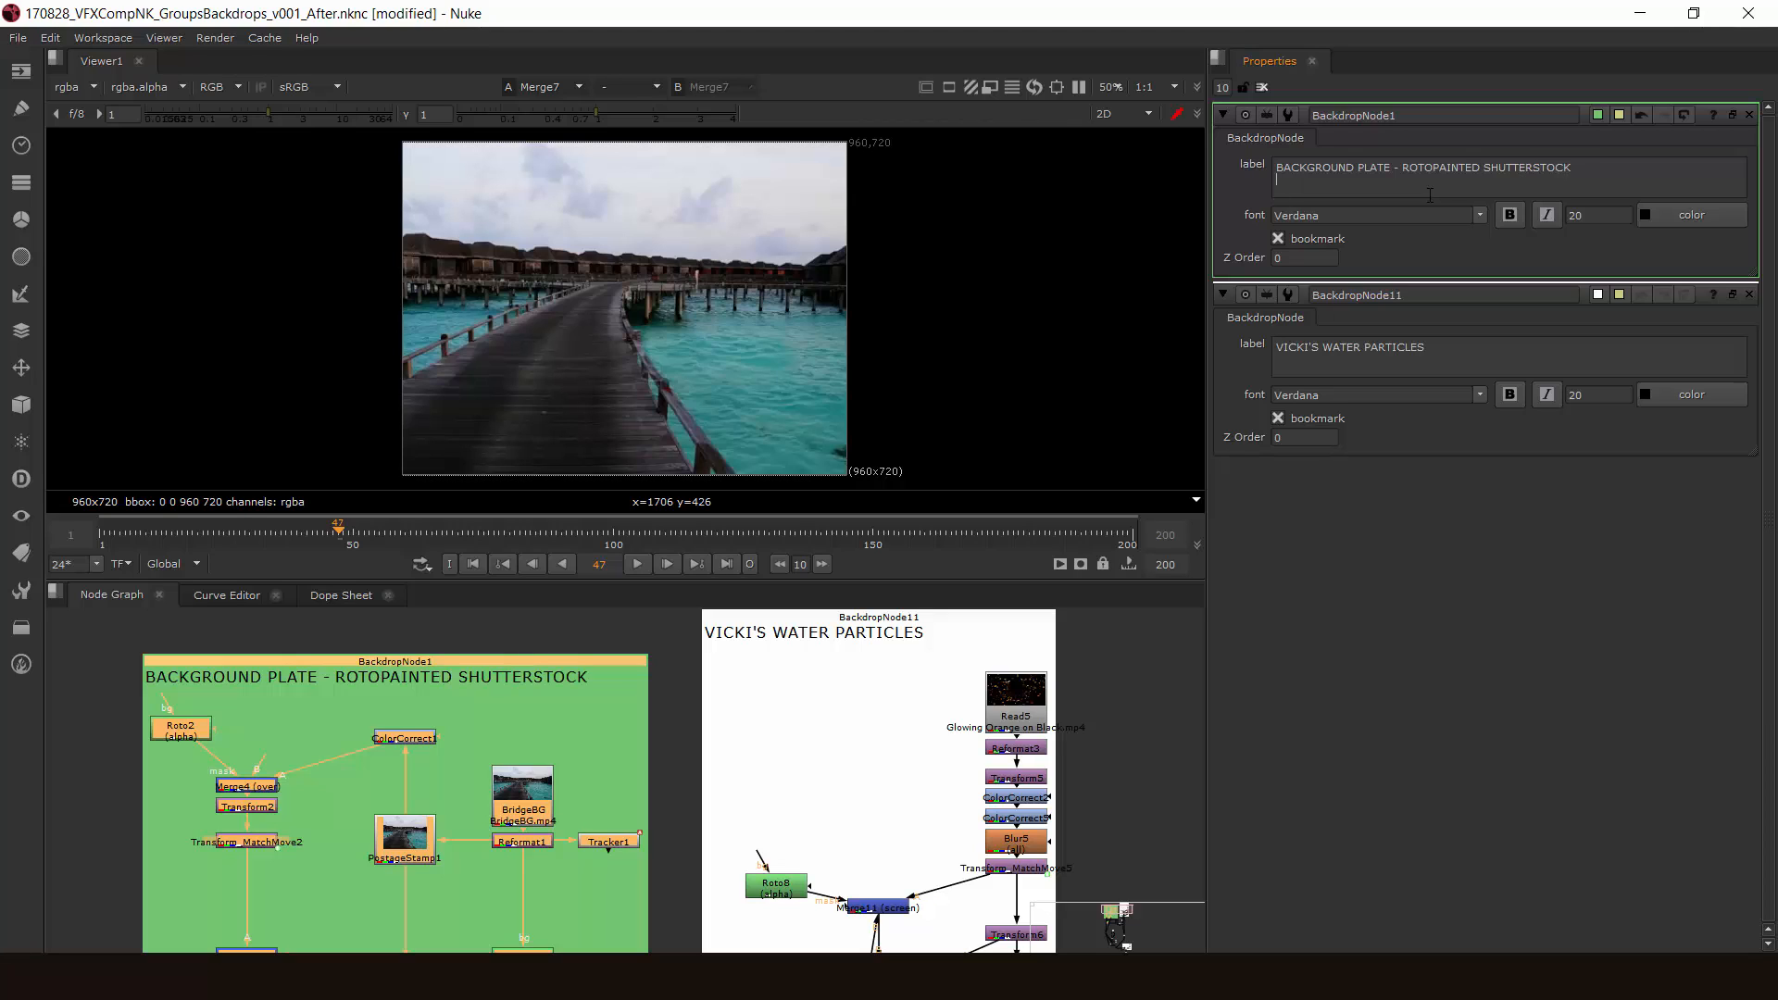
text(Det)
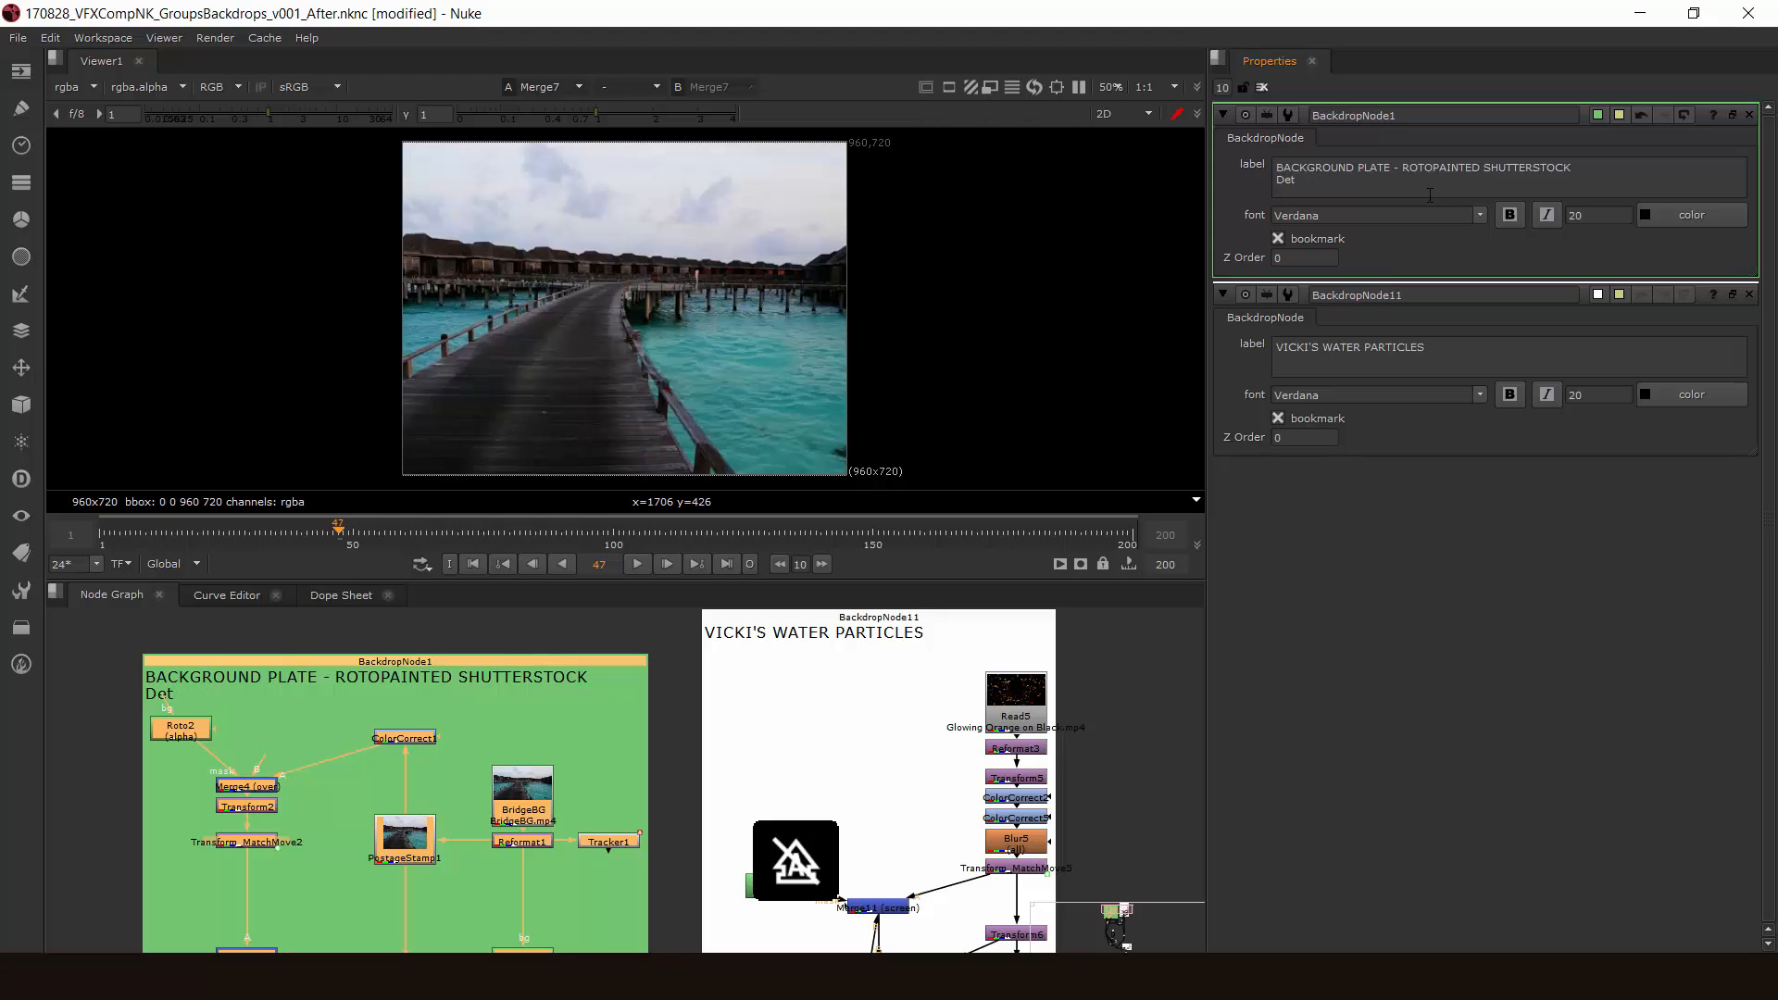
text(ails......)
click(1421, 198)
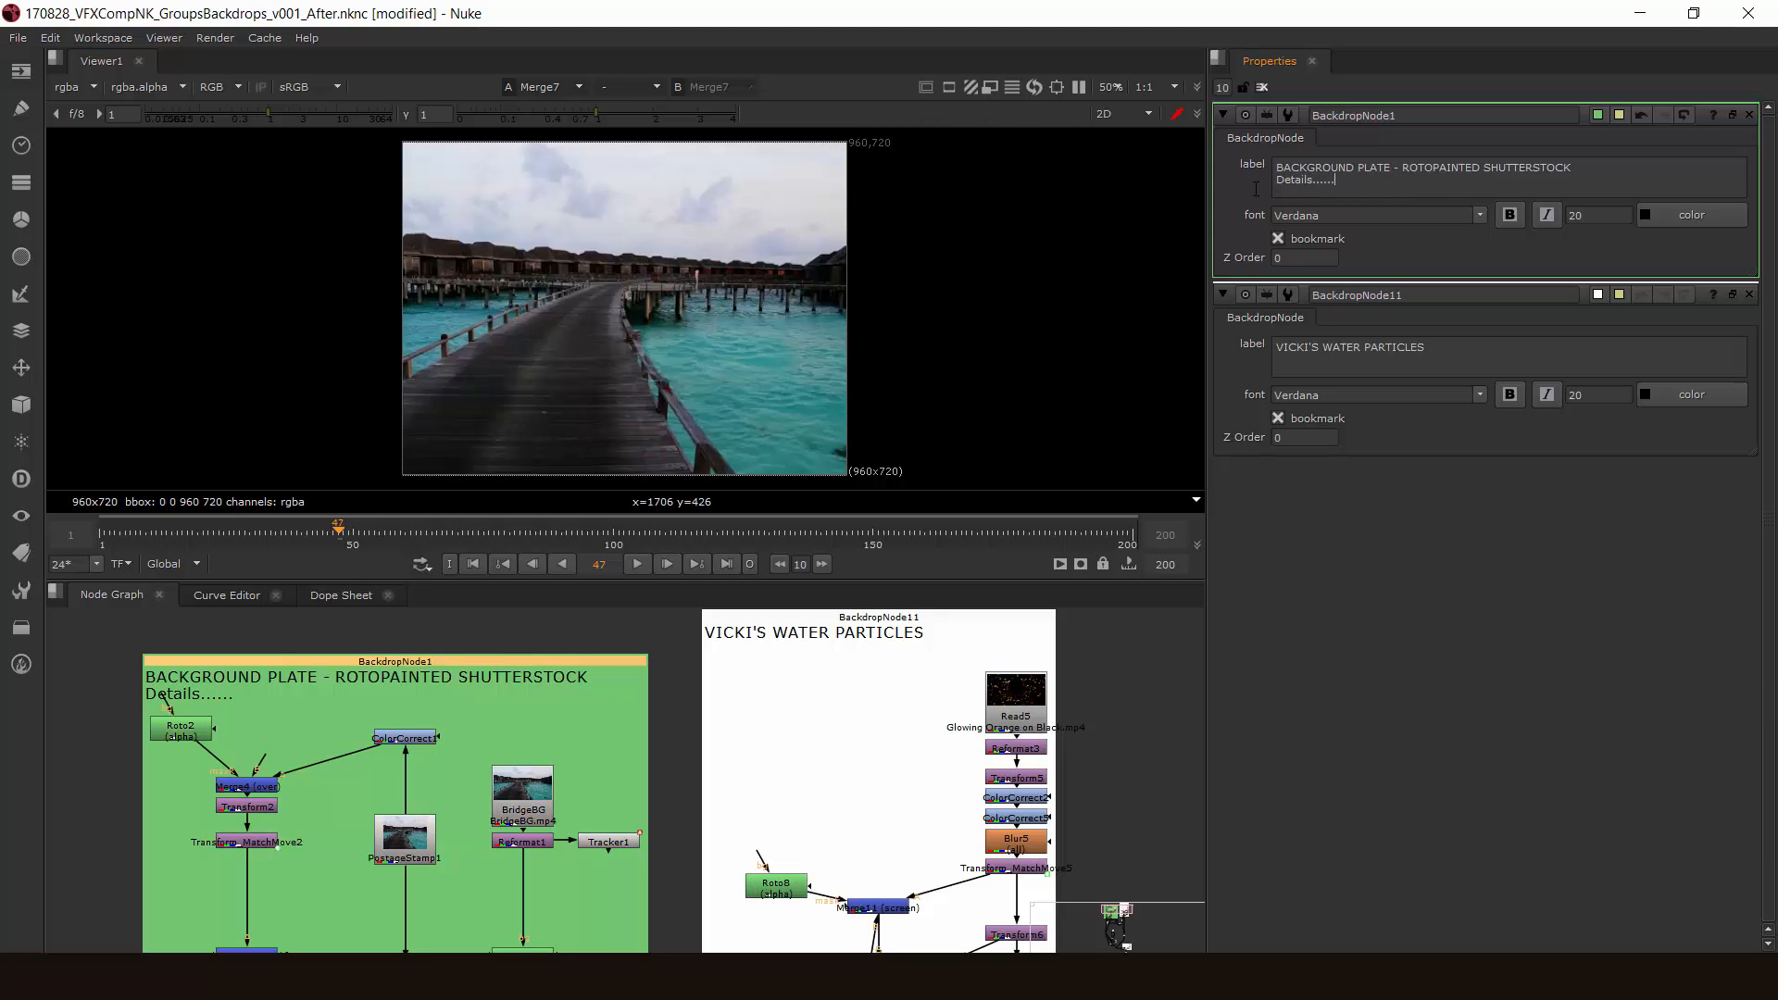
drag(1338, 183, 1255, 189)
key(BackSpace)
middle_drag(781, 645, 862, 629)
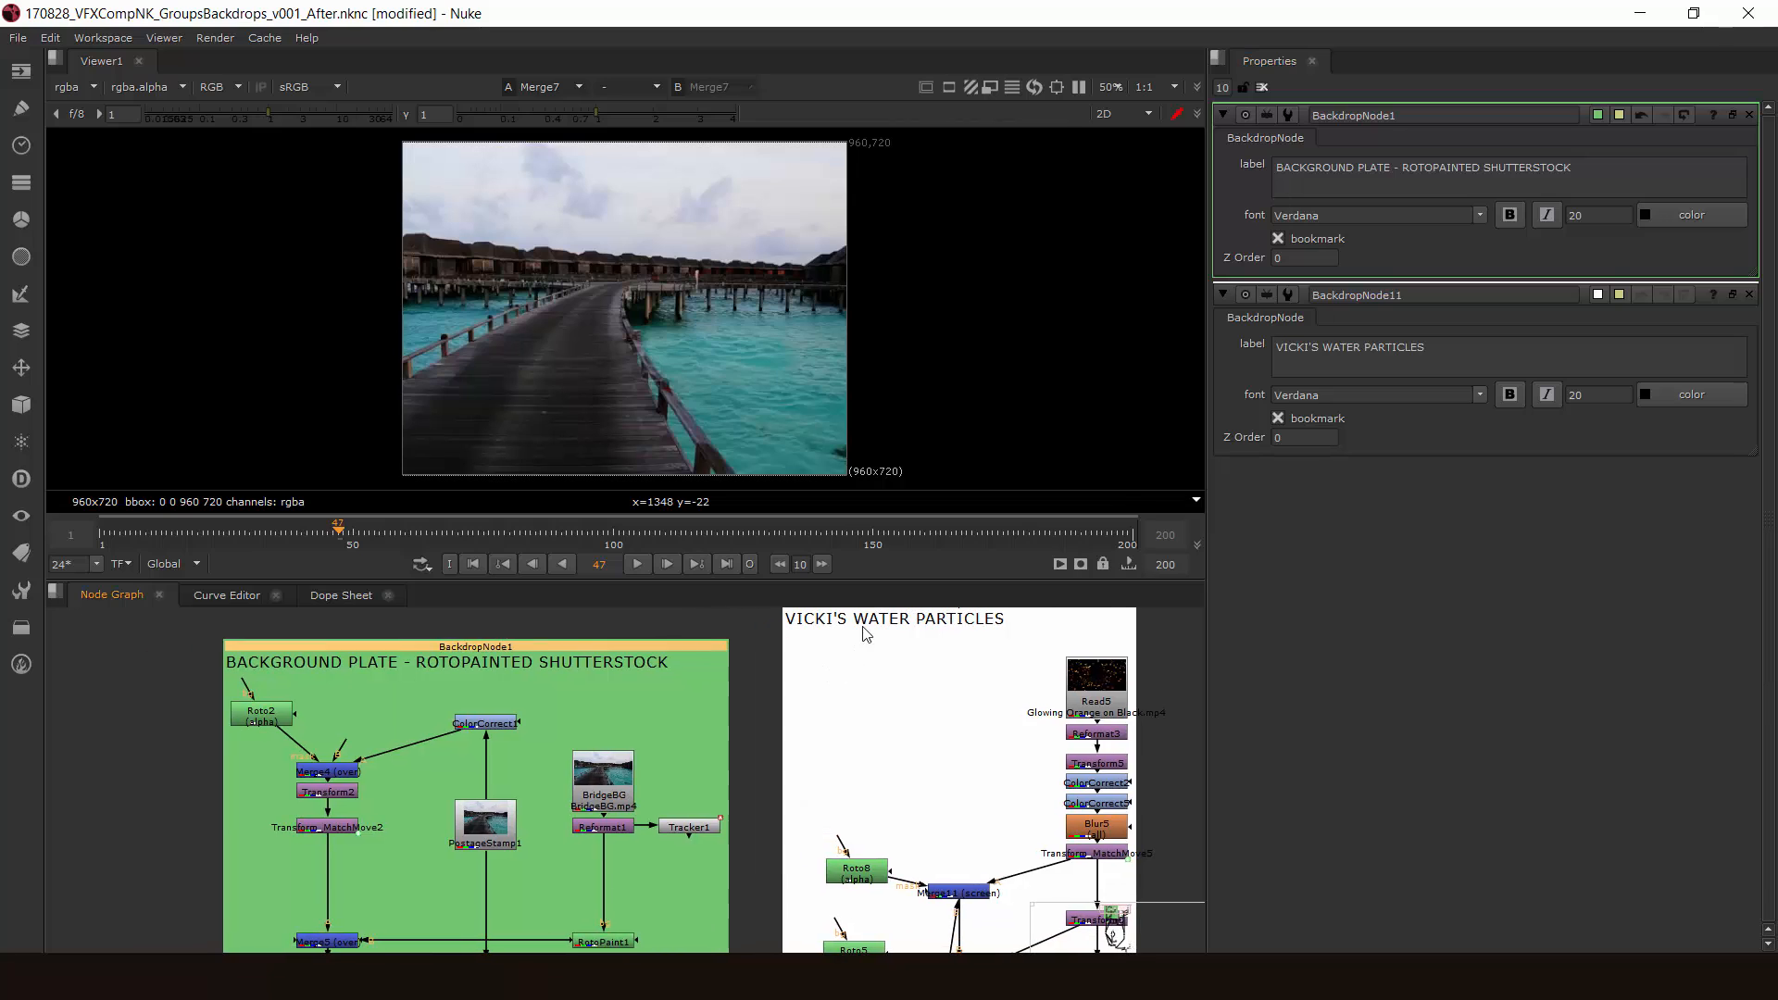
Step: Open the properties of the ColorCorrect1 and Merge4 nodes inside the background plate backdrop
double_click(495, 721)
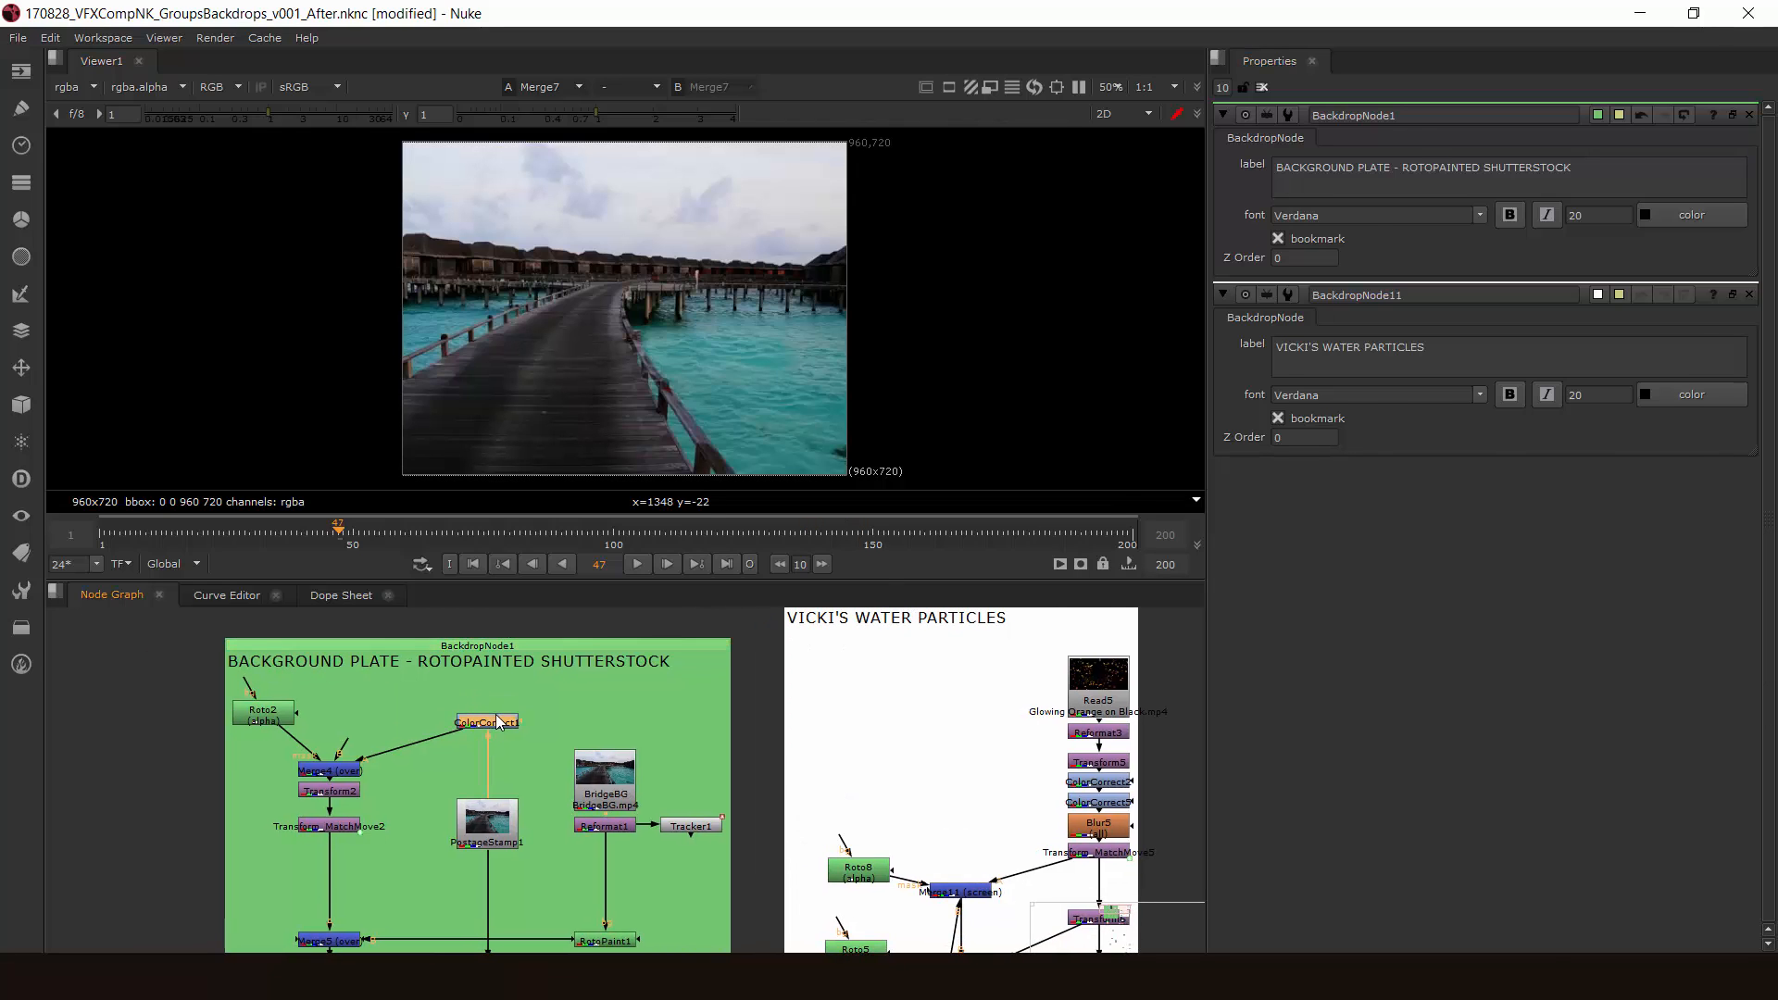
double_click(337, 776)
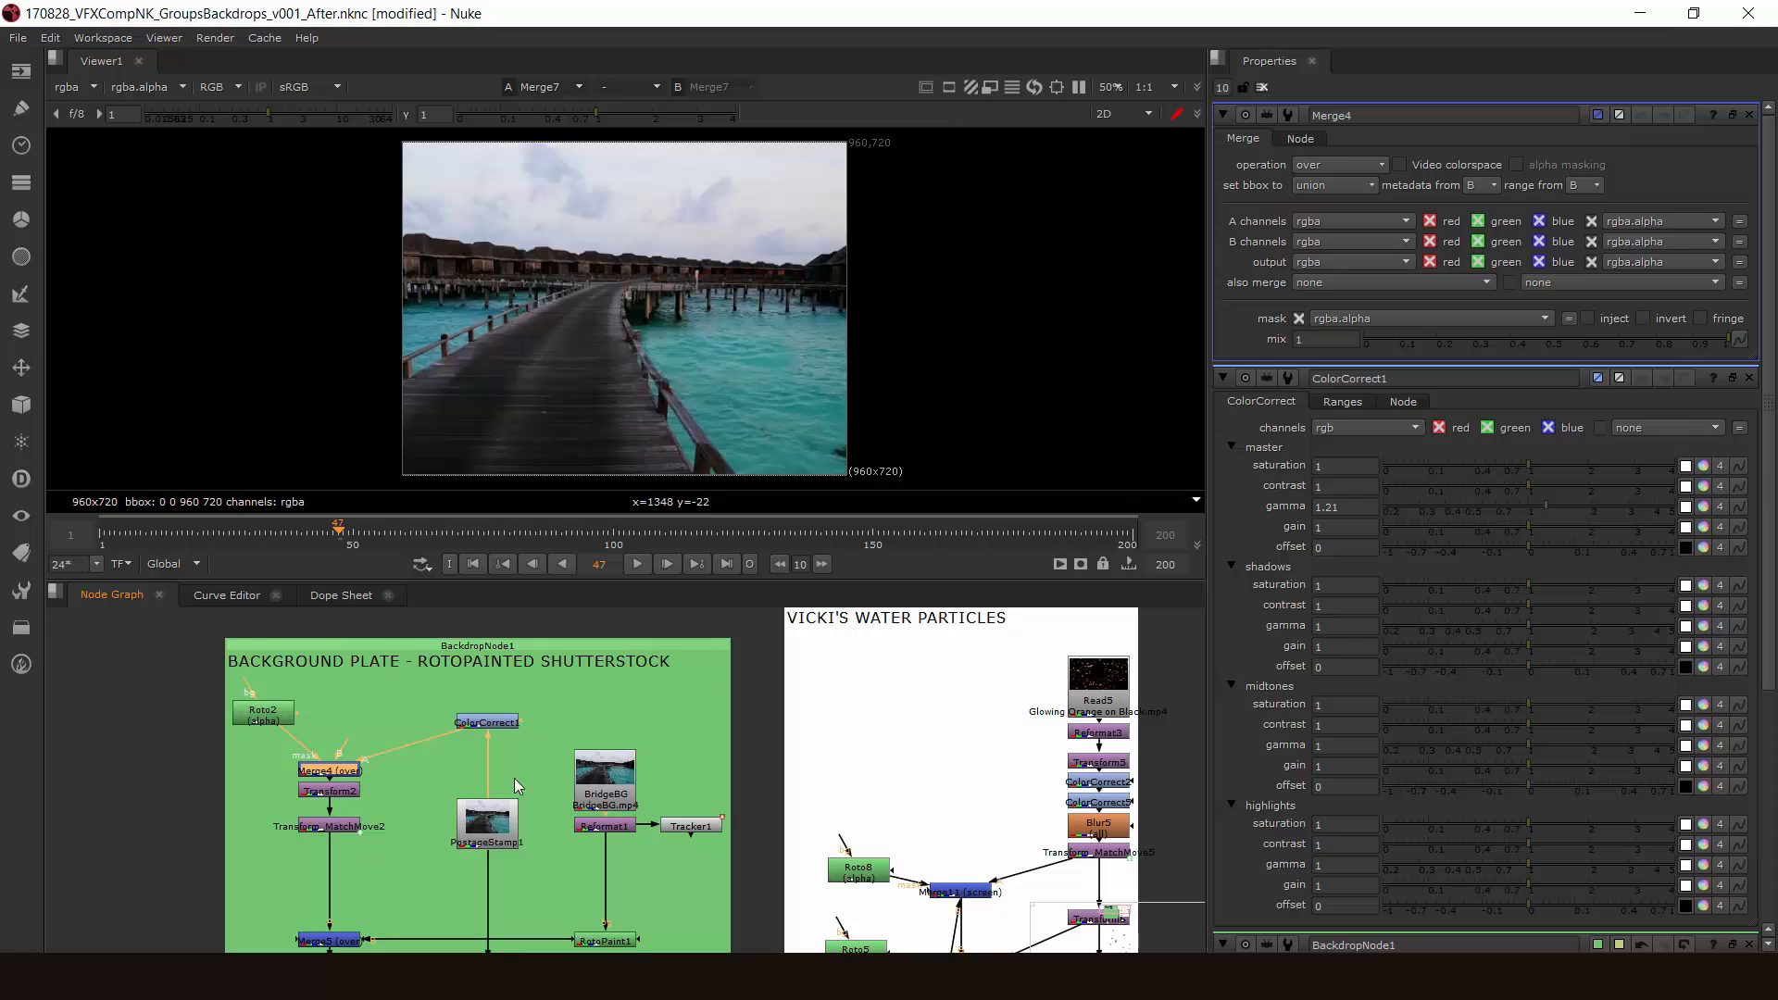
middle_drag(568, 804, 457, 824)
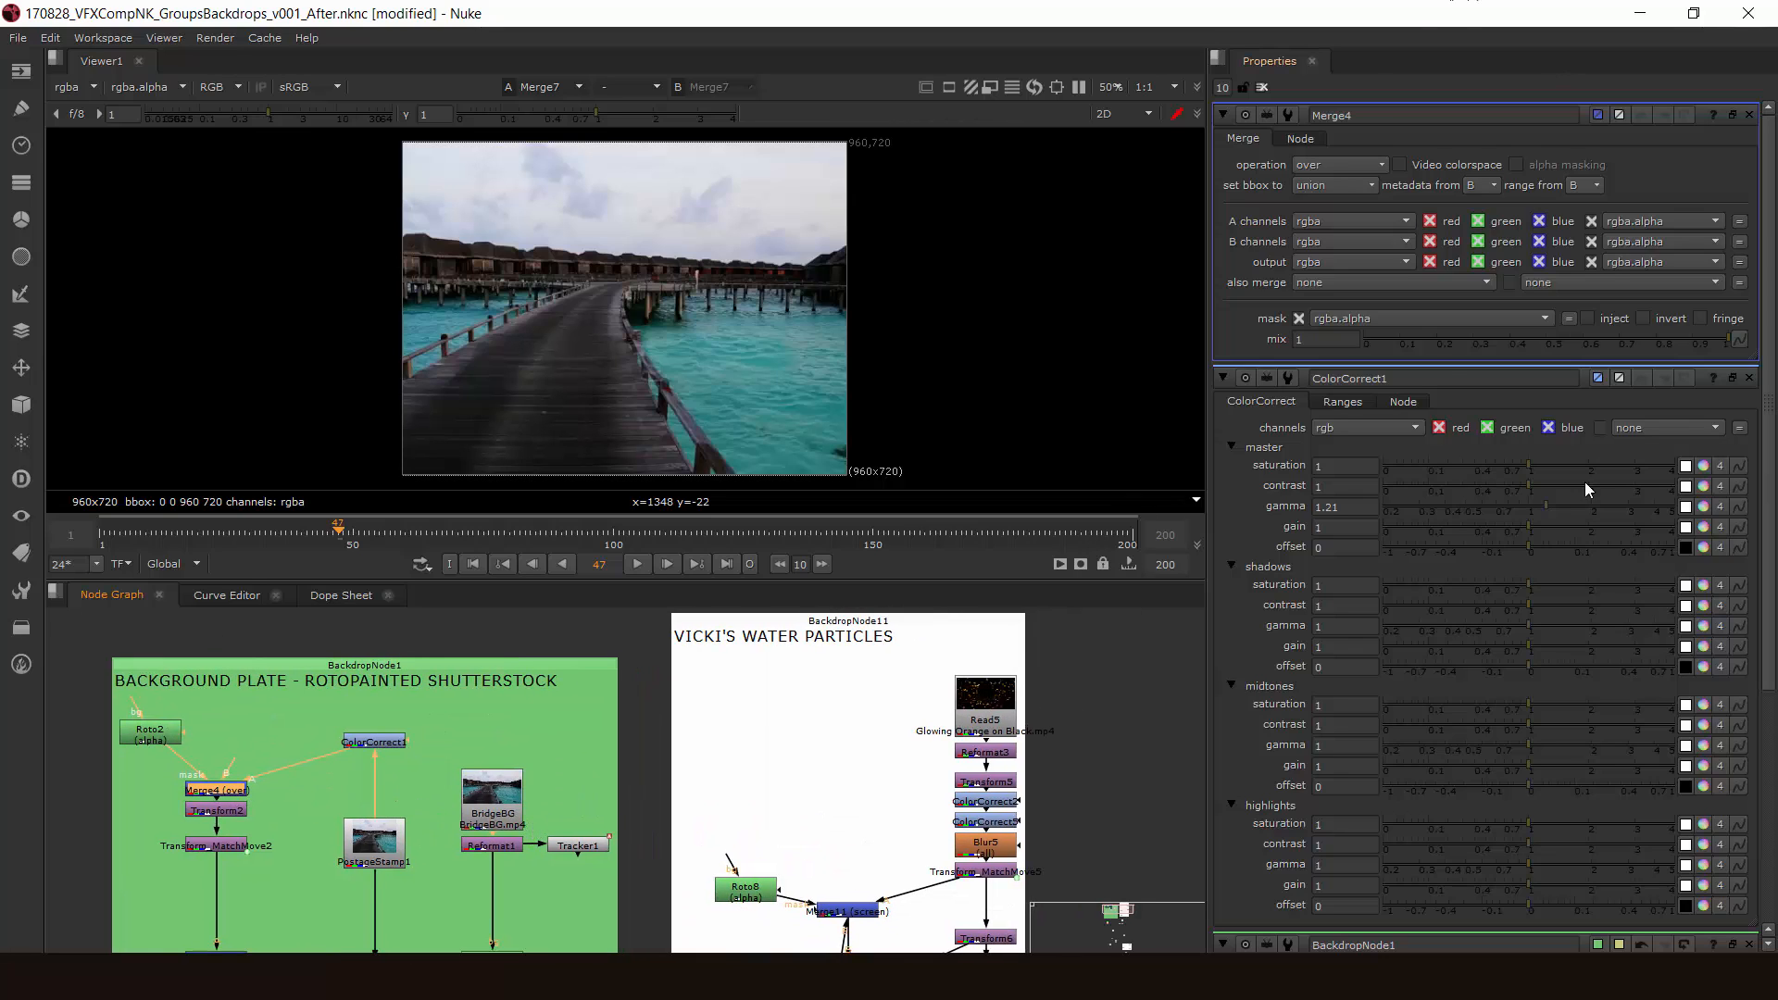
Step: Change ColorCorrect1's tile colour to a light red with saturation about 0.66 and value 1
double_click(402, 746)
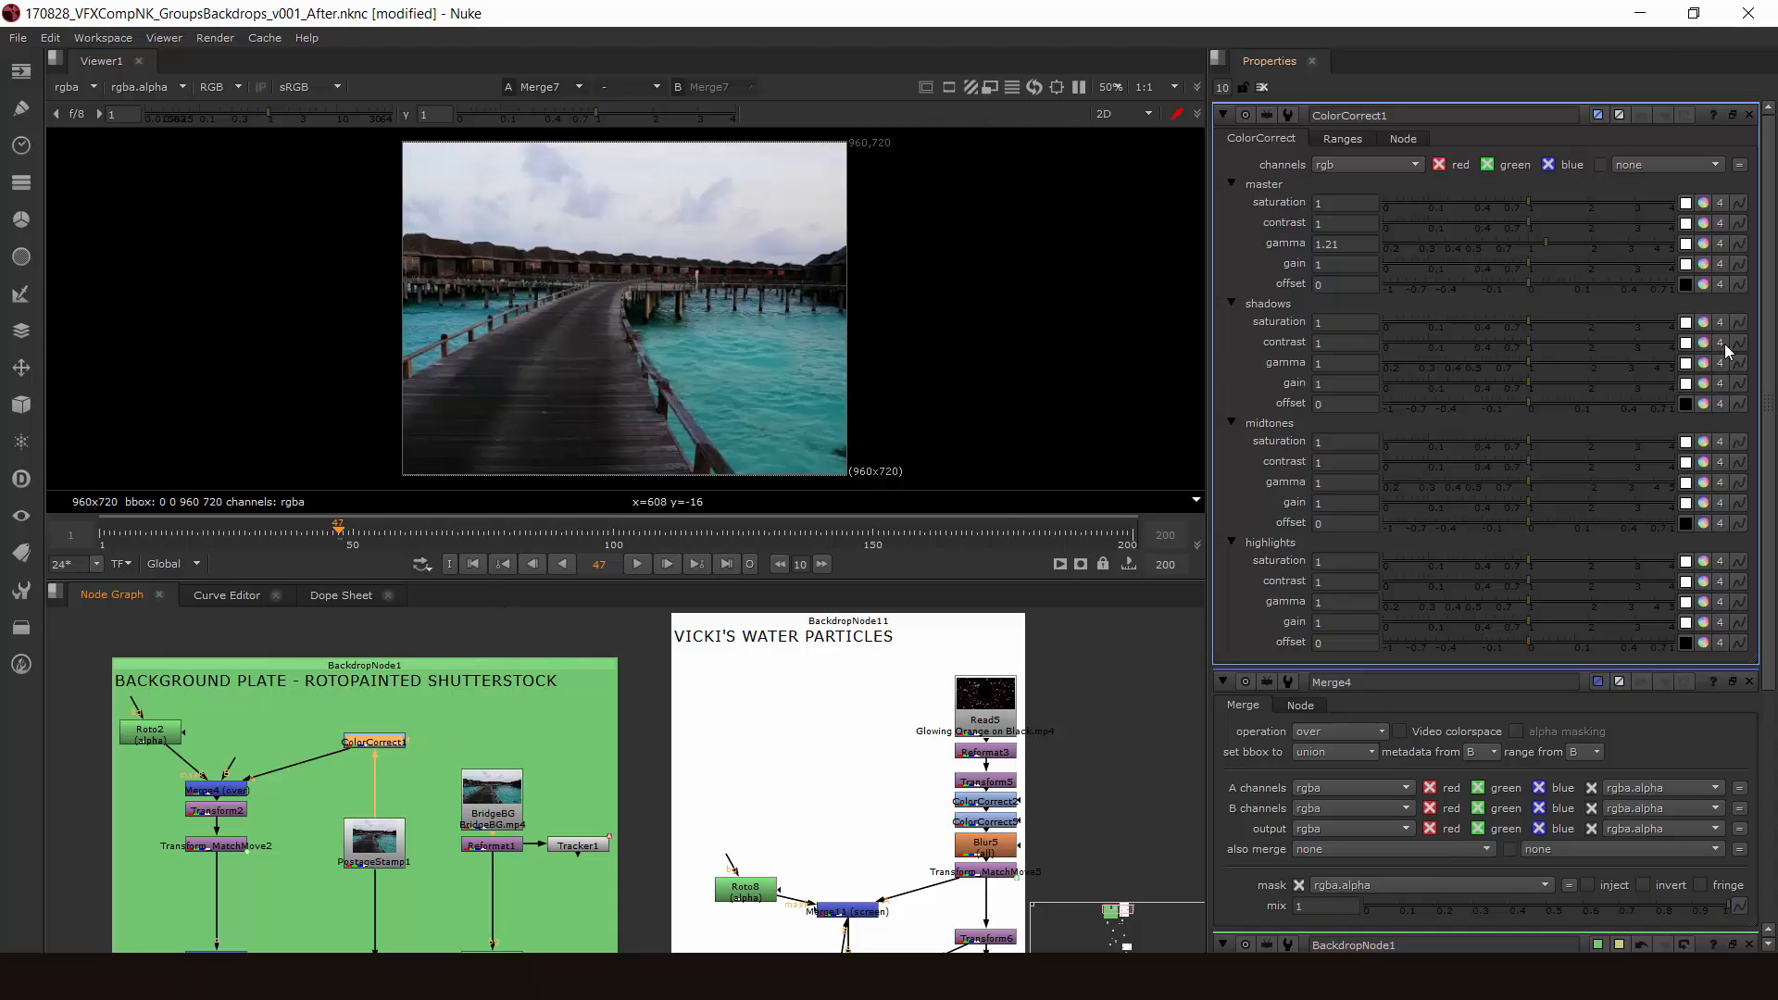
click(1597, 115)
click(1627, 353)
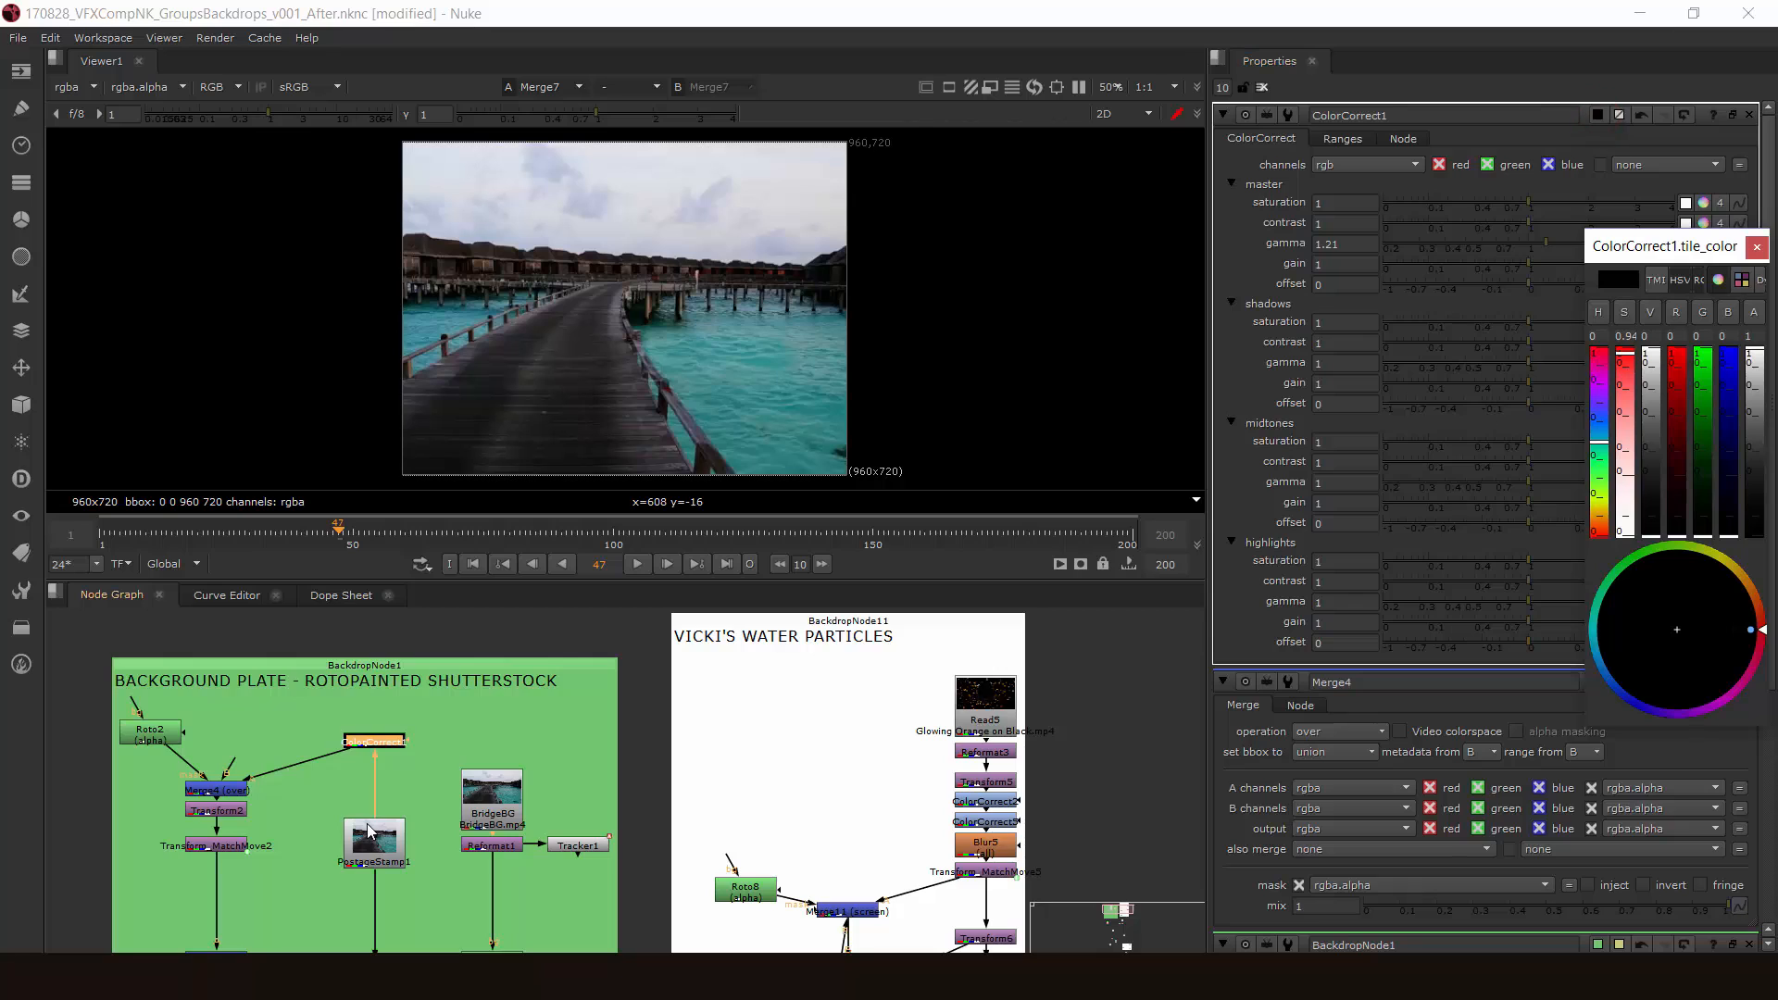
scroll(282, 791, up, 9)
middle_drag(713, 769, 613, 896)
drag(1625, 437, 1605, 348)
drag(1674, 517, 1676, 352)
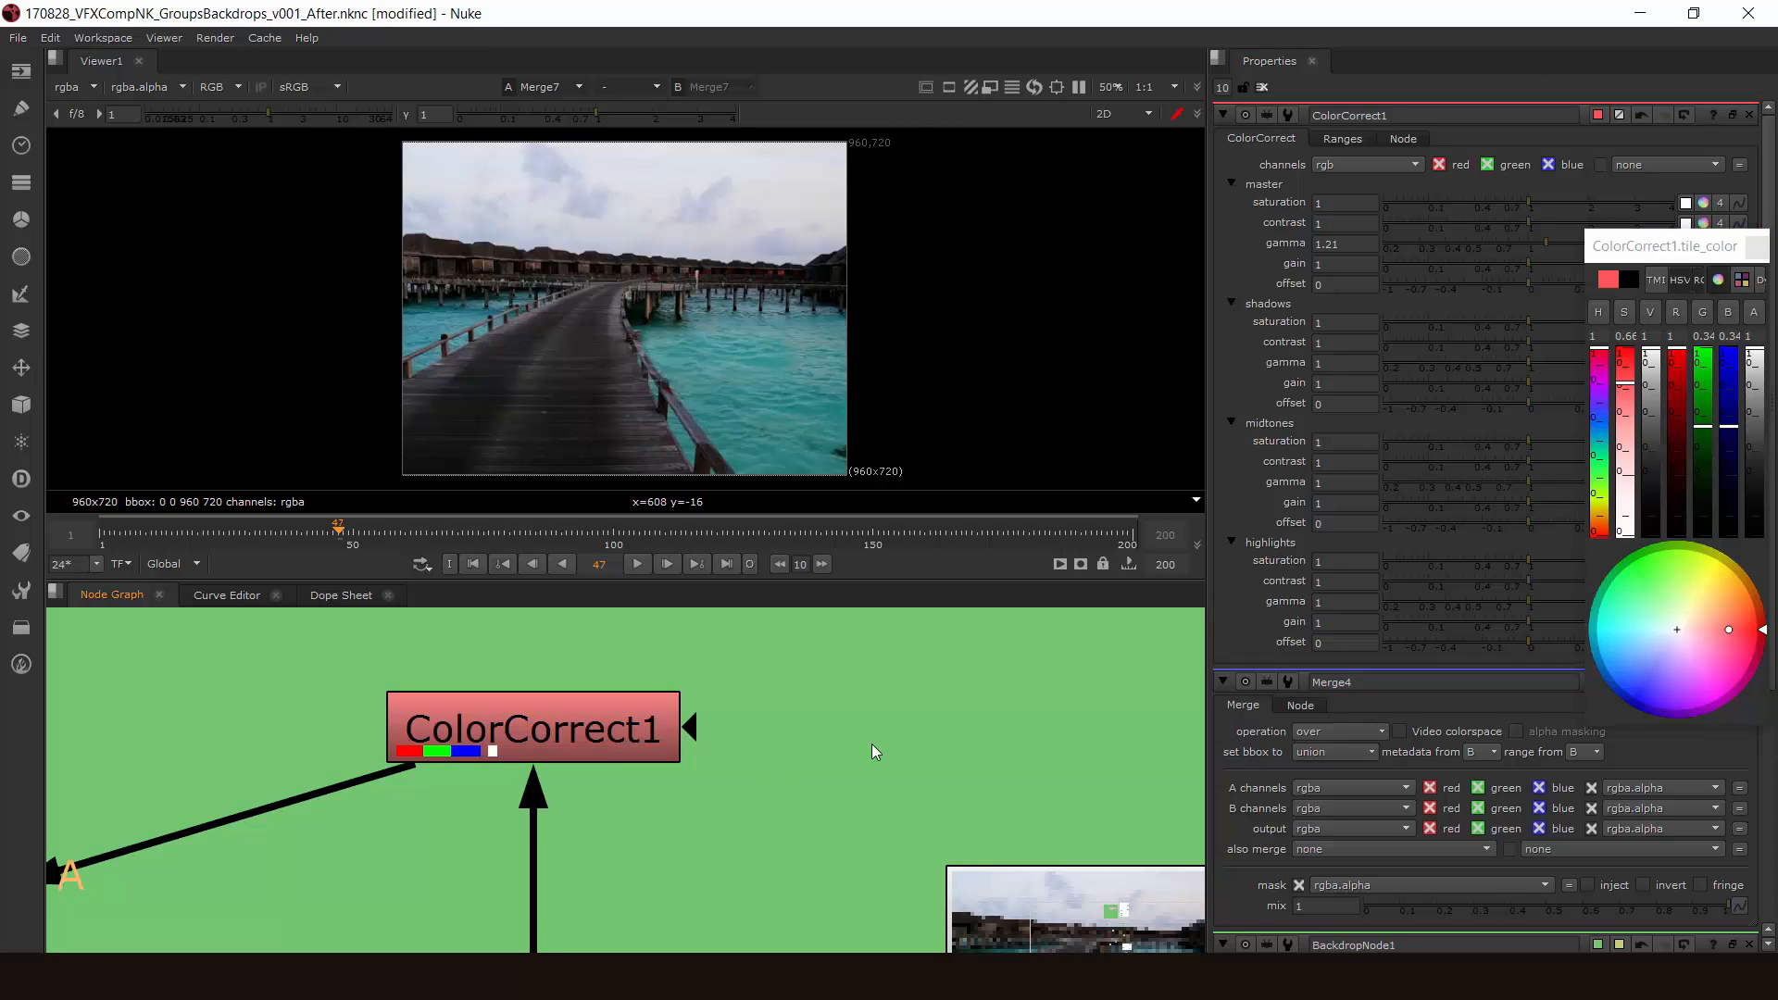
Step: Undo the tile colour change on ColorCorrect1
key(f)
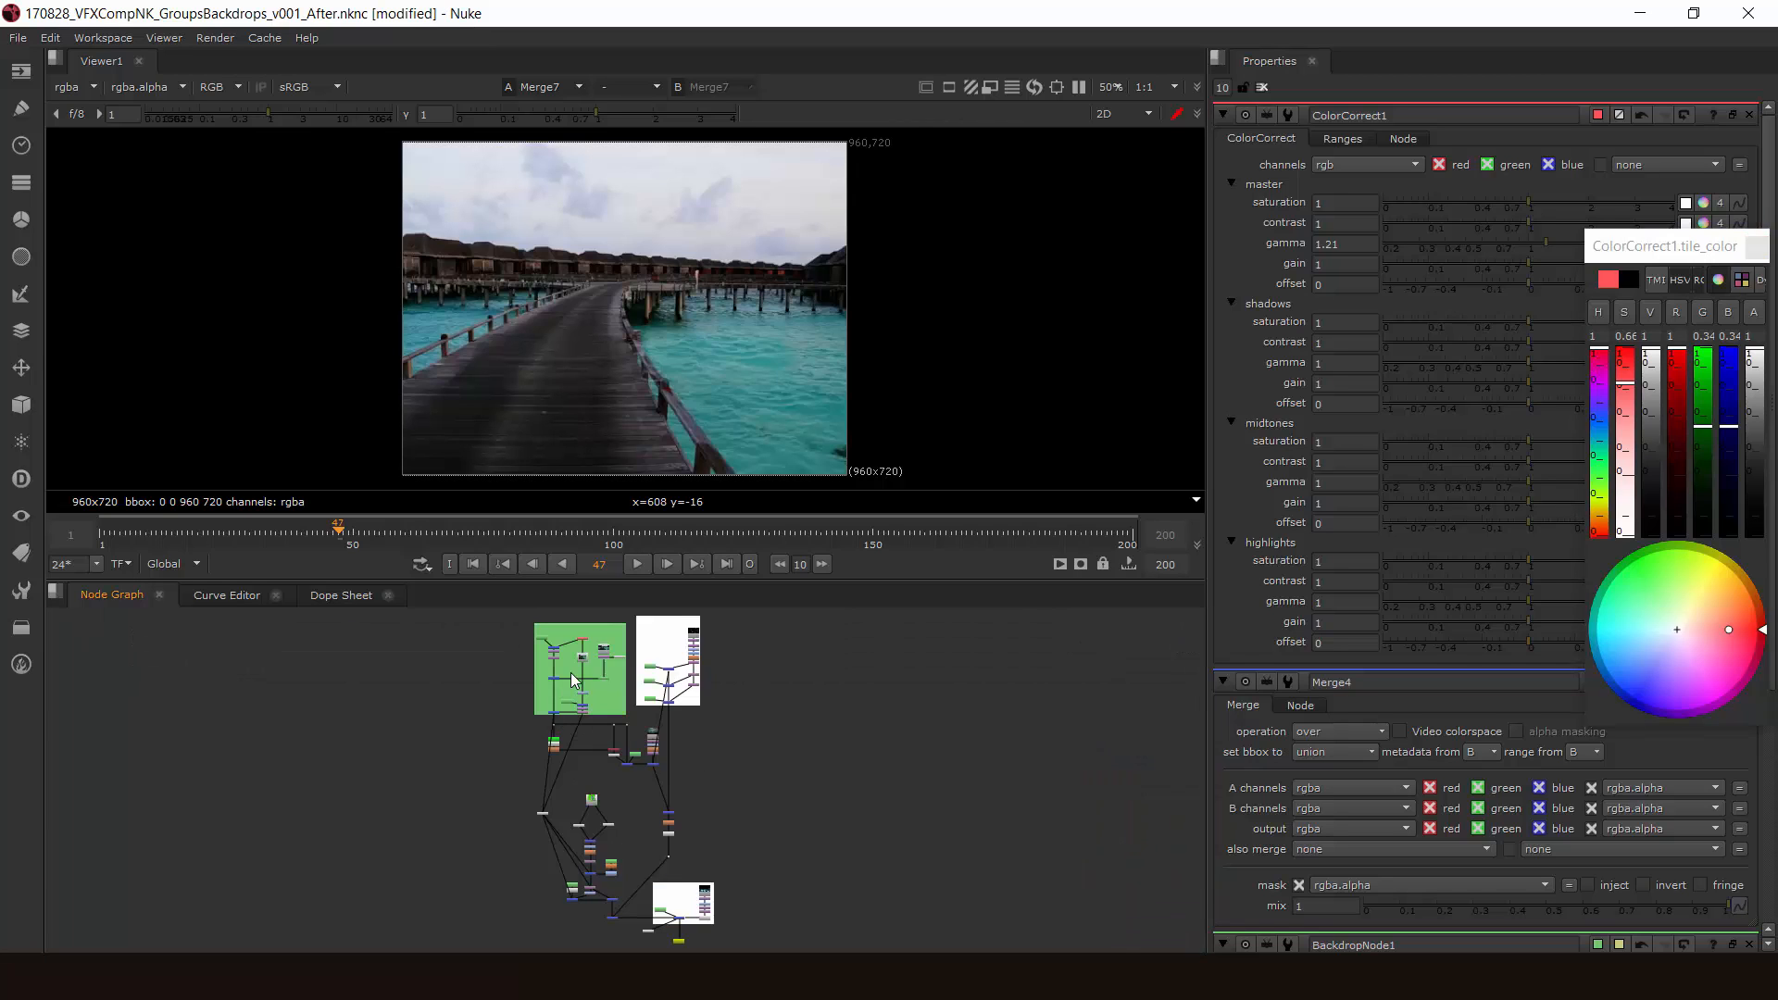
scroll(643, 755, up, 5)
key(ctrl+z)
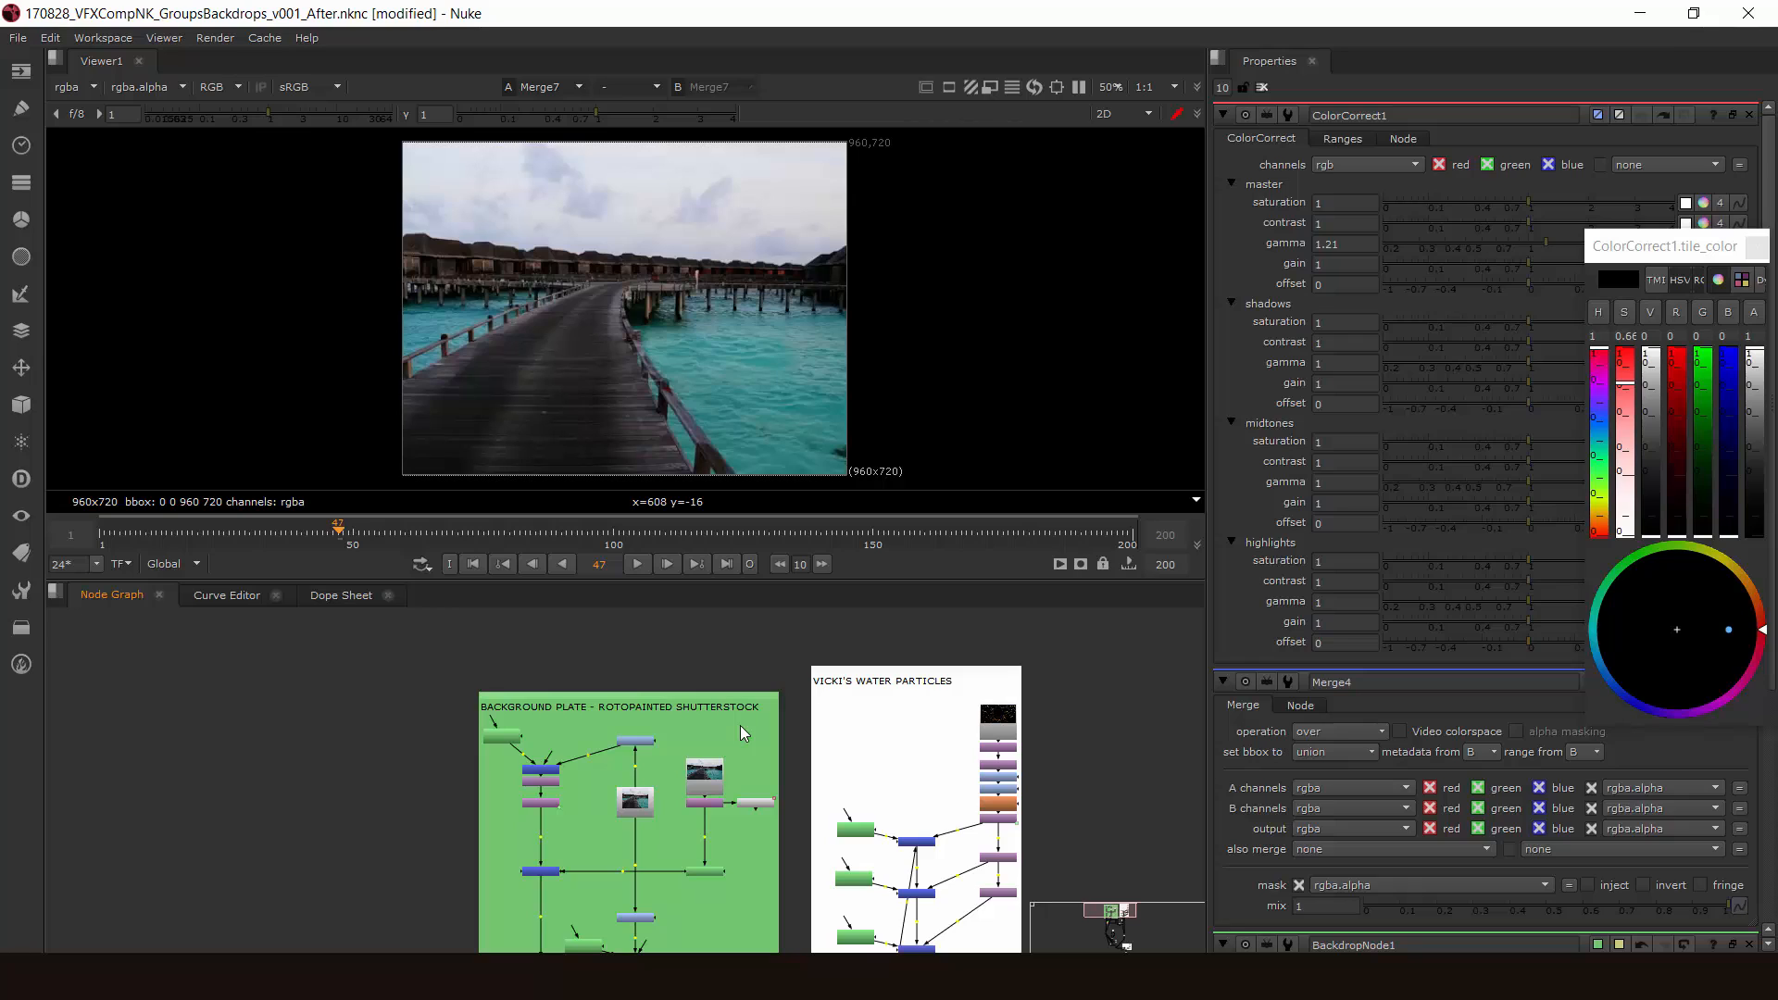
Step: Try moving the background plate backdrop together with its nodes, and undo the moves
click(727, 705)
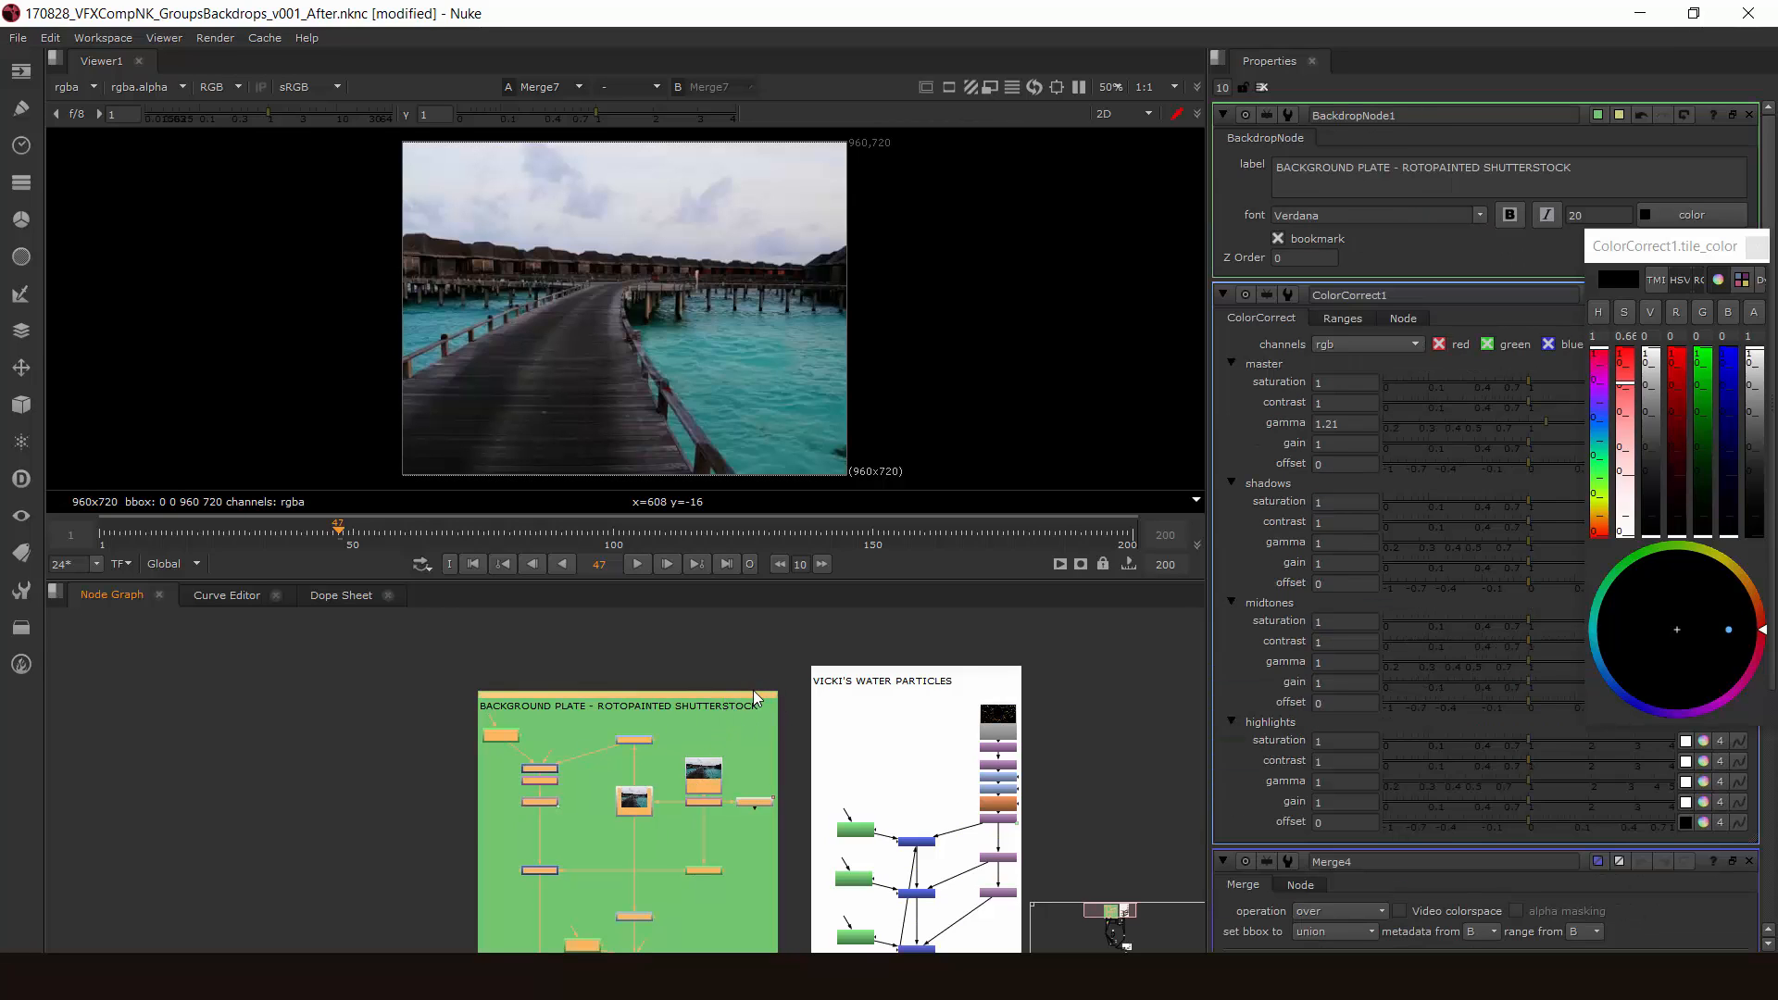
drag(703, 696, 581, 653)
scroll(754, 838, down, 2)
middle_drag(748, 796, 757, 692)
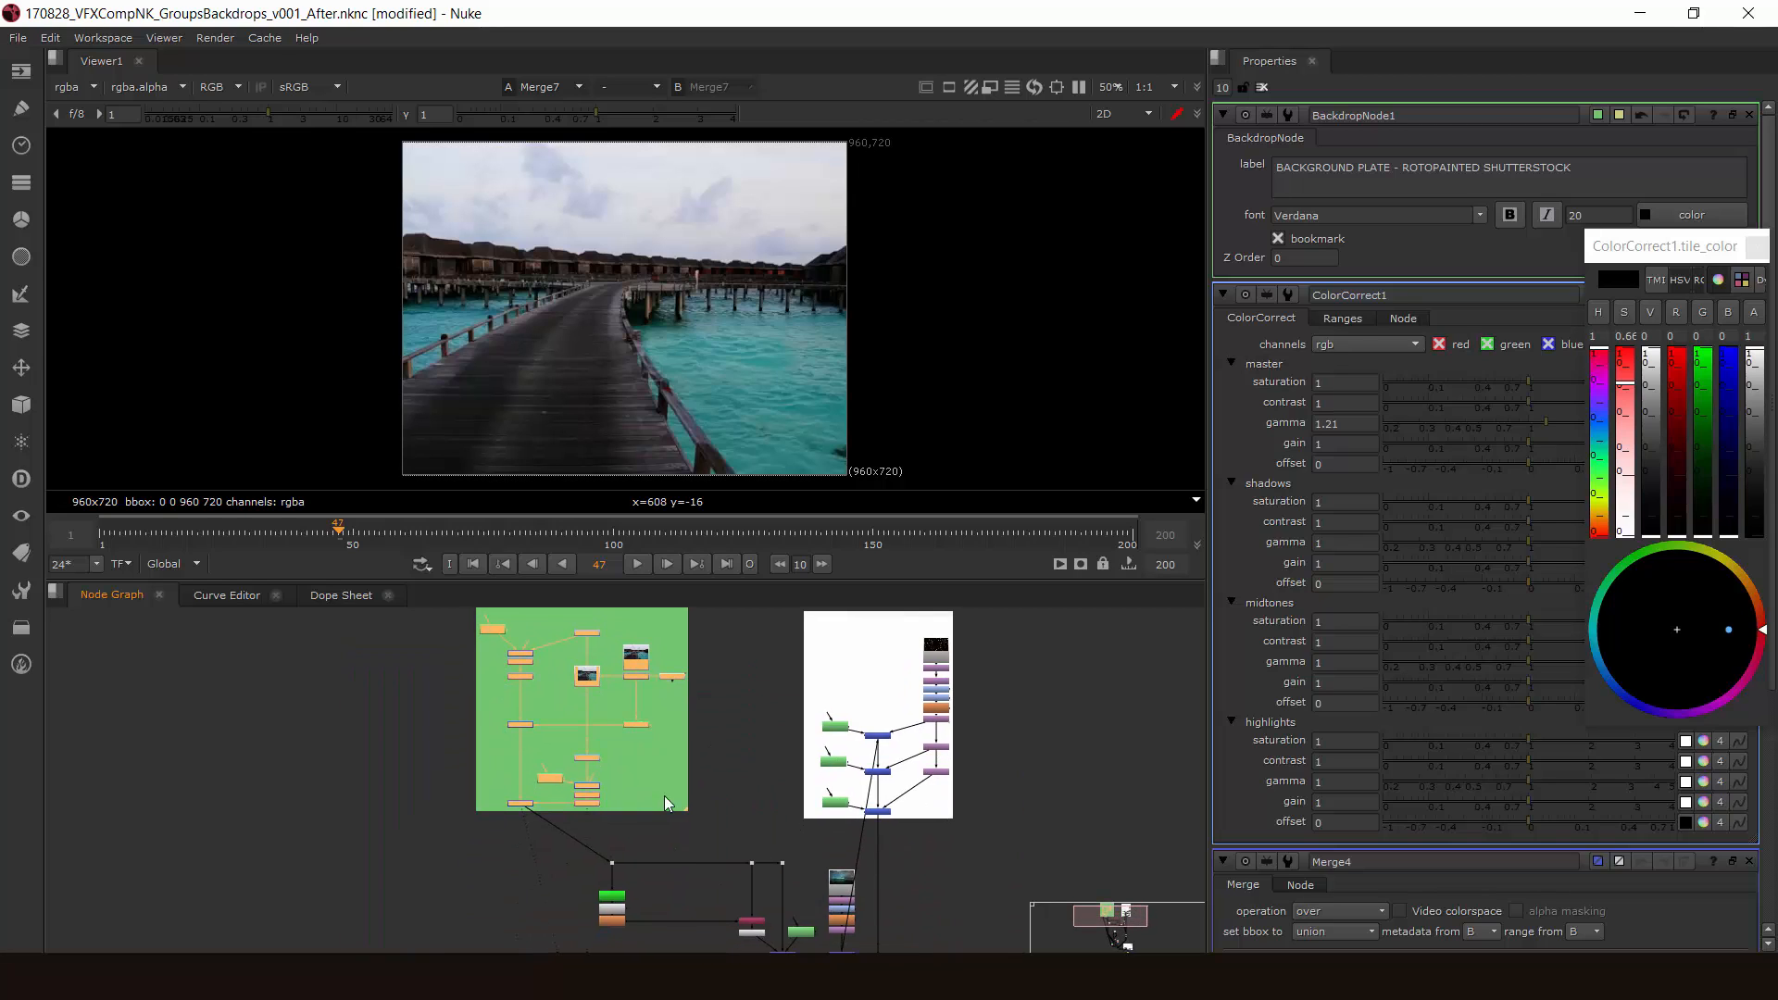
middle_drag(664, 796, 696, 877)
drag(665, 683, 731, 665)
key(ctrl+z)
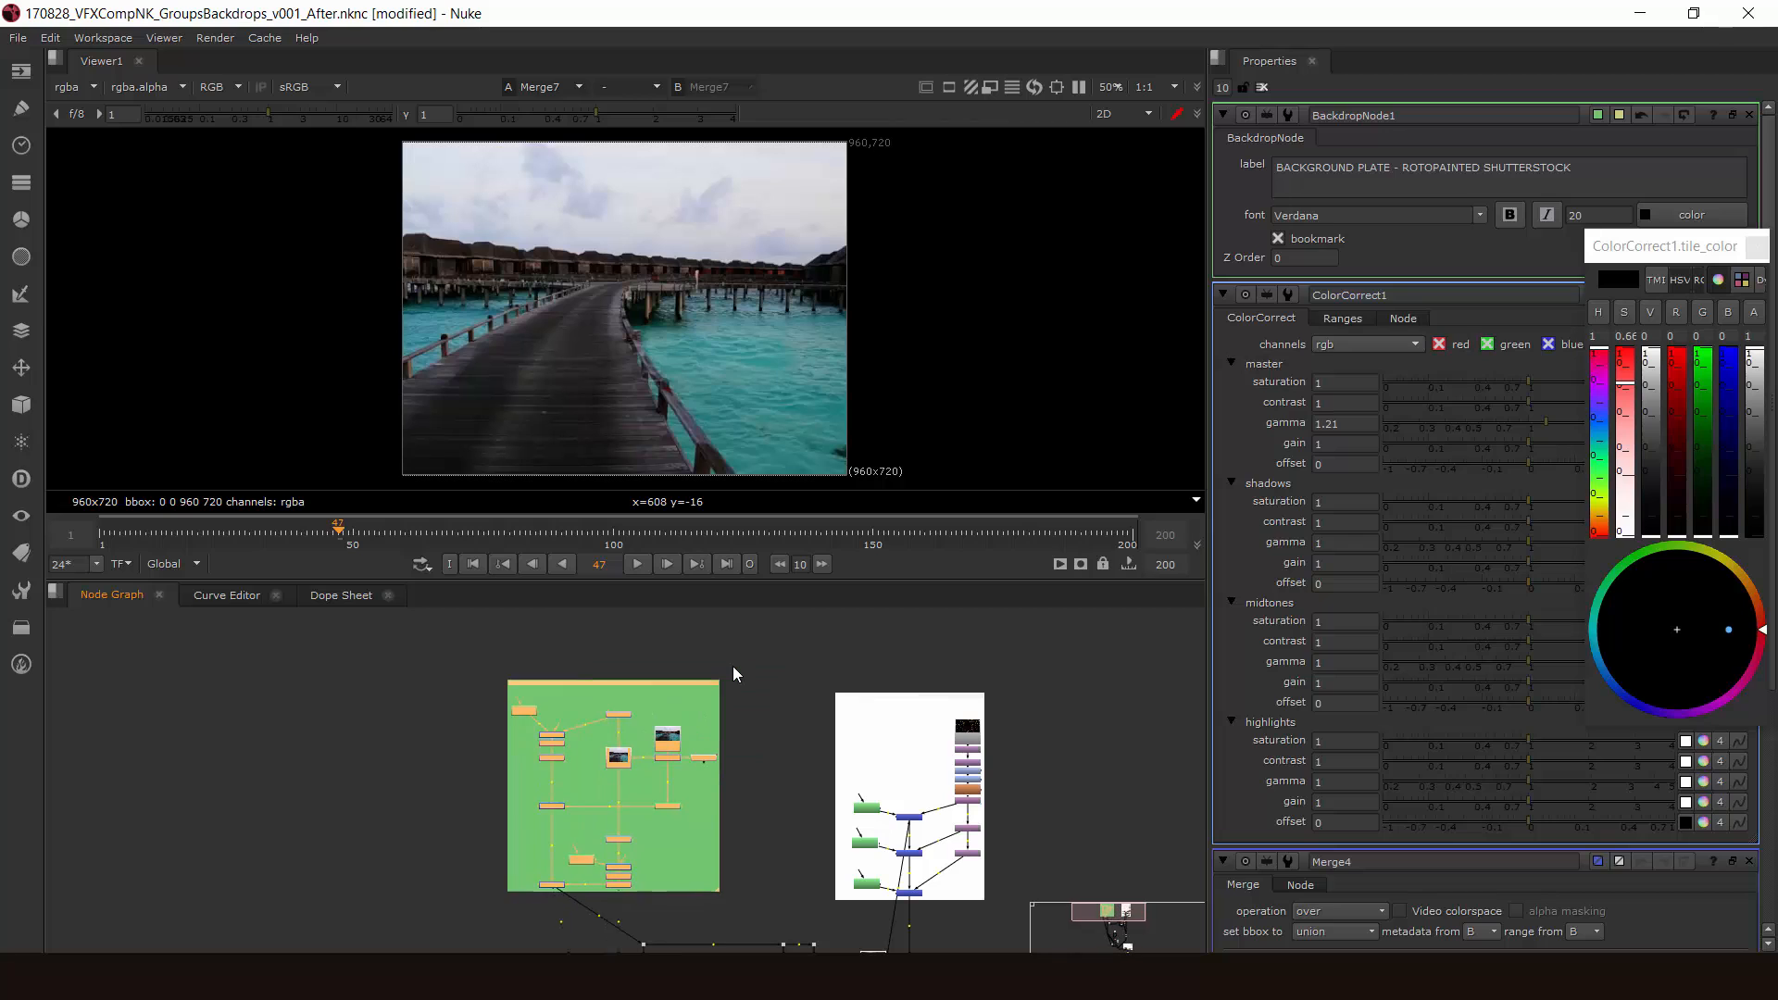
key(ctrl+z)
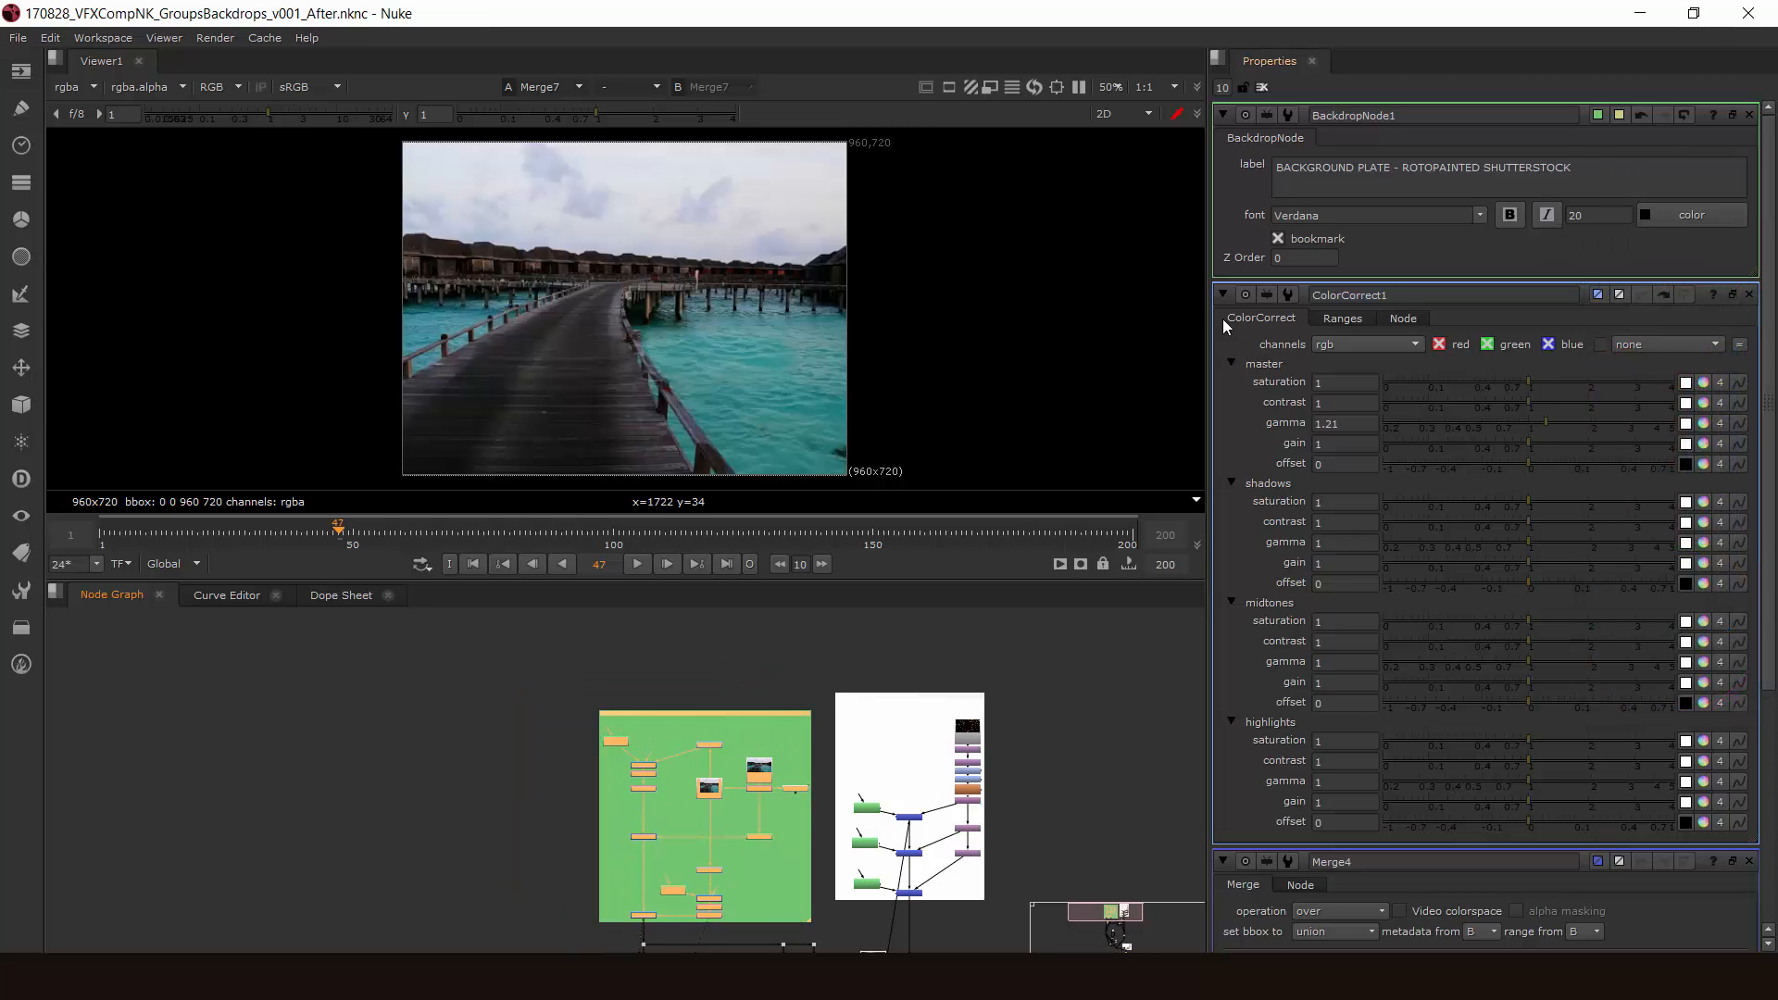
Step: Change the background plate backdrop's tile colour to mustard yellow, with hue about 0.15 and saturation about 0.64
scroll(786, 719, up, 4)
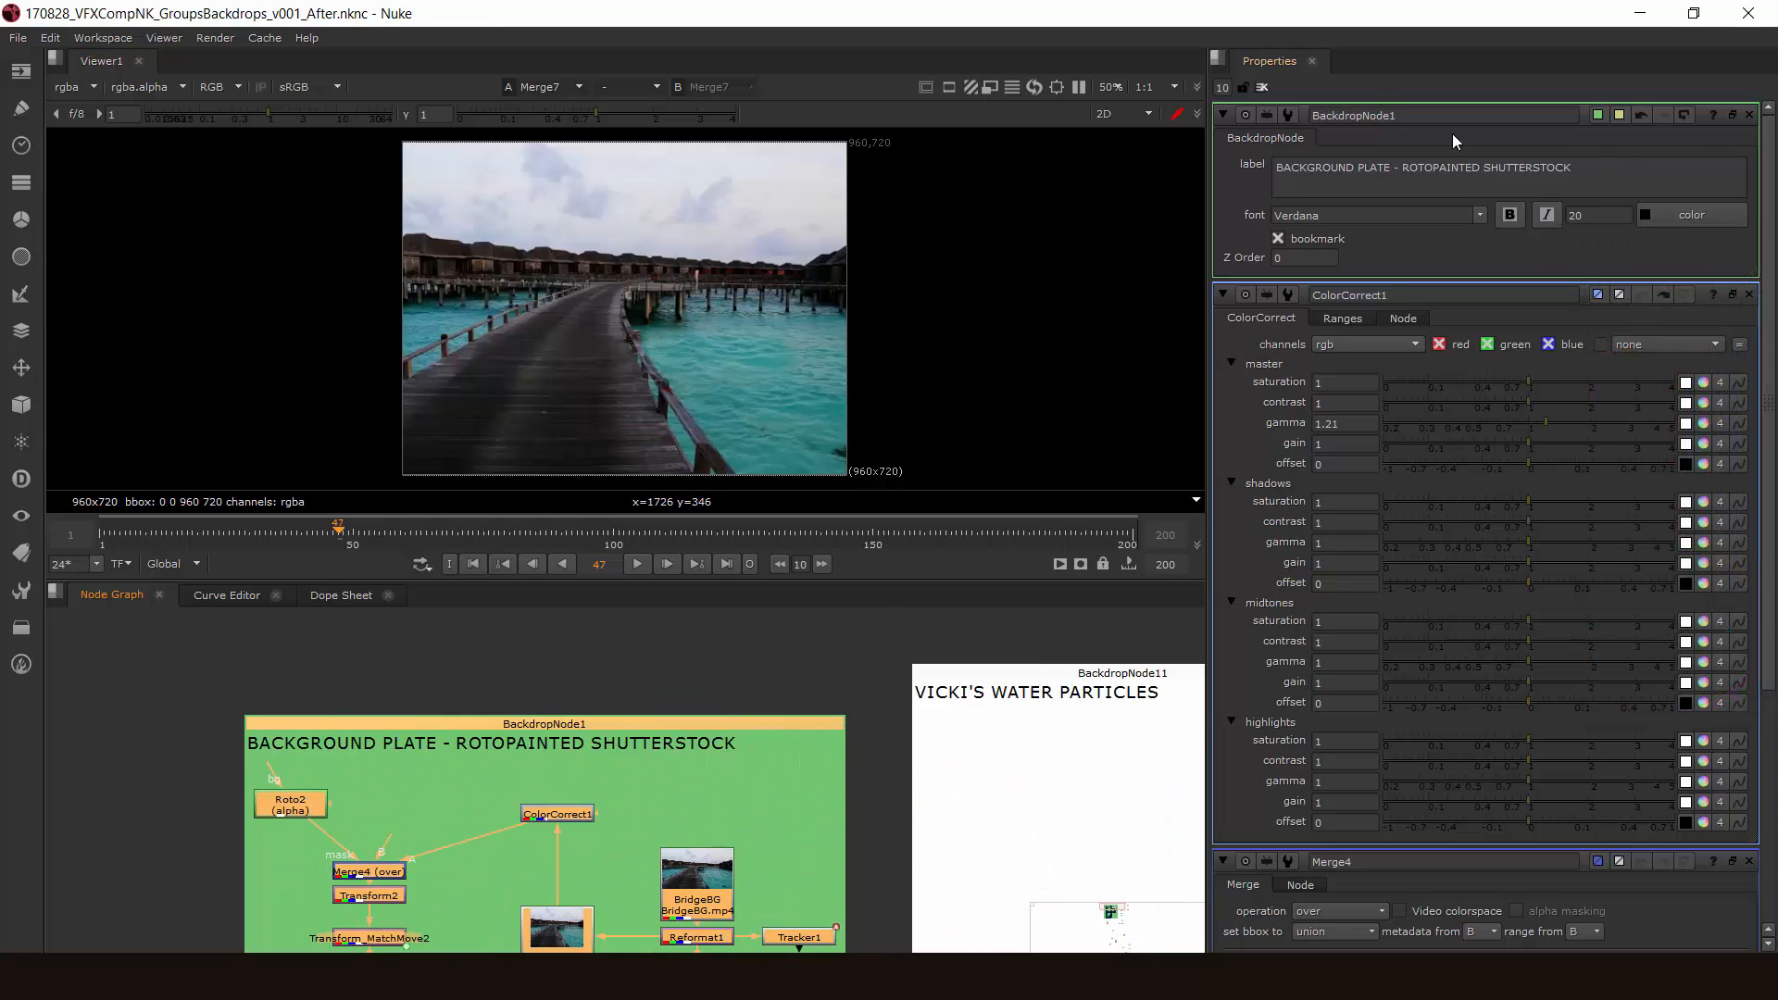
click(1597, 114)
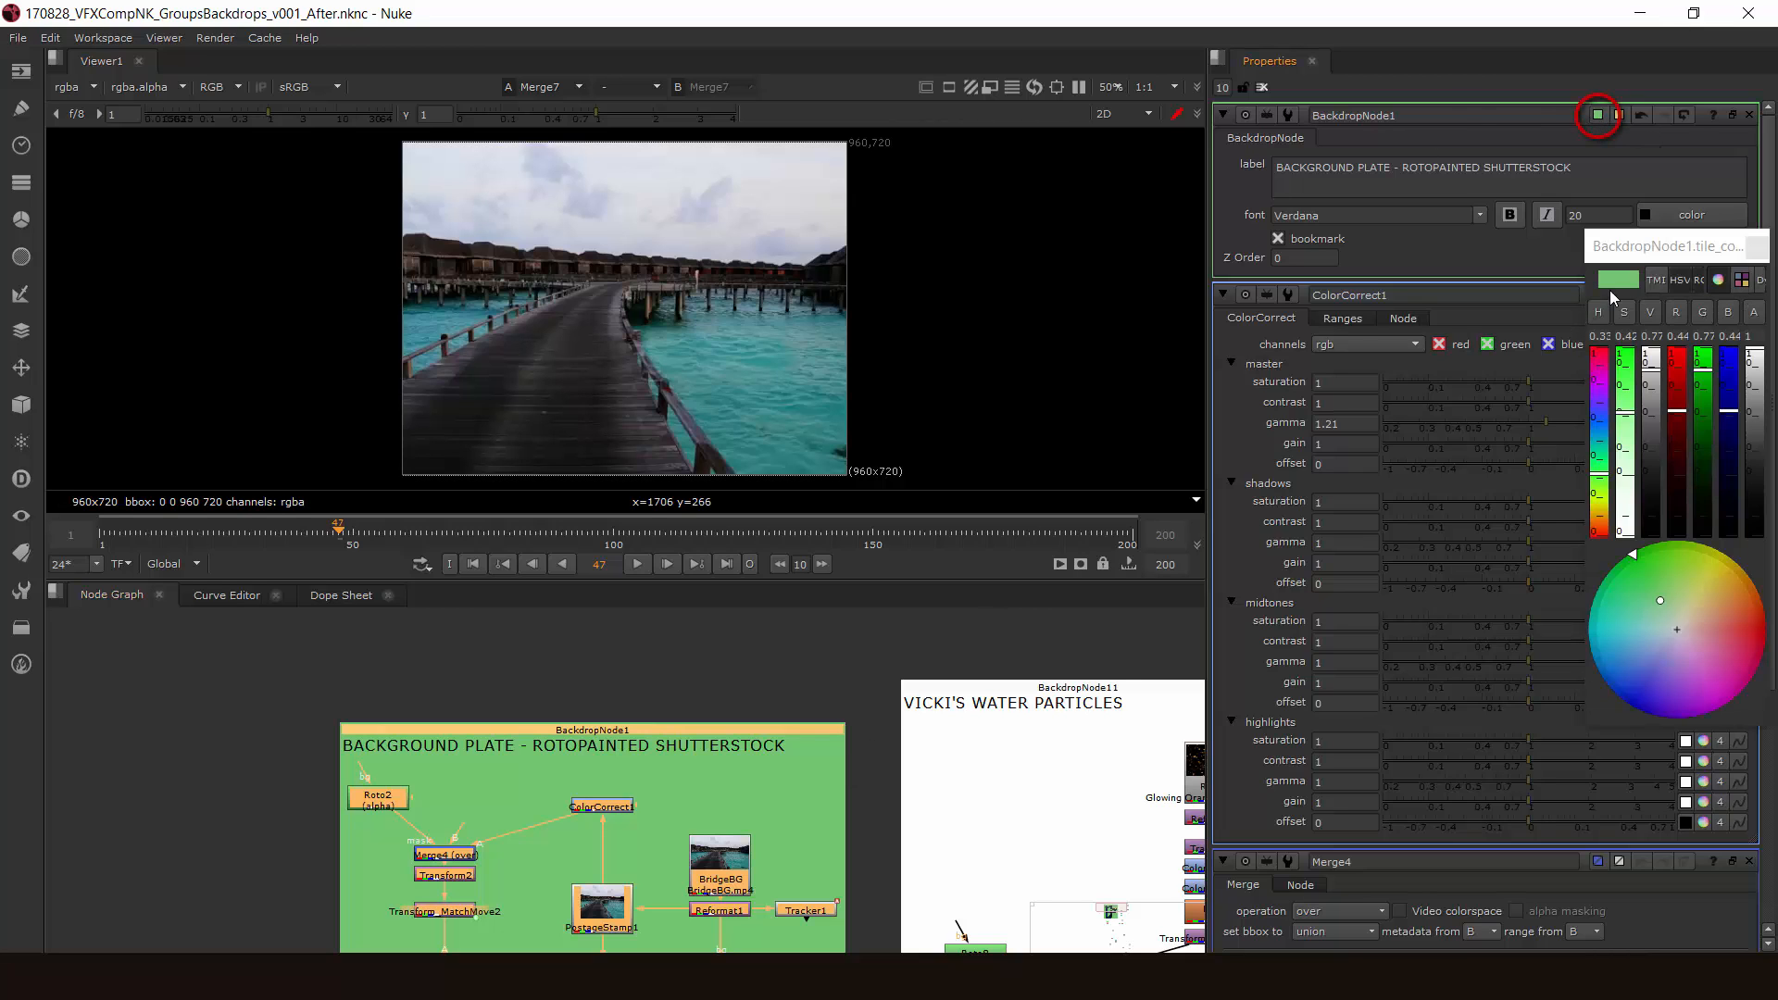
drag(1605, 490, 1605, 509)
drag(1628, 410, 1629, 383)
drag(1638, 246, 942, 312)
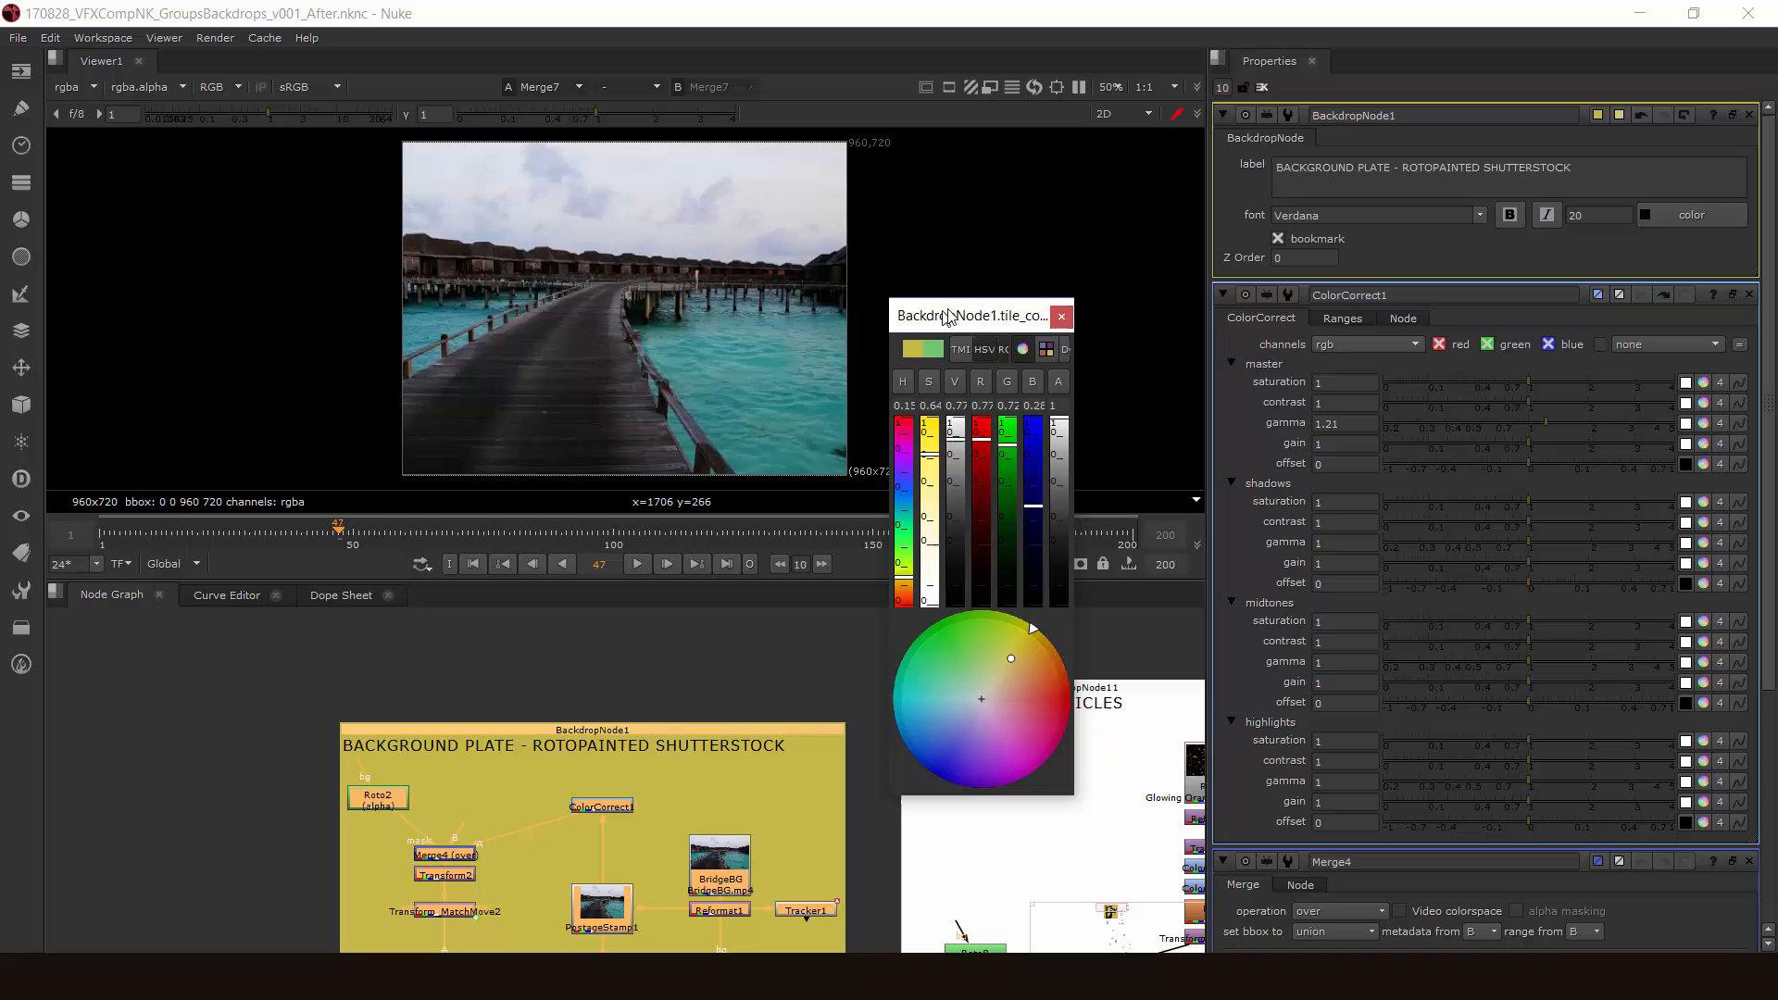
click(1060, 312)
Step: Compare the rotopainted output of Merge5 with the original plate output of Reformat1 in the viewer
middle_drag(840, 671, 794, 626)
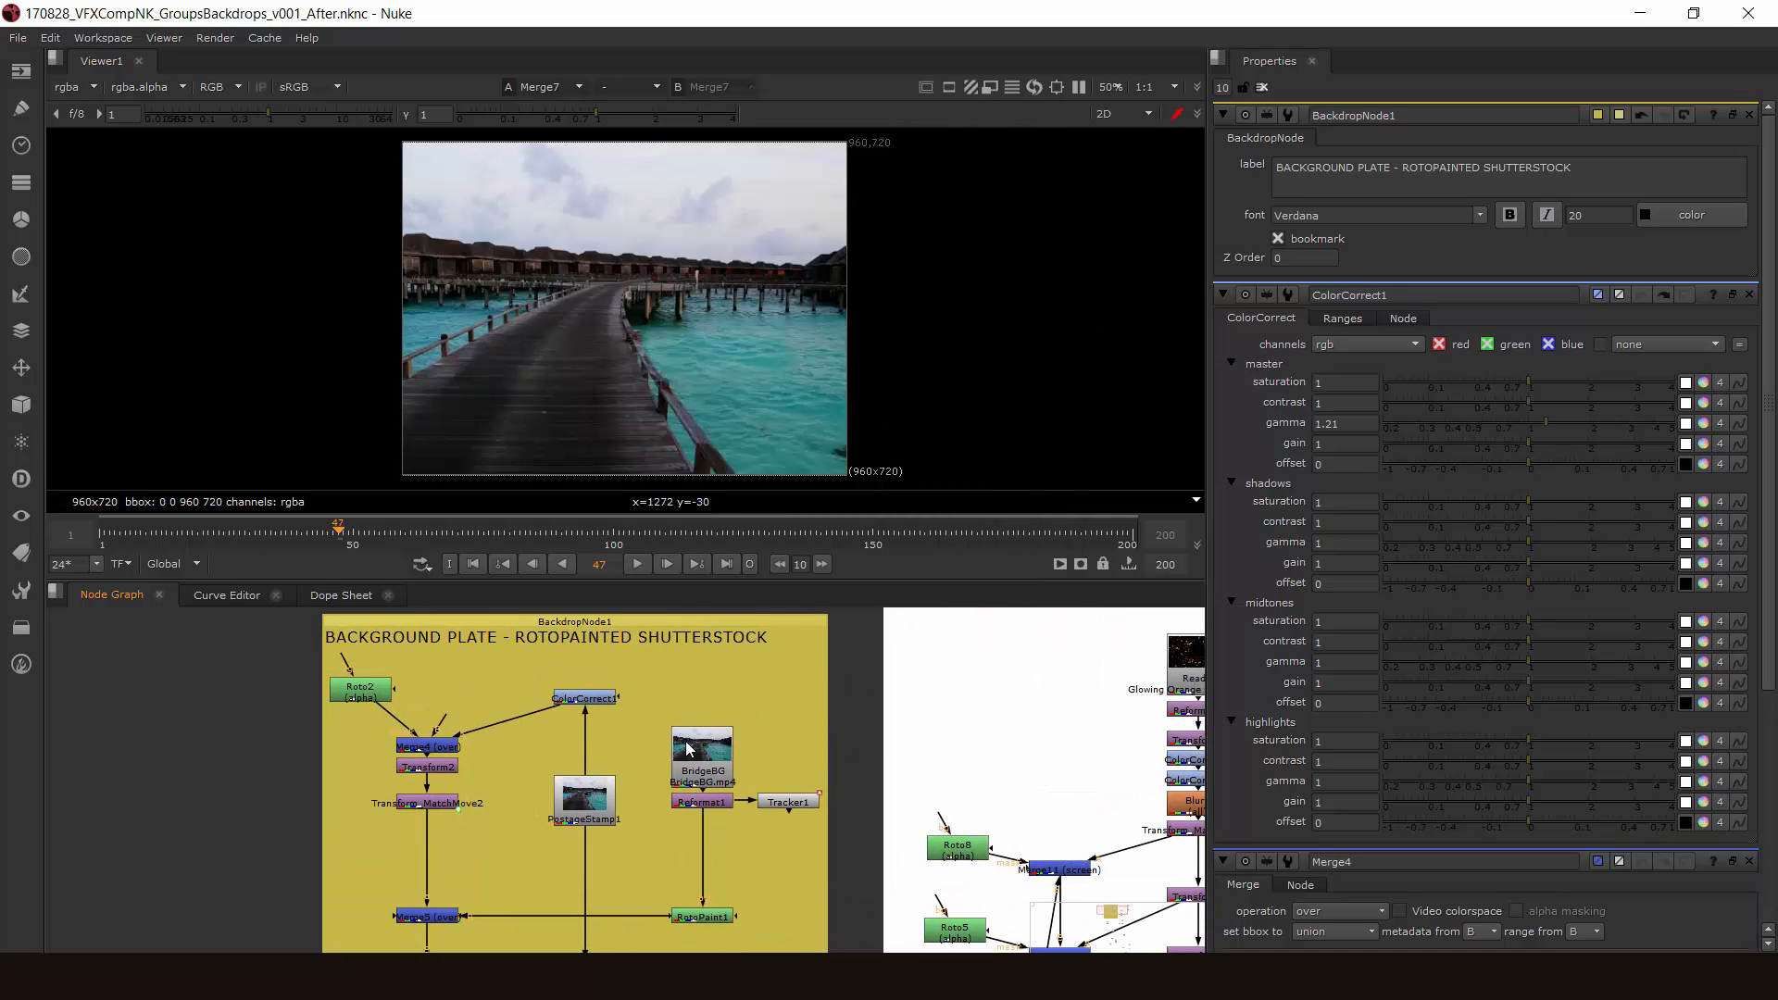
middle_drag(728, 777, 828, 668)
scroll(802, 718, down, 1)
mouse_move(783, 841)
middle_down()
mouse_move(789, 764)
mouse_move(764, 861)
middle_up()
click(524, 788)
key(1)
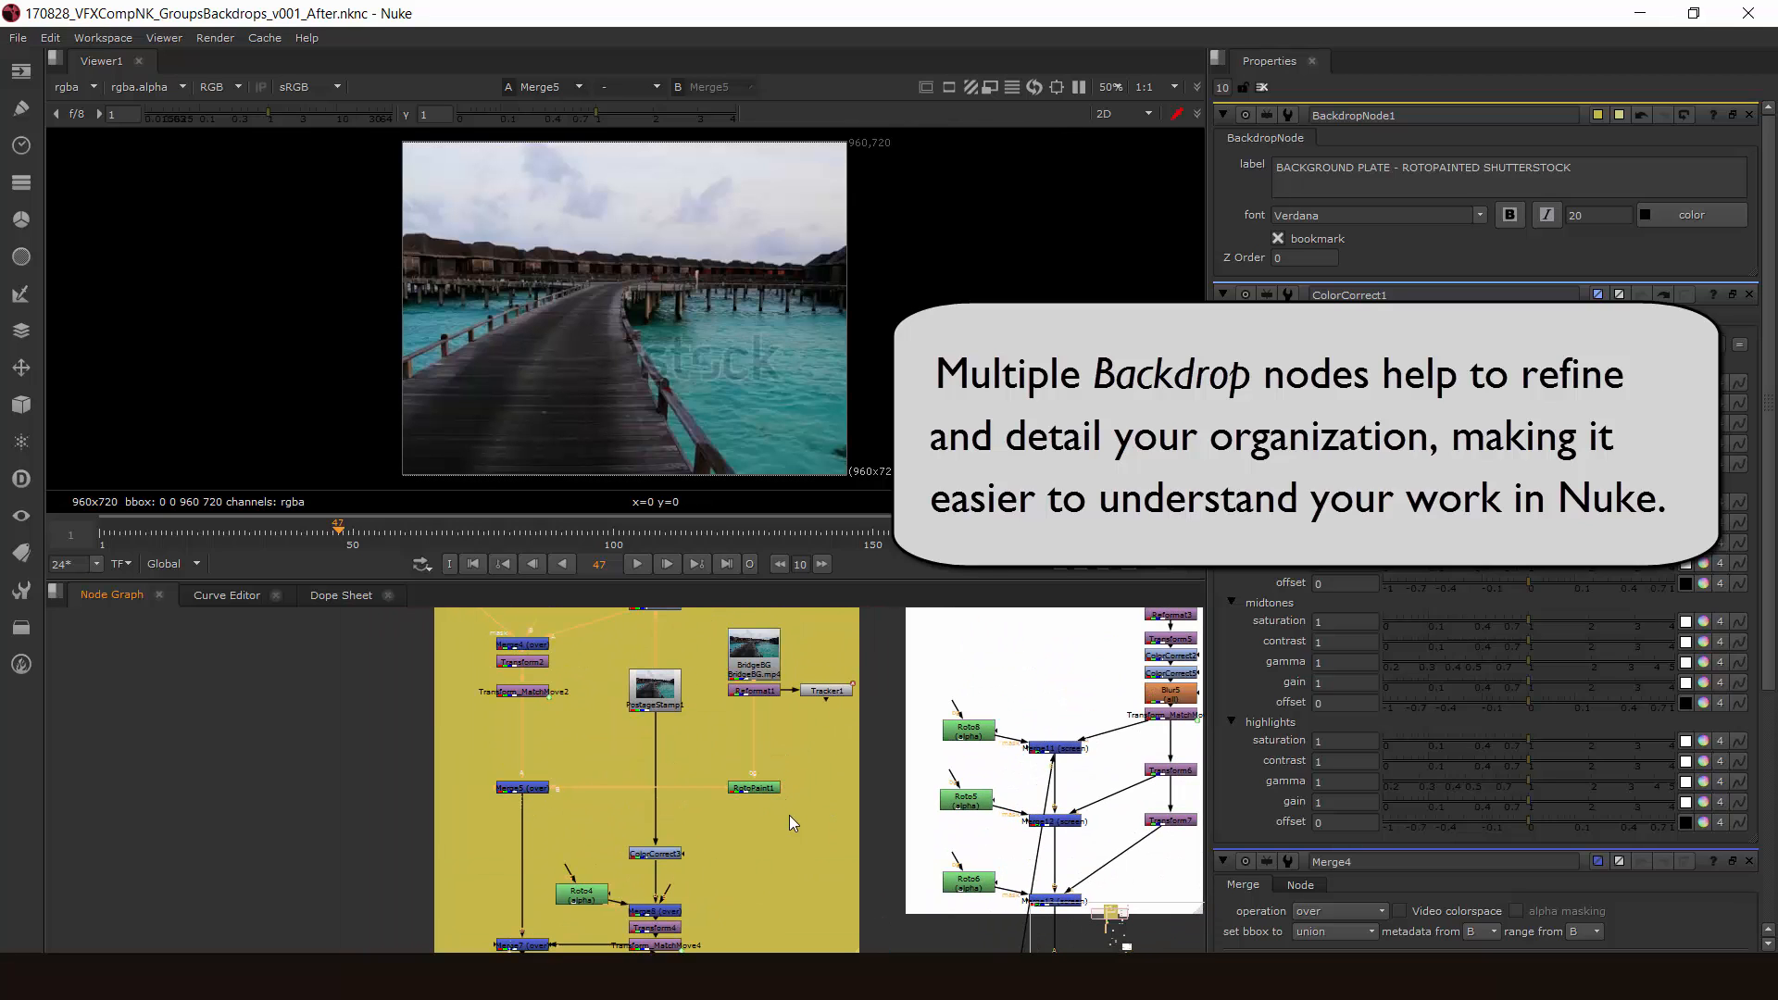
middle_drag(649, 787, 638, 837)
click(649, 748)
key(1)
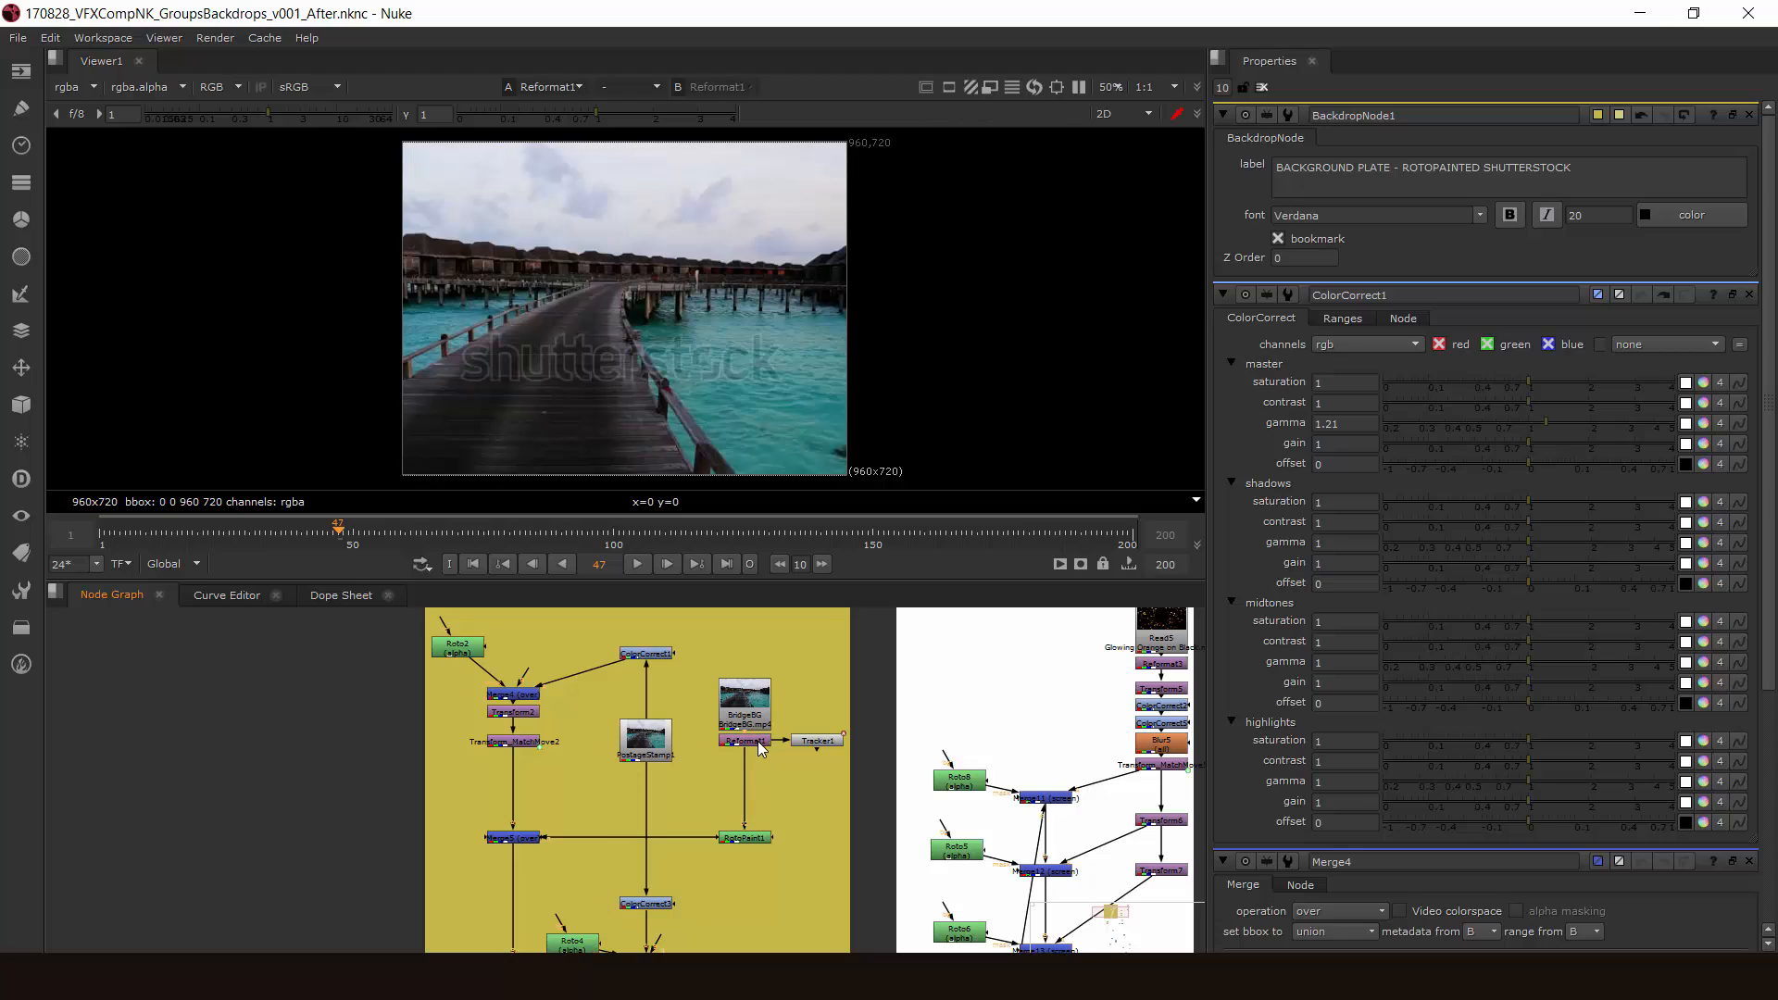
Step: Add a Backdrop around the BridgeBG read node, Reformat1 and Tracker1 inside the background plate backdrop
drag(699, 652, 856, 781)
key(Tab)
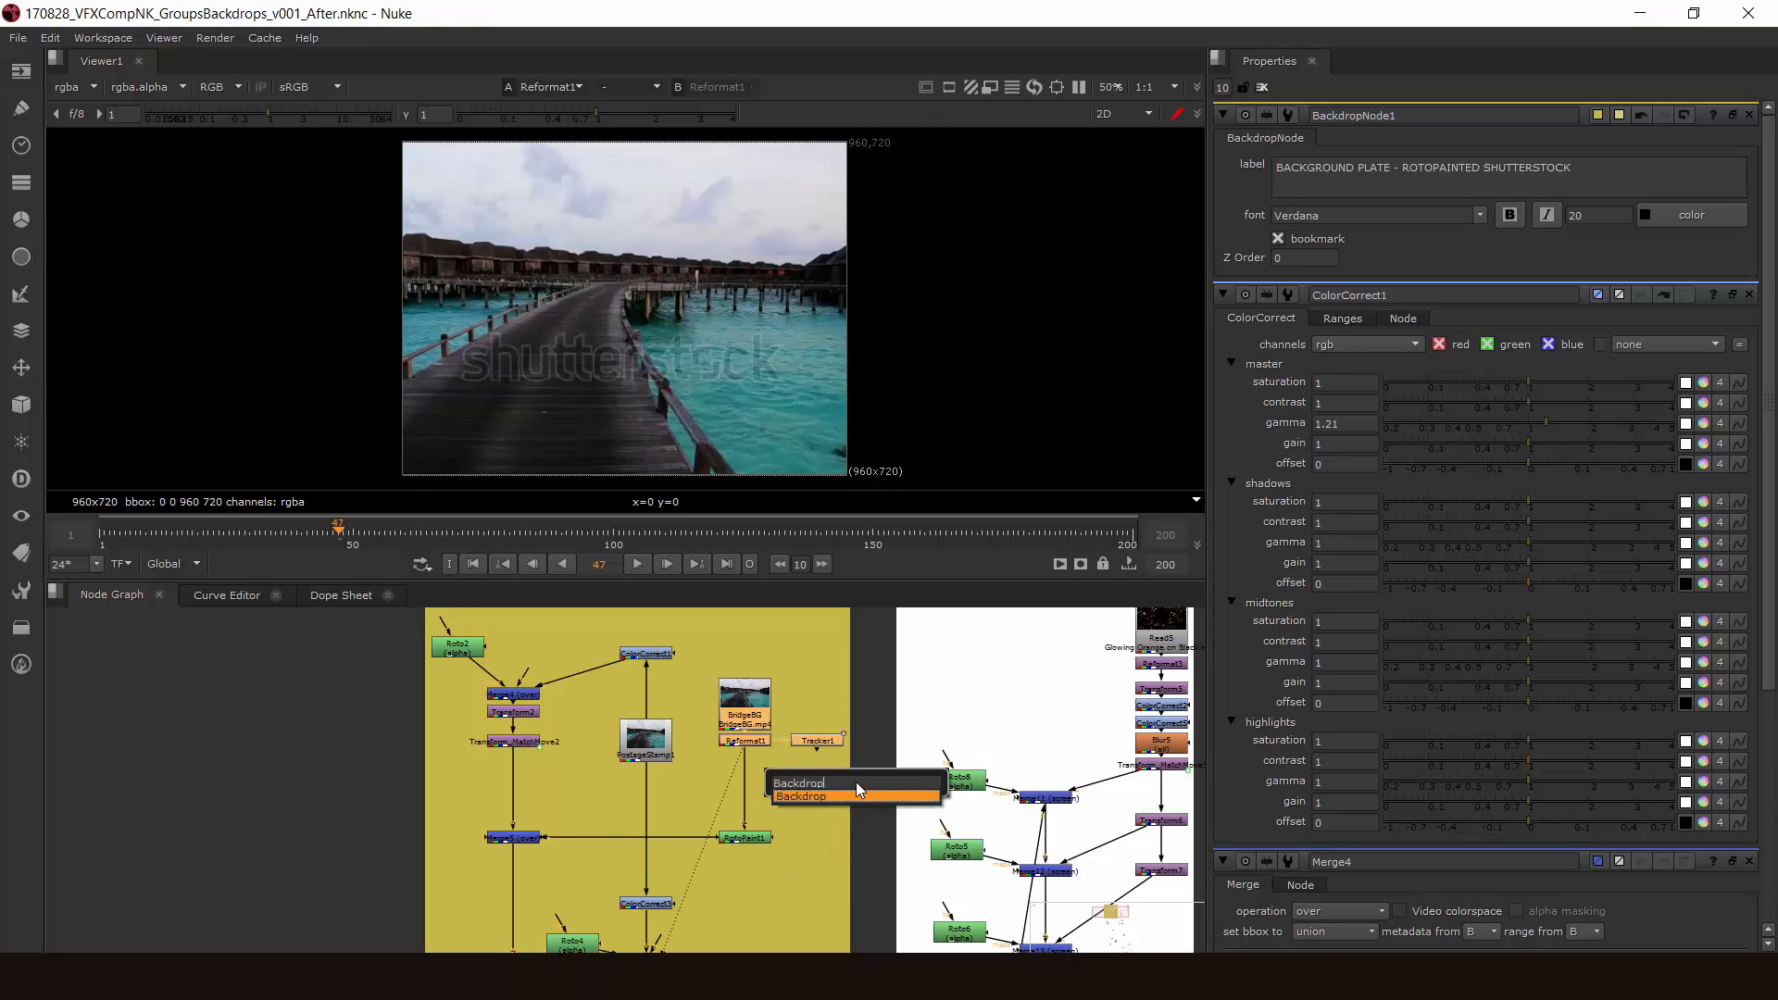
key(Return)
middle_drag(846, 785, 817, 844)
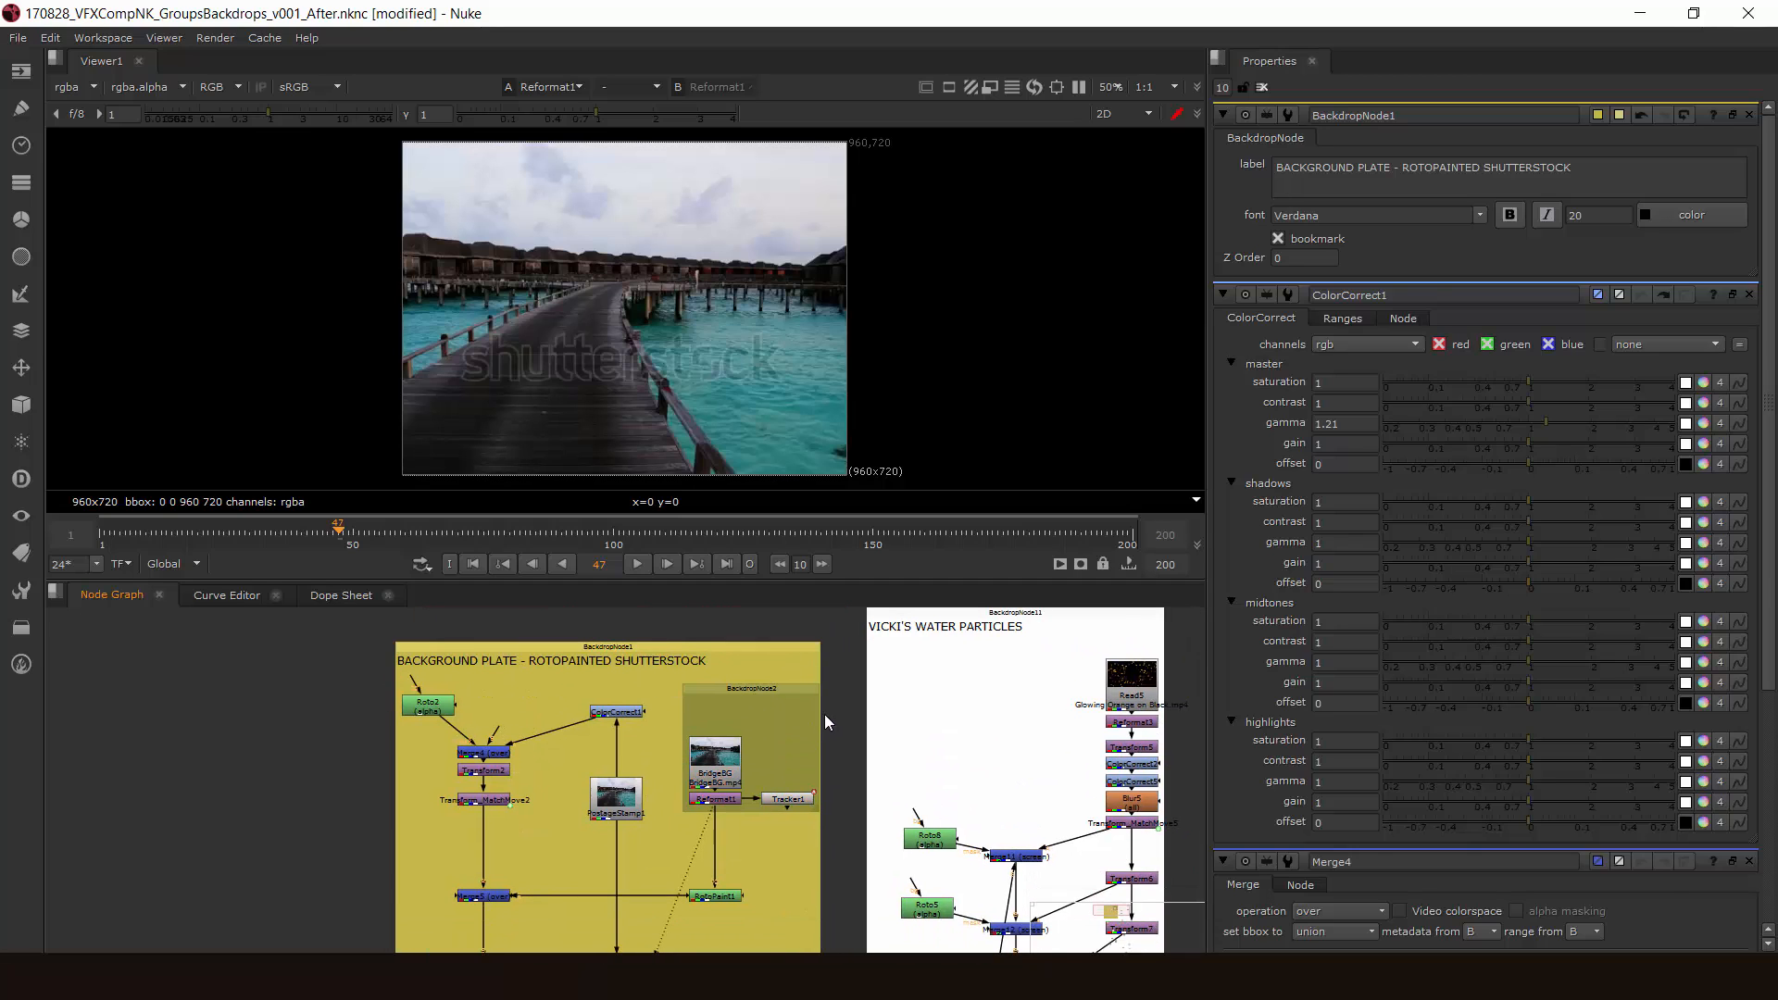
Step: Set the new nested backdrop's font size to 20 and label it ORIGINAL BACKGROUND
double_click(816, 692)
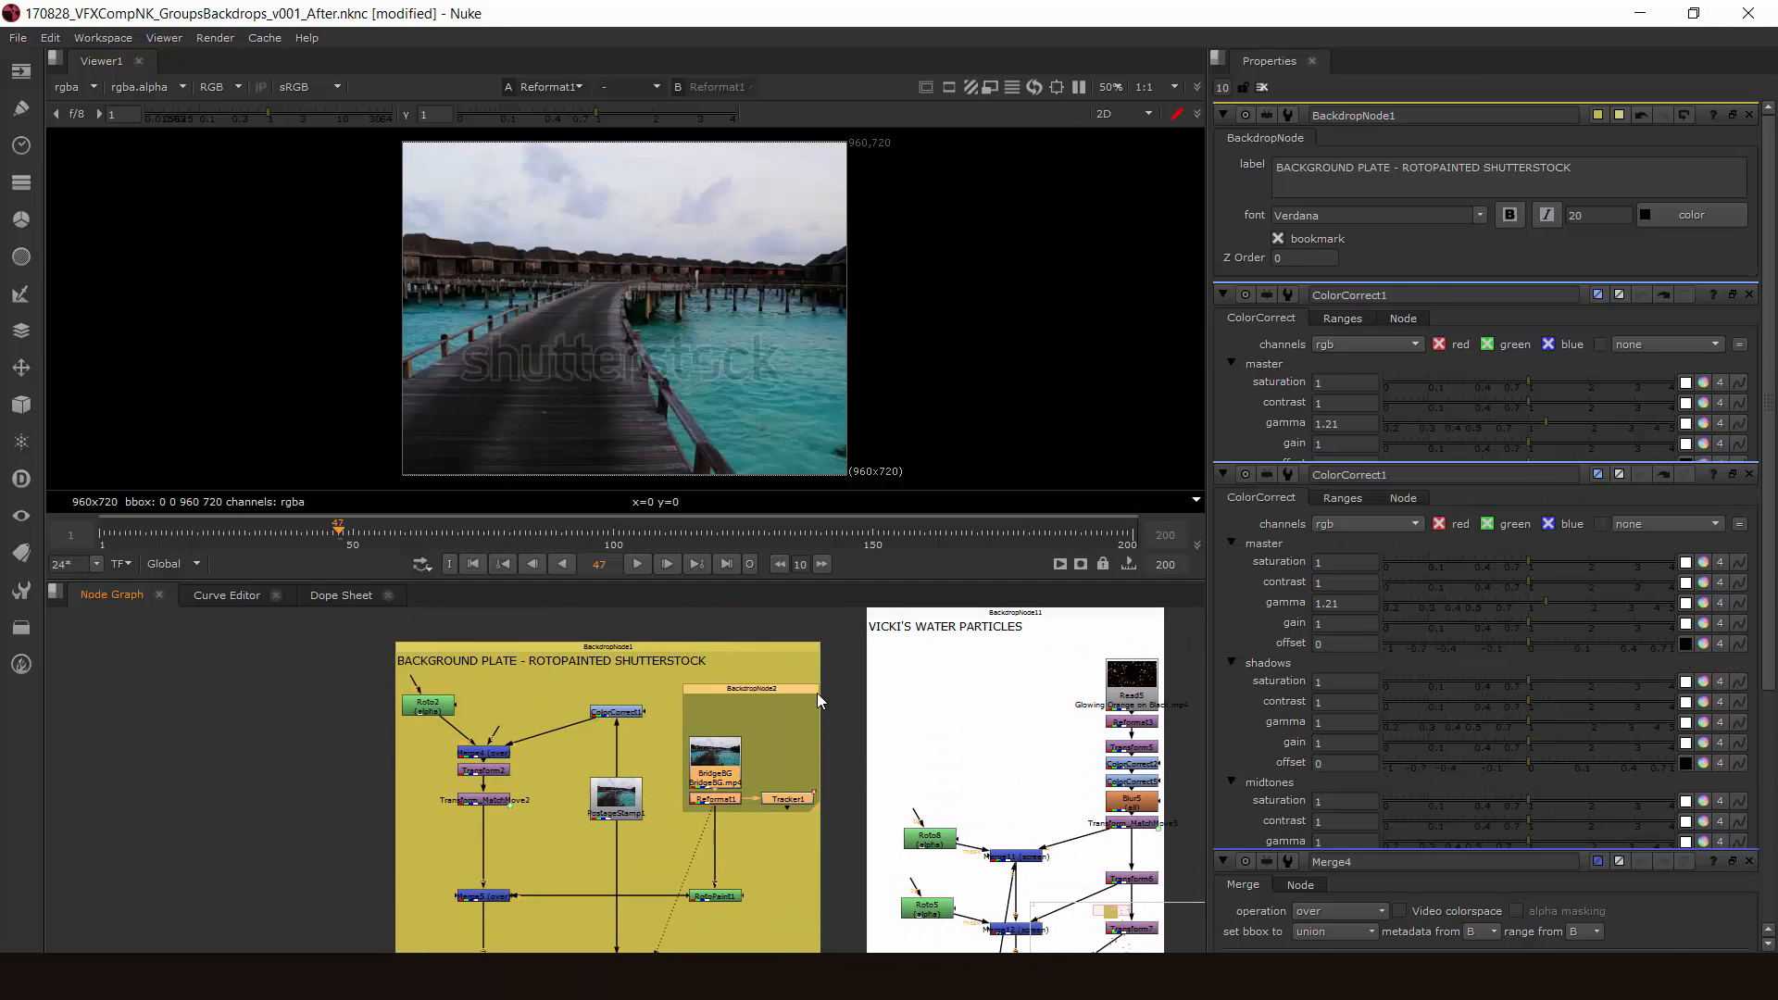
double_click(1617, 220)
text(20)
click(1344, 174)
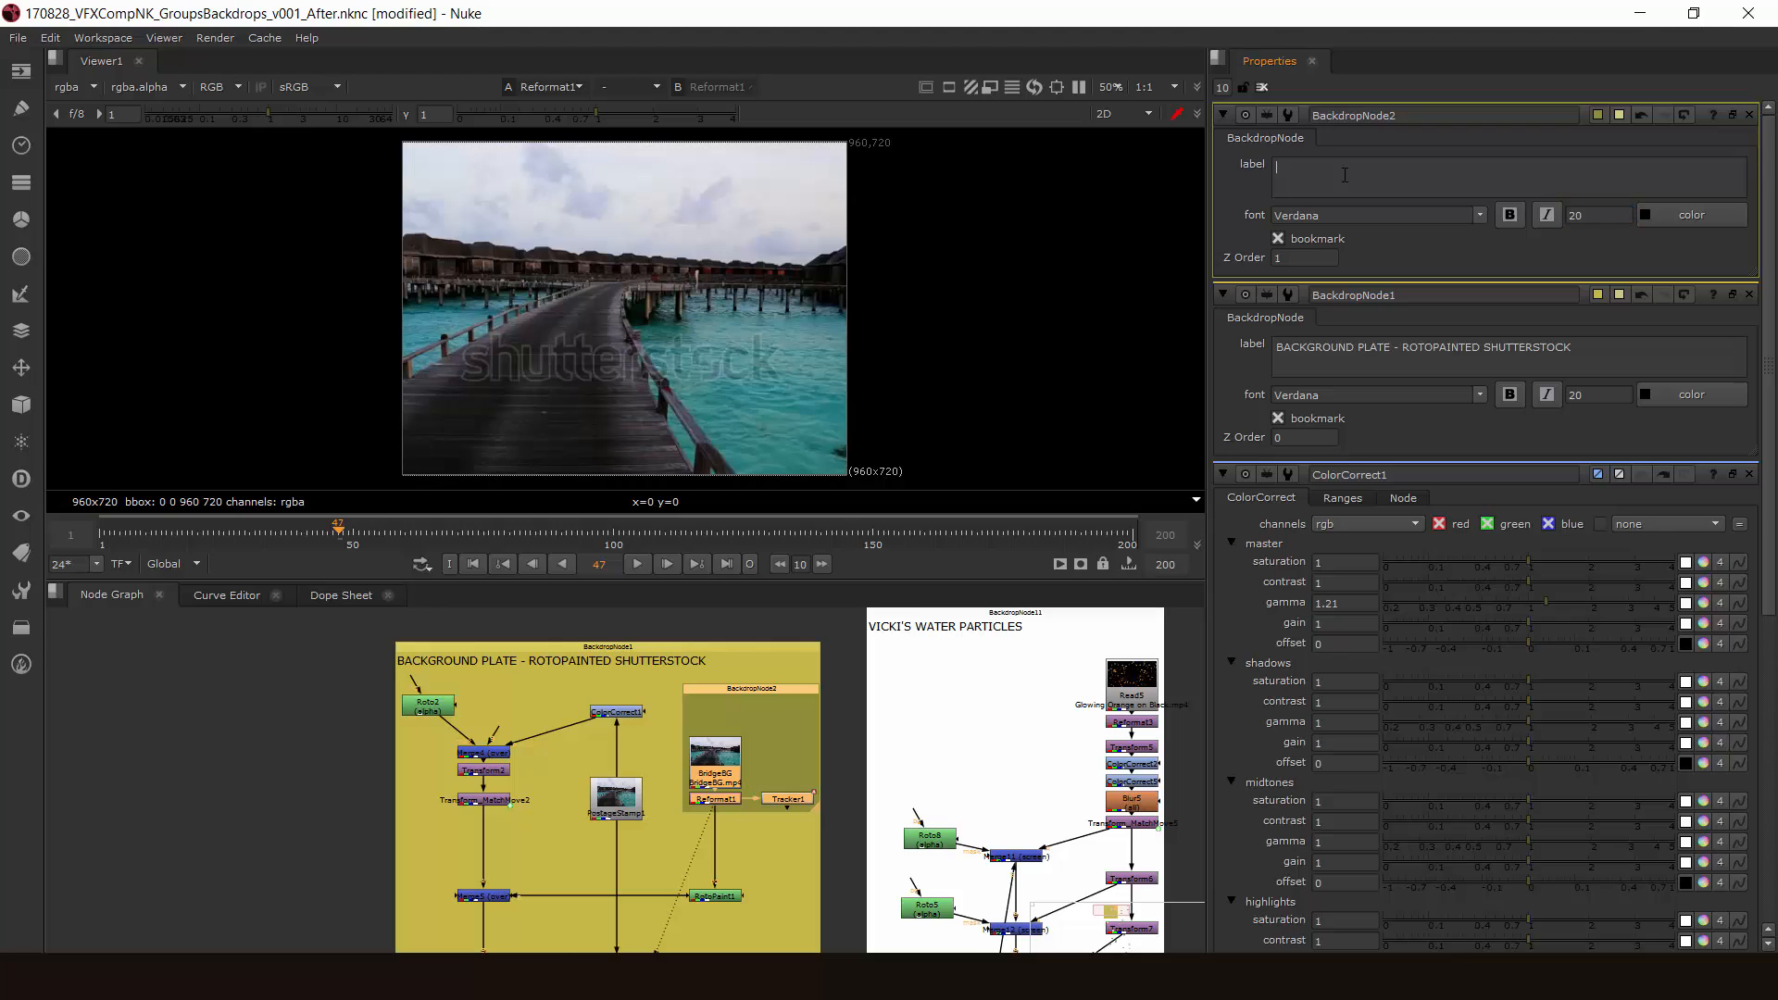
text(ORIGINAL BACKGROUND)
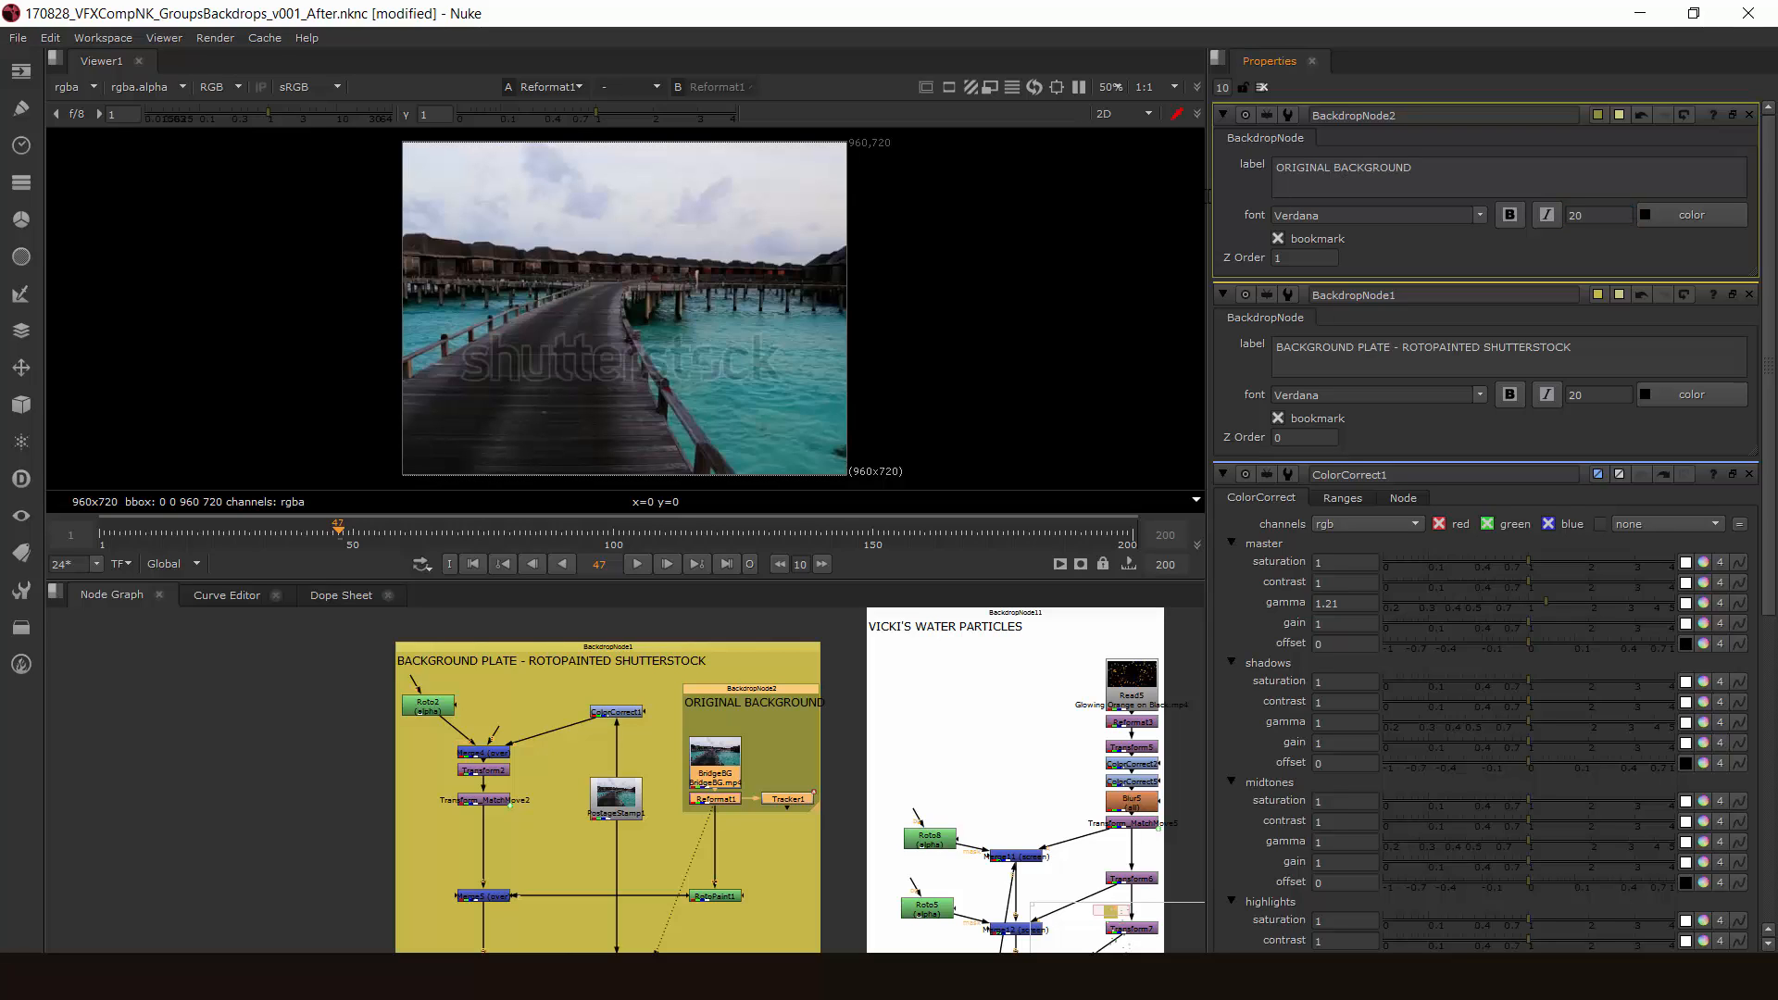
Step: Try moving the background plate backdrop slightly down with its contents, and undo the move
click(623, 606)
mouse_move(631, 649)
mouse_down()
mouse_move(526, 664)
mouse_move(638, 681)
mouse_up()
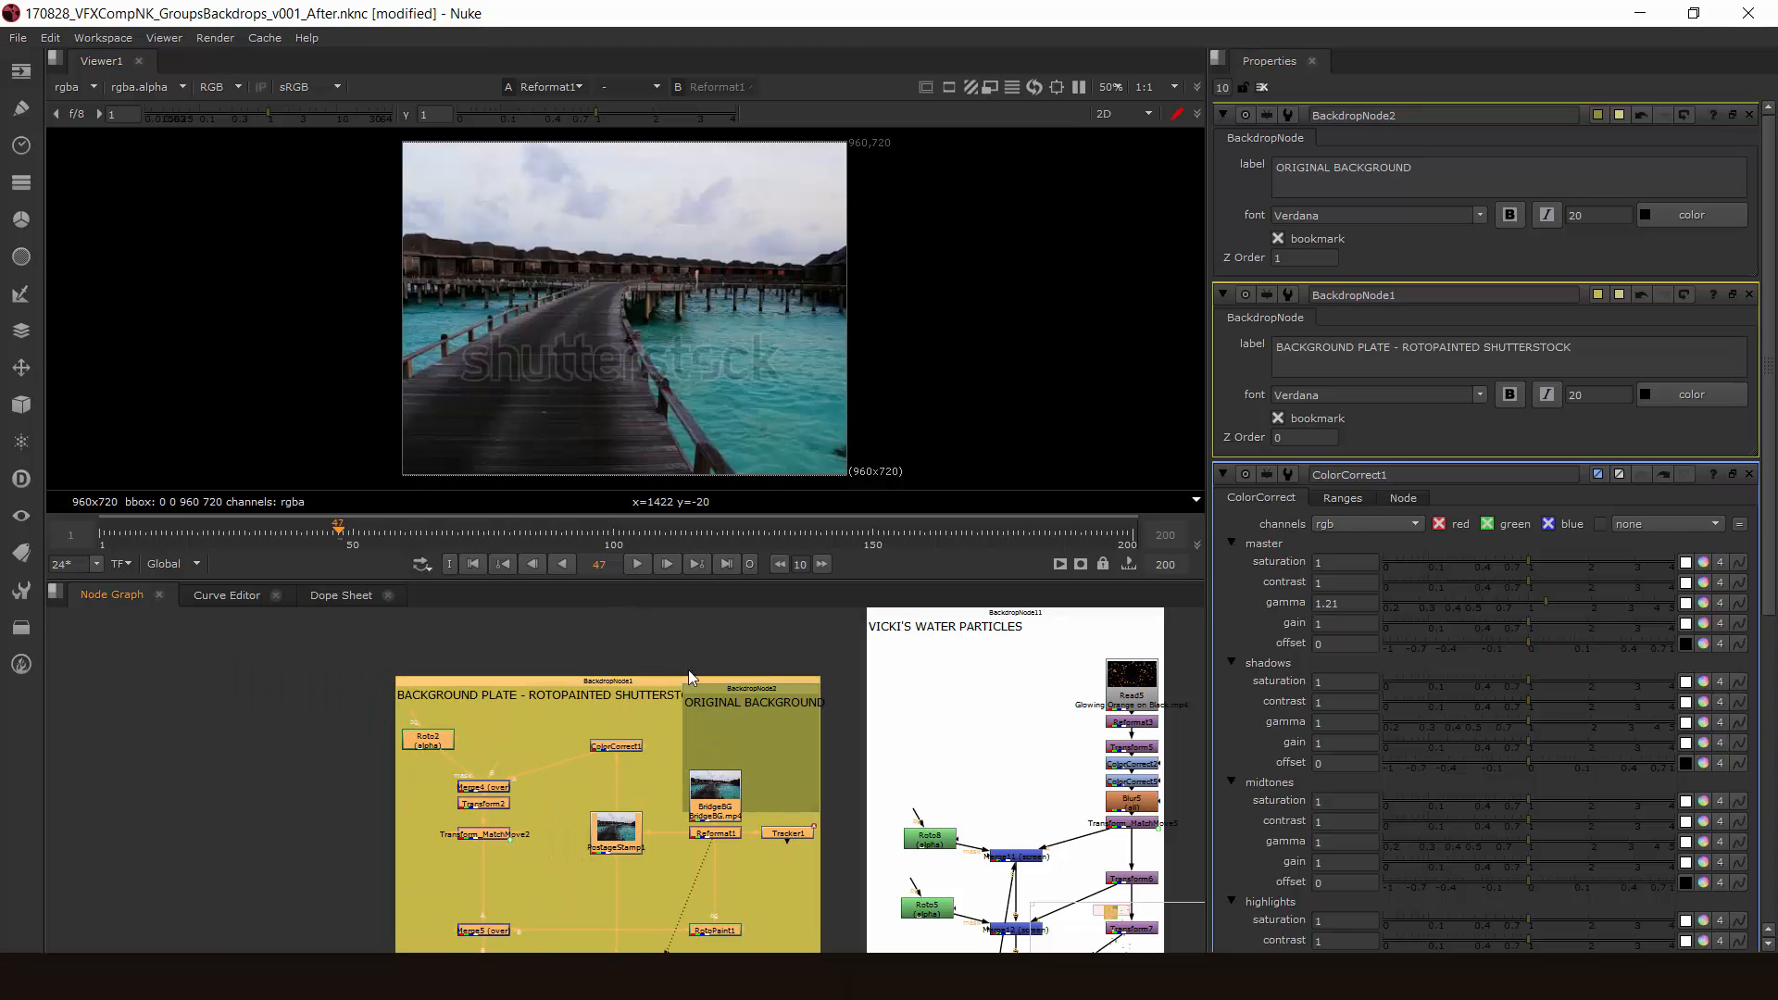
key(ctrl+z)
Step: Make the ORIGINAL BACKGROUND backdrop slightly taller and widen the background plate backdrop from its lower corner to leave more room around the nested one
drag(818, 811, 817, 824)
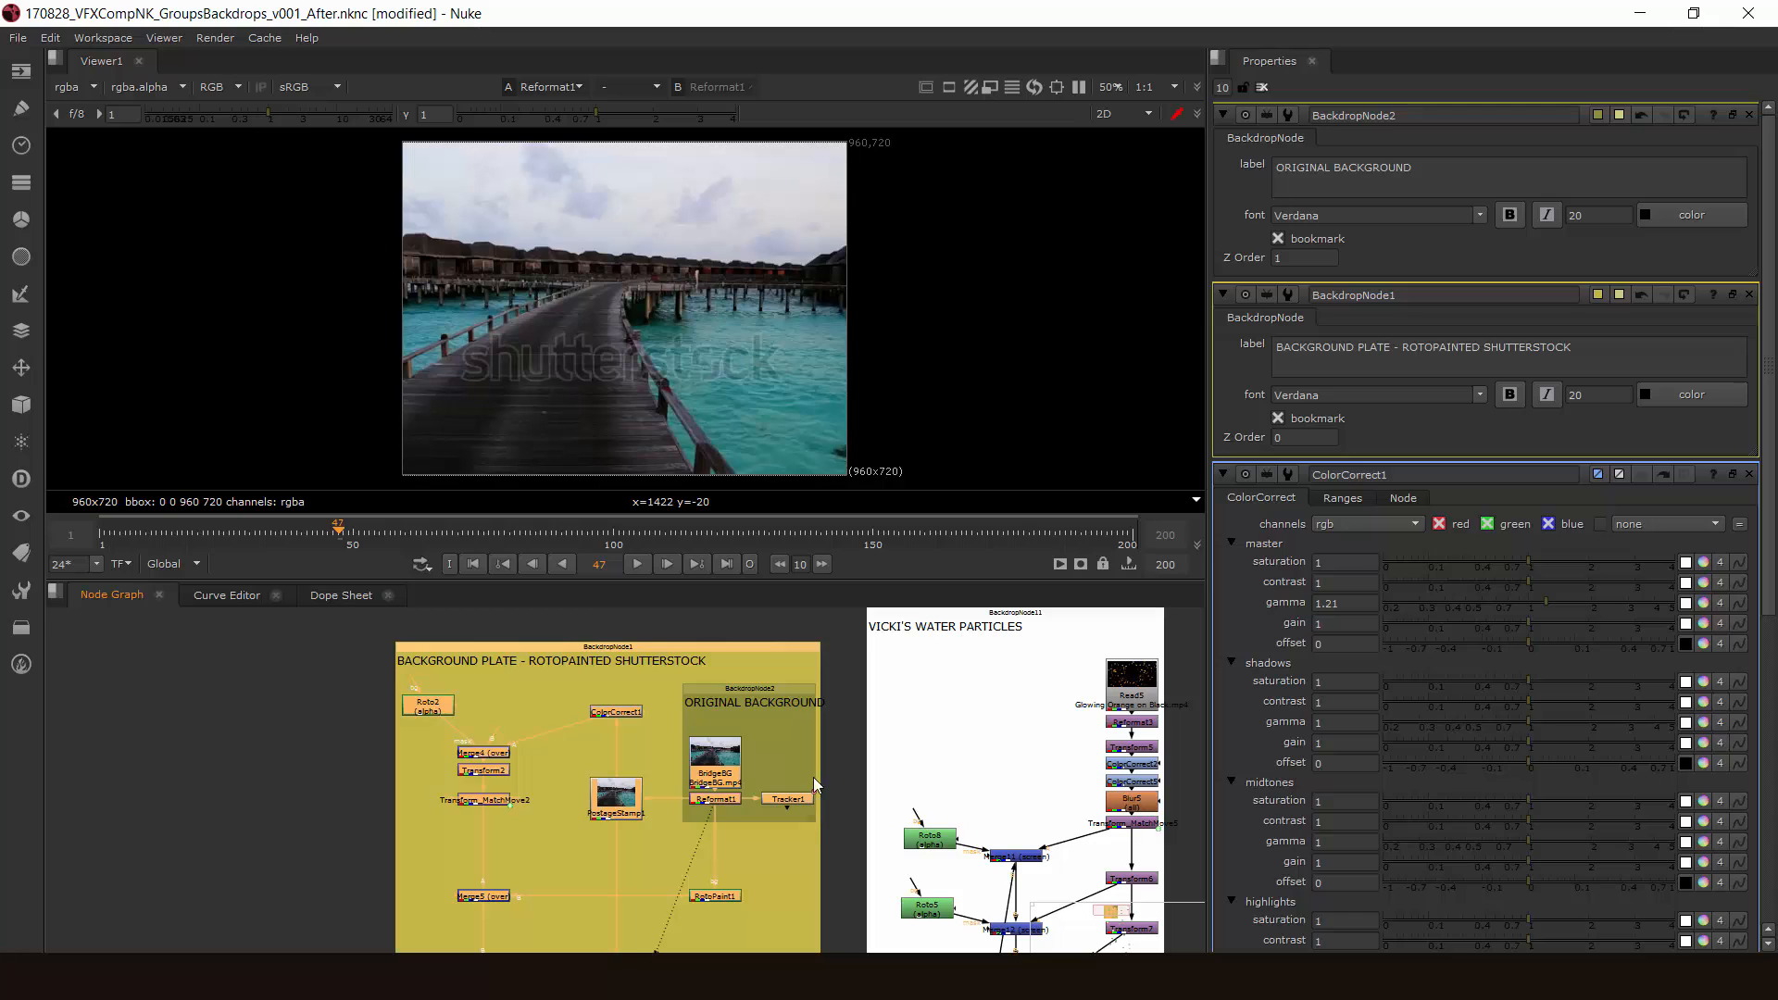
middle_drag(802, 879, 770, 737)
drag(770, 826, 797, 836)
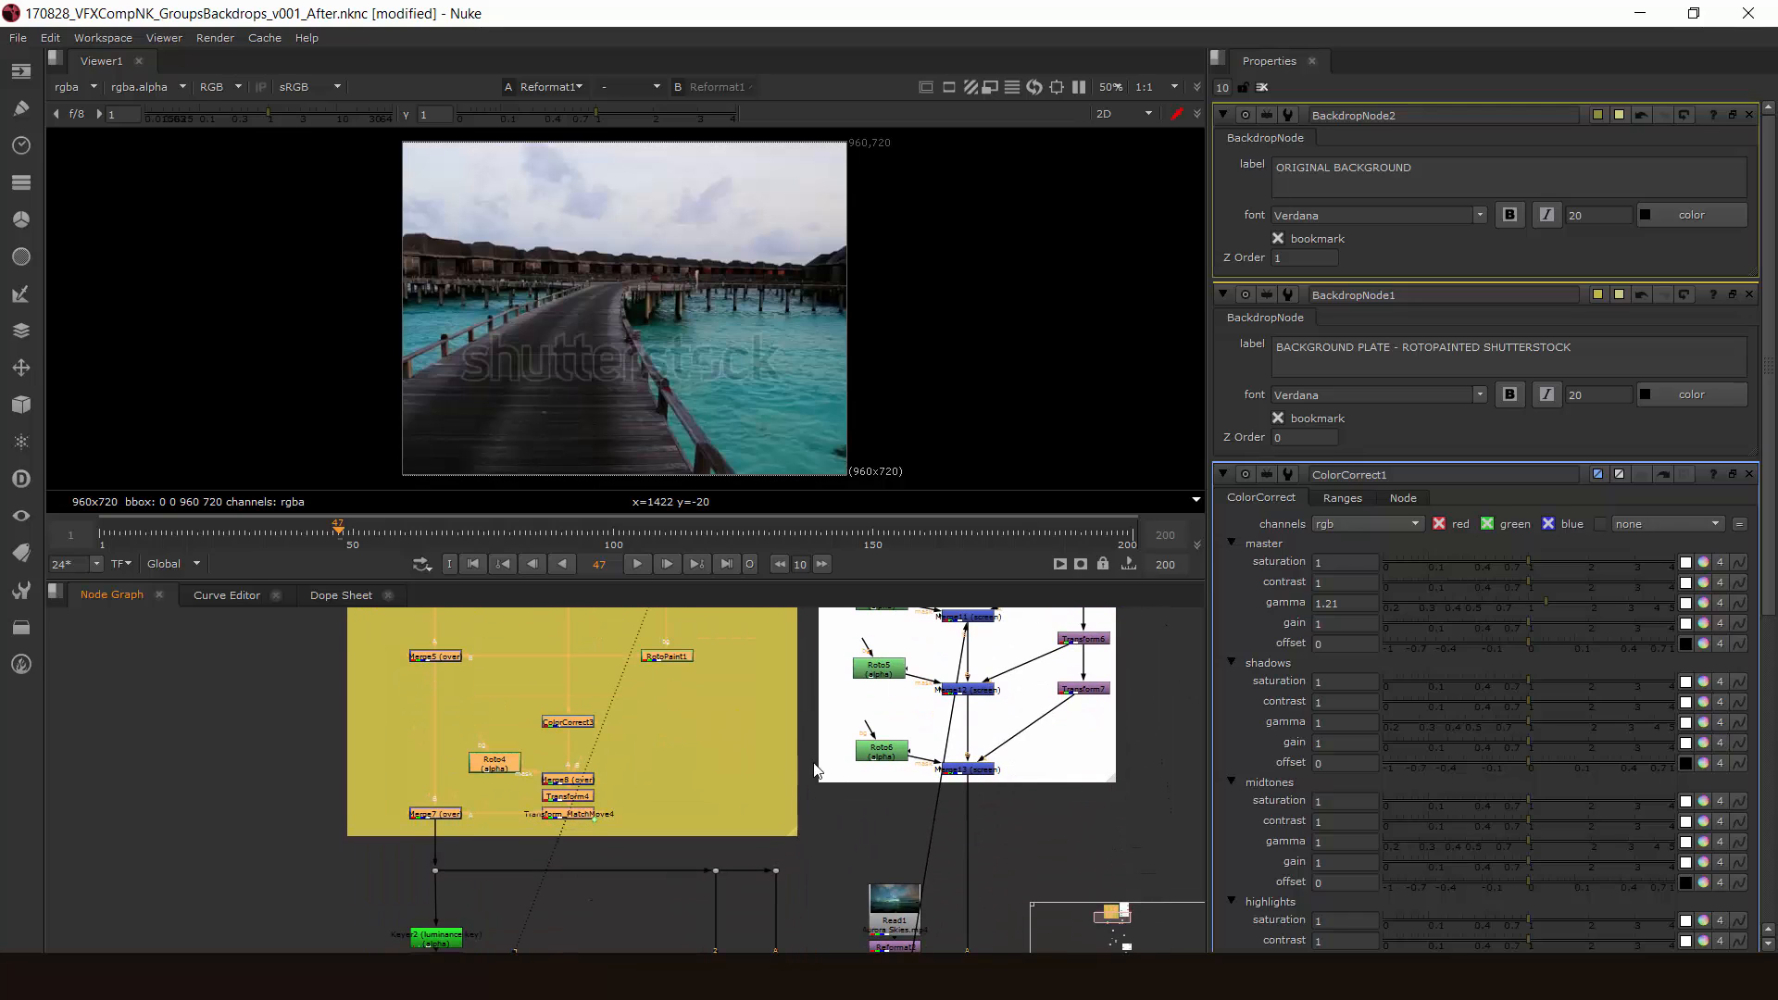
middle_drag(813, 762, 807, 916)
middle_drag(742, 618, 802, 731)
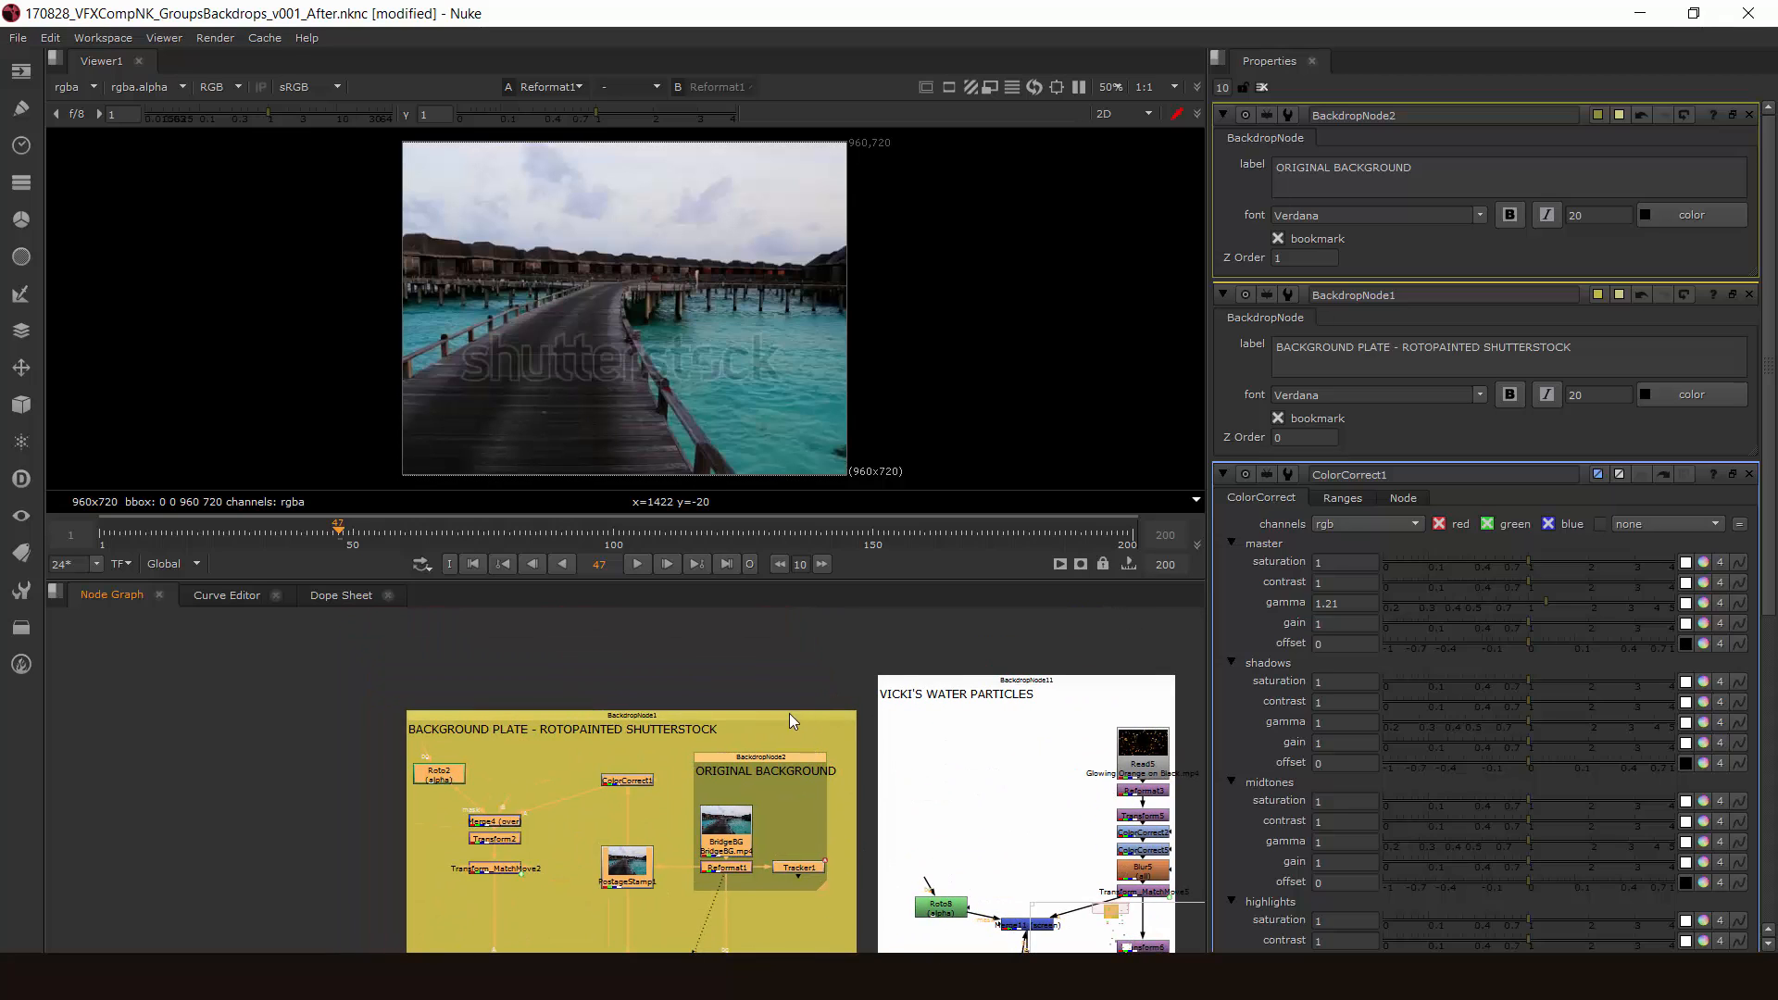
Step: Try moving the enlarged background plate backdrop together with the nested backdrop and nodes, and restore its position
drag(789, 713, 551, 747)
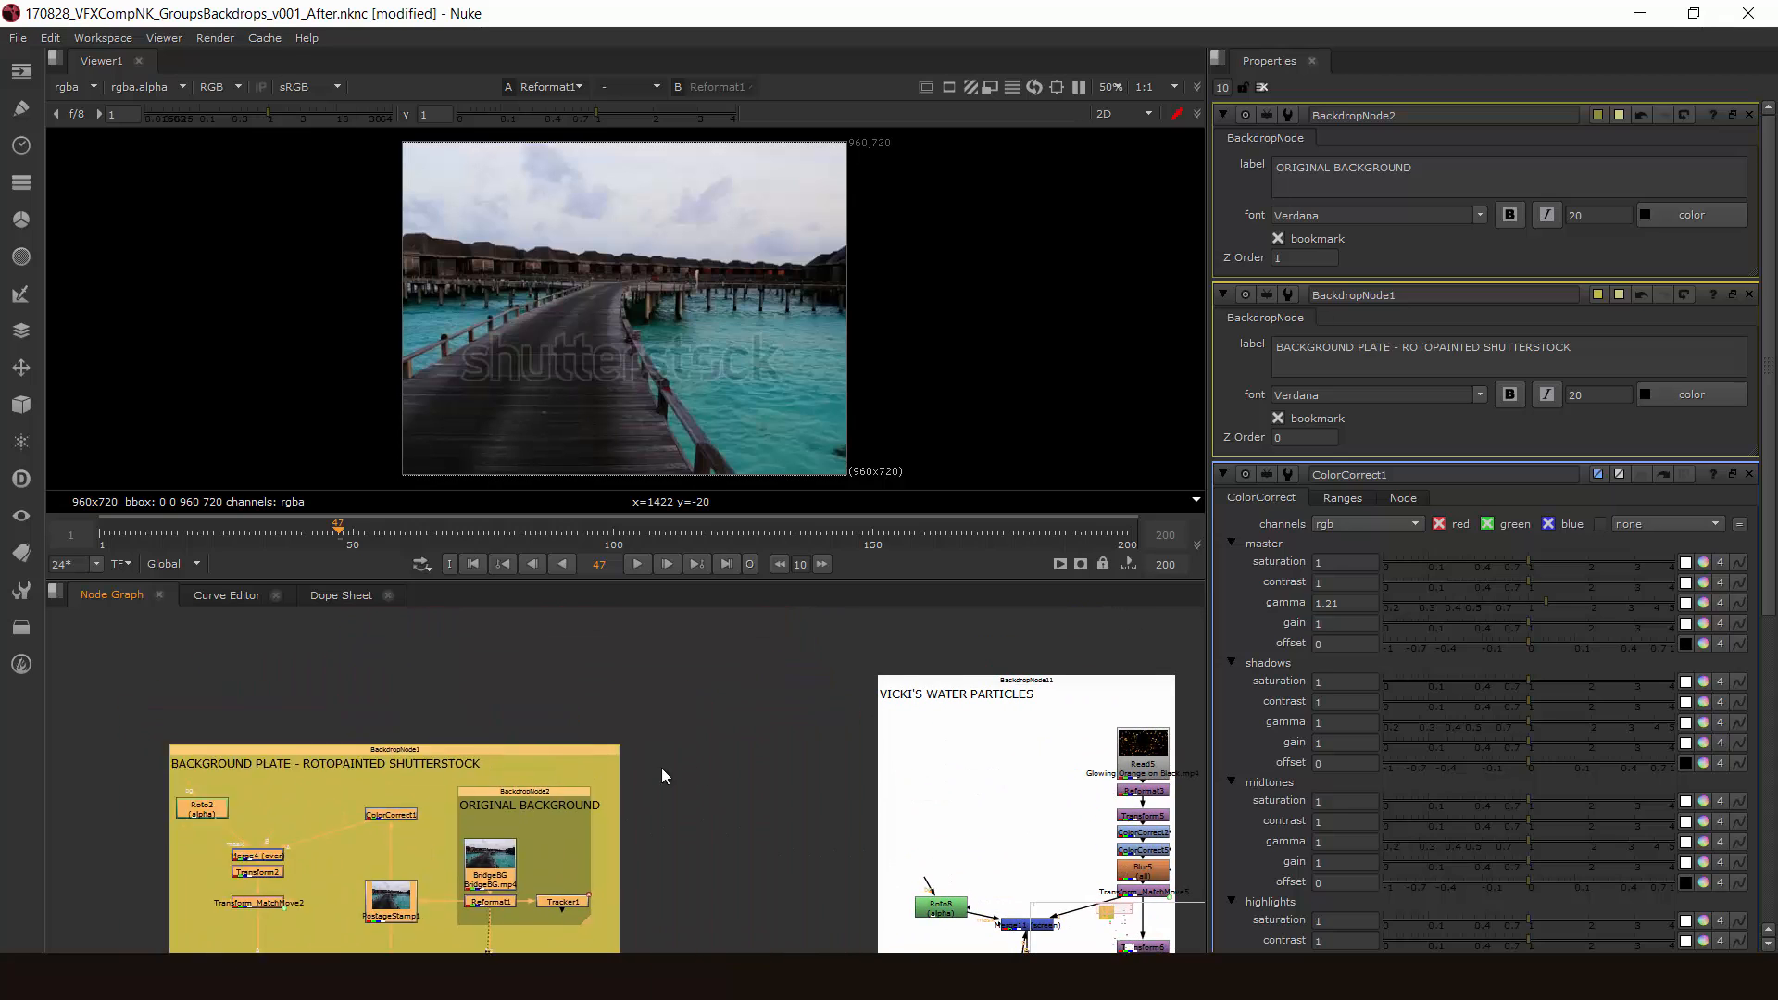
drag(661, 769, 753, 675)
click(772, 757)
Step: Save the script and frame the entire node graph
key(ctrl+s)
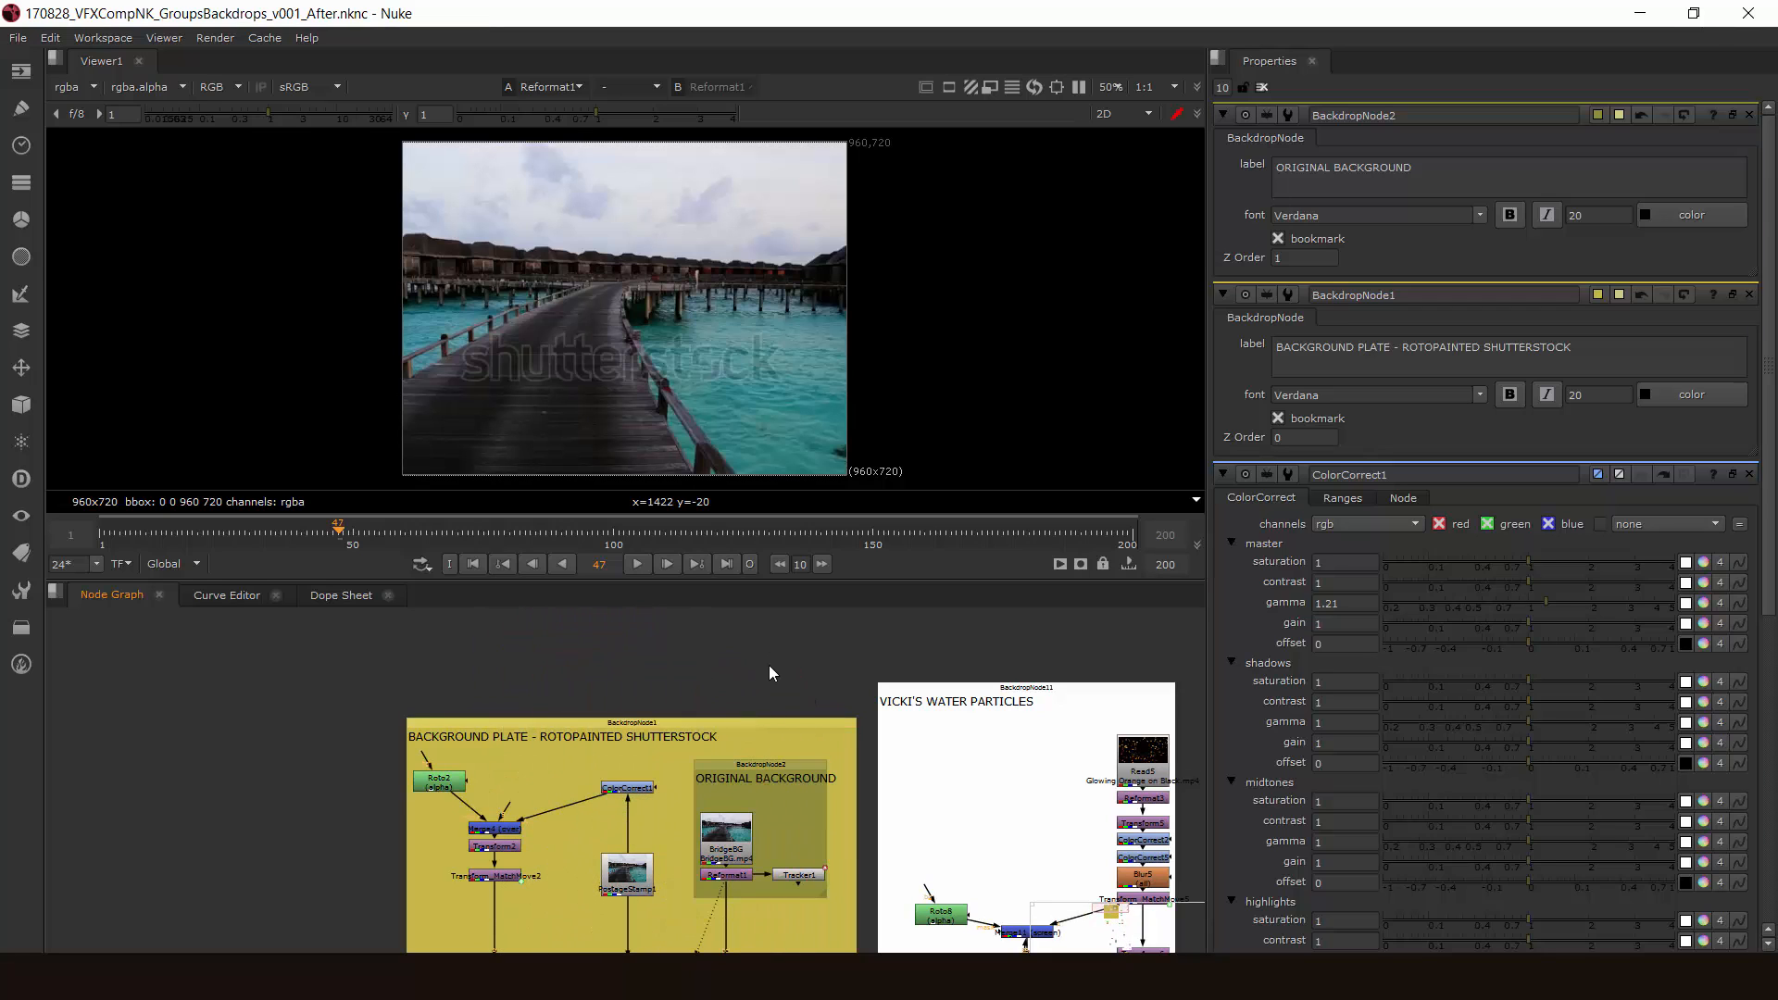
key(f)
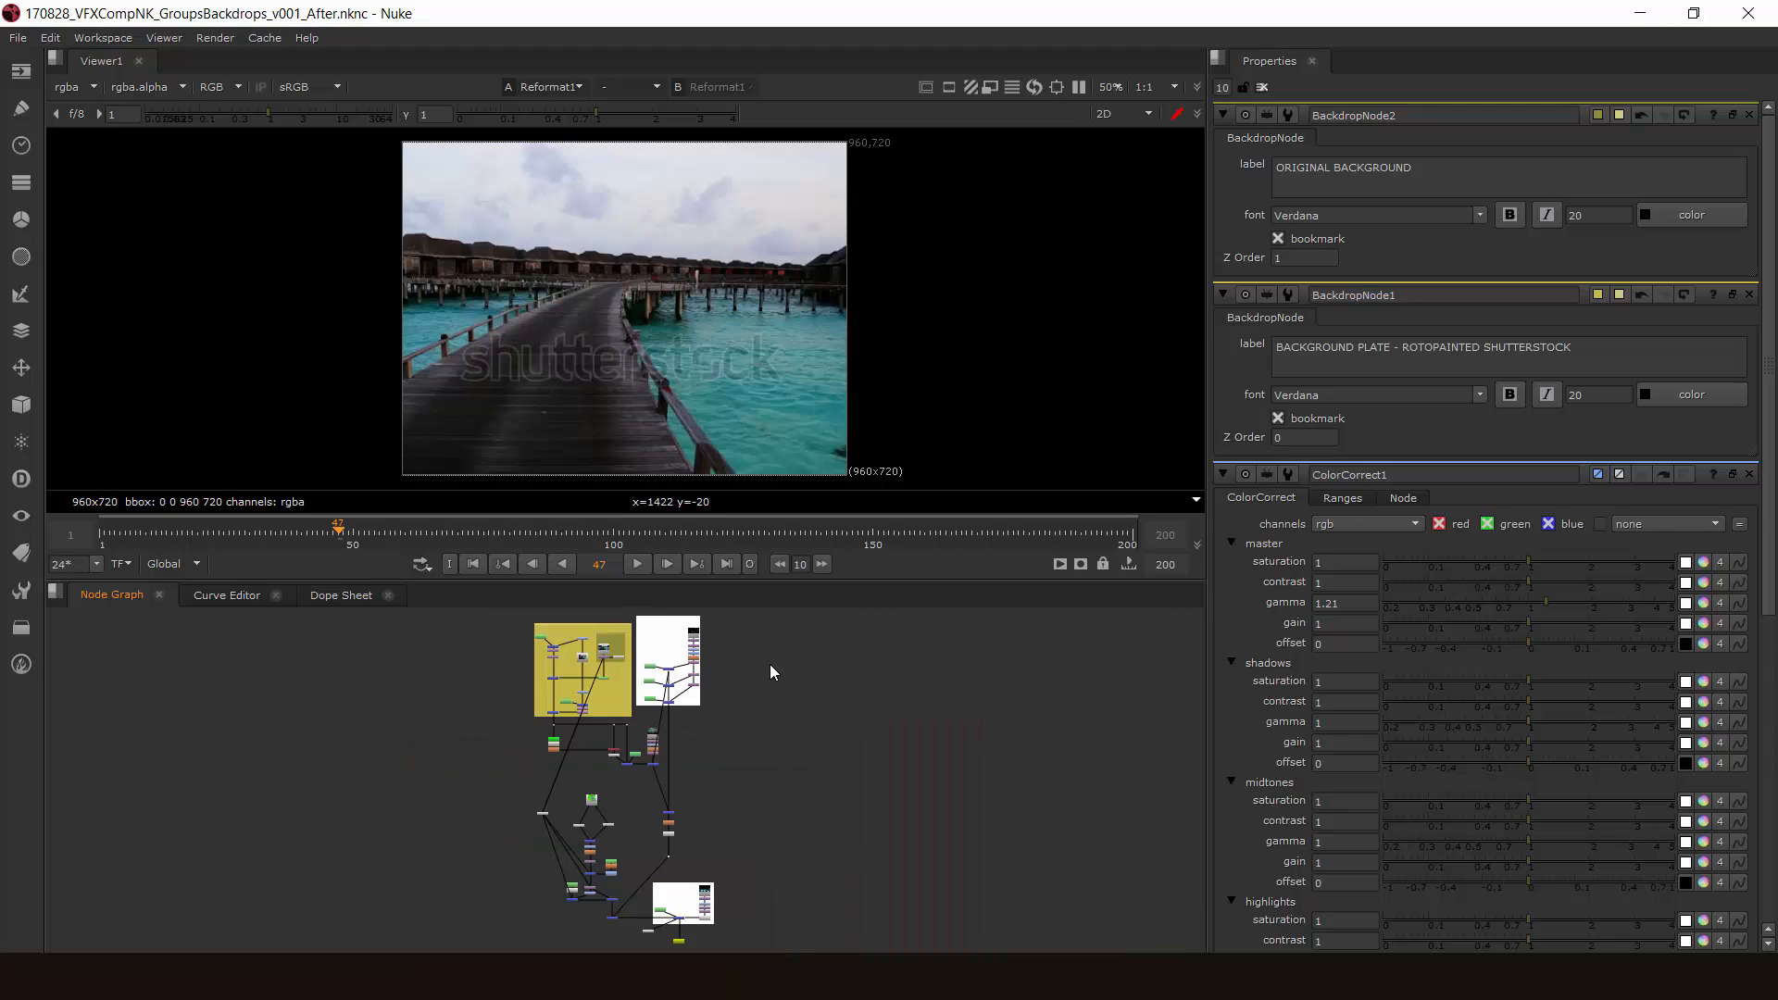